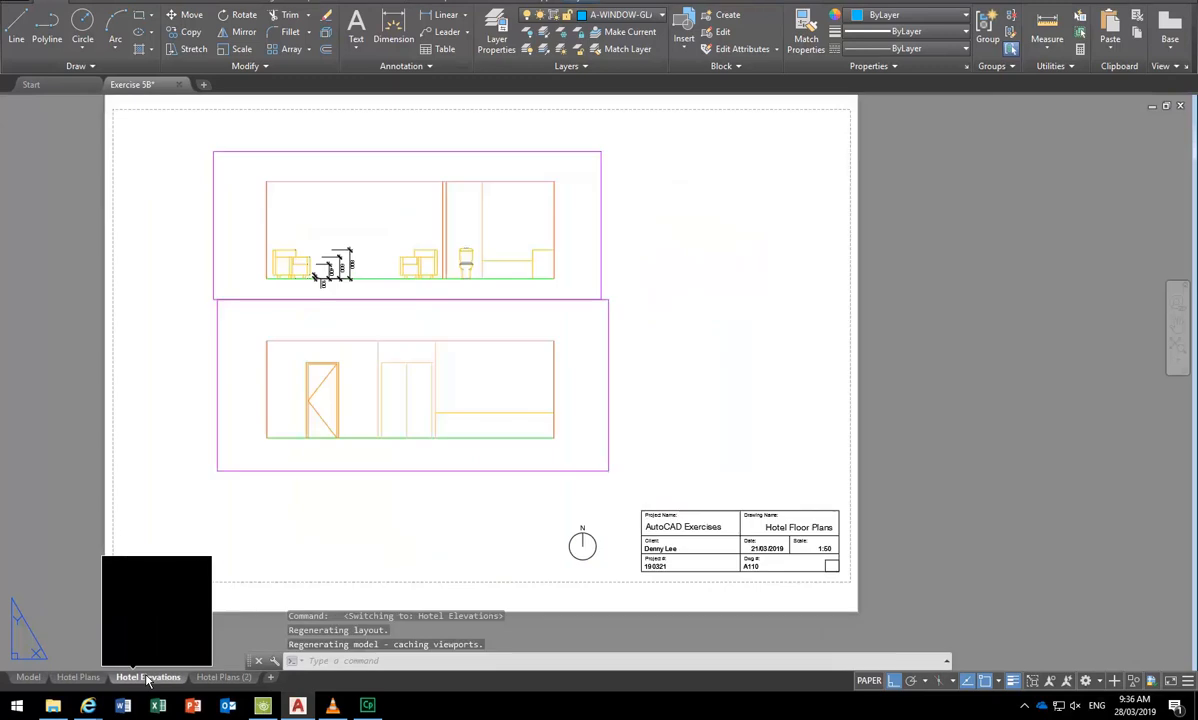
Check the Hotel Plans layout, then switch to the browser and read the assessment's submission requirements on collating a single documentation set.
{"action": "left_click", "coordinate": [78, 677]}
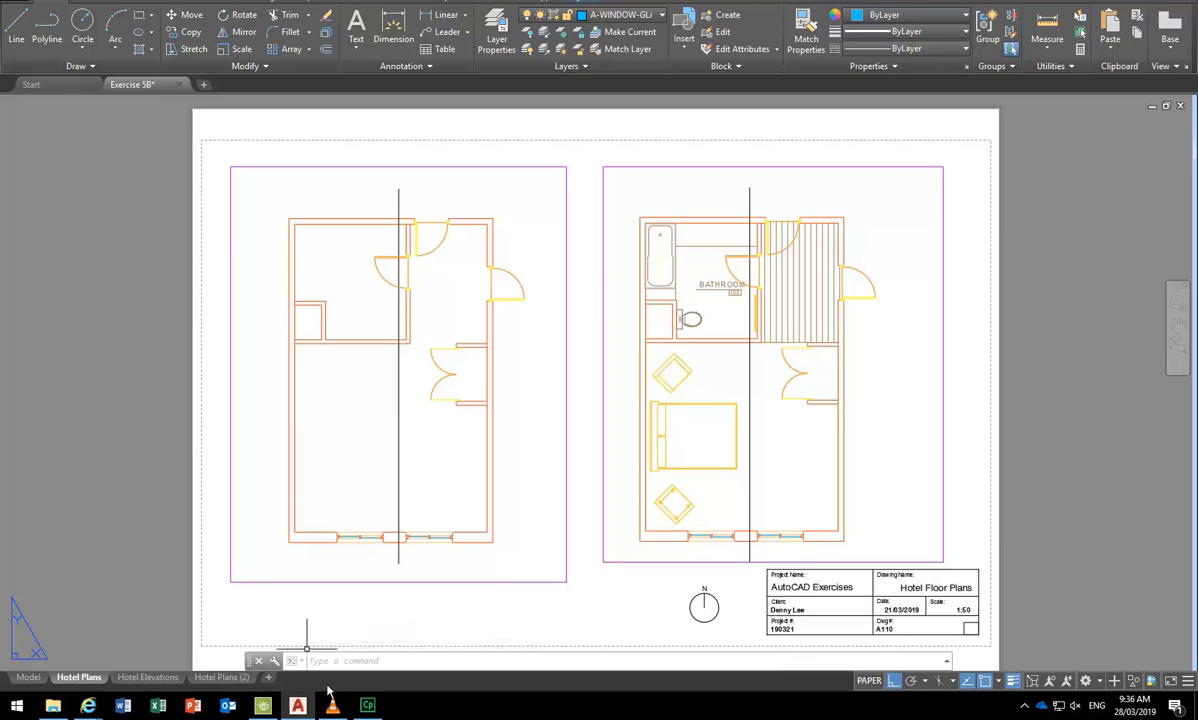
{"action": "mouse_move", "coordinate": [90, 707]}
{"action": "left_click", "coordinate": [684, 636]}
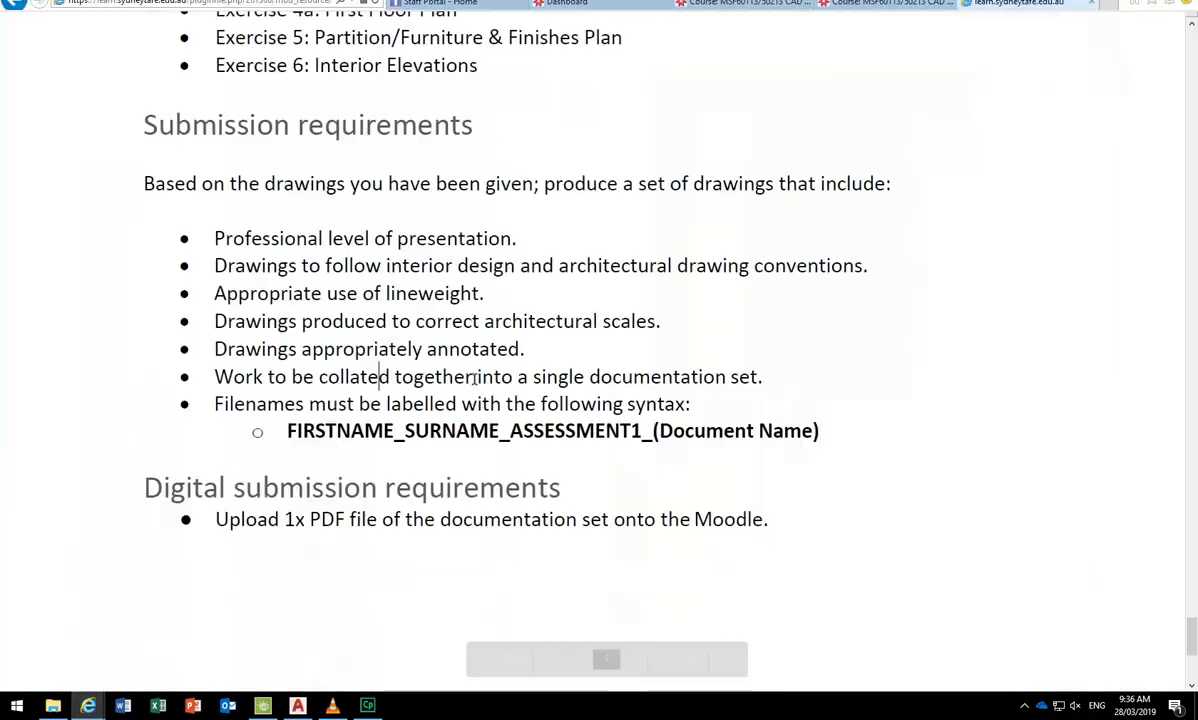
{"action": "left_click_drag", "start_coordinate": [200, 490], "coordinate": [759, 506]}
{"action": "left_click", "coordinate": [417, 528]}
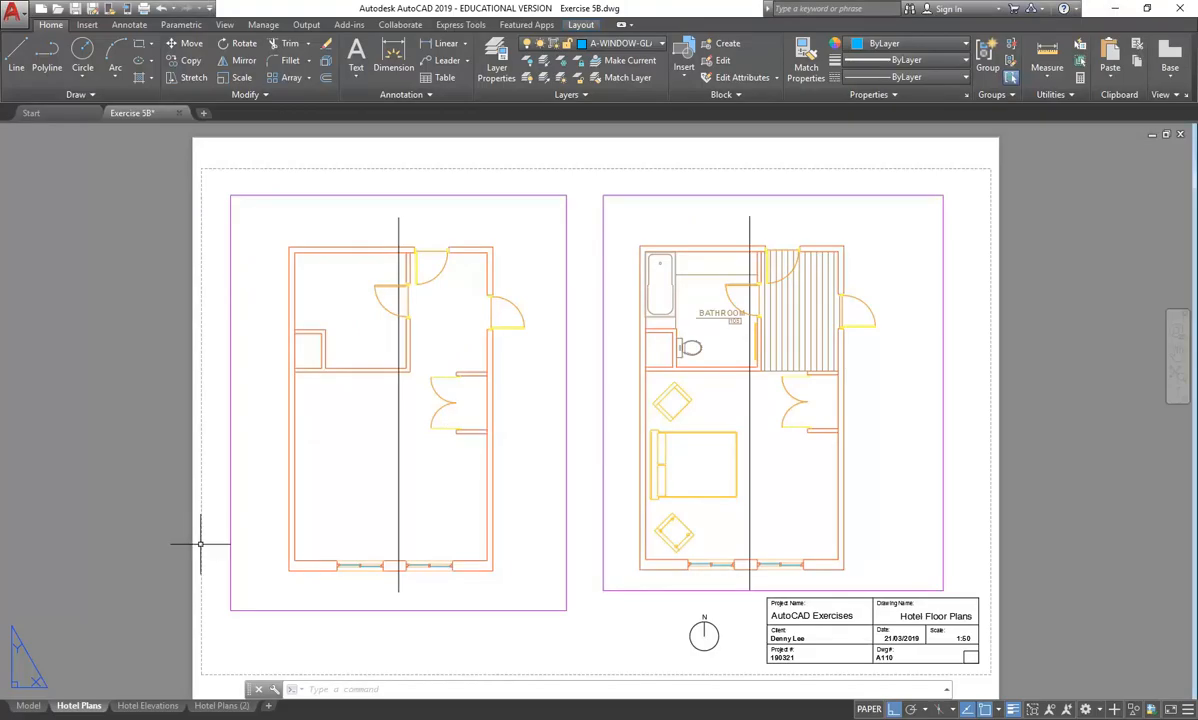
Open the Exercise2B and Exercise3 drawings together from the CAD for Interiors folder in AutoCAD and maximize the window.
{"action": "left_click", "coordinate": [58, 10]}
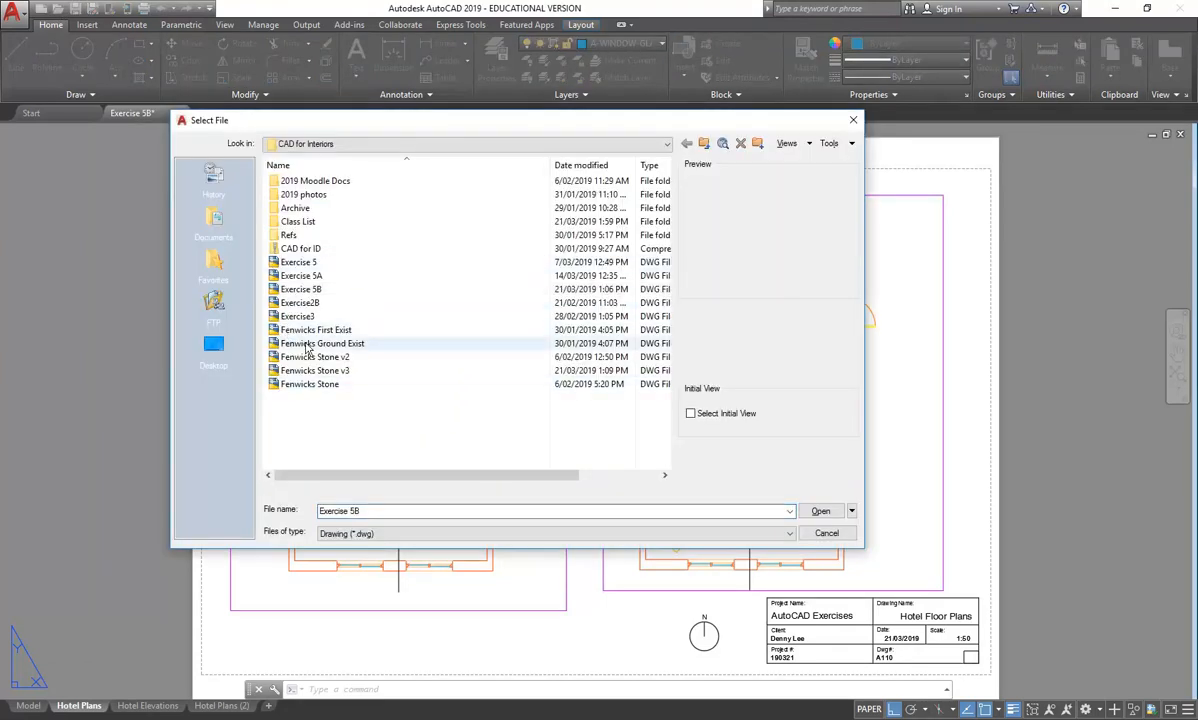
{"action": "left_click", "coordinate": [298, 305]}
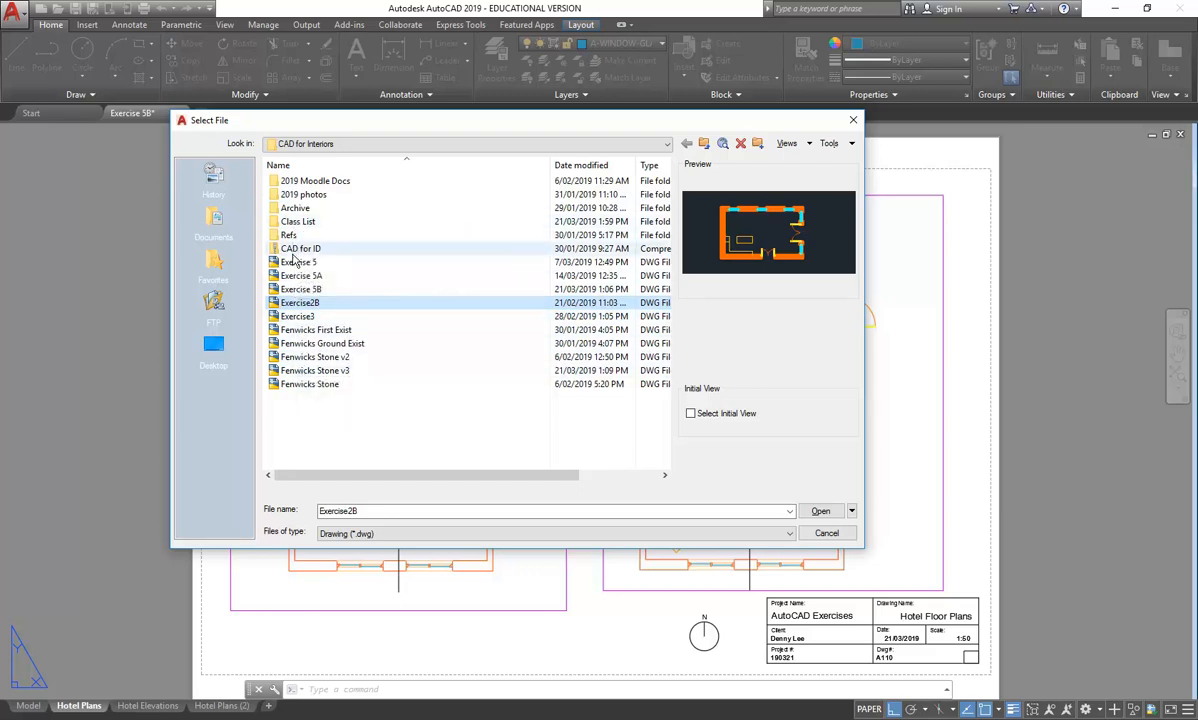
{"action": "left_click", "coordinate": [298, 318], "text": "ctrl"}
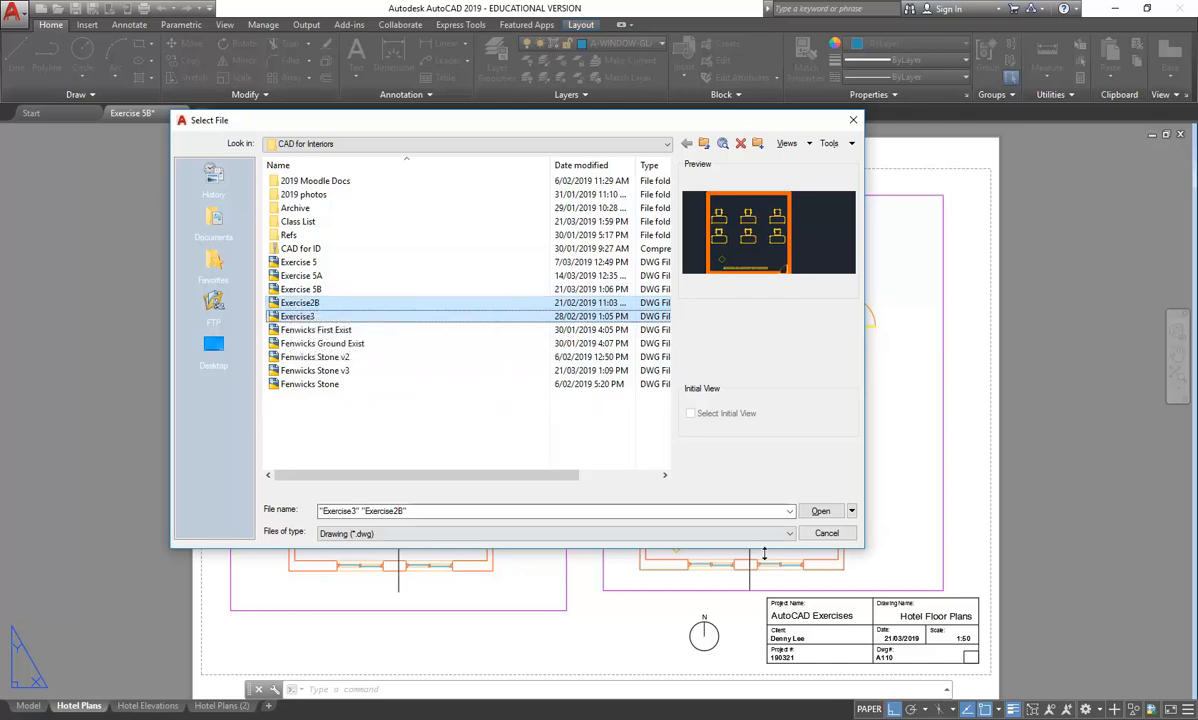
{"action": "left_click", "coordinate": [821, 512]}
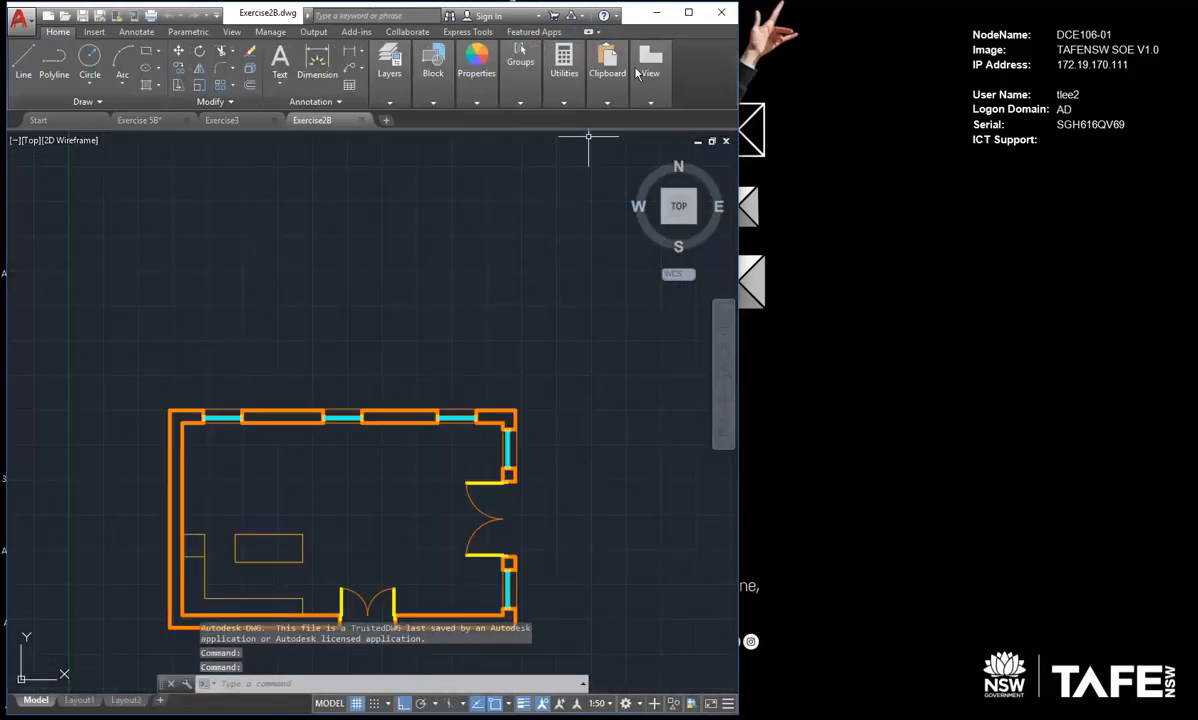
{"action": "left_click", "coordinate": [689, 13]}
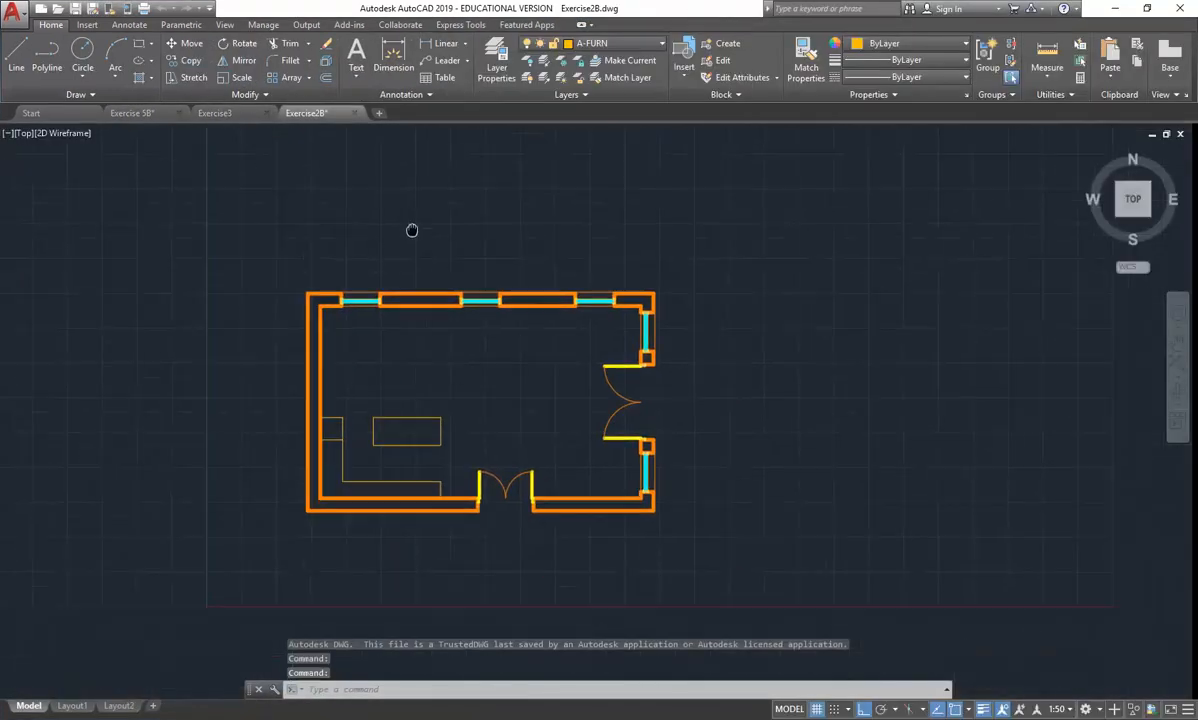
{"action": "scroll", "coordinate": [443, 385], "scroll_direction": "up", "scroll_amount": 2}
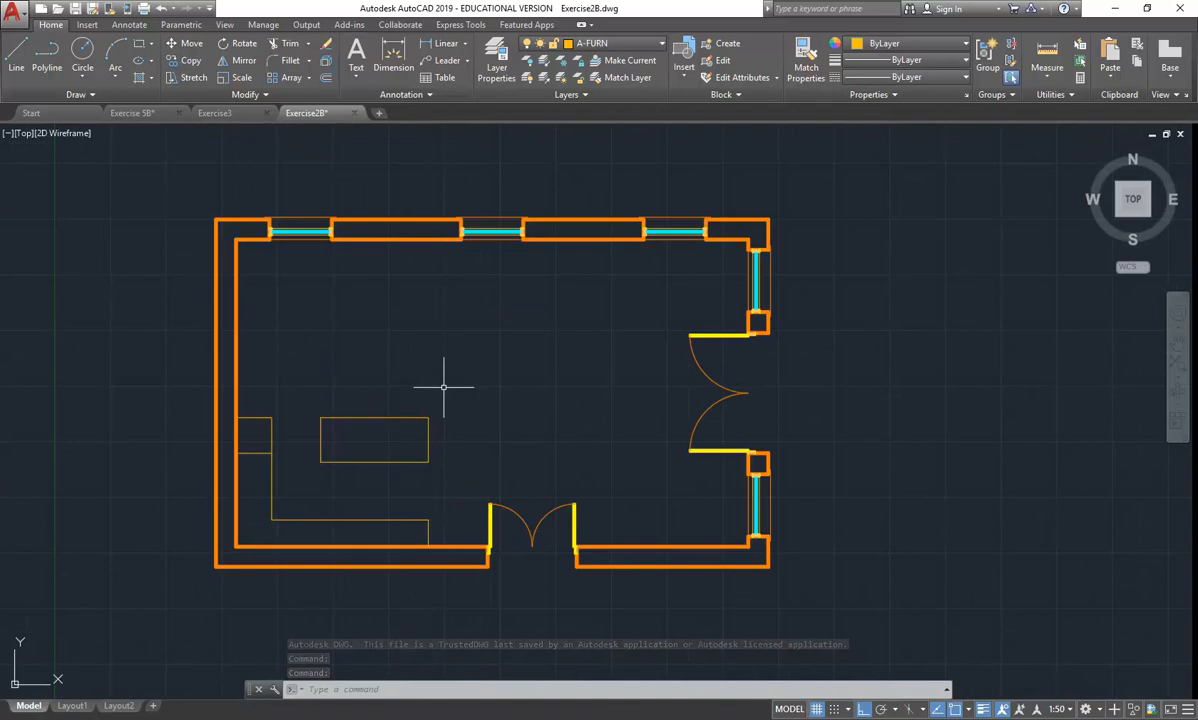
Copy the entire room plan with its desks, chairs and door from Exercise3 to the clipboard.
{"action": "left_click", "coordinate": [216, 113]}
{"action": "scroll", "coordinate": [420, 360], "scroll_direction": "down", "scroll_amount": 2}
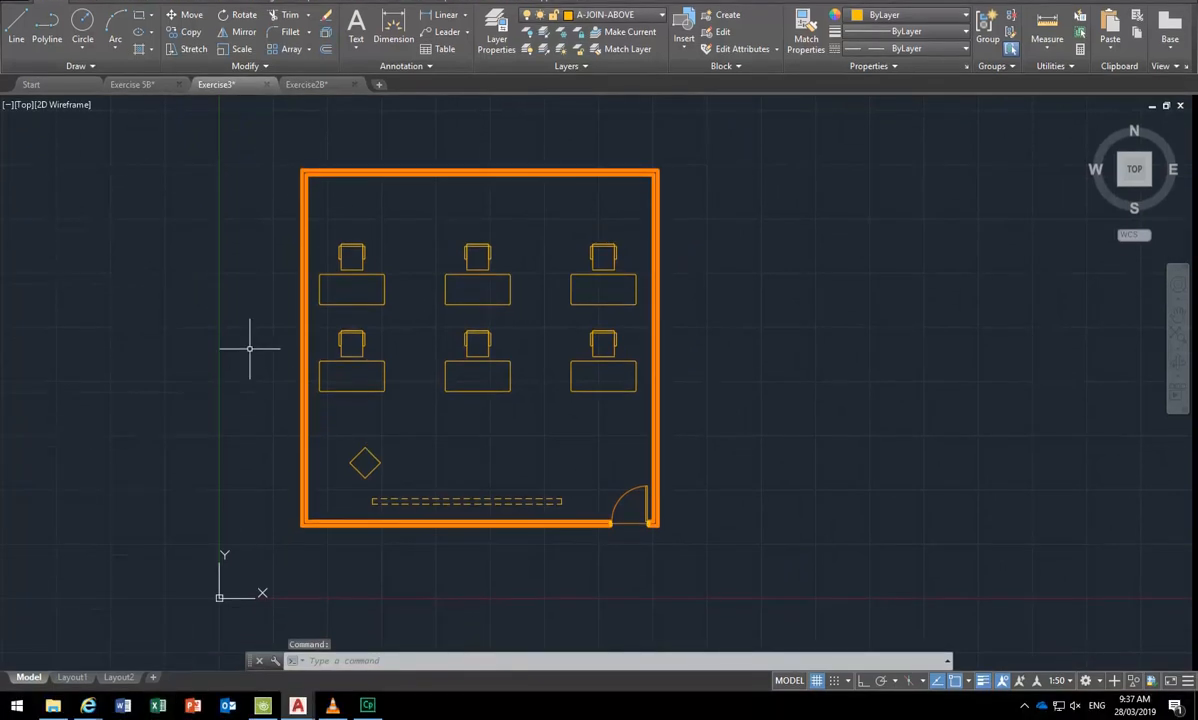
{"action": "left_click", "coordinate": [259, 141]}
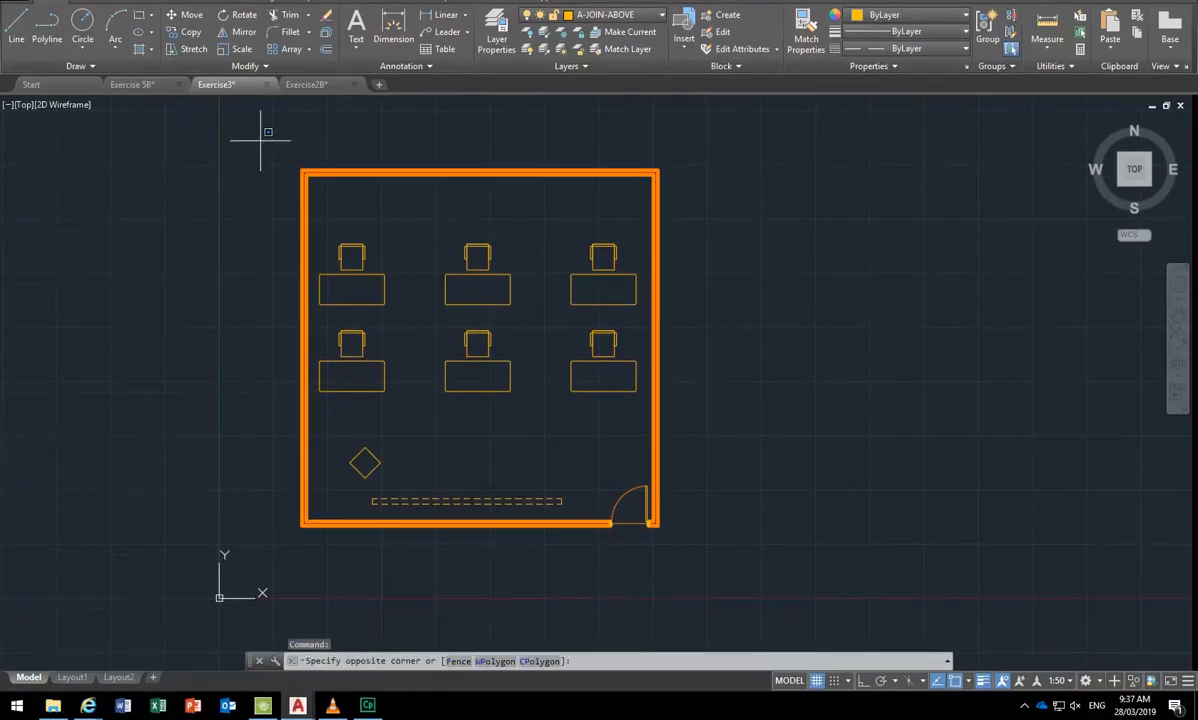
{"action": "left_click", "coordinate": [793, 571]}
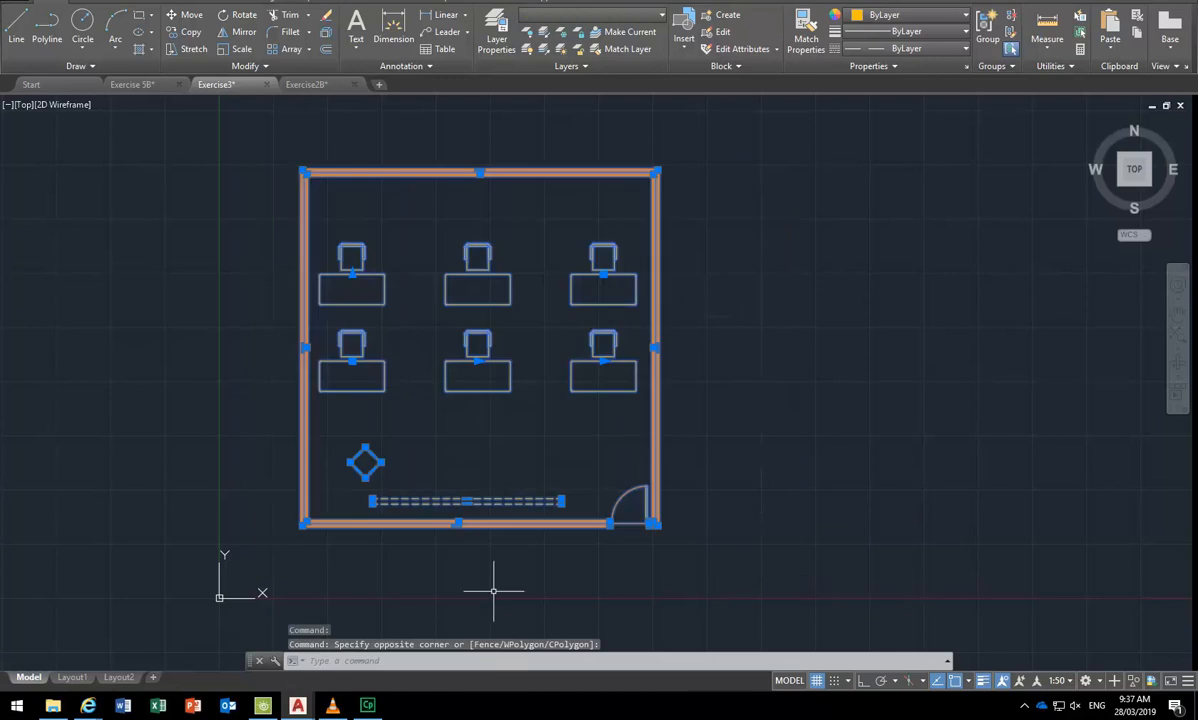
{"action": "right_click", "coordinate": [401, 181]}
{"action": "mouse_move", "coordinate": [446, 227]}
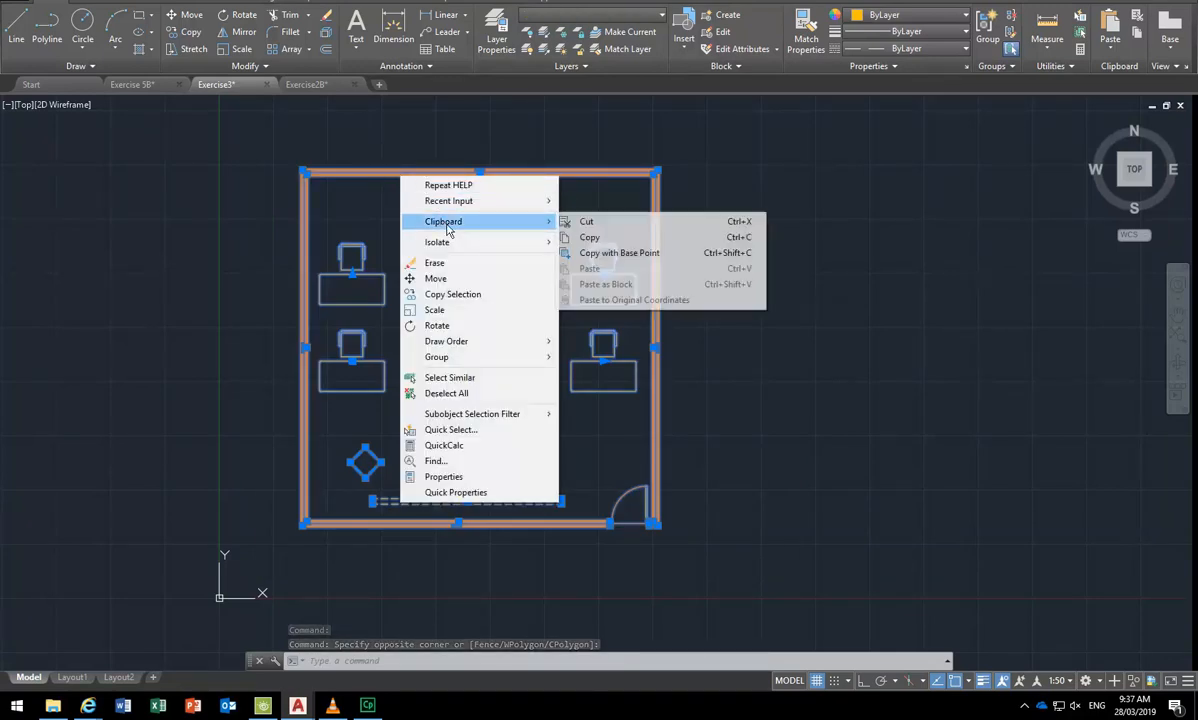
{"action": "left_click", "coordinate": [591, 238]}
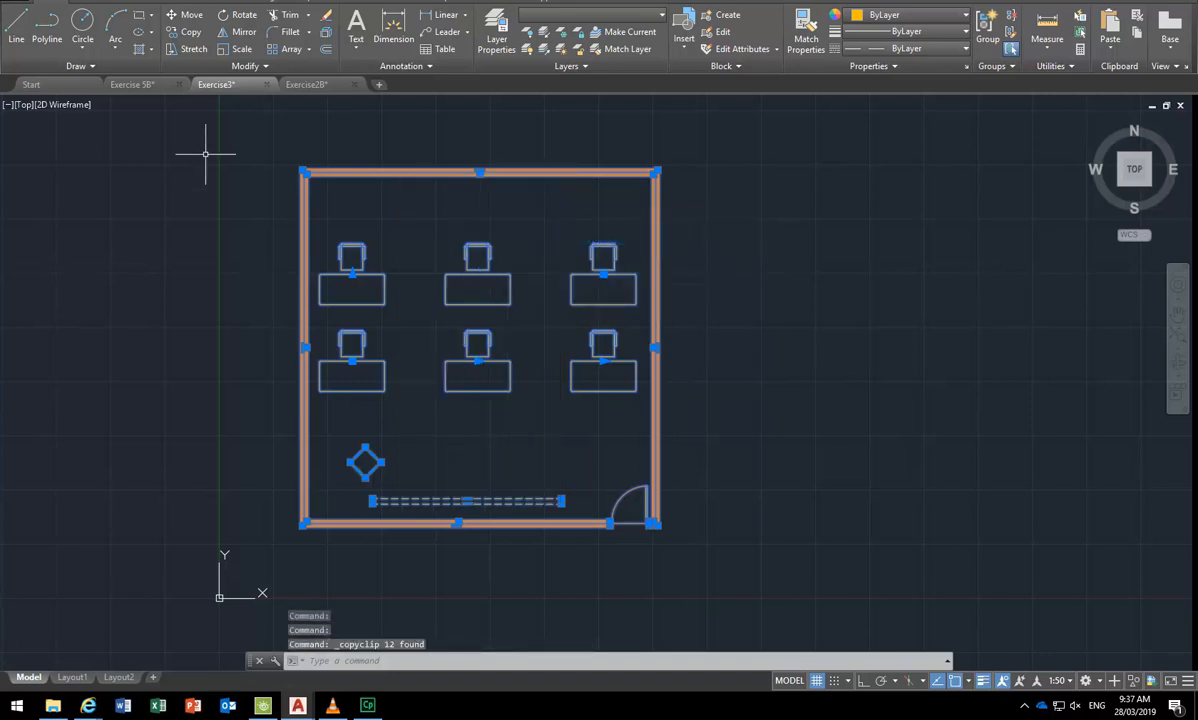
Paste the copied room plan into the model space of Exercise 5B, in the empty area beside the hotel elevations.
{"action": "mouse_move", "coordinate": [140, 92]}
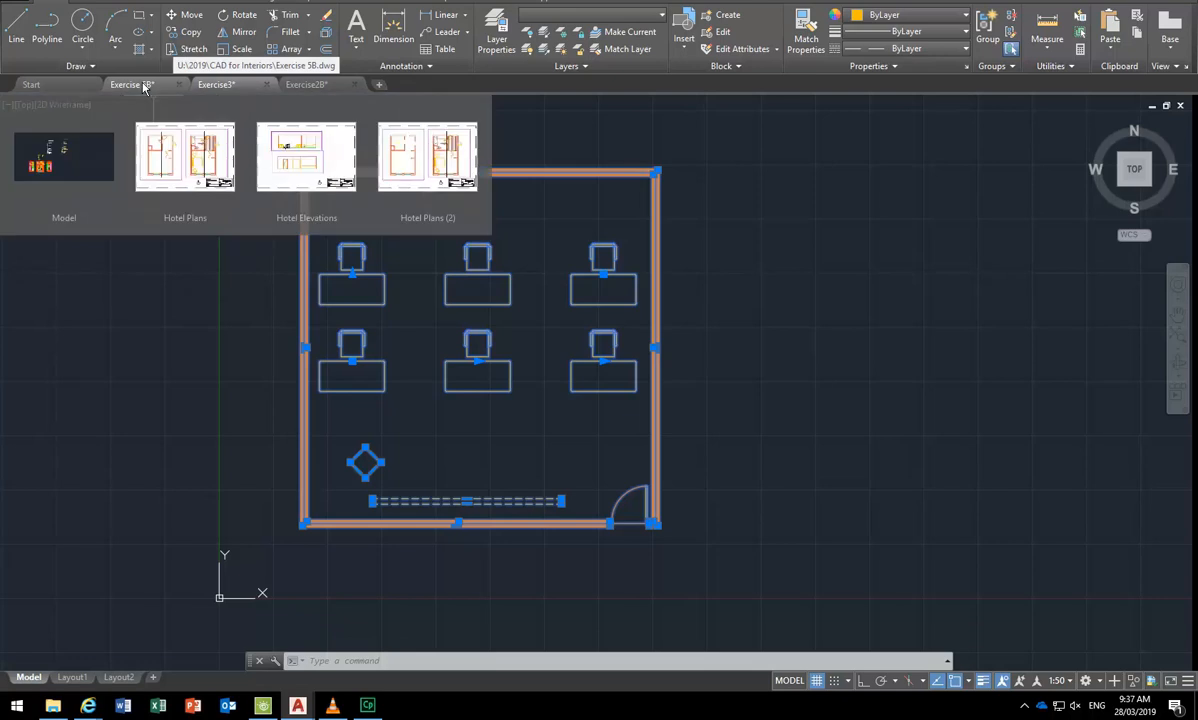
{"action": "left_click", "coordinate": [143, 87]}
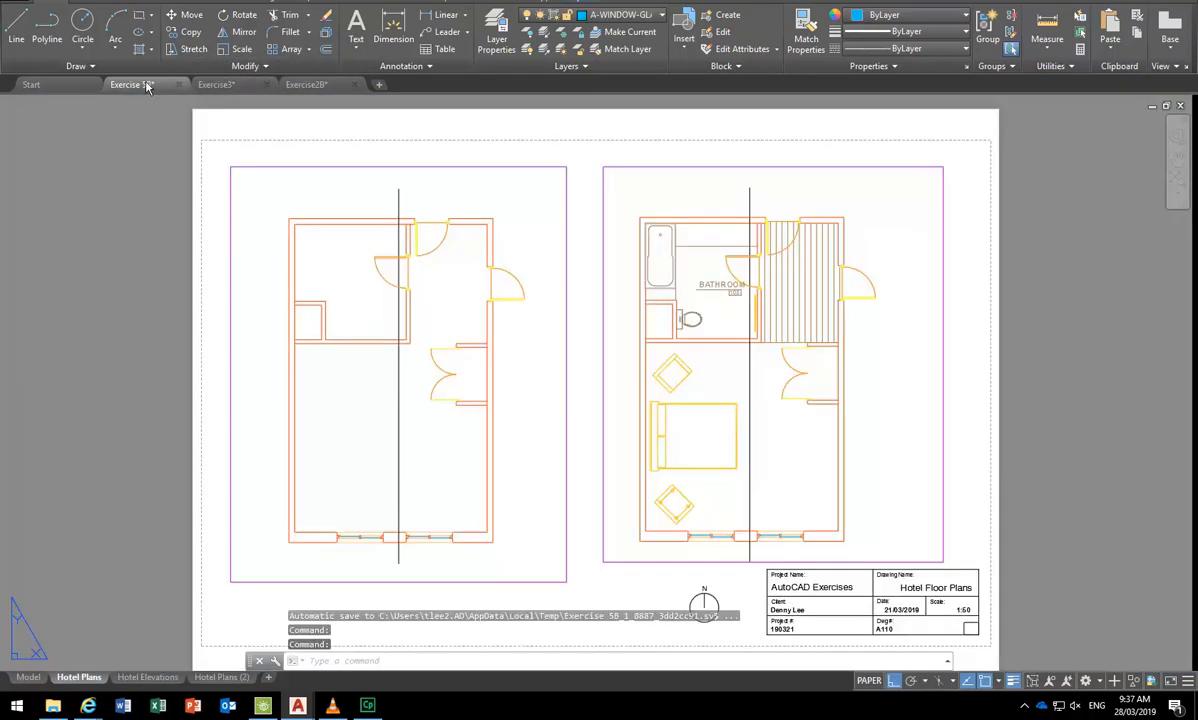
{"action": "left_click", "coordinate": [215, 86]}
{"action": "left_click", "coordinate": [320, 86]}
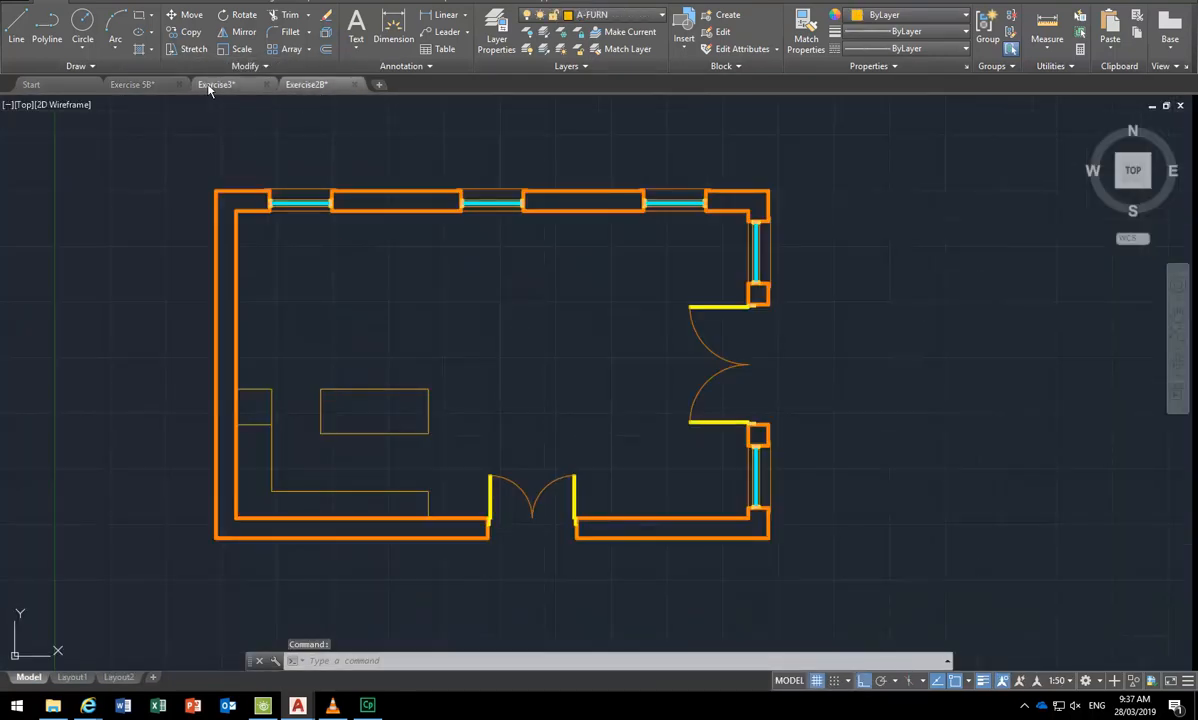
{"action": "left_click", "coordinate": [215, 85]}
{"action": "left_click", "coordinate": [140, 88]}
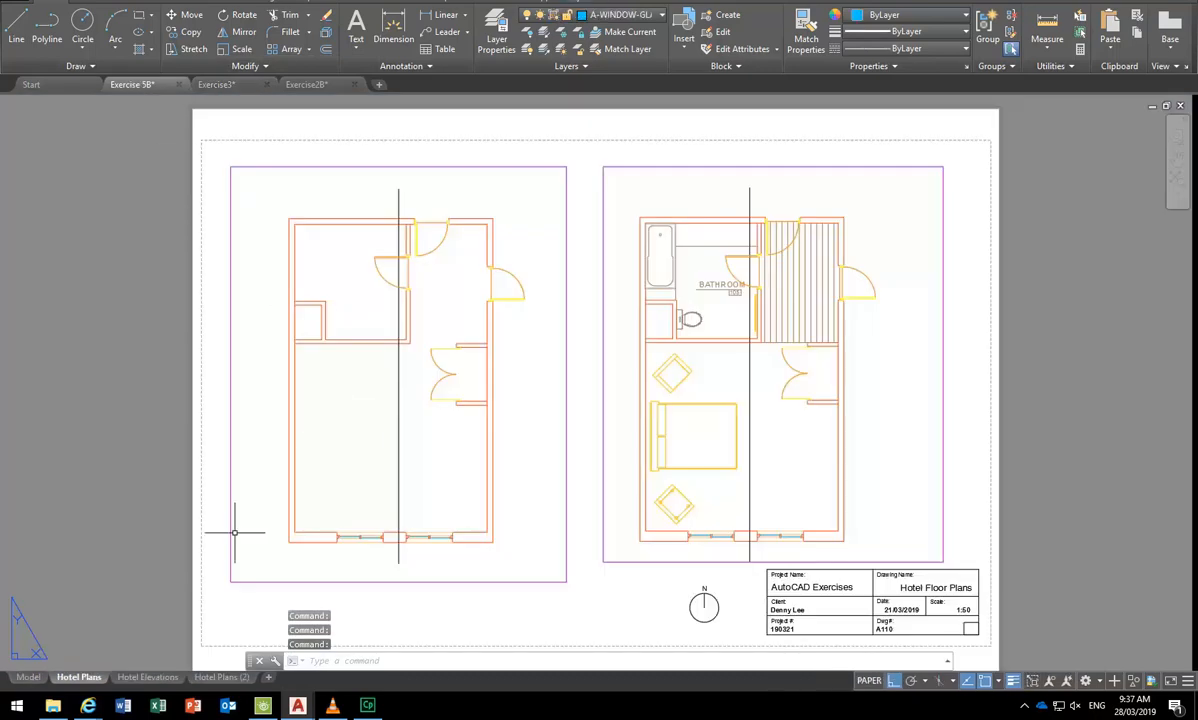
{"action": "left_click", "coordinate": [20, 682]}
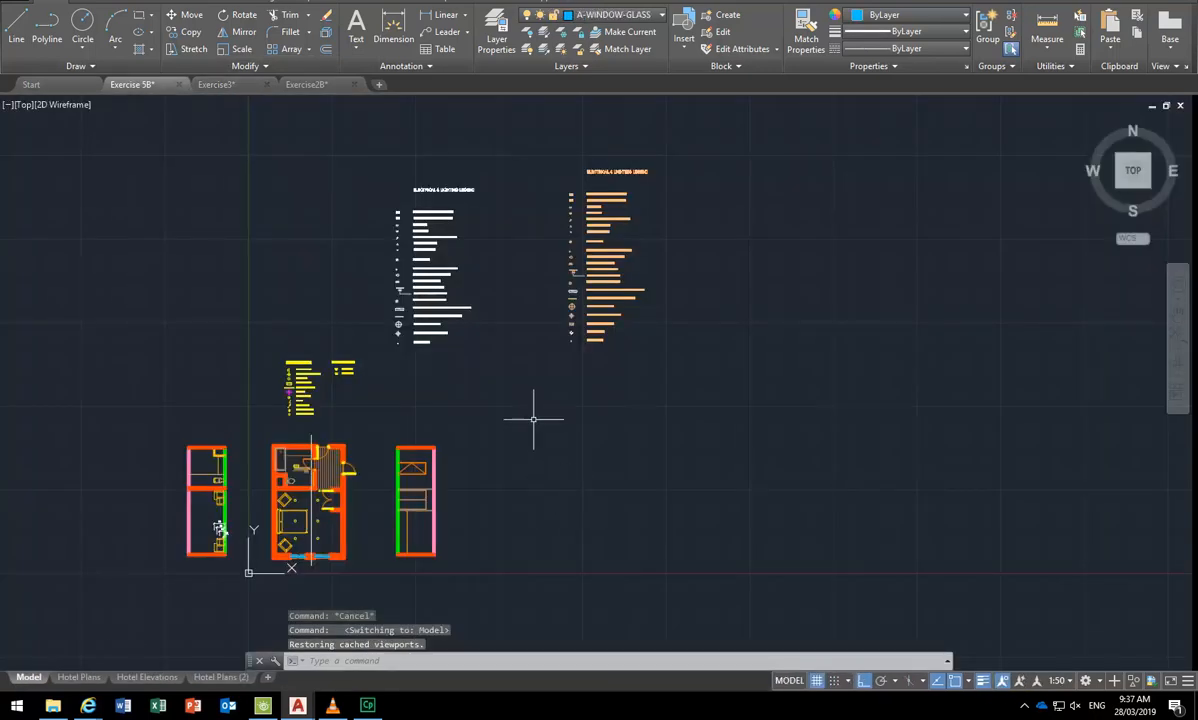
{"action": "right_click", "coordinate": [534, 423]}
{"action": "mouse_move", "coordinate": [600, 465]}
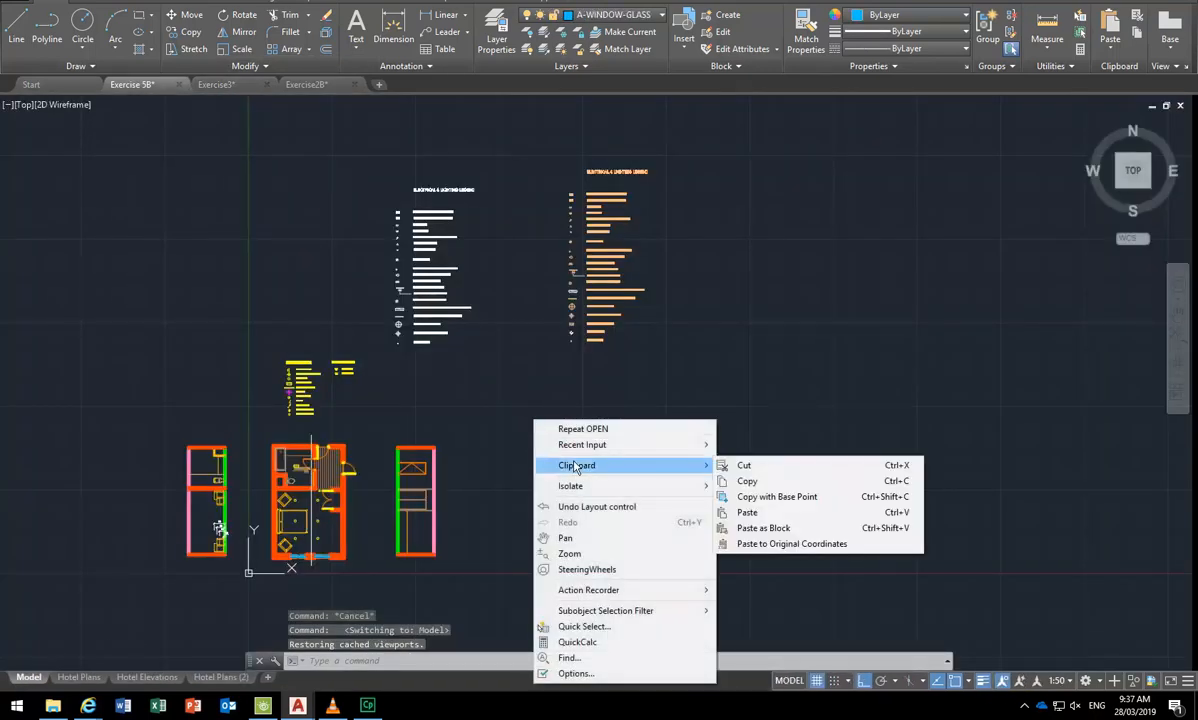
{"action": "left_click", "coordinate": [748, 513]}
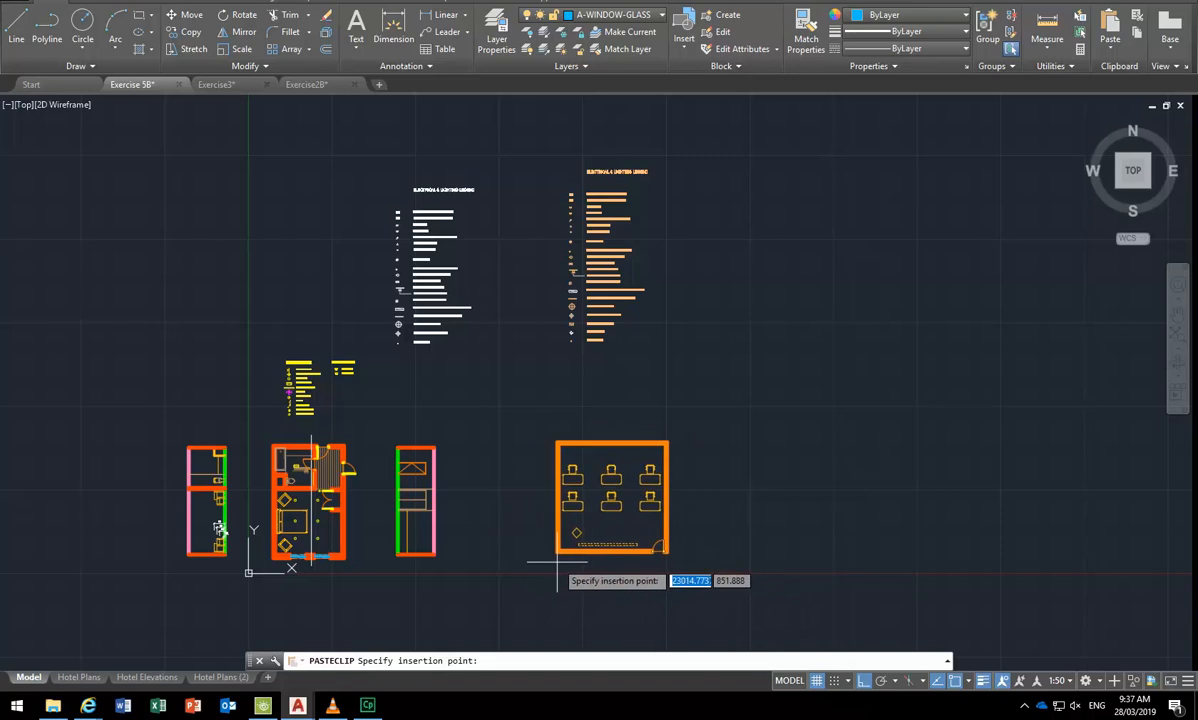
{"action": "left_click", "coordinate": [557, 565]}
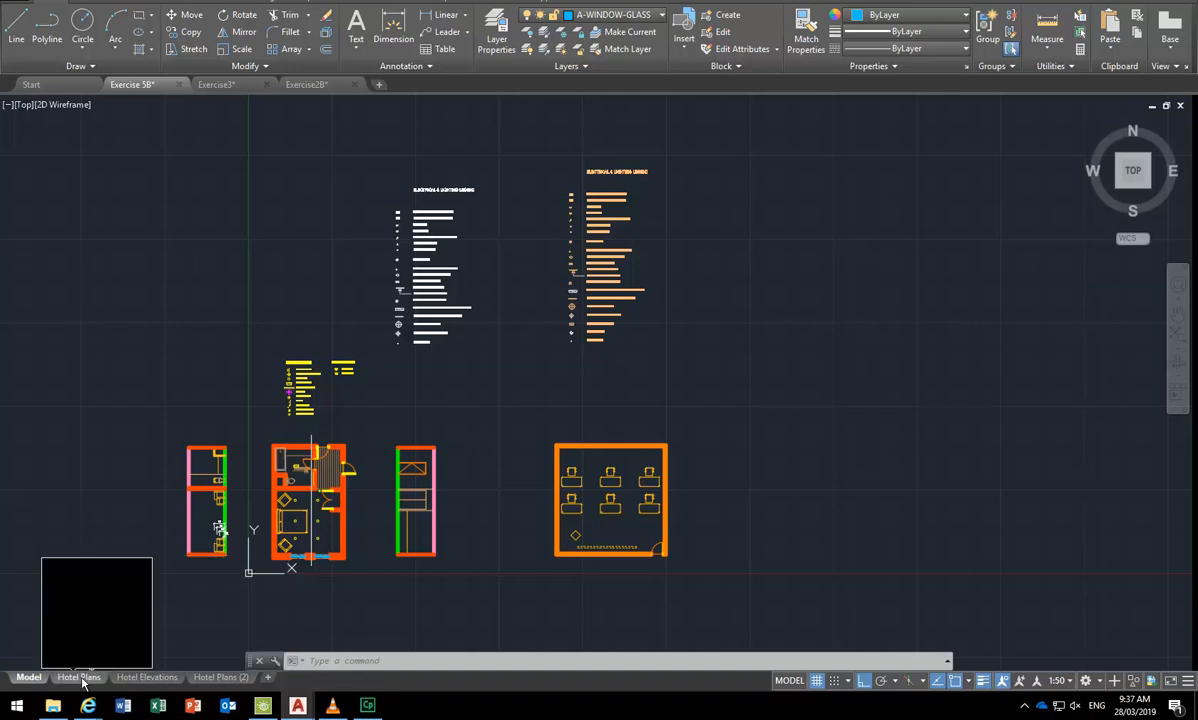
{"action": "mouse_move", "coordinate": [222, 688]}
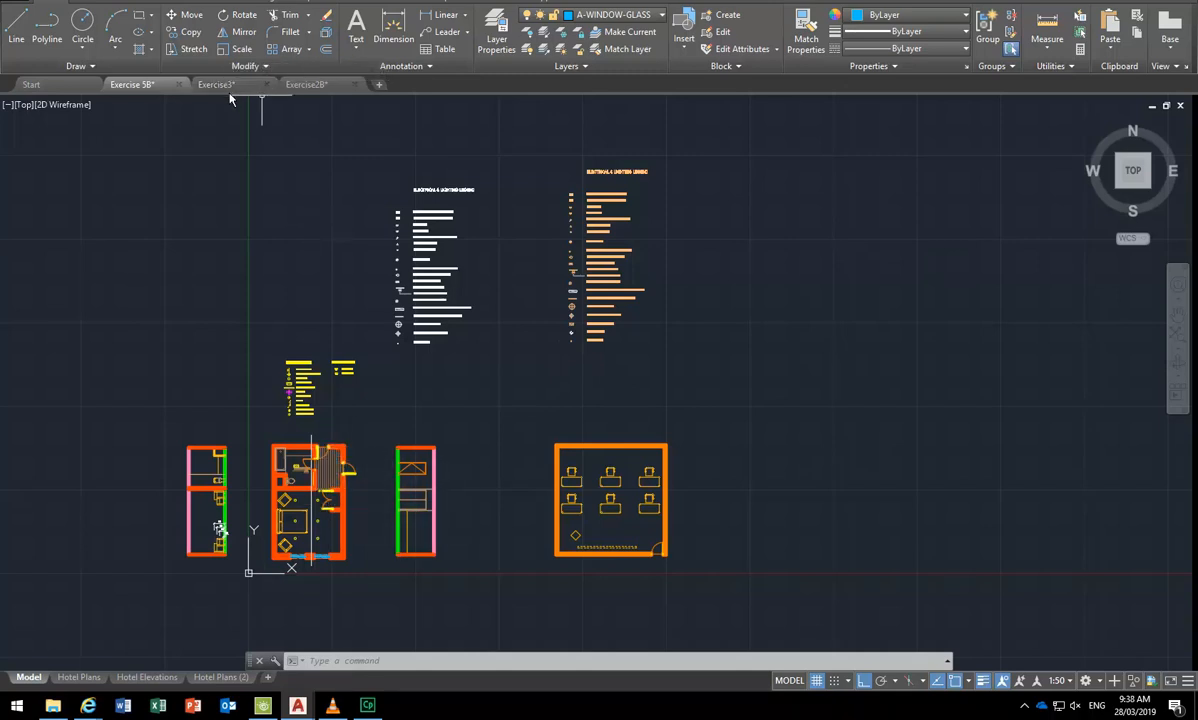
{"action": "left_click", "coordinate": [521, 421]}
{"action": "left_click", "coordinate": [741, 612]}
{"action": "right_click", "coordinate": [637, 128]}
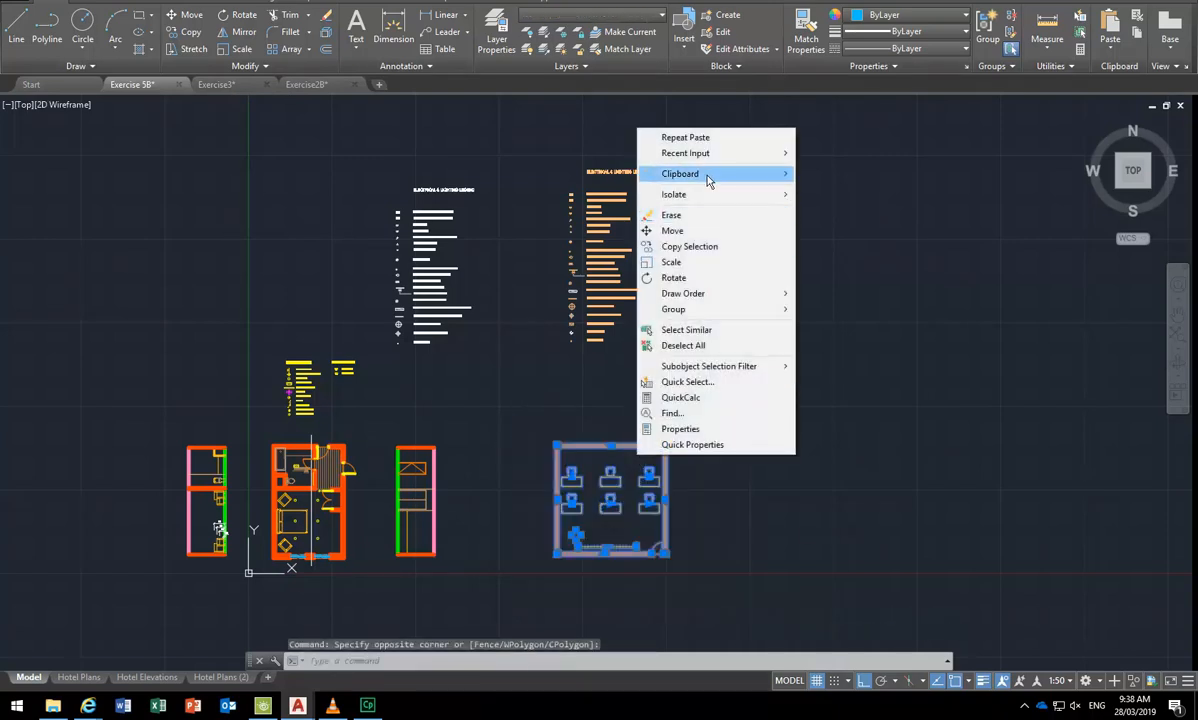
{"action": "mouse_move", "coordinate": [708, 179]}
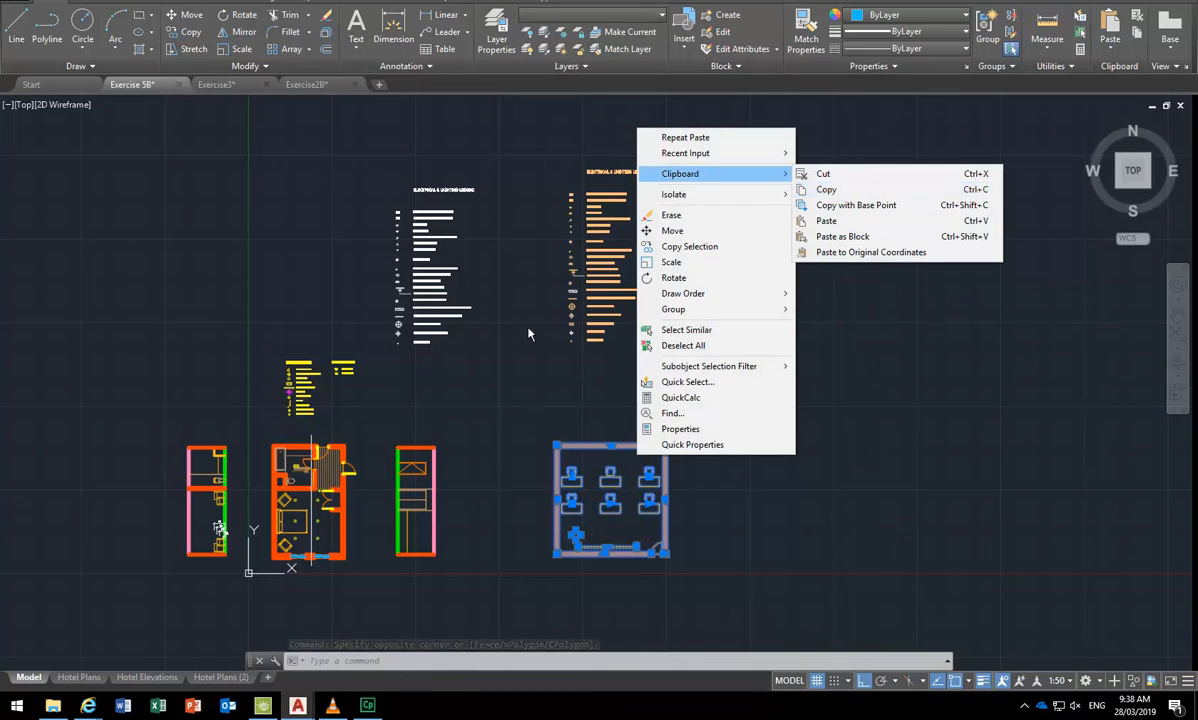
{"action": "left_click", "coordinate": [829, 190]}
{"action": "key", "text": "Escape"}
{"action": "key", "text": "Escape"}
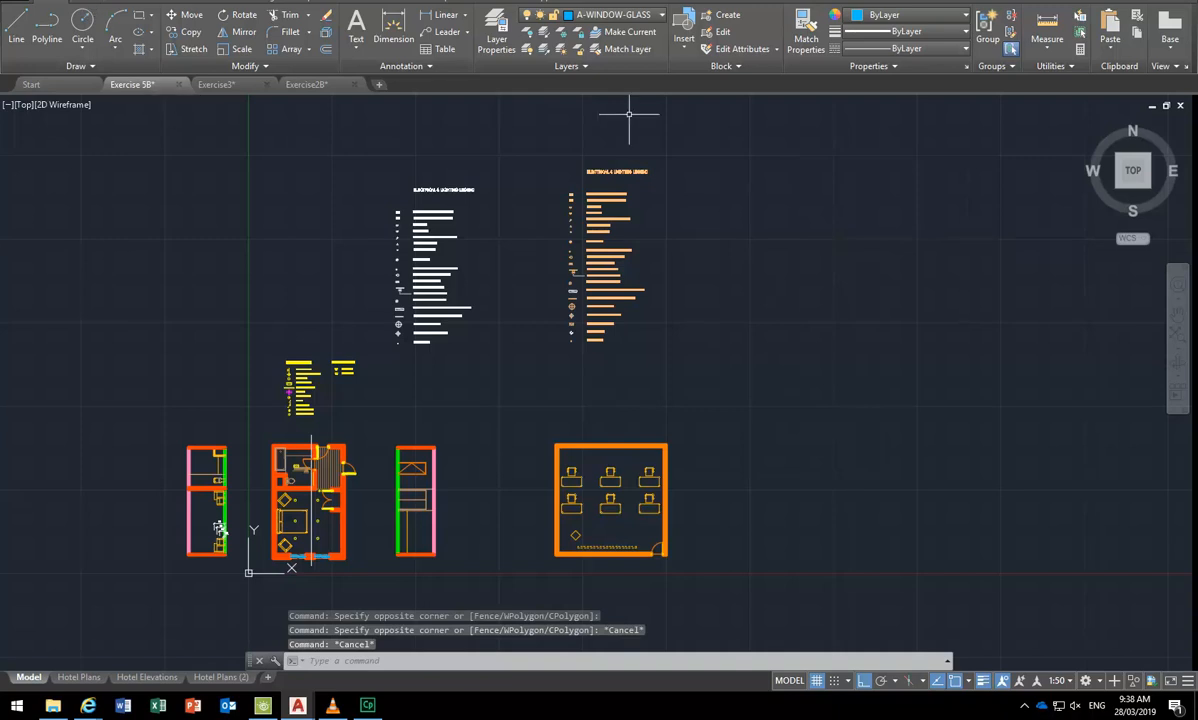
Start inserting a drawing file as a block and browse to the CAD for Interiors folder inside 2019.
{"action": "left_click", "coordinate": [677, 40]}
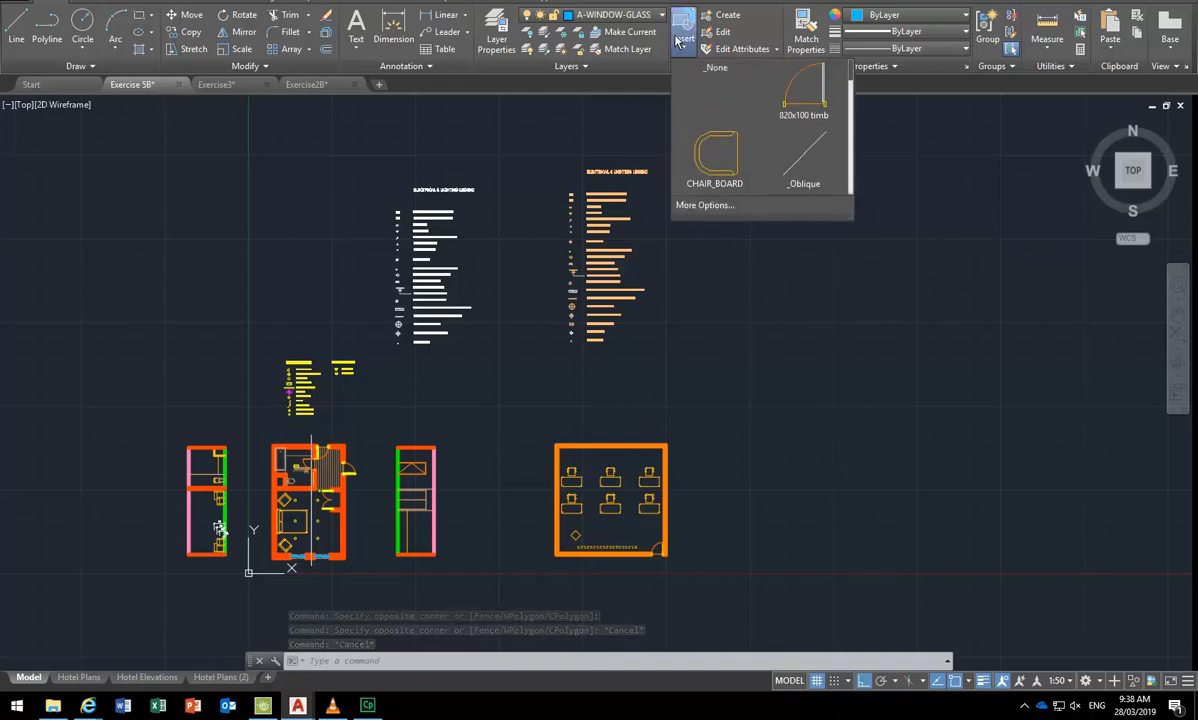
{"action": "left_click", "coordinate": [718, 206]}
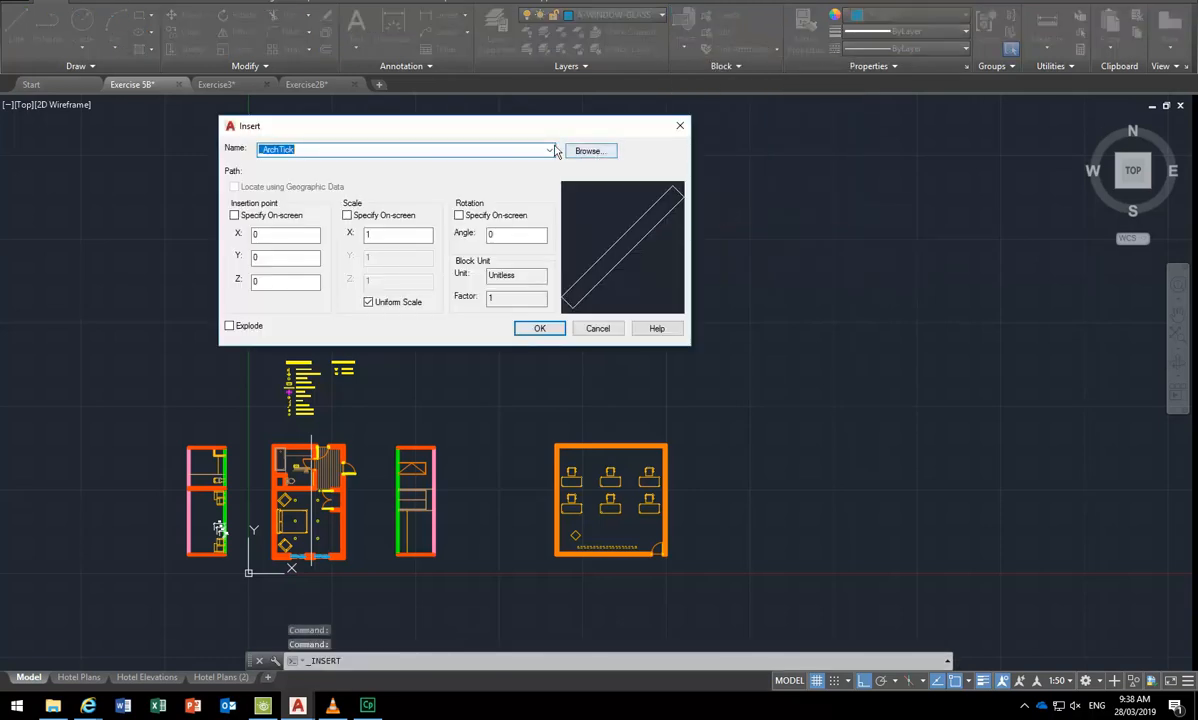
{"action": "left_click", "coordinate": [590, 151]}
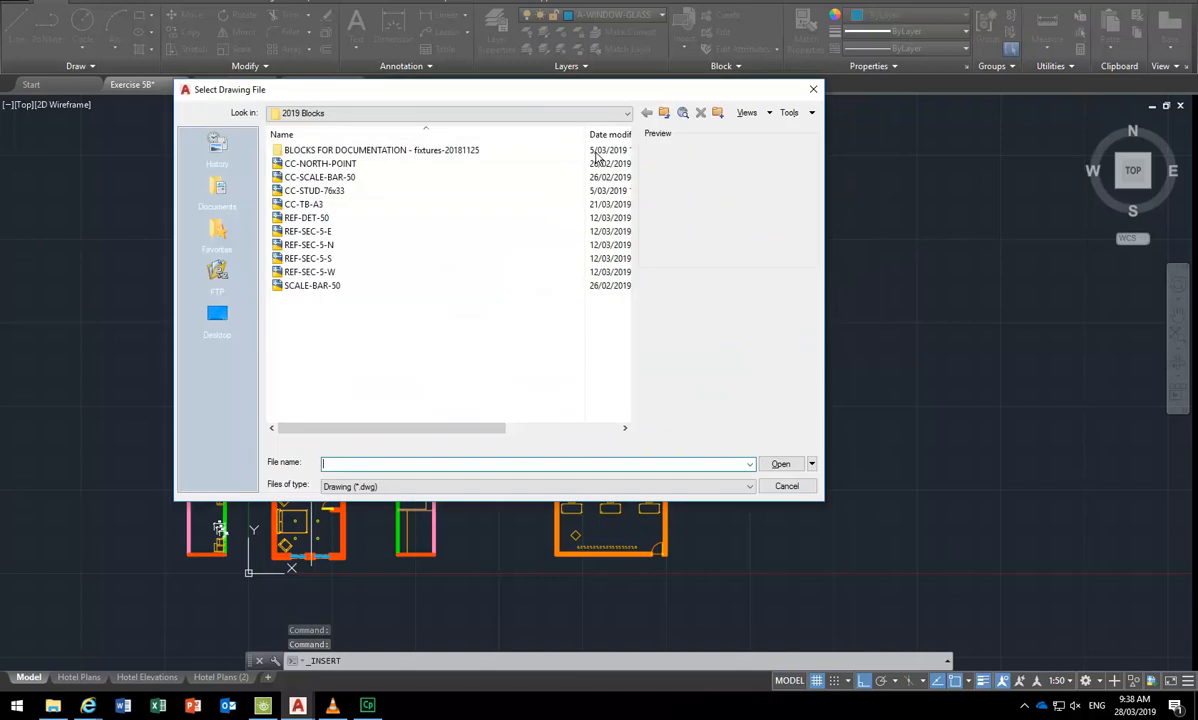
{"action": "left_click", "coordinate": [559, 114]}
{"action": "left_click", "coordinate": [379, 230]}
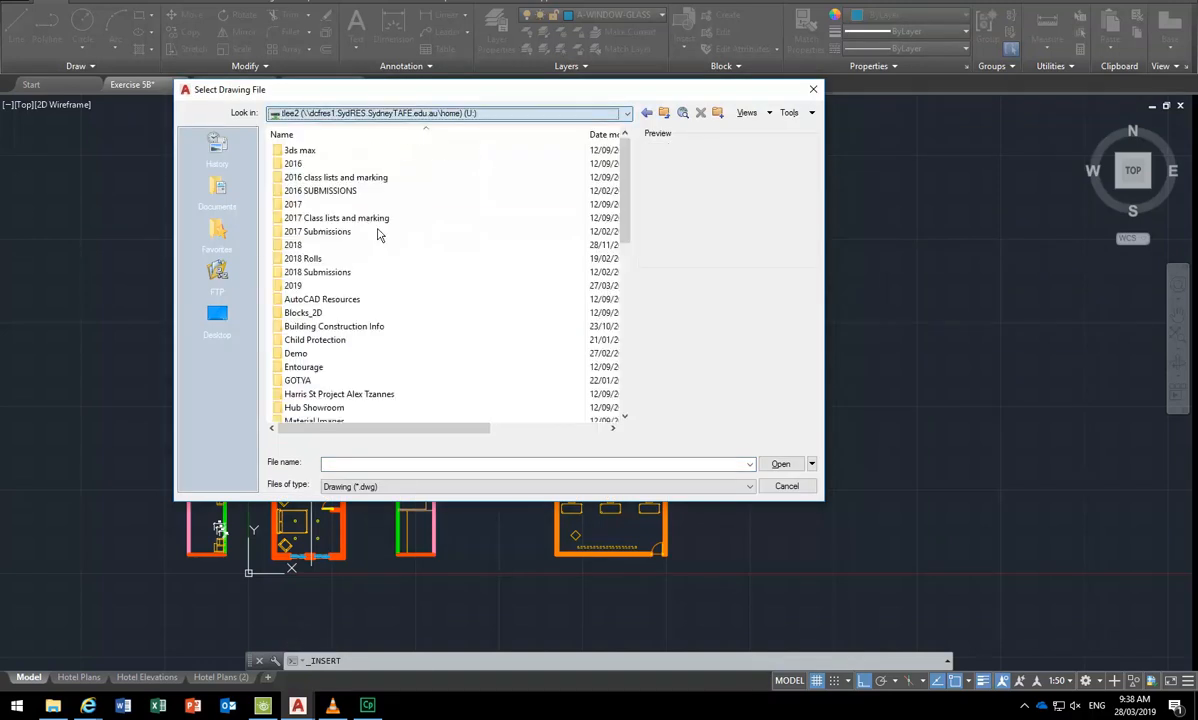
{"action": "double_click", "coordinate": [302, 285]}
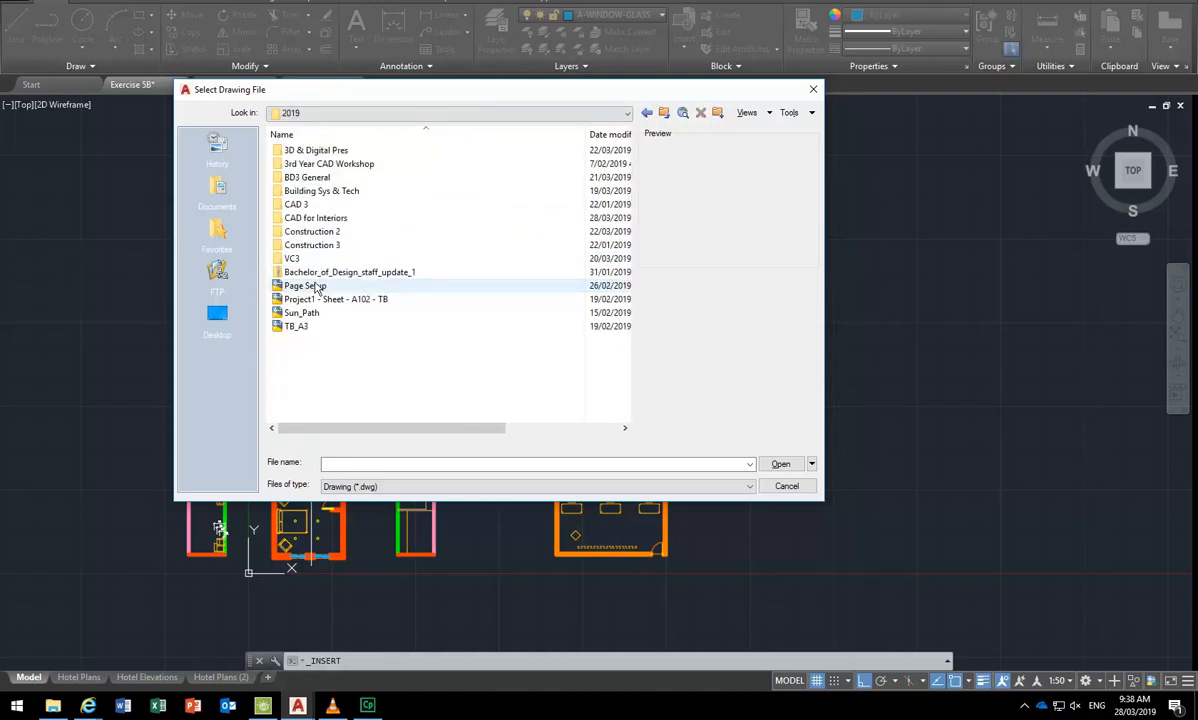
{"action": "double_click", "coordinate": [310, 218]}
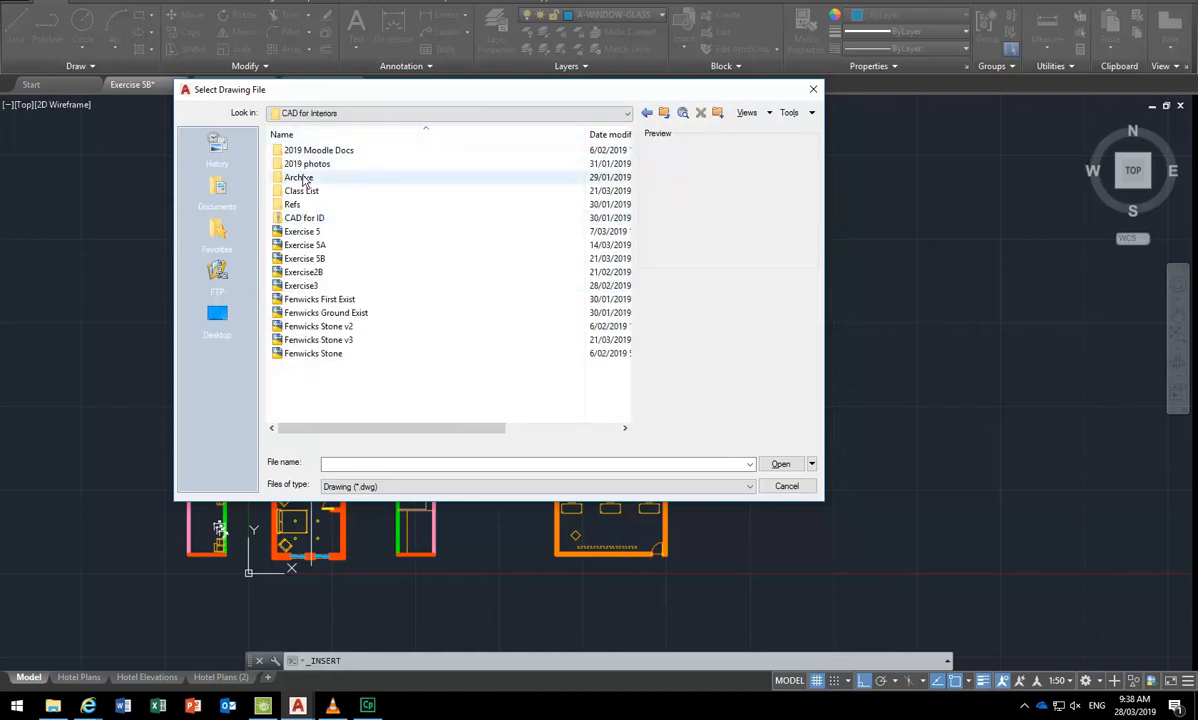
Preview the exercise and Fenwicks drawings in the CAD for Interiors folder and check its subfolders for the plan to insert.
{"action": "left_click", "coordinate": [310, 299]}
{"action": "left_click", "coordinate": [303, 272]}
{"action": "left_click", "coordinate": [305, 245]}
{"action": "left_click", "coordinate": [312, 299]}
{"action": "left_click", "coordinate": [307, 316]}
{"action": "left_click", "coordinate": [306, 330]}
{"action": "left_click", "coordinate": [308, 343]}
{"action": "left_click", "coordinate": [310, 352]}
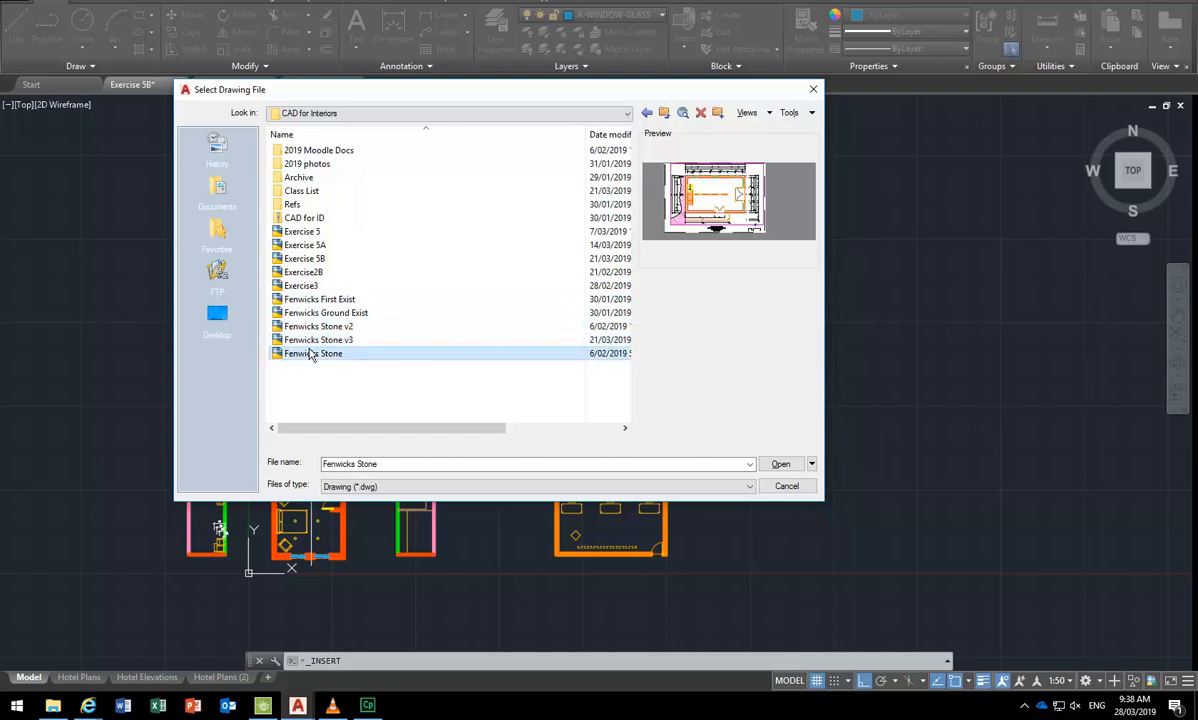
{"action": "left_click", "coordinate": [301, 286]}
{"action": "double_click", "coordinate": [304, 178]}
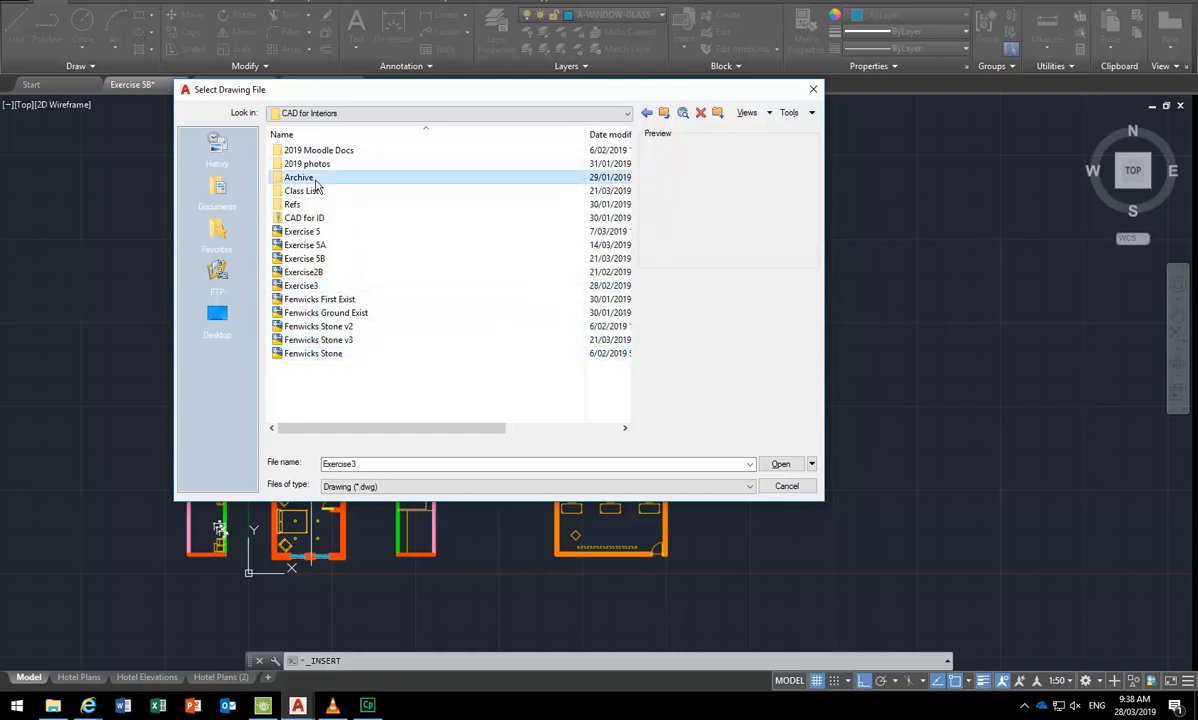
{"action": "double_click", "coordinate": [332, 163]}
{"action": "left_click", "coordinate": [662, 114]}
{"action": "left_click", "coordinate": [664, 114]}
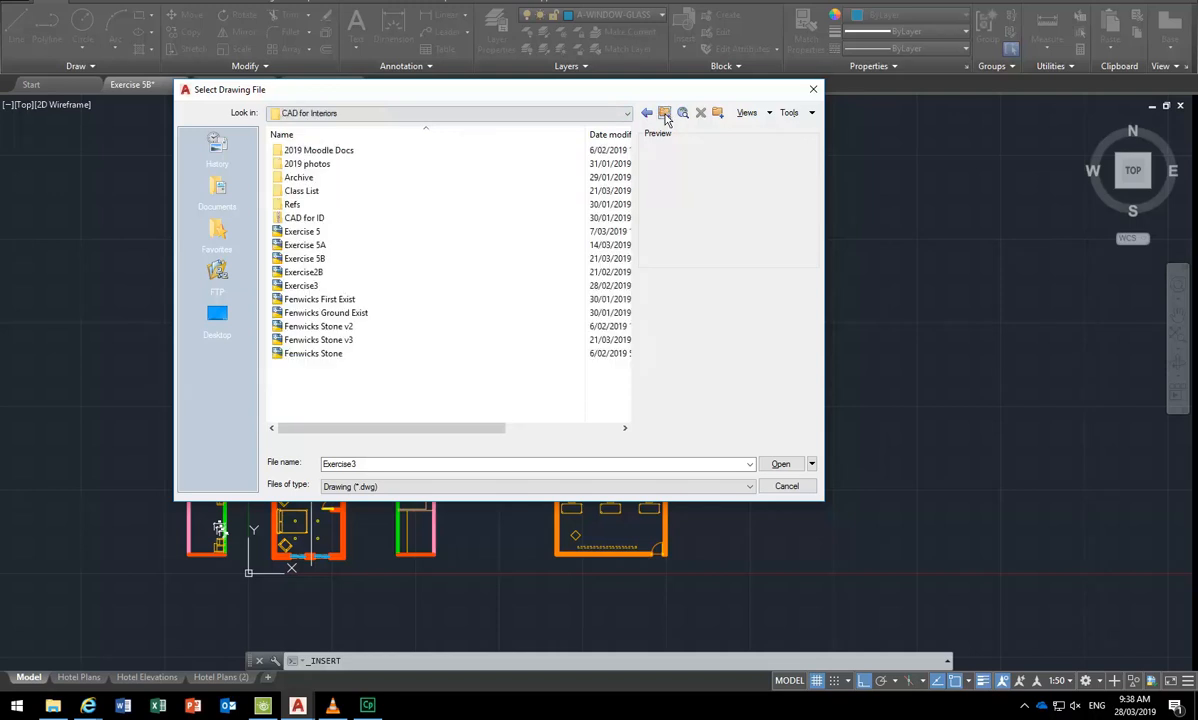
Look for the missing plan among the drawings in the 2019 folder, on the home drive and in the 2018 folder.
{"action": "left_click", "coordinate": [664, 114]}
{"action": "left_click", "coordinate": [305, 286]}
{"action": "left_click", "coordinate": [300, 300]}
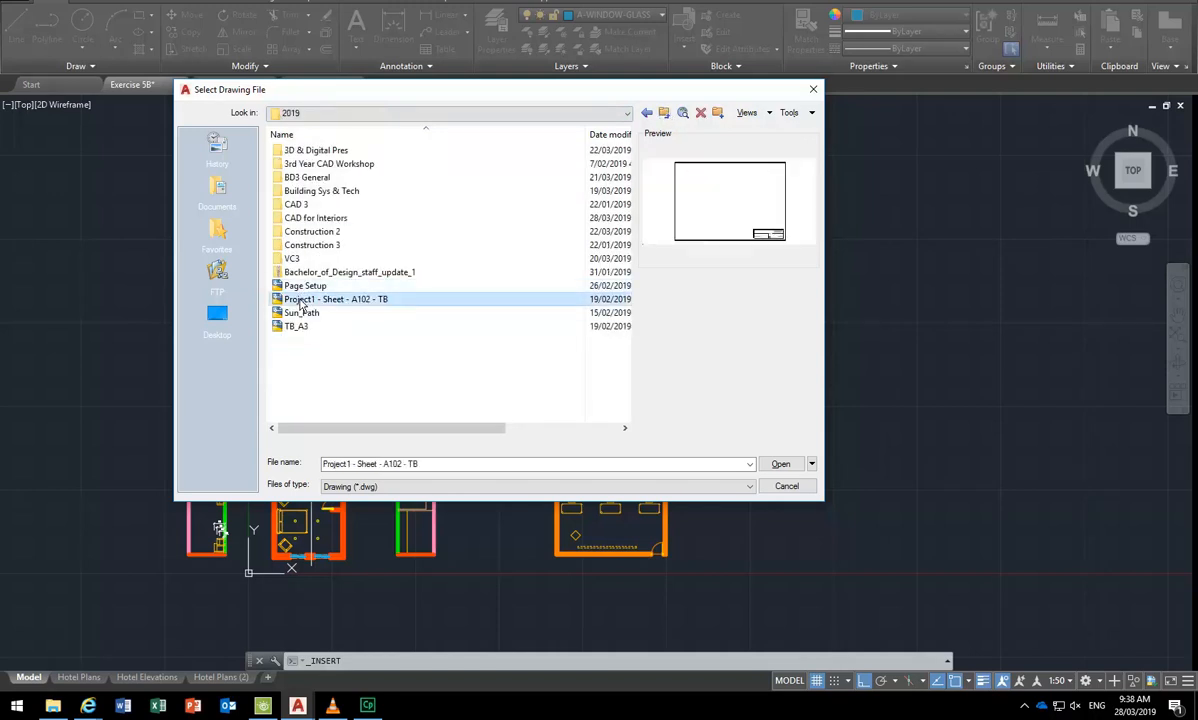
{"action": "left_click", "coordinate": [300, 312]}
{"action": "left_click", "coordinate": [298, 326]}
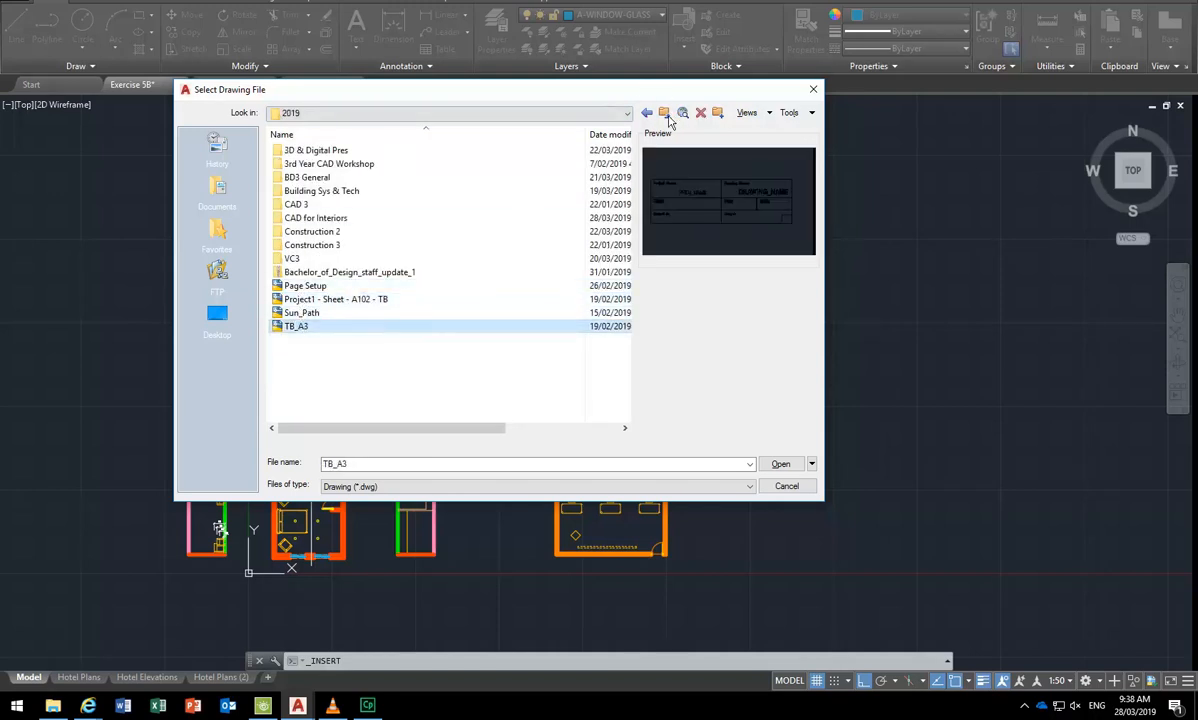
{"action": "left_click", "coordinate": [664, 114]}
{"action": "scroll", "coordinate": [364, 318], "scroll_direction": "down", "scroll_amount": 8}
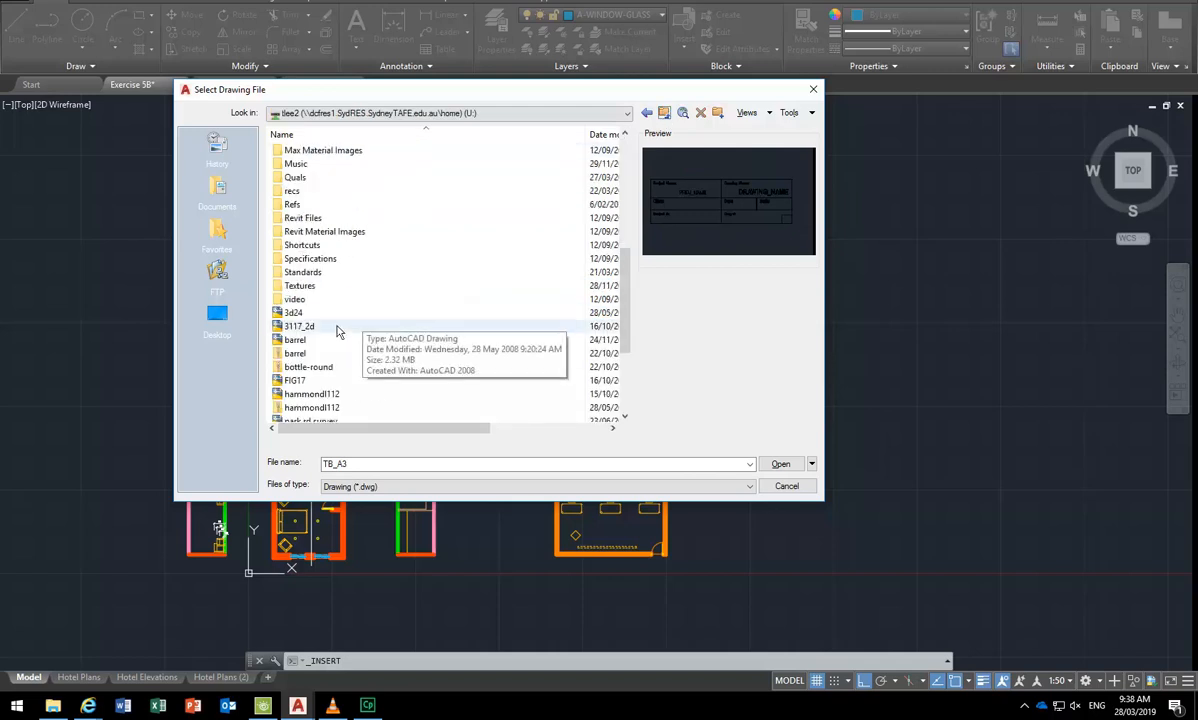
{"action": "scroll", "coordinate": [355, 322], "scroll_direction": "down", "scroll_amount": 4}
{"action": "scroll", "coordinate": [335, 290], "scroll_direction": "up", "scroll_amount": 8}
{"action": "scroll", "coordinate": [330, 185], "scroll_direction": "up", "scroll_amount": 3}
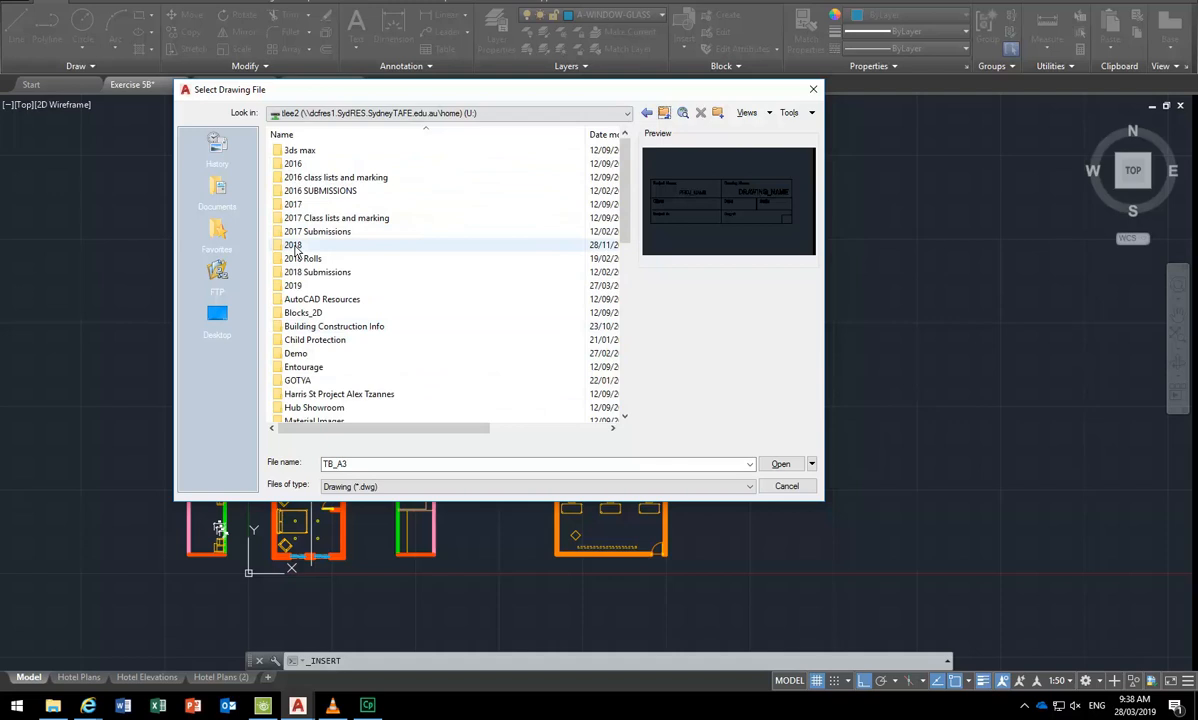
{"action": "double_click", "coordinate": [293, 246]}
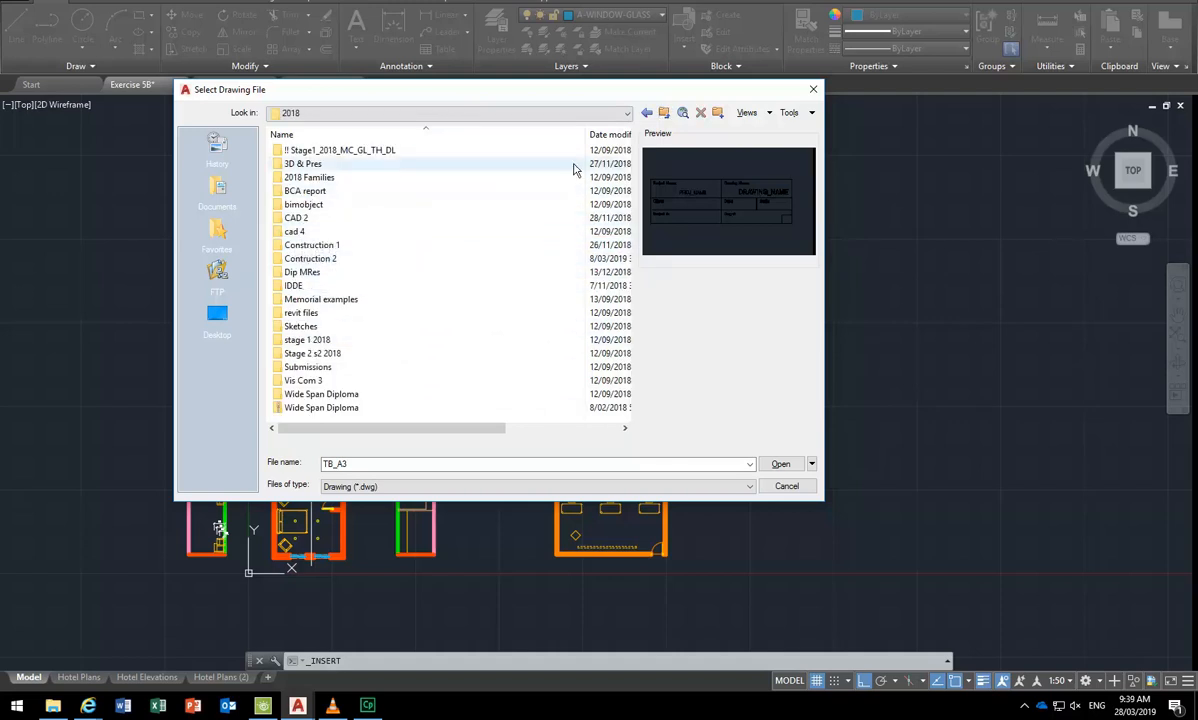
{"action": "left_click", "coordinate": [665, 114]}
Choose the Exercise 2 drawing from the tutor's own folder inside 2B 2019 on the Student_Share_PC drive as the block to insert.
{"action": "left_click", "coordinate": [583, 115]}
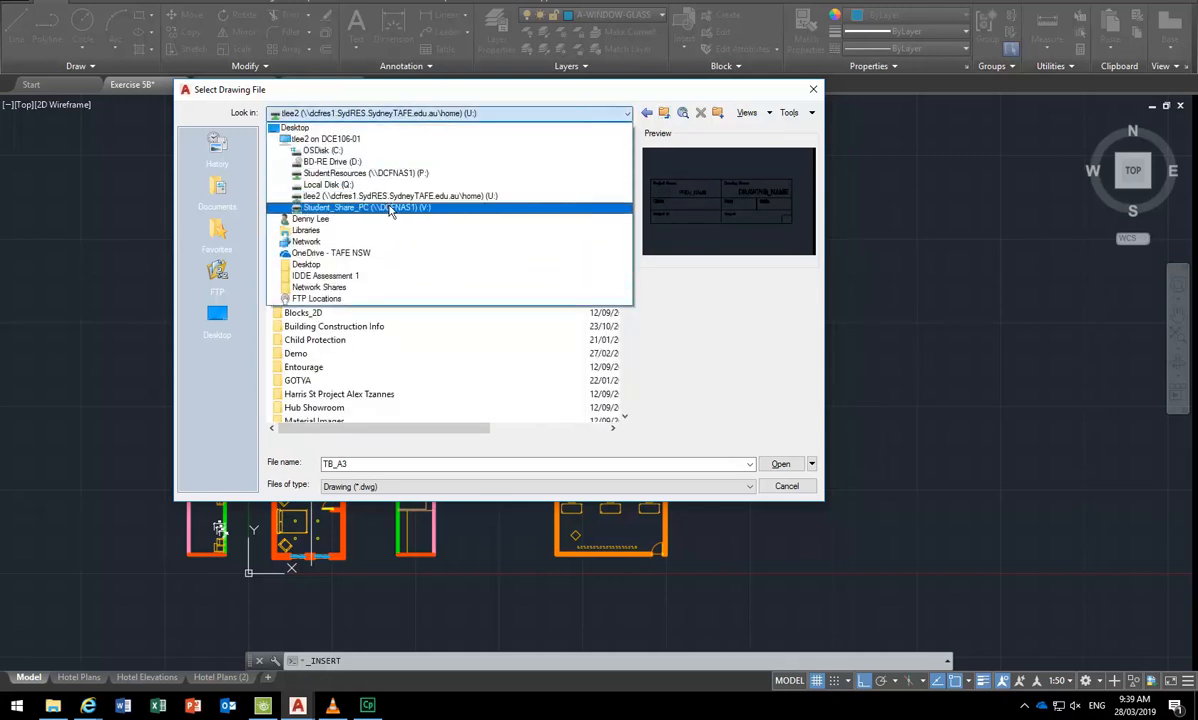
{"action": "left_click", "coordinate": [388, 208]}
{"action": "scroll", "coordinate": [318, 328], "scroll_direction": "down", "scroll_amount": 7}
{"action": "scroll", "coordinate": [318, 328], "scroll_direction": "down", "scroll_amount": 5}
{"action": "scroll", "coordinate": [318, 328], "scroll_direction": "down", "scroll_amount": 6}
{"action": "scroll", "coordinate": [318, 328], "scroll_direction": "down", "scroll_amount": 20}
{"action": "scroll", "coordinate": [318, 328], "scroll_direction": "up", "scroll_amount": 20}
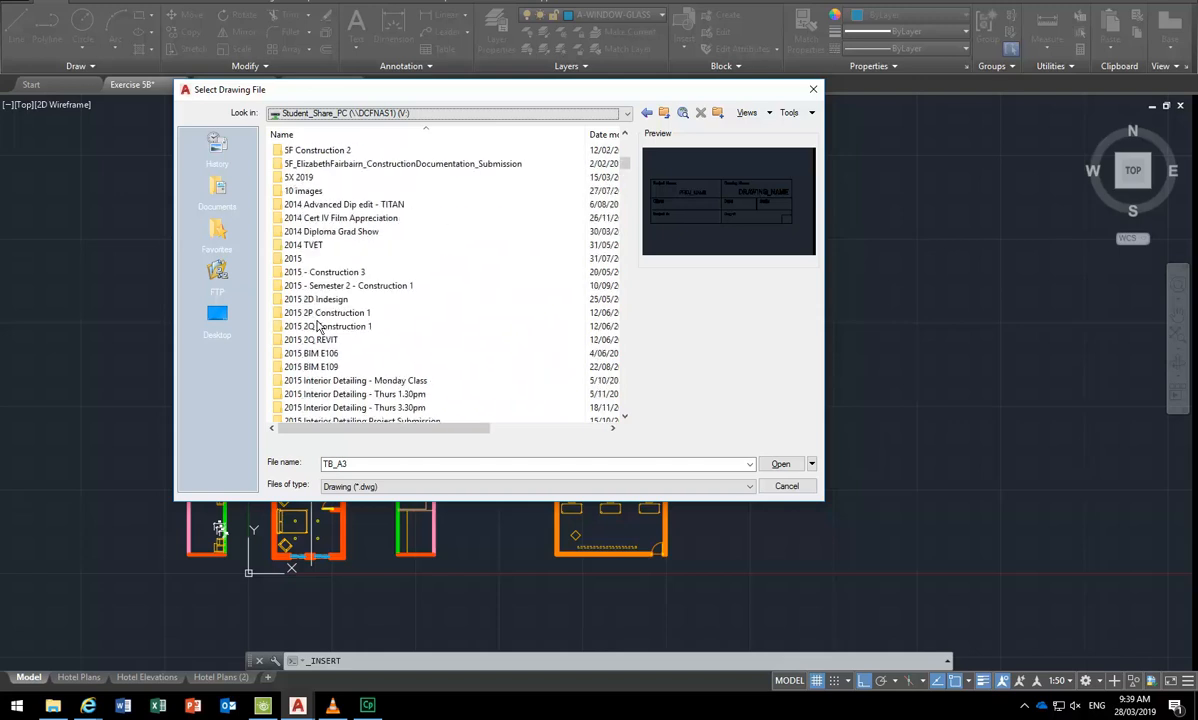
{"action": "scroll", "coordinate": [312, 300], "scroll_direction": "up", "scroll_amount": 6}
{"action": "scroll", "coordinate": [302, 229], "scroll_direction": "up", "scroll_amount": 4}
{"action": "scroll", "coordinate": [302, 229], "scroll_direction": "up", "scroll_amount": 8}
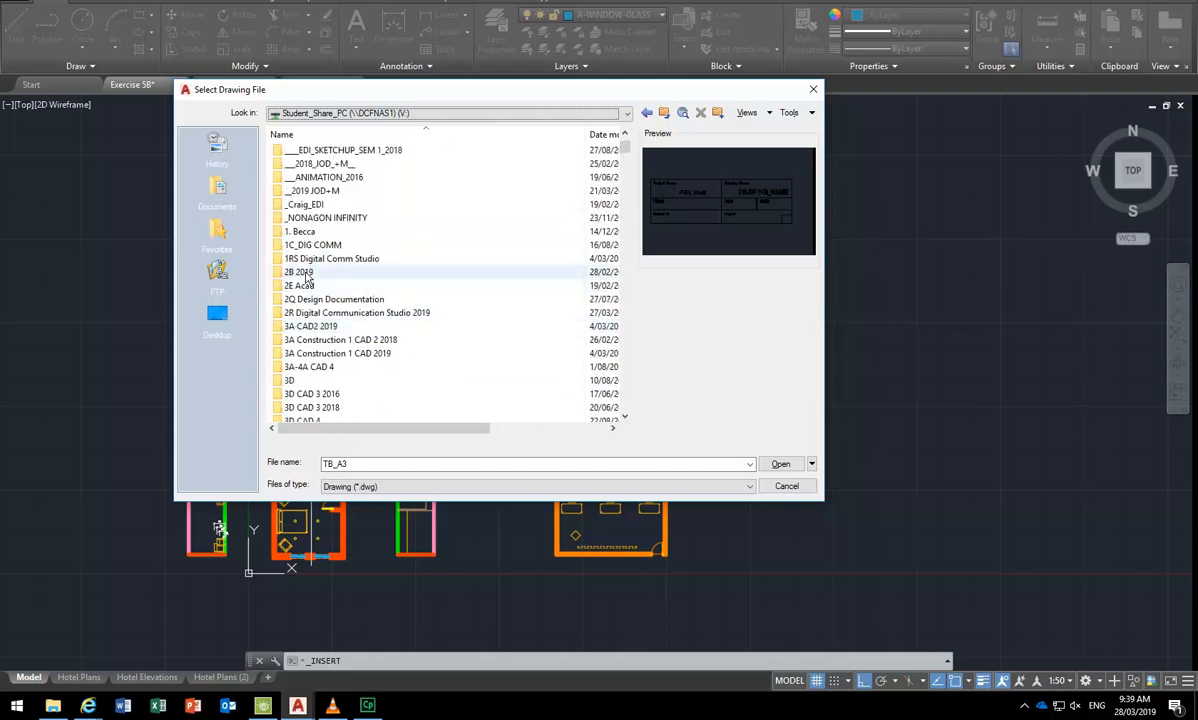
{"action": "double_click", "coordinate": [300, 273]}
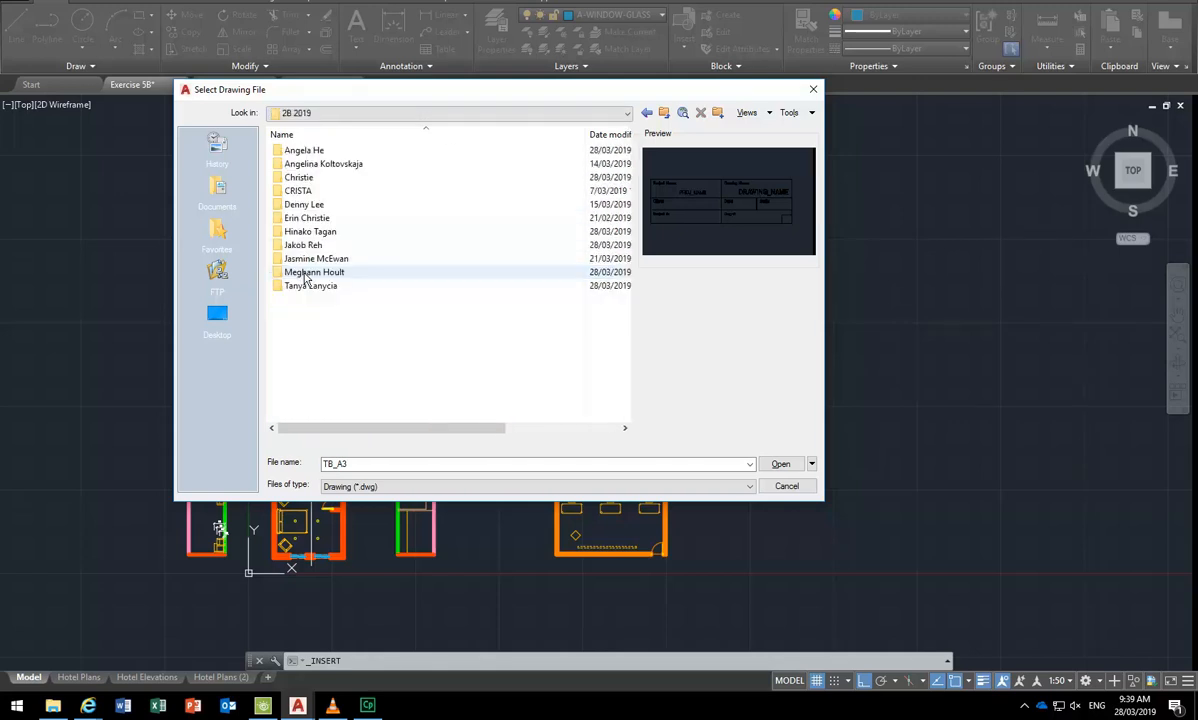
{"action": "double_click", "coordinate": [300, 206]}
{"action": "left_click", "coordinate": [302, 152]}
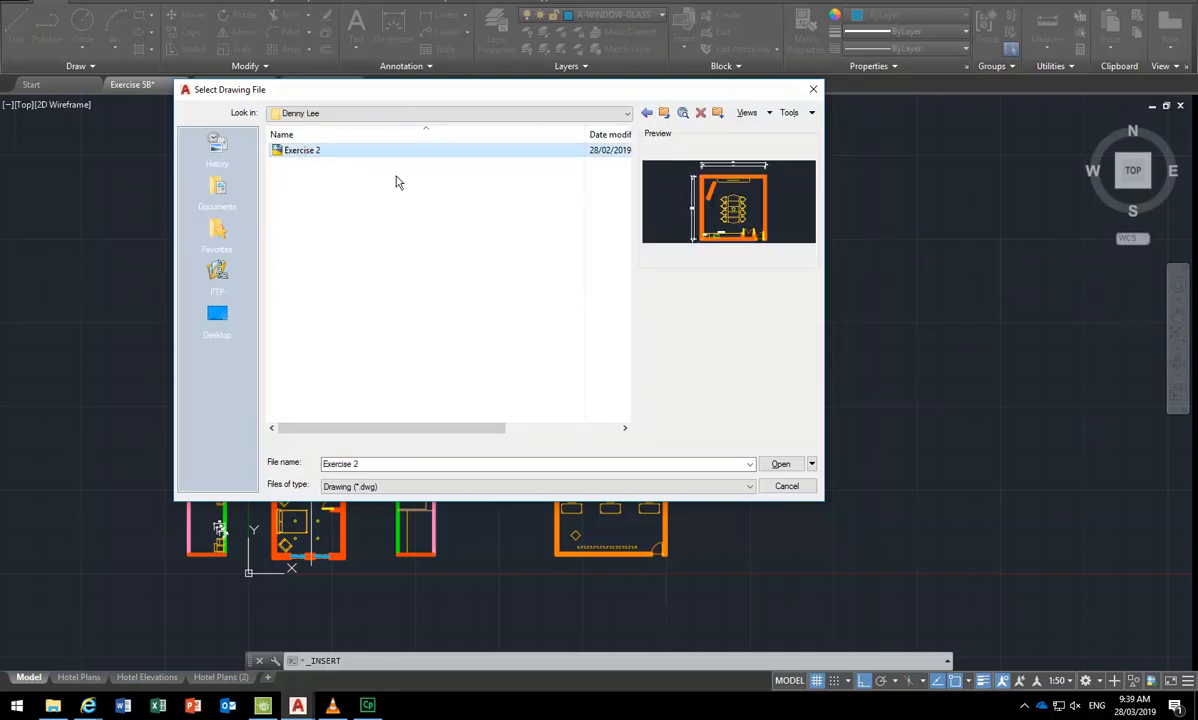
{"action": "left_click", "coordinate": [778, 468]}
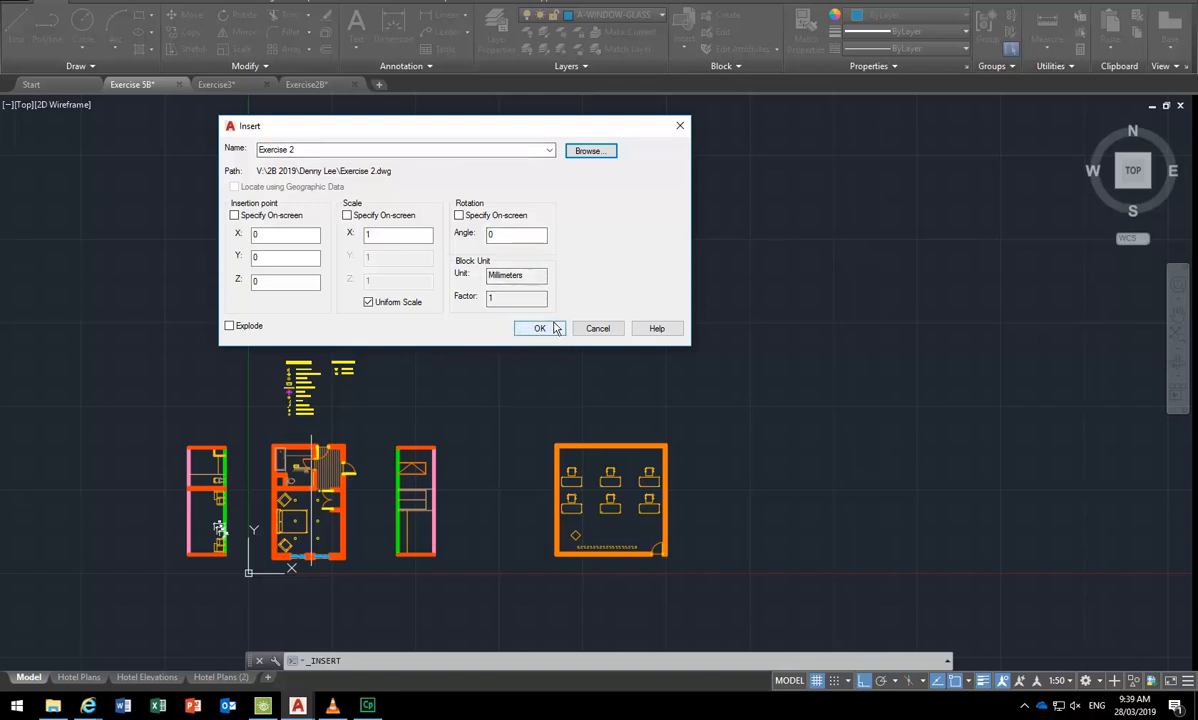
Insert Exercise 2 with its insertion point specified on-screen, placing the plan in the empty space beside the pasted Exercise3 room.
{"action": "left_click", "coordinate": [234, 216]}
{"action": "left_click", "coordinate": [234, 217]}
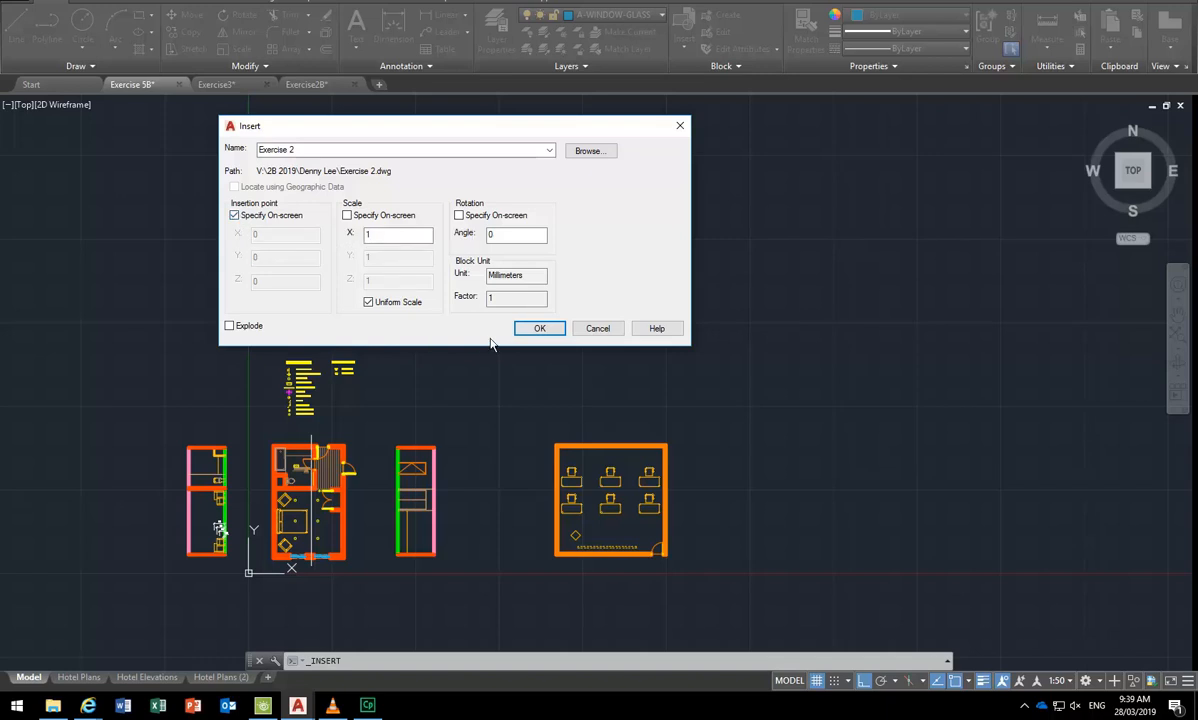
{"action": "left_click", "coordinate": [540, 329]}
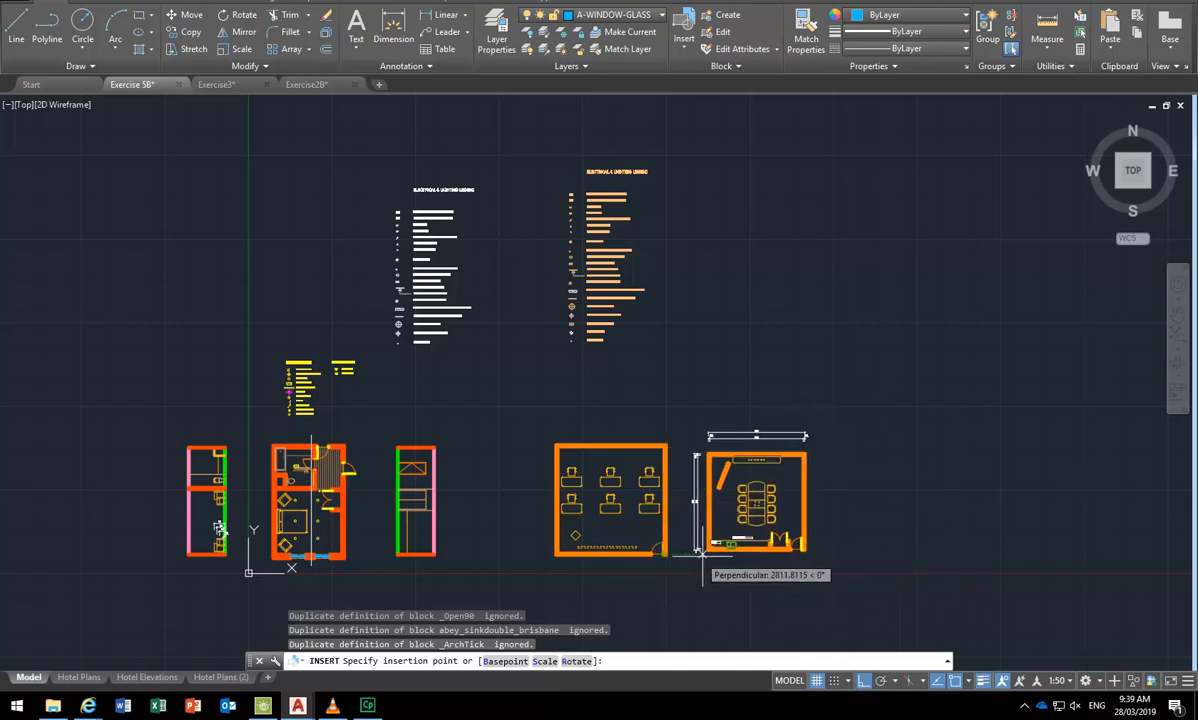
{"action": "left_click", "coordinate": [765, 553]}
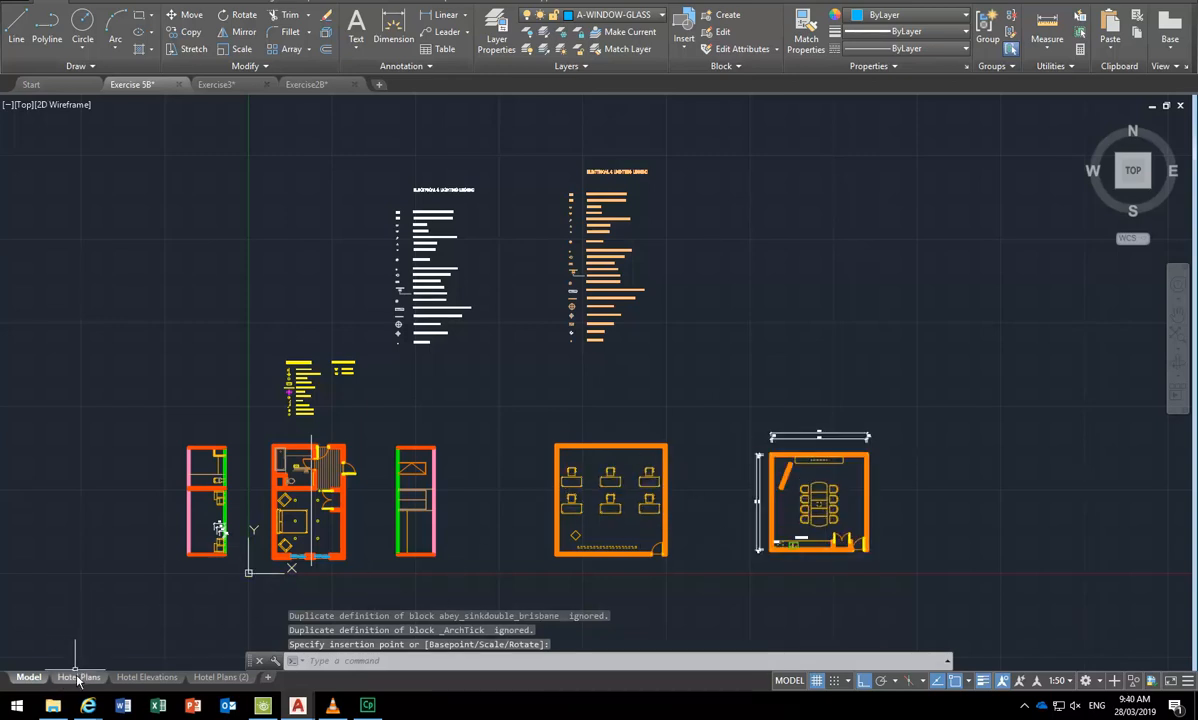
Create a copy of the Hotel Plans layout, placed before Hotel Plans.
{"action": "left_click", "coordinate": [79, 678]}
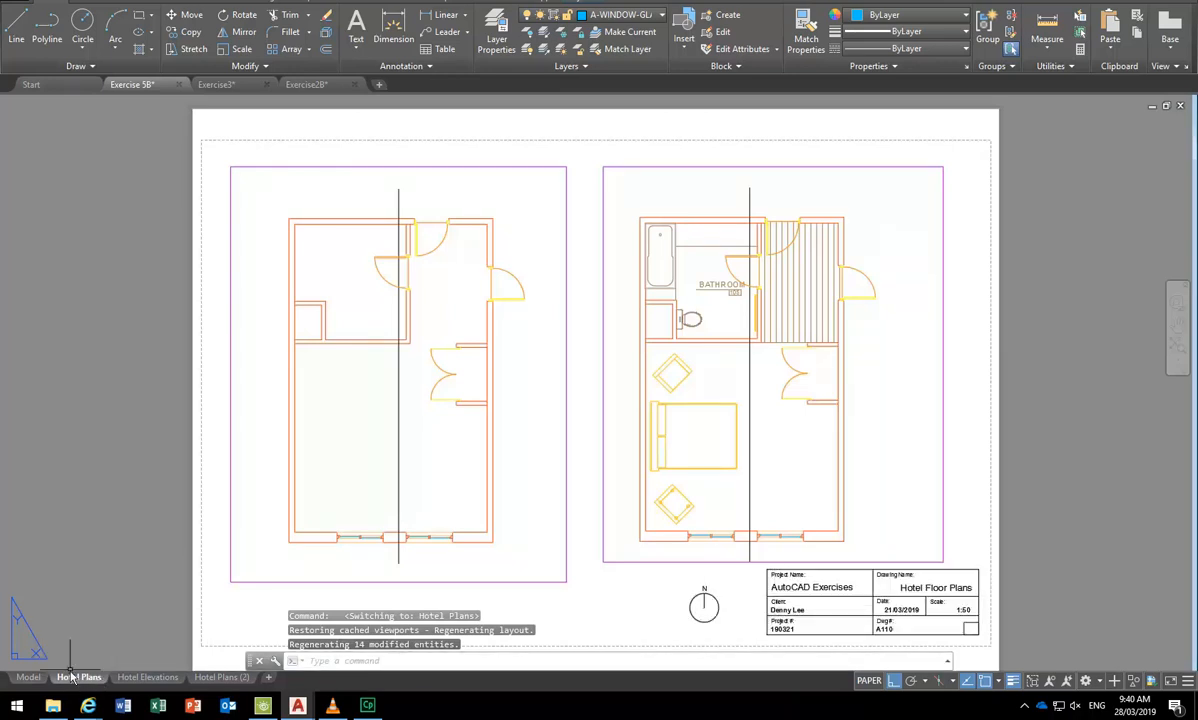
{"action": "mouse_move", "coordinate": [72, 680]}
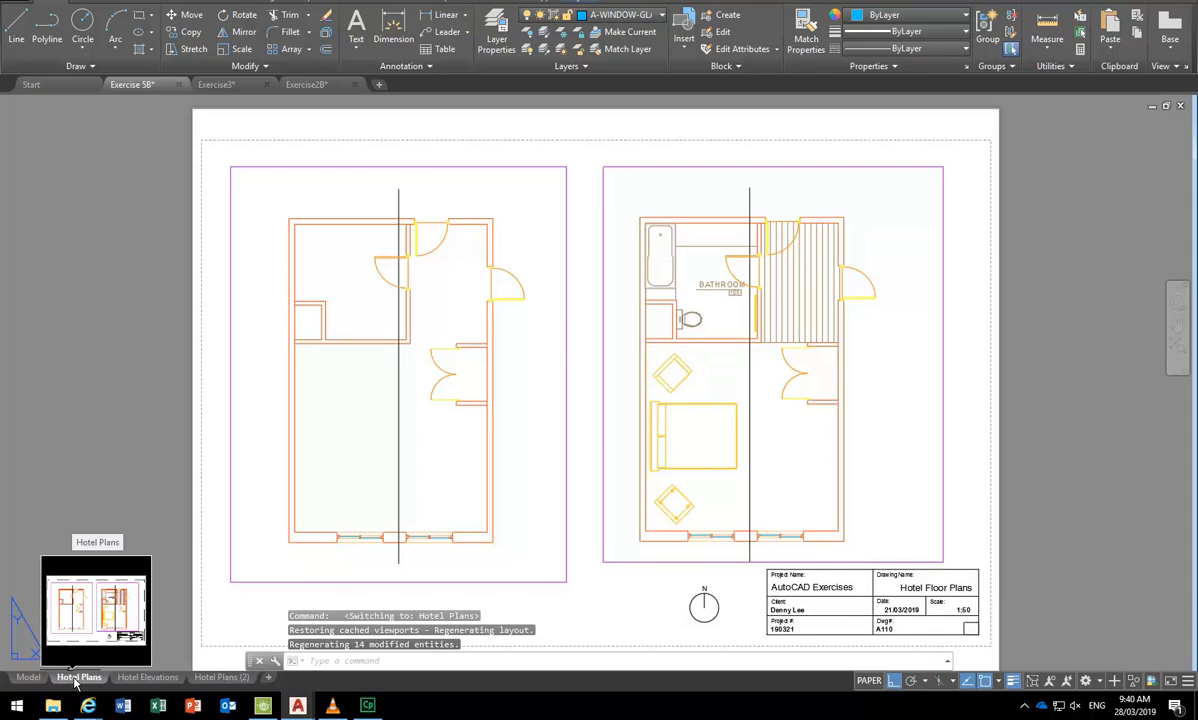
{"action": "right_click", "coordinate": [75, 678]}
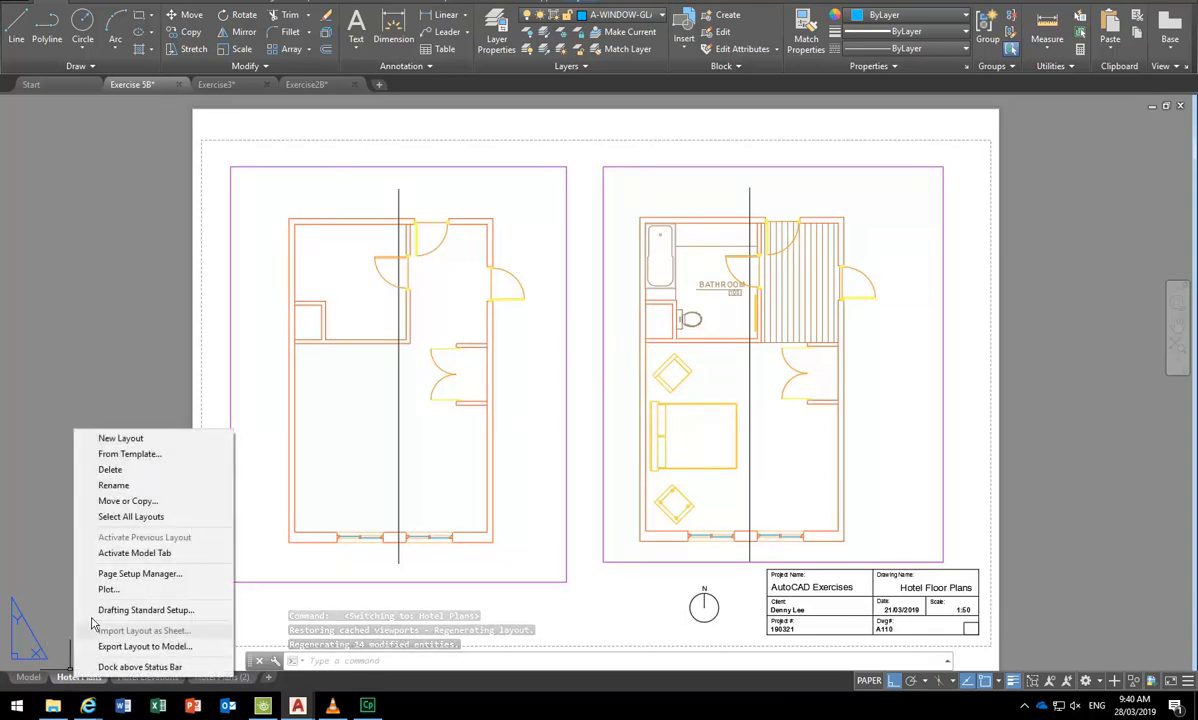
{"action": "left_click", "coordinate": [130, 502]}
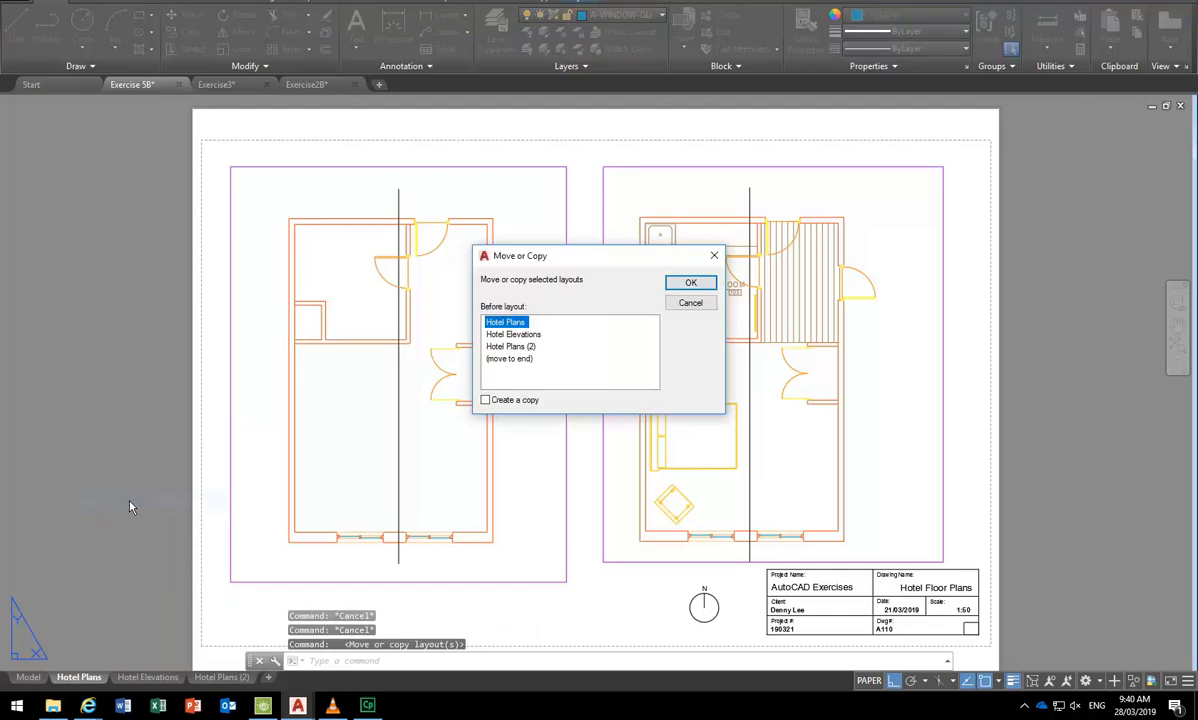
{"action": "left_click", "coordinate": [485, 400]}
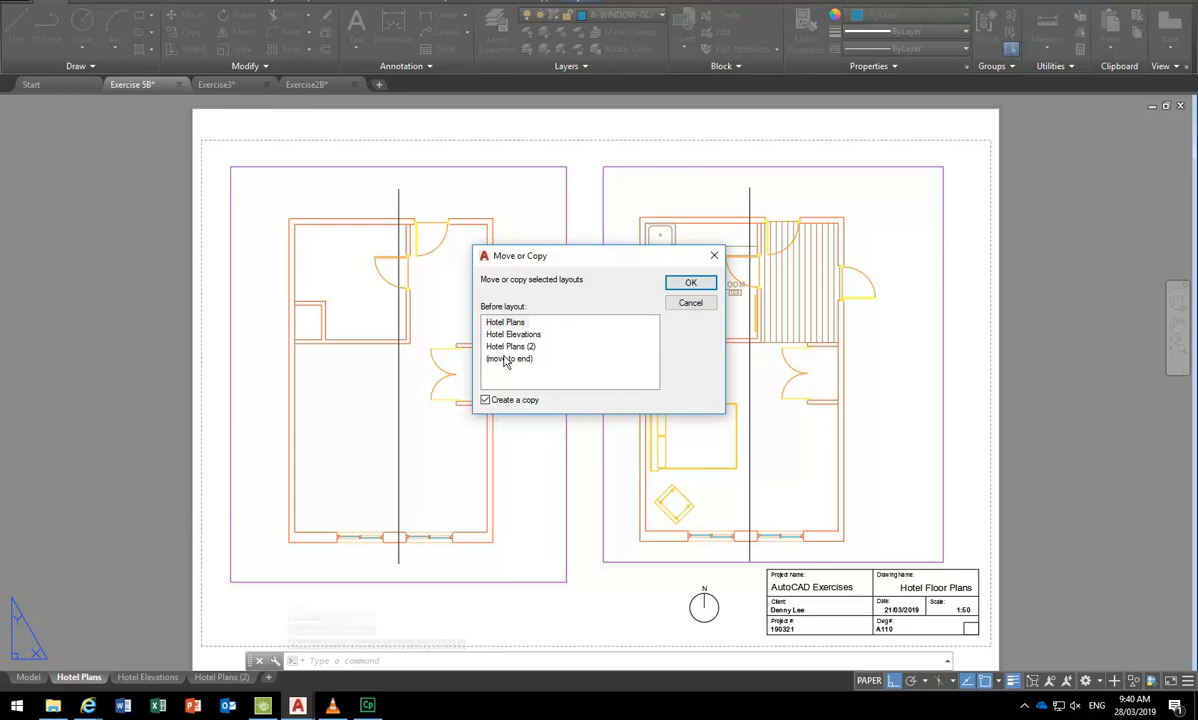
{"action": "left_click", "coordinate": [509, 323]}
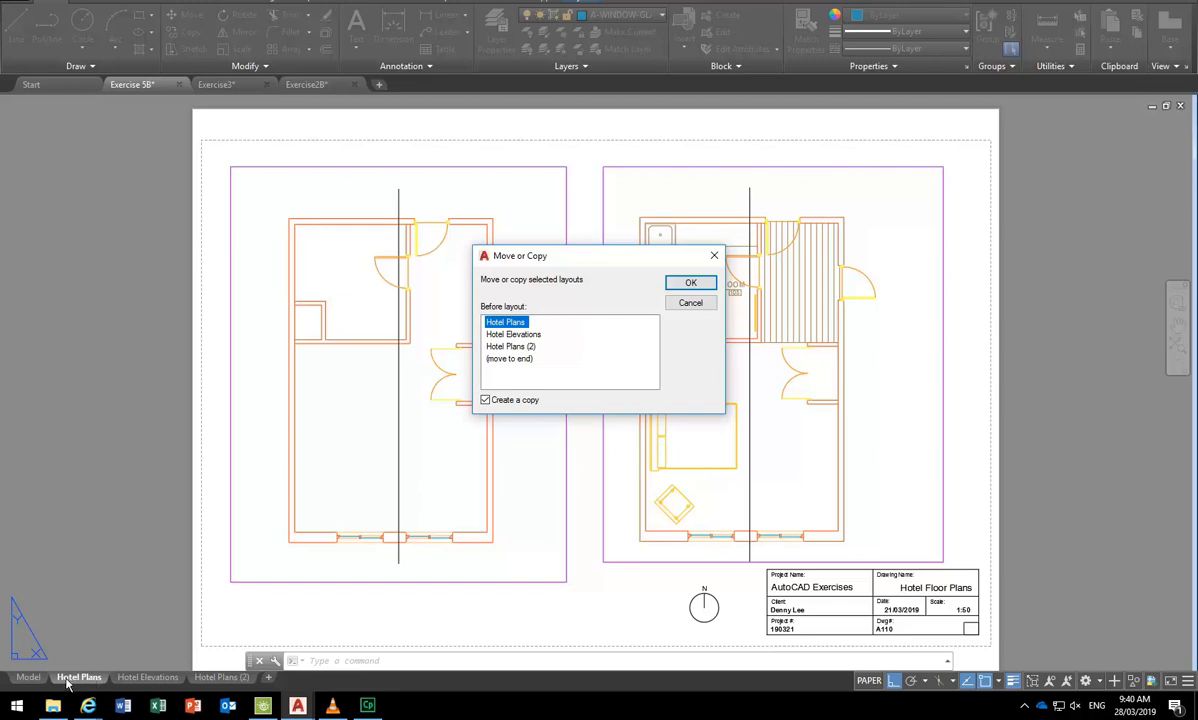
{"action": "left_click", "coordinate": [691, 285]}
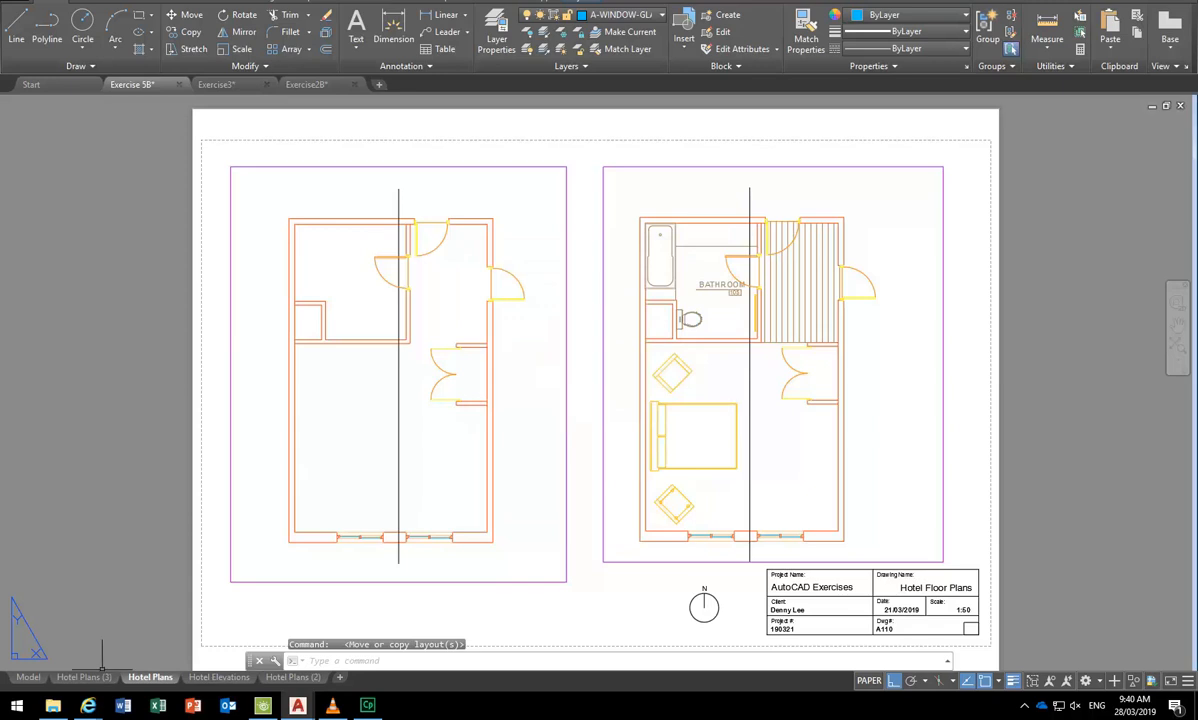
Switch to the copied layout and rename it as Boardroom Plan.
{"action": "left_click", "coordinate": [83, 681]}
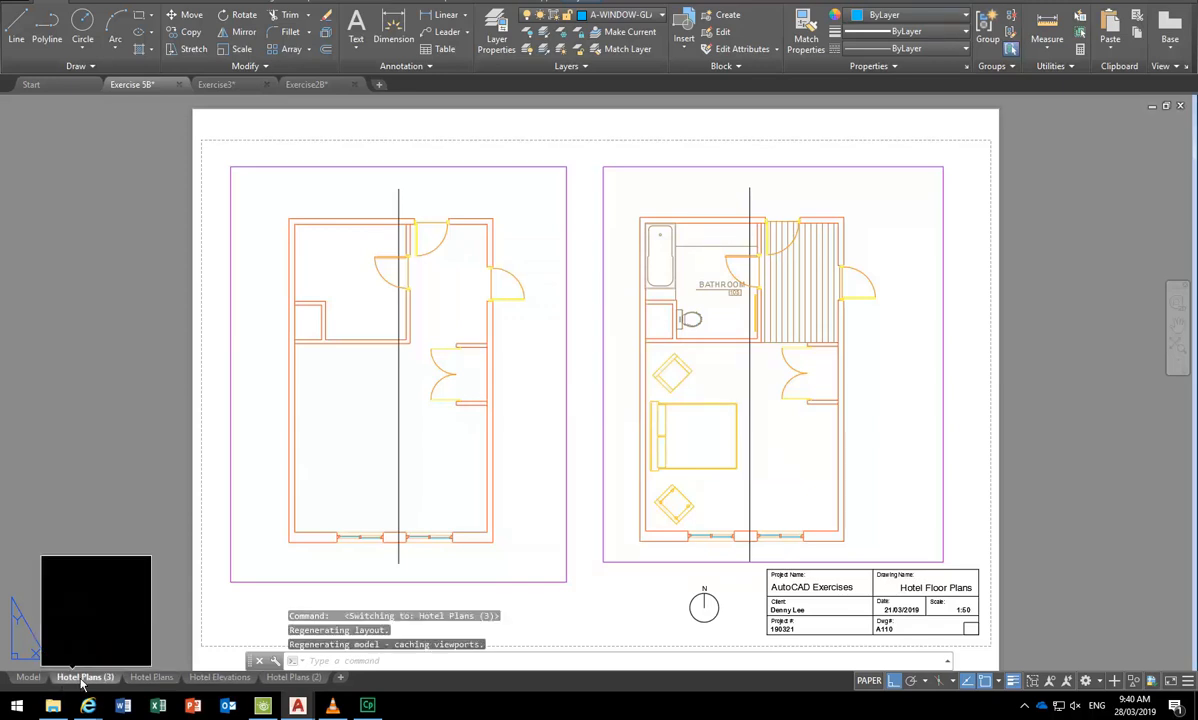
{"action": "right_click", "coordinate": [83, 679]}
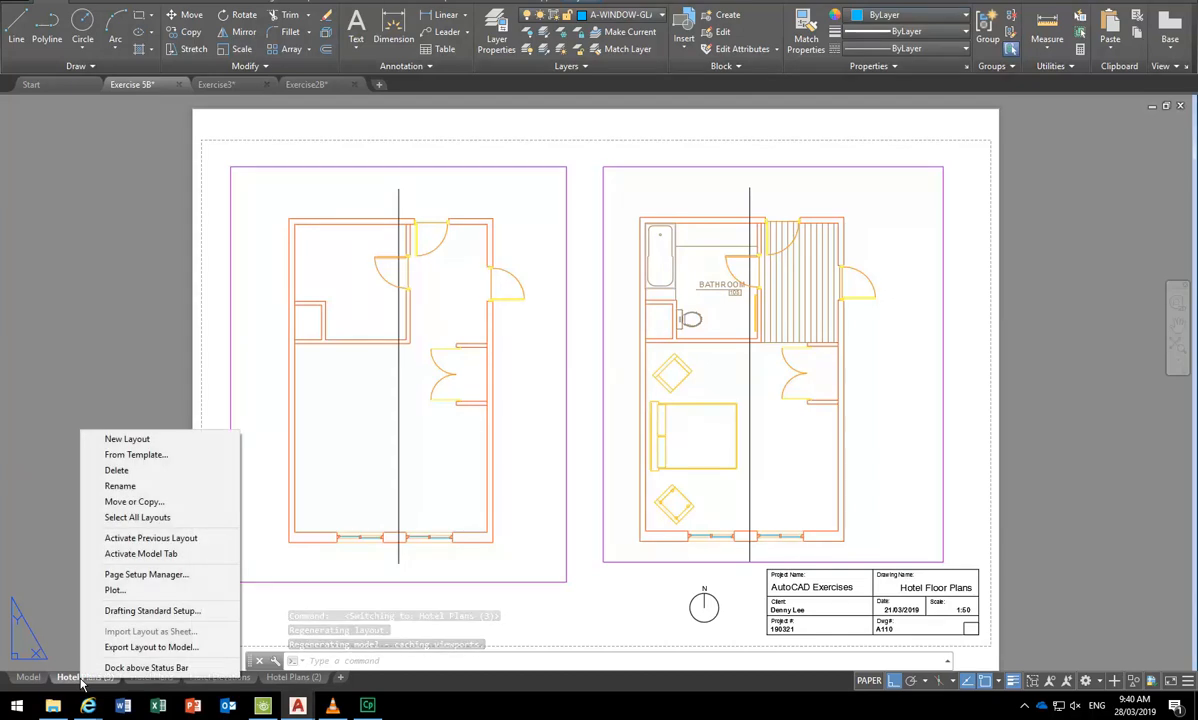
{"action": "left_click", "coordinate": [127, 489]}
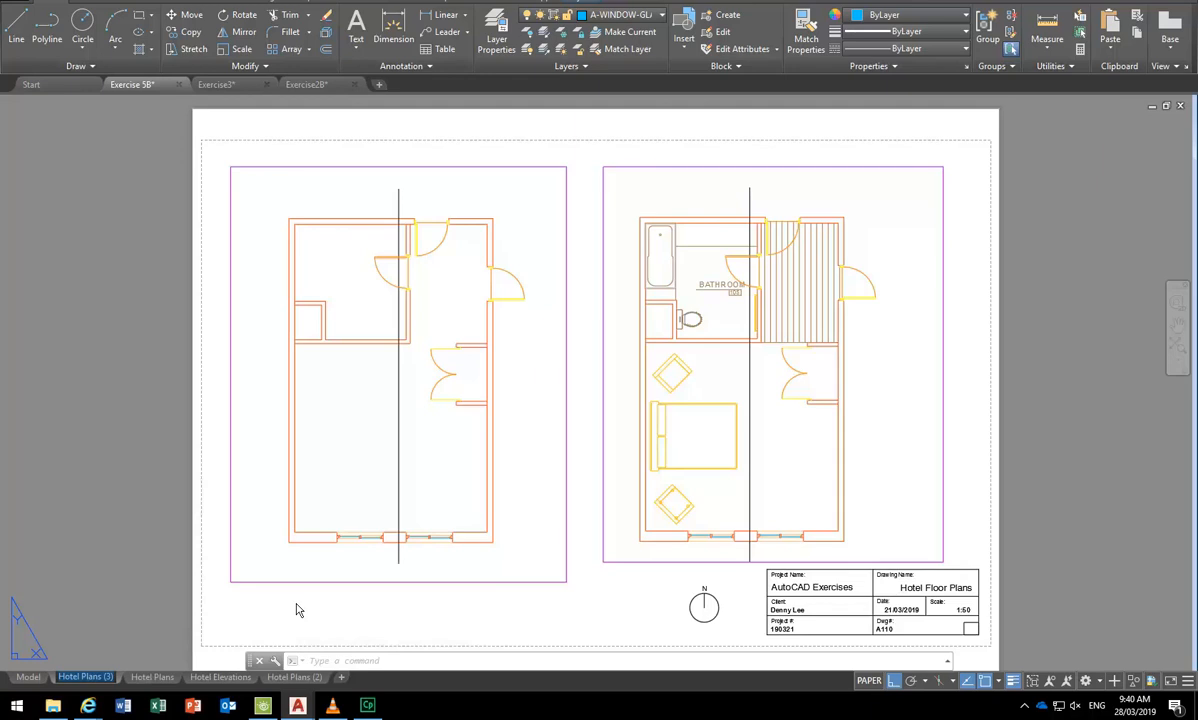
{"action": "type", "text": "bO"}
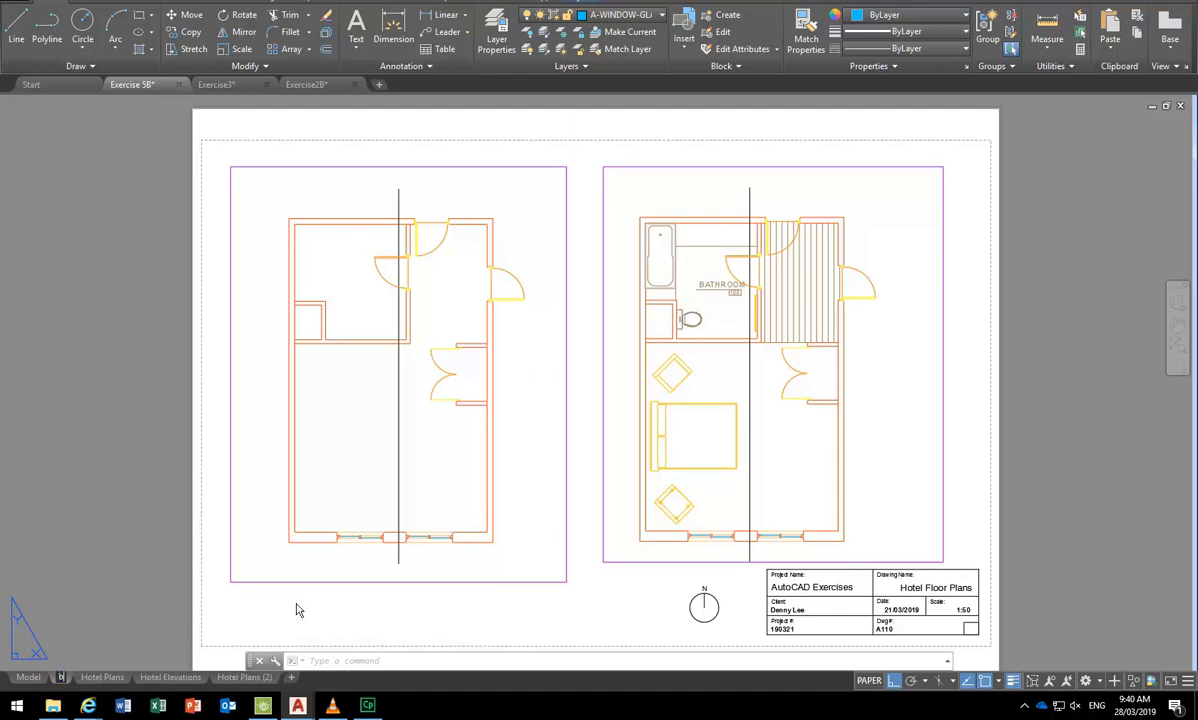
{"action": "key", "text": "BackSpace"}
{"action": "key", "text": "BackSpace"}
{"action": "type", "text": "bOARDROO"}
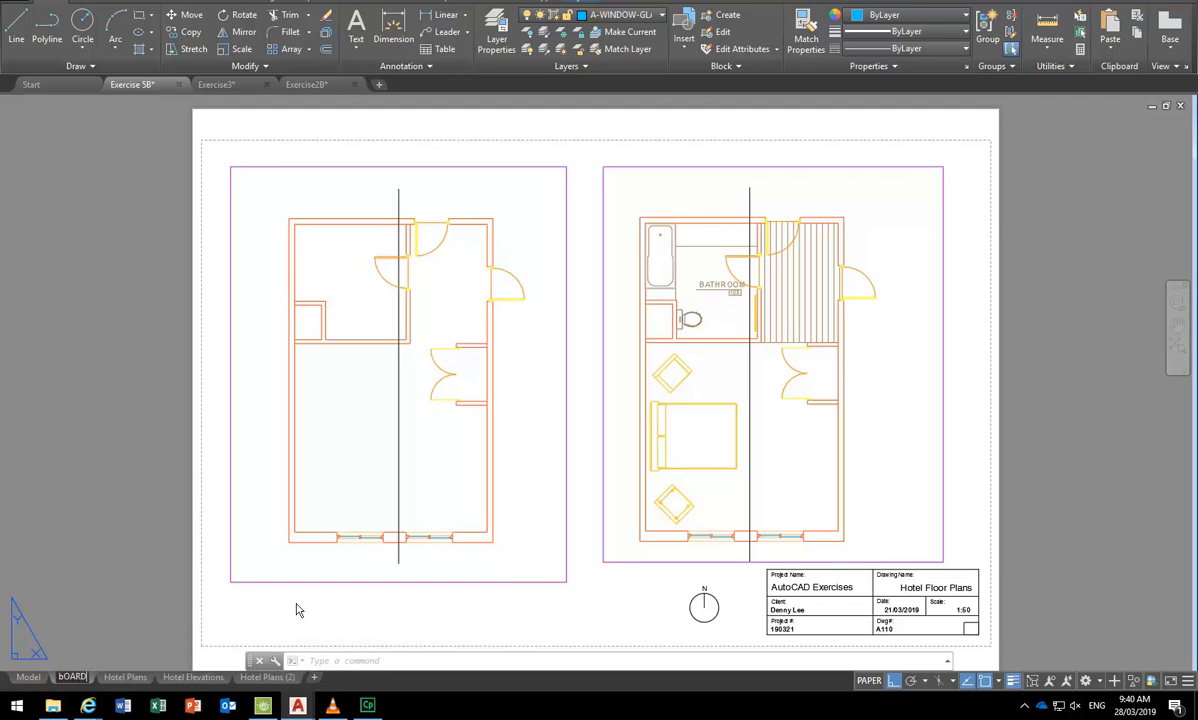
{"action": "key", "text": "BackSpace"}
{"action": "key", "text": "BackSpace"}
{"action": "key", "text": "BackSpace"}
{"action": "key", "text": "BackSpace"}
{"action": "key", "text": "BackSpace"}
{"action": "key", "text": "BackSpace"}
{"action": "key", "text": "BackSpace"}
{"action": "key", "text": "BackSpace"}
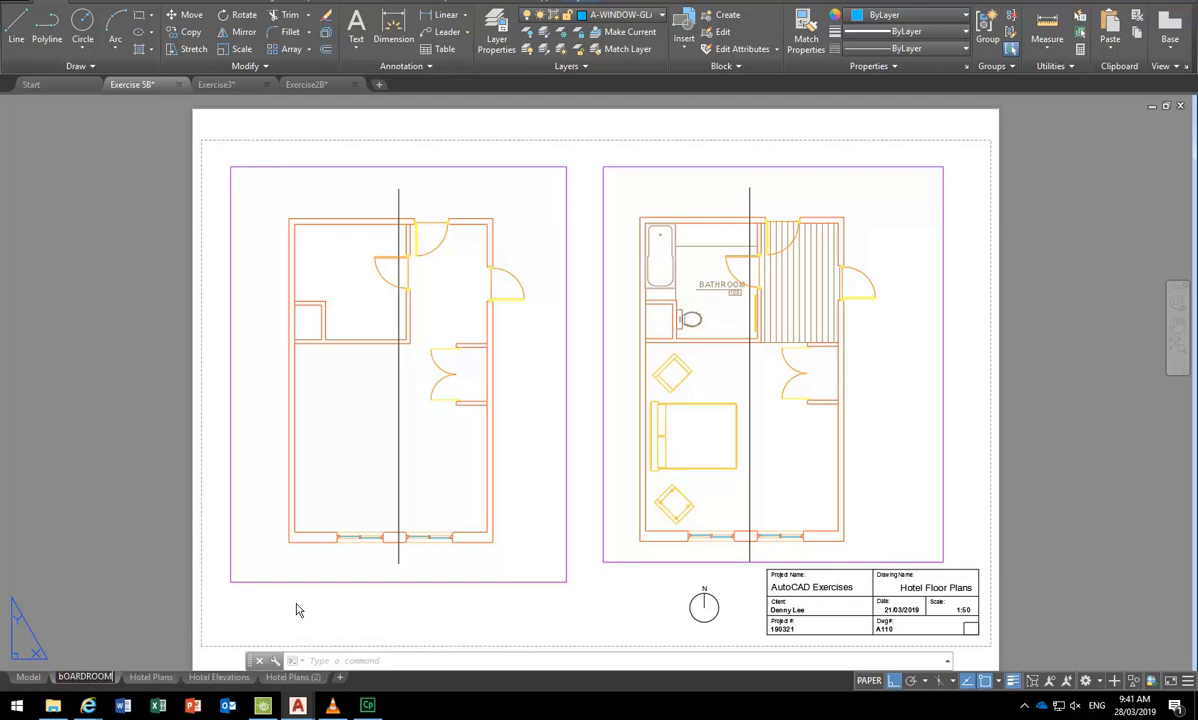
{"action": "type", "text": "Boardroom Plan"}
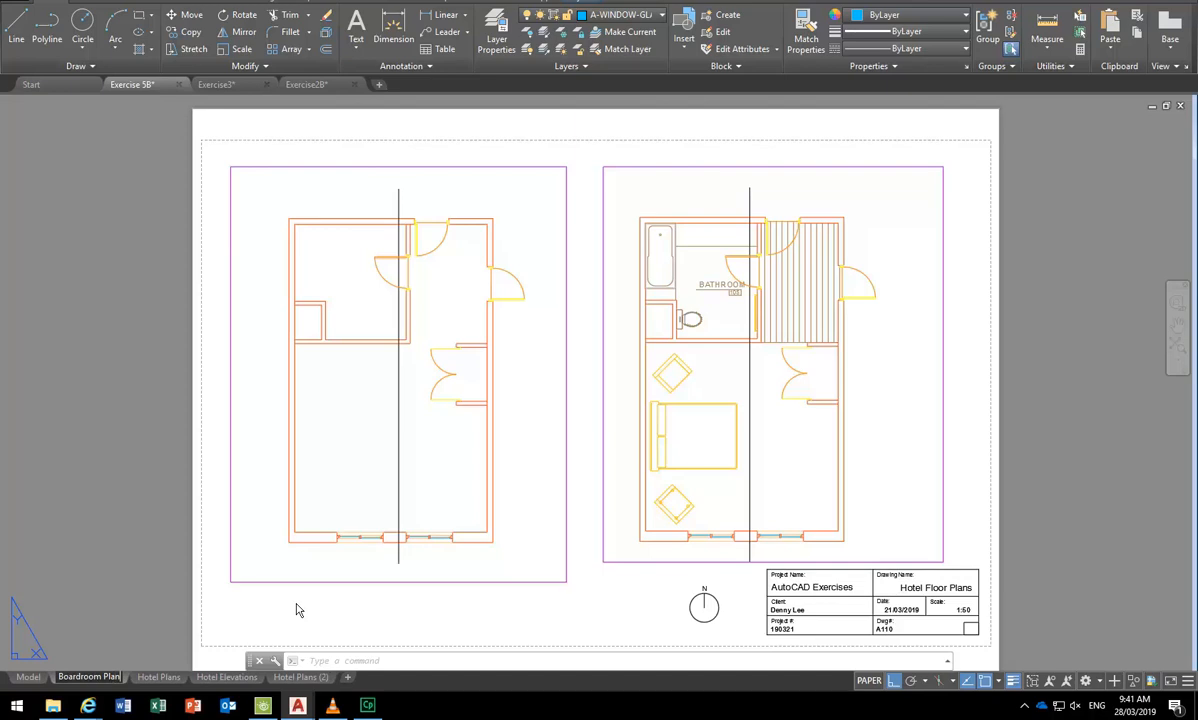
{"action": "key", "text": "Return"}
Delete the viewport showing the furnished hotel plan from the Boardroom Plan layout, keeping the unfurnished plan's viewport.
{"action": "left_click", "coordinate": [395, 581]}
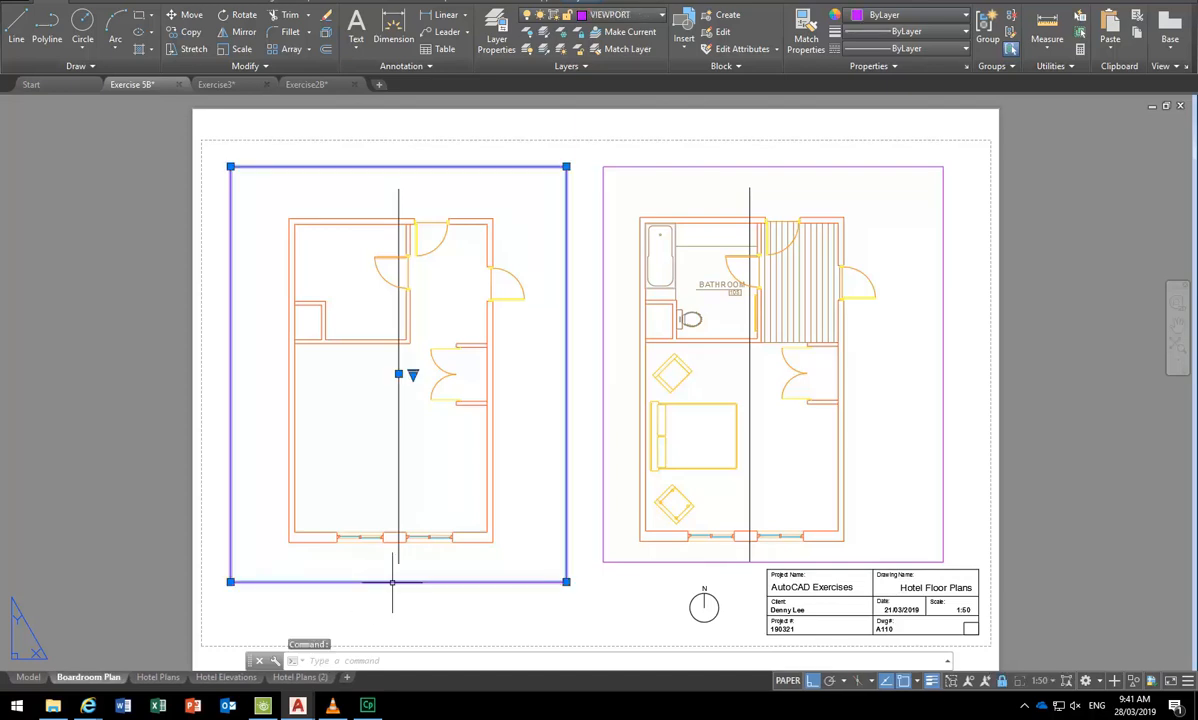
{"action": "key", "text": "Escape"}
{"action": "key", "text": "Escape"}
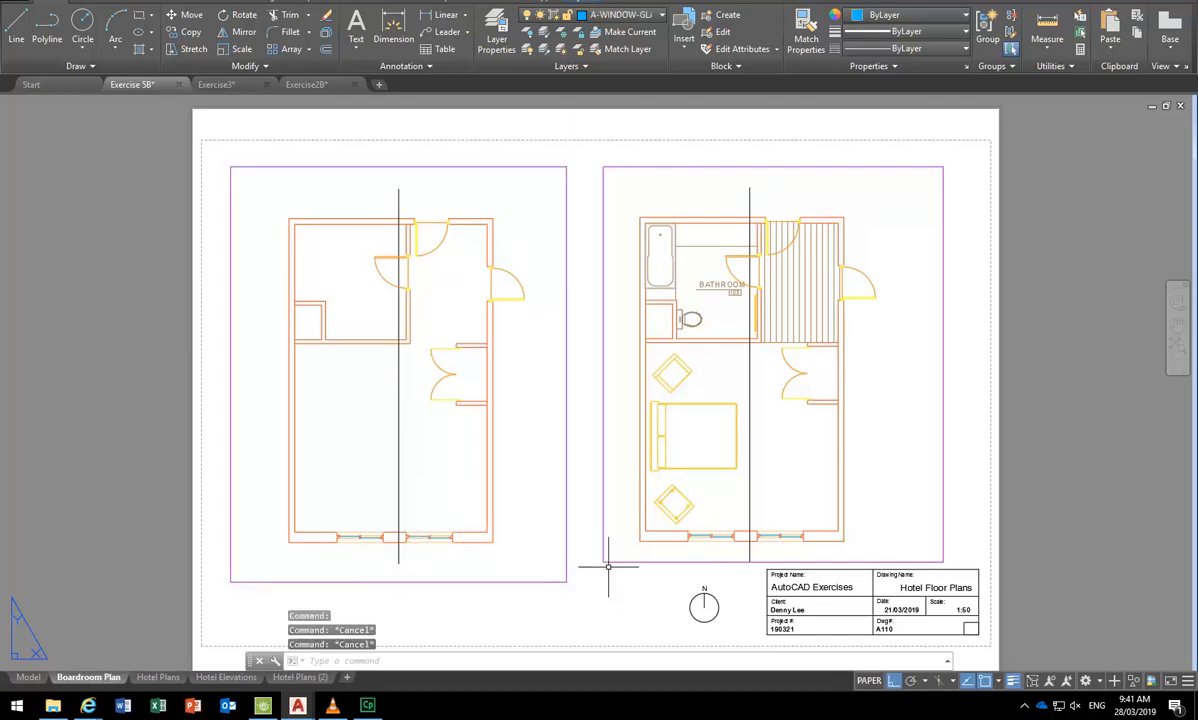
{"action": "left_click", "coordinate": [606, 555]}
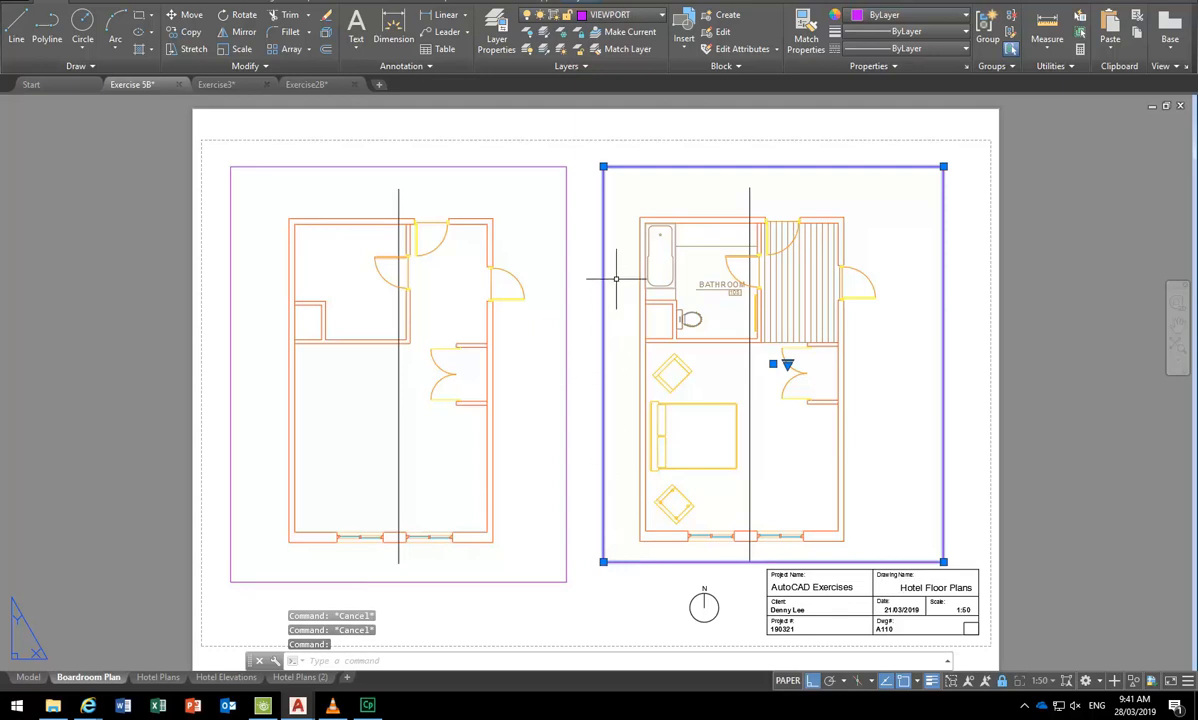
{"action": "key", "text": "Delete"}
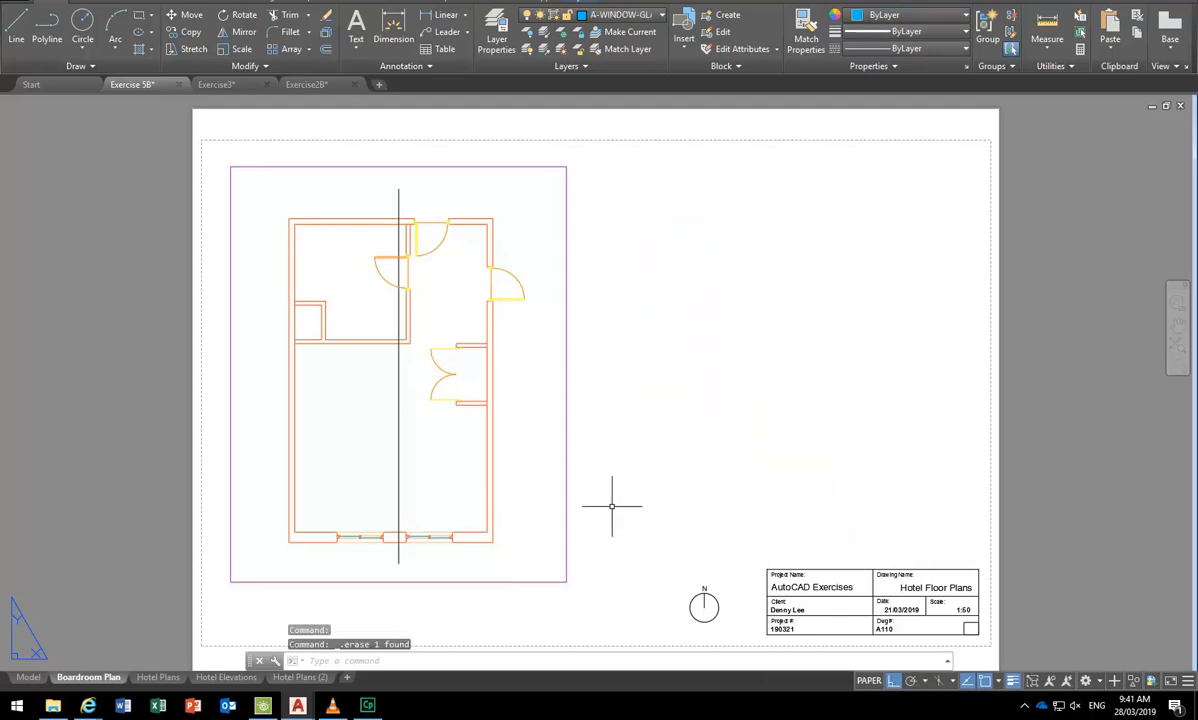
Widen the remaining viewport on the Boardroom Plan layout by stretching its right side outward about 90 mm.
{"action": "left_click", "coordinate": [567, 449]}
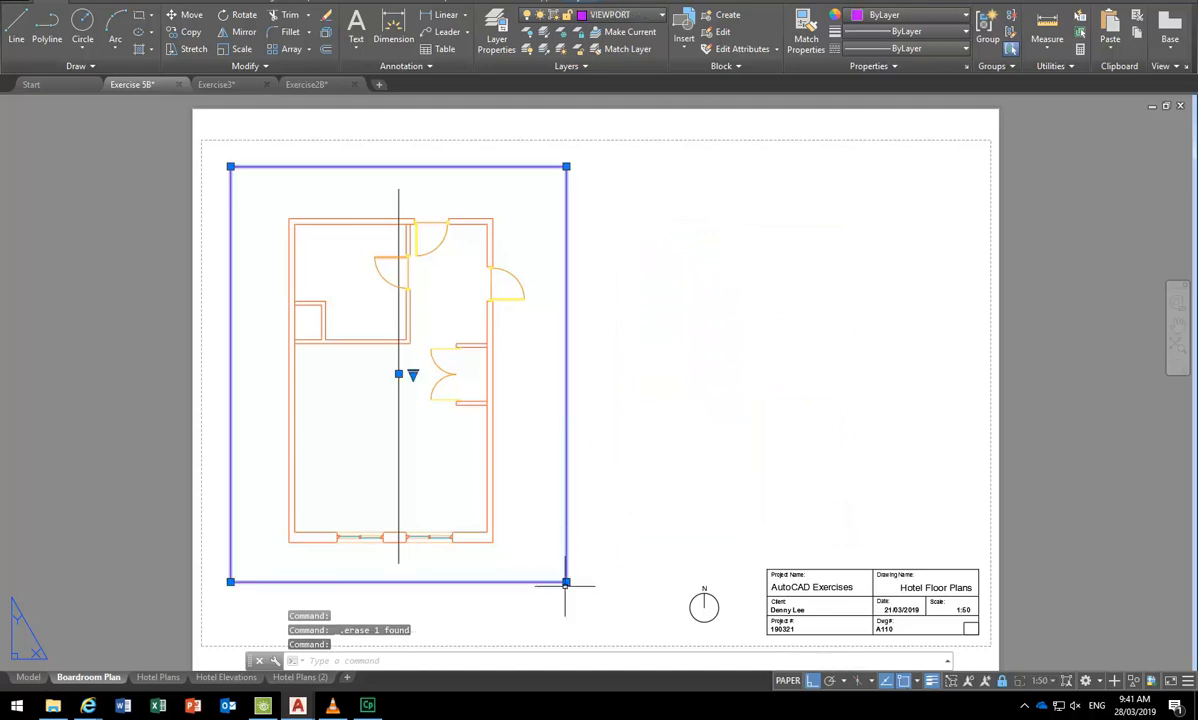
{"action": "left_click", "coordinate": [566, 581]}
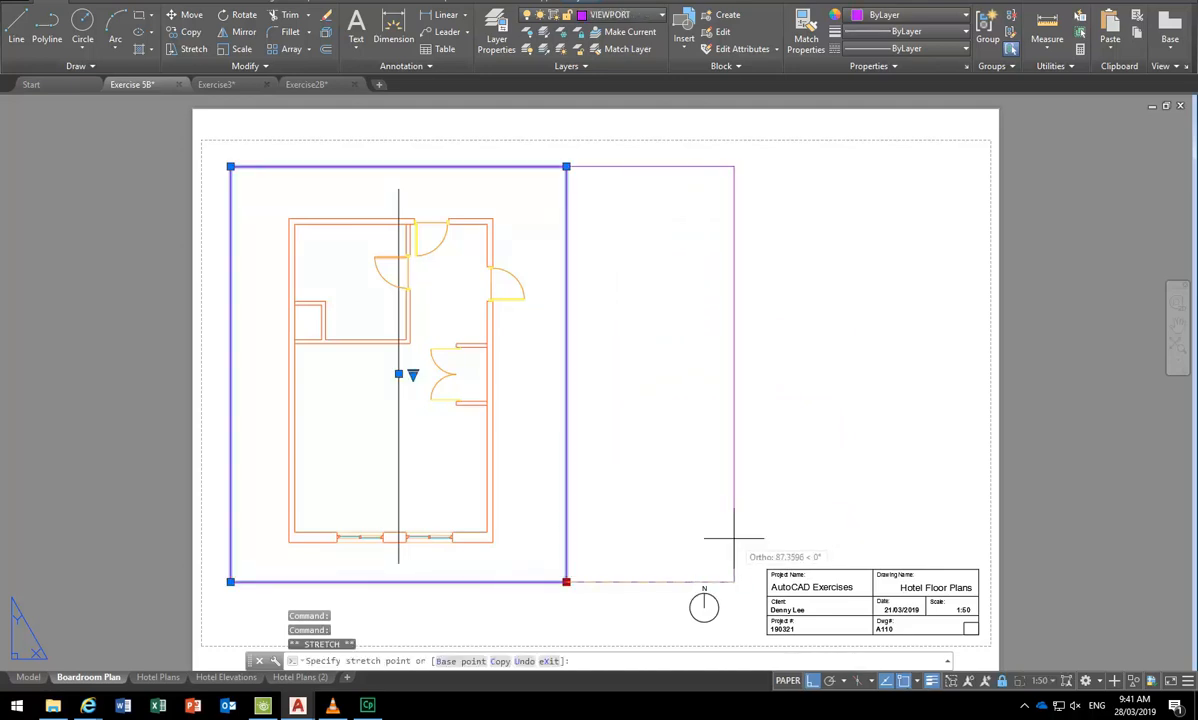
{"action": "left_click", "coordinate": [717, 553]}
Activate the widened viewport and bring the dimensioned boardroom plan with the tea facilities into its centre.
{"action": "double_click", "coordinate": [537, 334]}
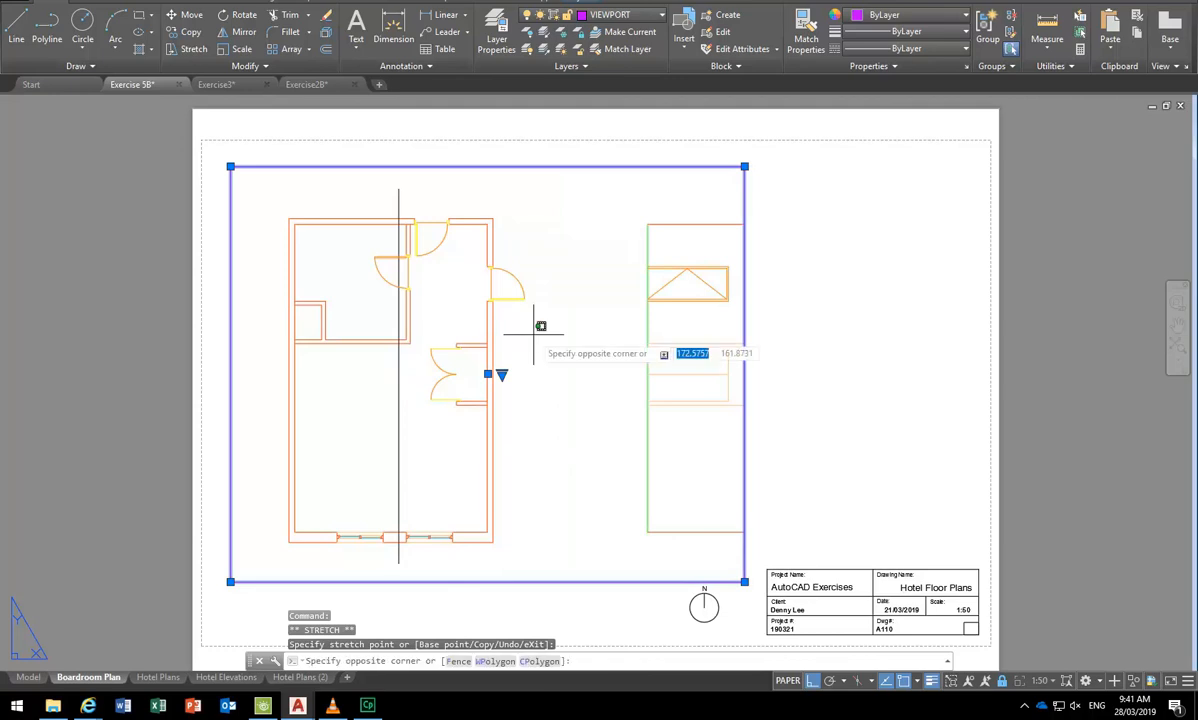
{"action": "middle_click_drag", "start_coordinate": [677, 393], "coordinate": [618, 378]}
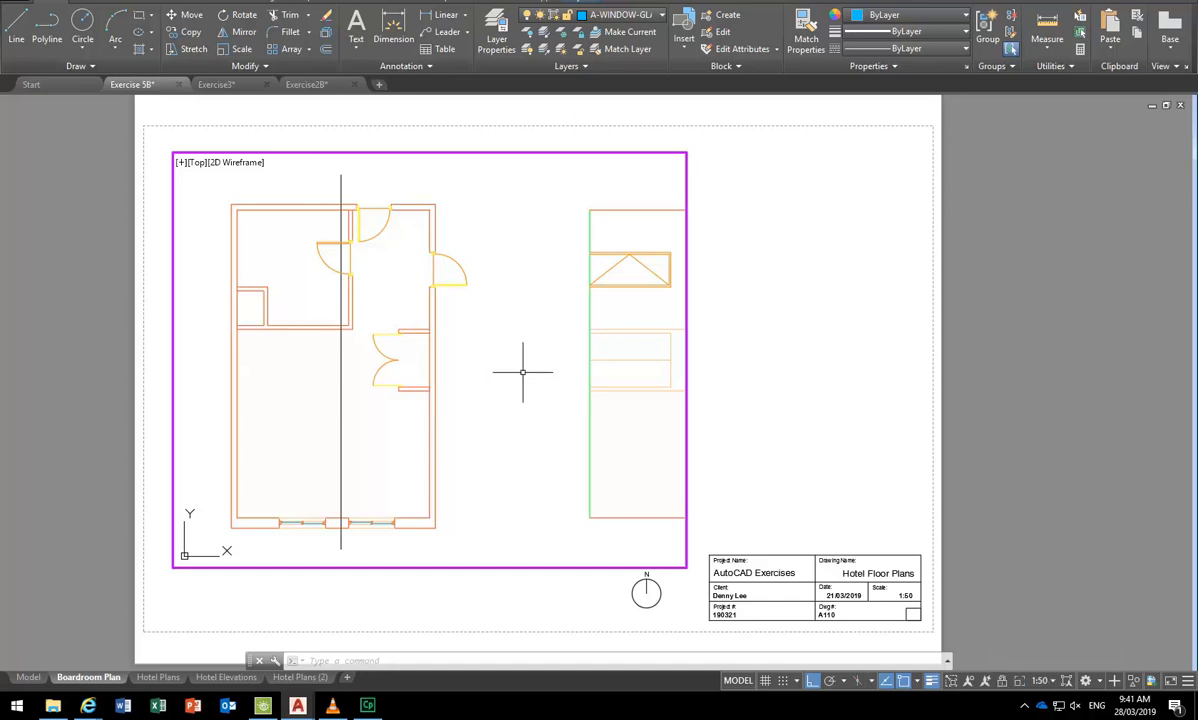
{"action": "middle_click_drag", "start_coordinate": [526, 371], "coordinate": [298, 372]}
{"action": "middle_click_drag", "start_coordinate": [623, 380], "coordinate": [337, 380]}
{"action": "middle_click_drag", "start_coordinate": [643, 381], "coordinate": [334, 380]}
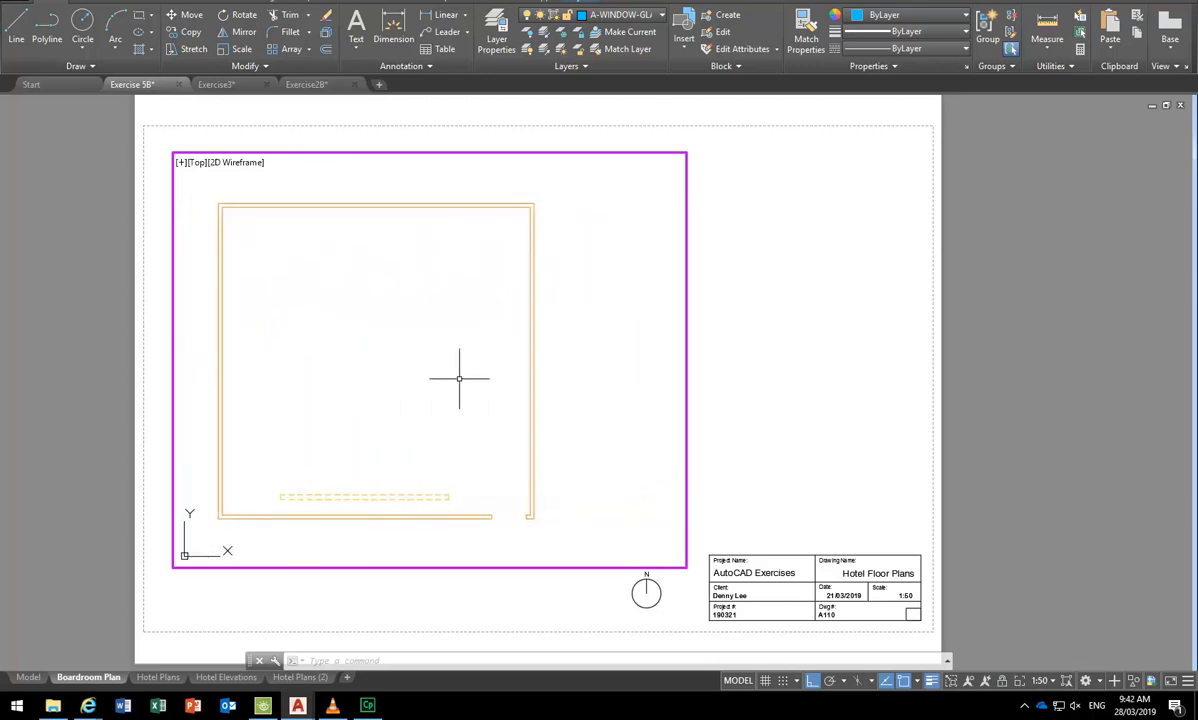
{"action": "middle_click_drag", "start_coordinate": [431, 382], "coordinate": [468, 378]}
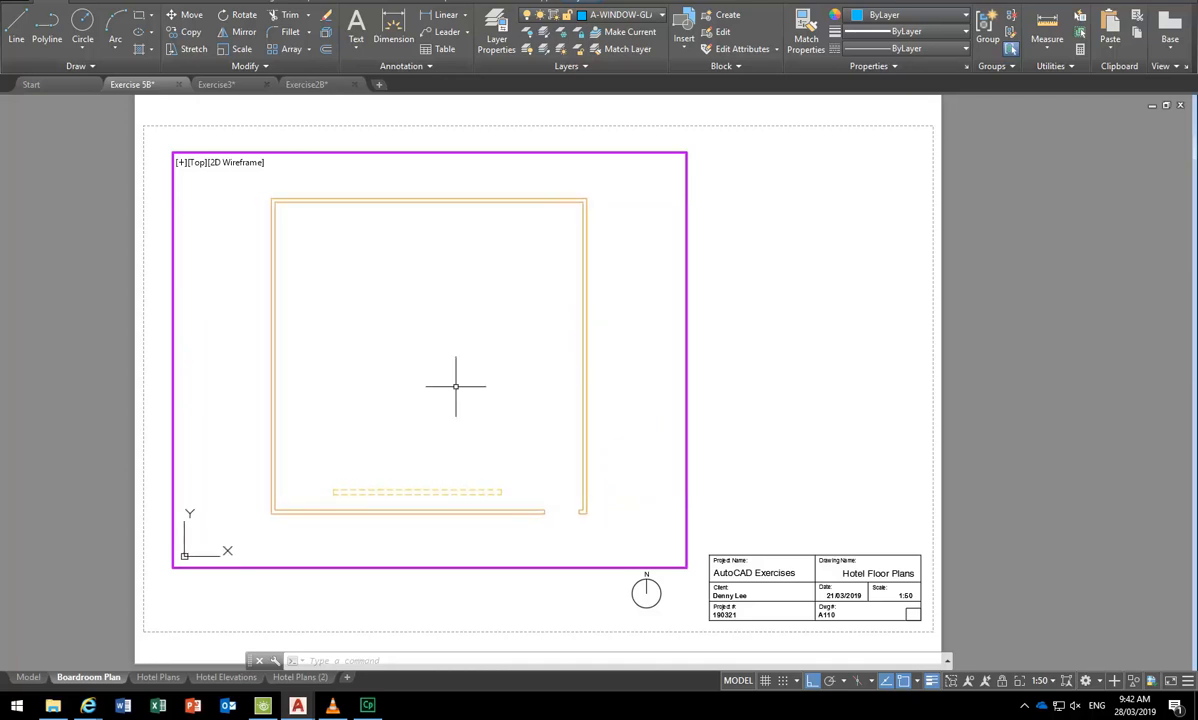
{"action": "middle_click_drag", "start_coordinate": [626, 382], "coordinate": [194, 391]}
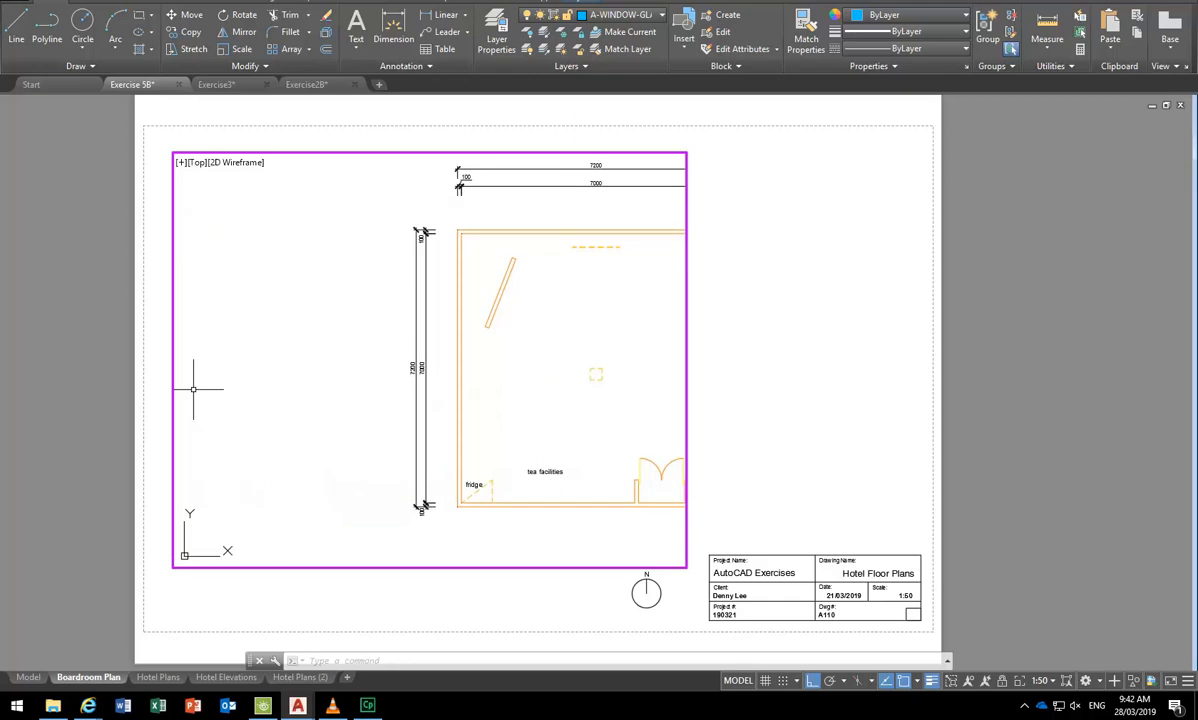
{"action": "mouse_move", "coordinate": [556, 393]}
{"action": "middle_mouse_down"}
{"action": "mouse_move", "coordinate": [409, 399]}
{"action": "mouse_move", "coordinate": [439, 404]}
{"action": "middle_mouse_up"}
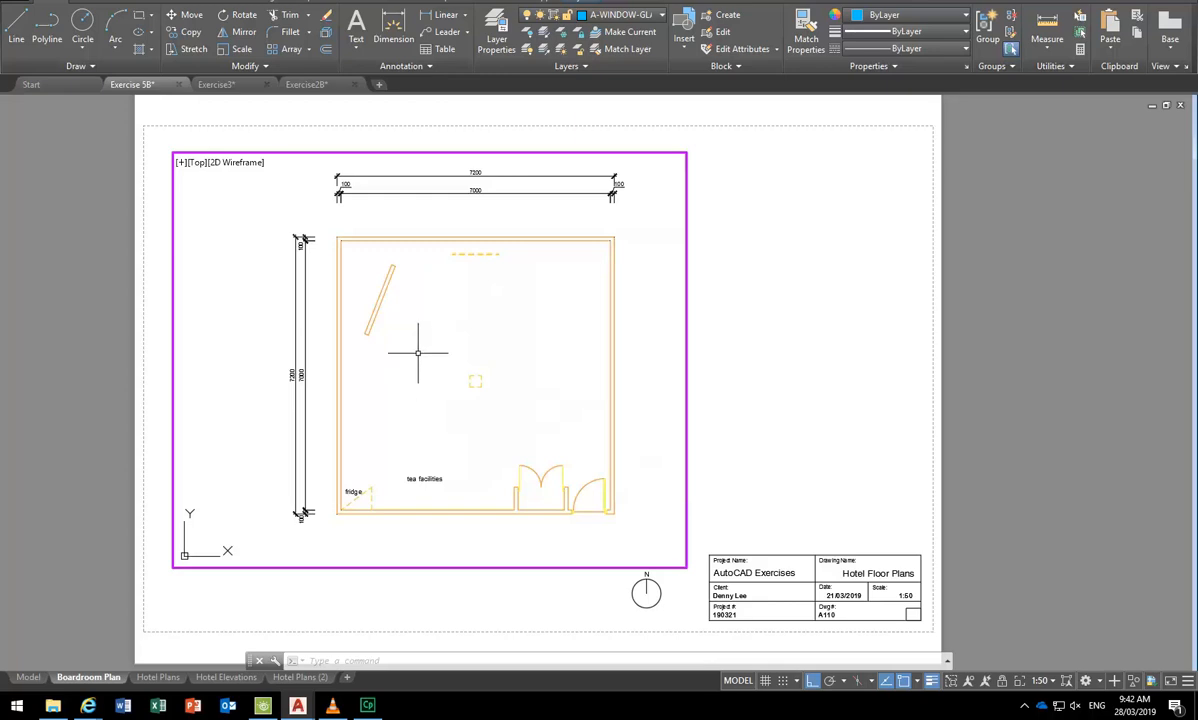
Thaw the layers A-ELECT, A-FURN and A-FLOOR-HATCH in the current viewport.
{"action": "left_click", "coordinate": [622, 16]}
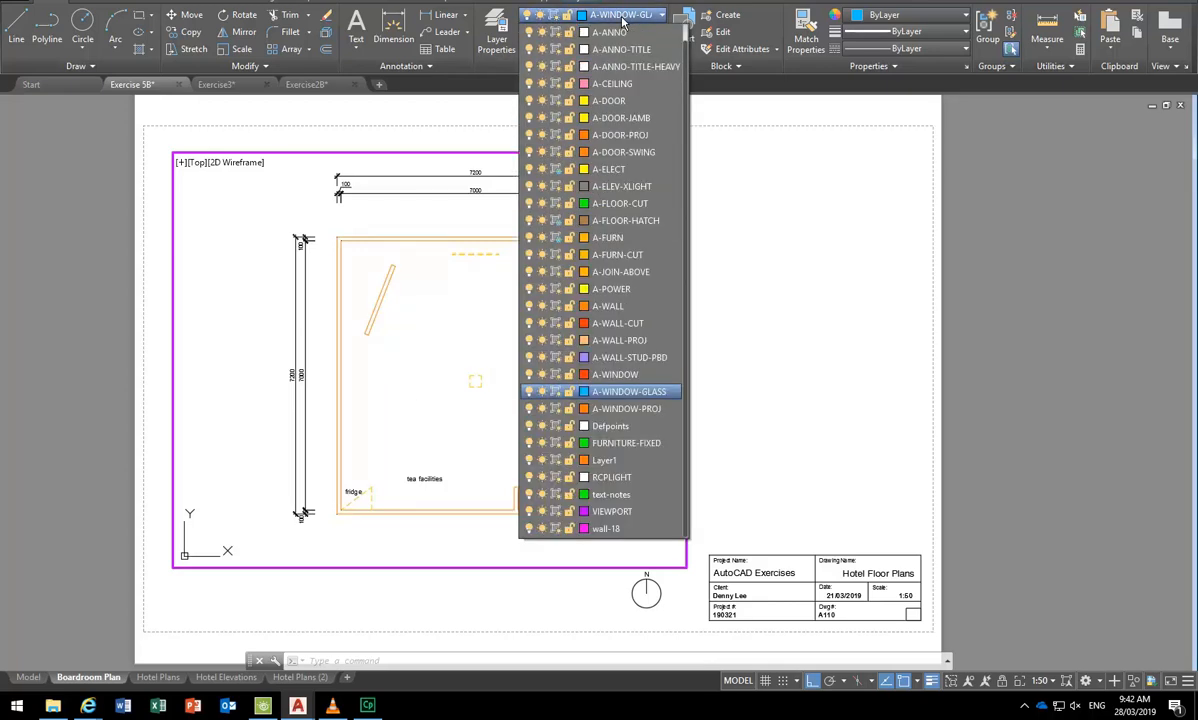
{"action": "left_click", "coordinate": [558, 170]}
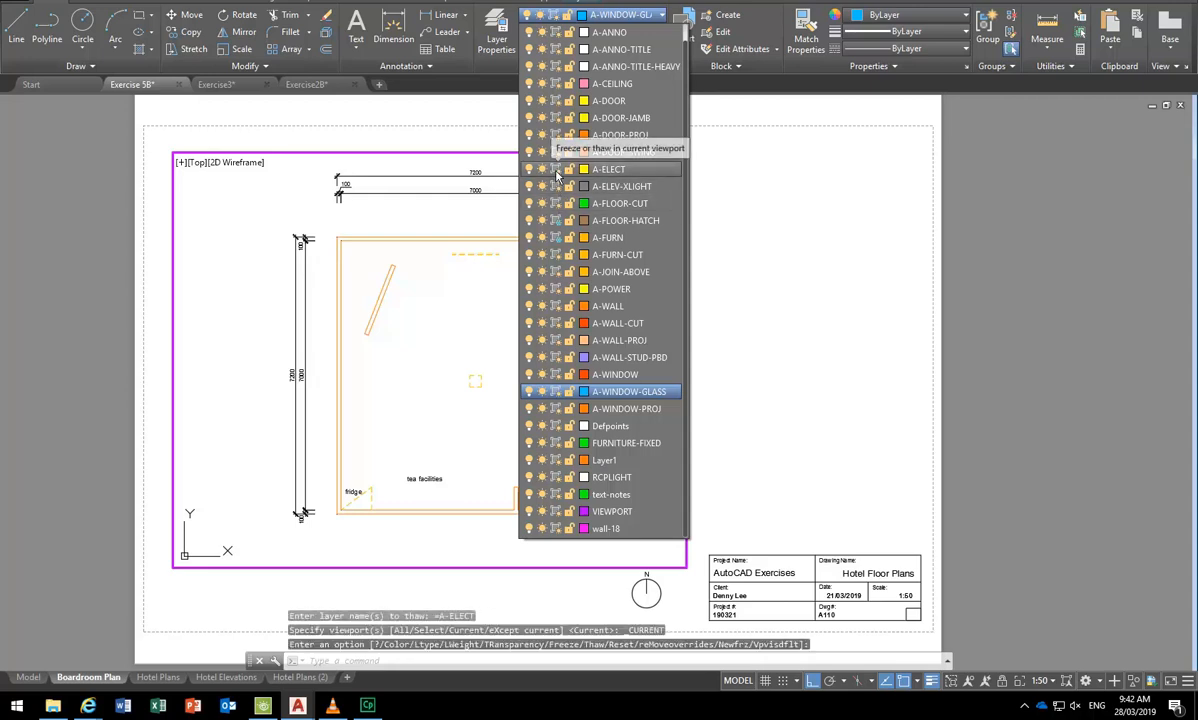
{"action": "left_click", "coordinate": [558, 238]}
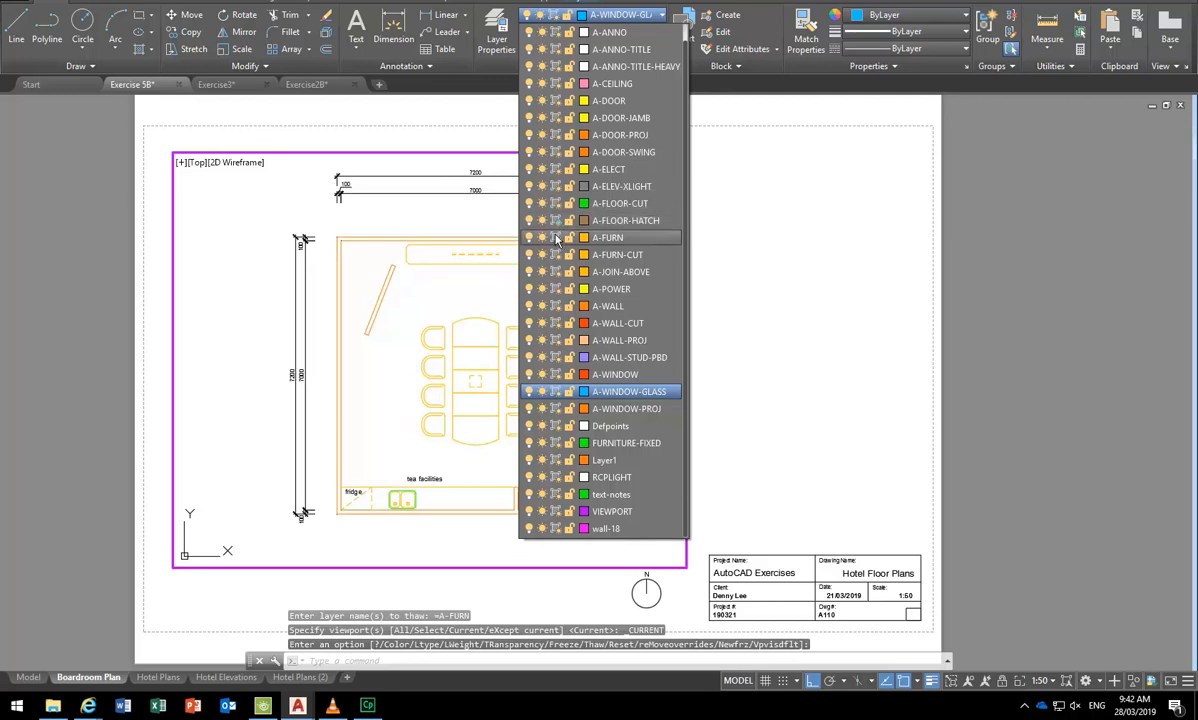
{"action": "left_click", "coordinate": [558, 221]}
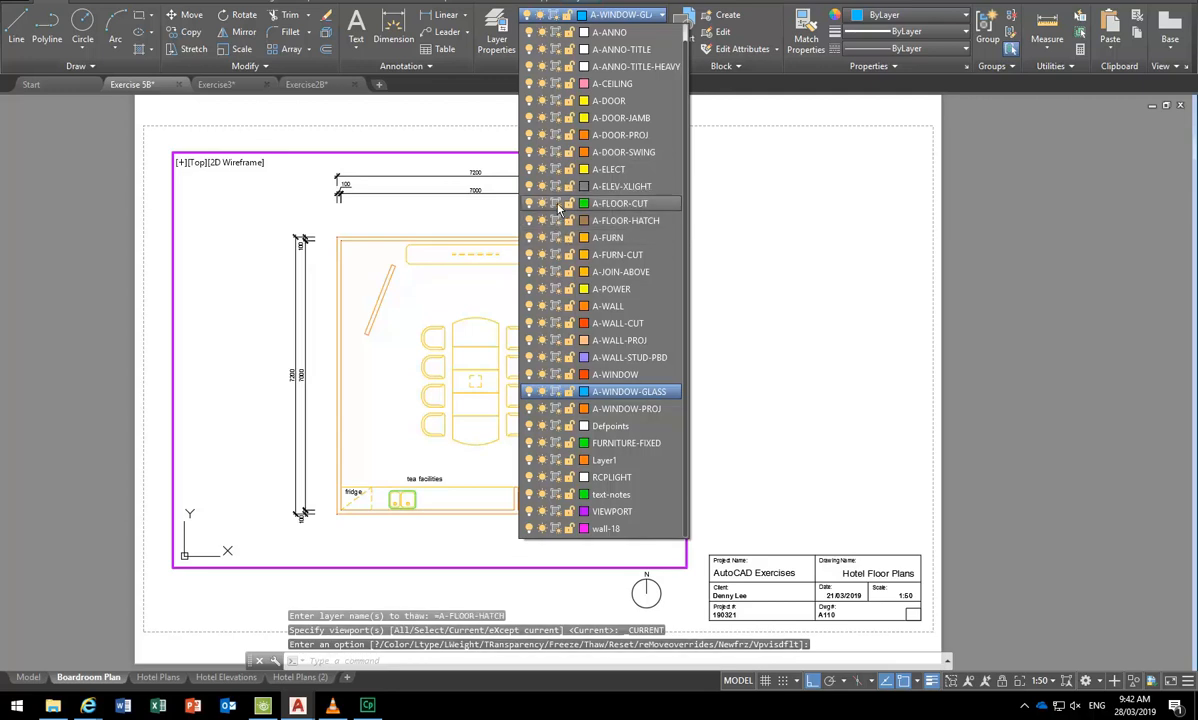
{"action": "left_click", "coordinate": [401, 360]}
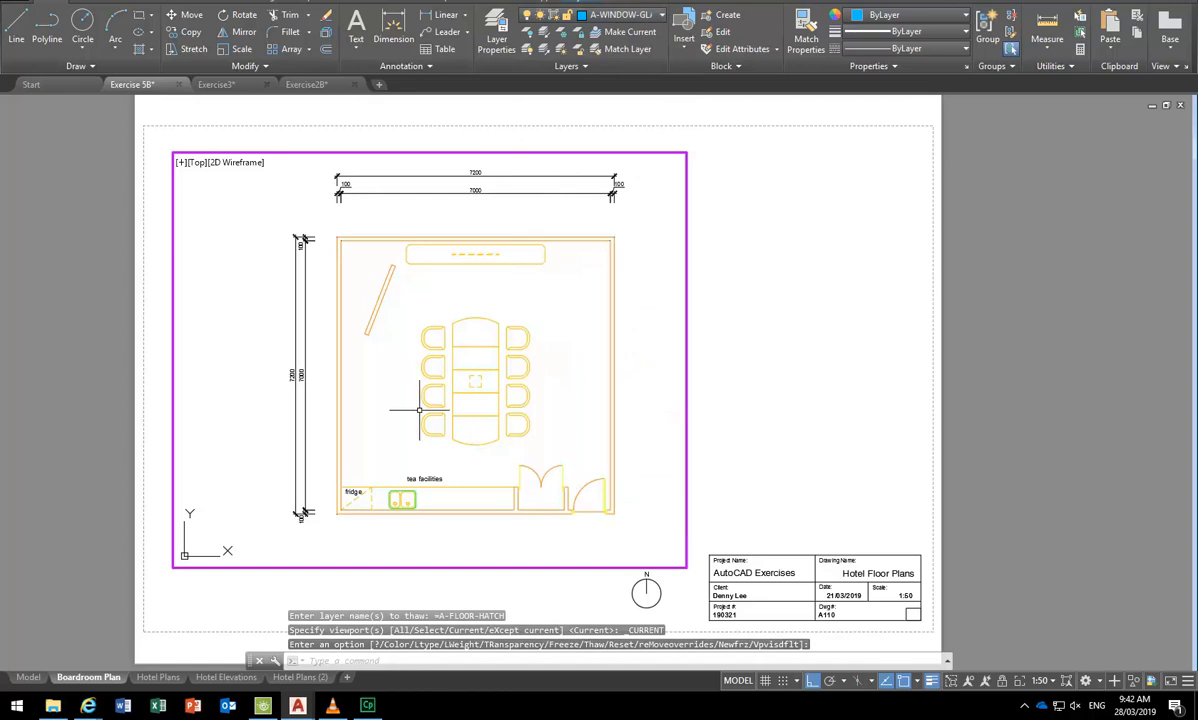
Explode the inserted boardroom block and delete the stray slanted wall piece in the room's upper-left area.
{"action": "left_click", "coordinate": [370, 325]}
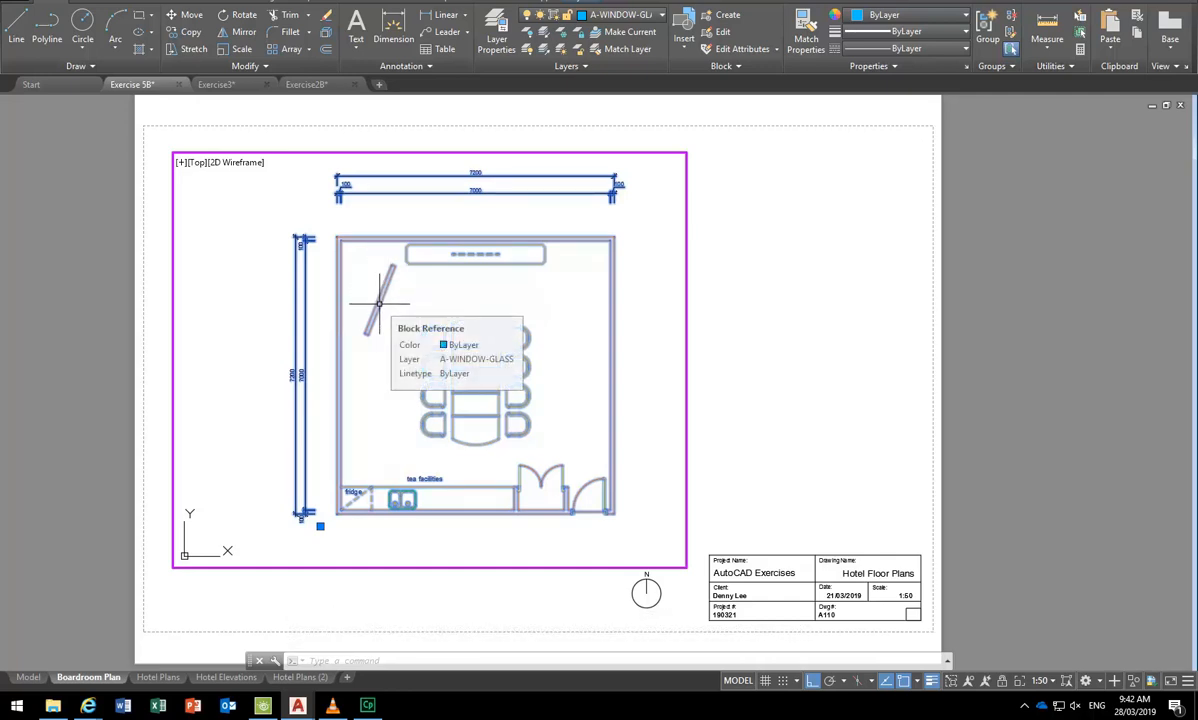
{"action": "left_click", "coordinate": [326, 36]}
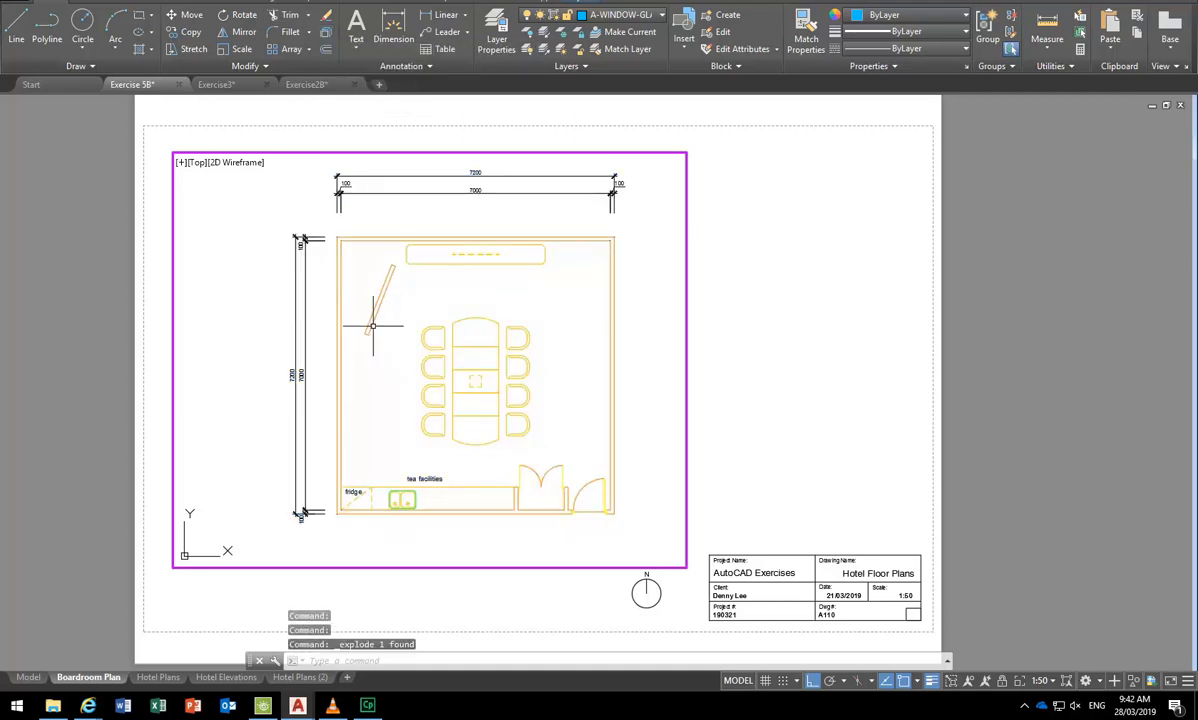
{"action": "left_click", "coordinate": [348, 350]}
{"action": "left_click", "coordinate": [401, 258]}
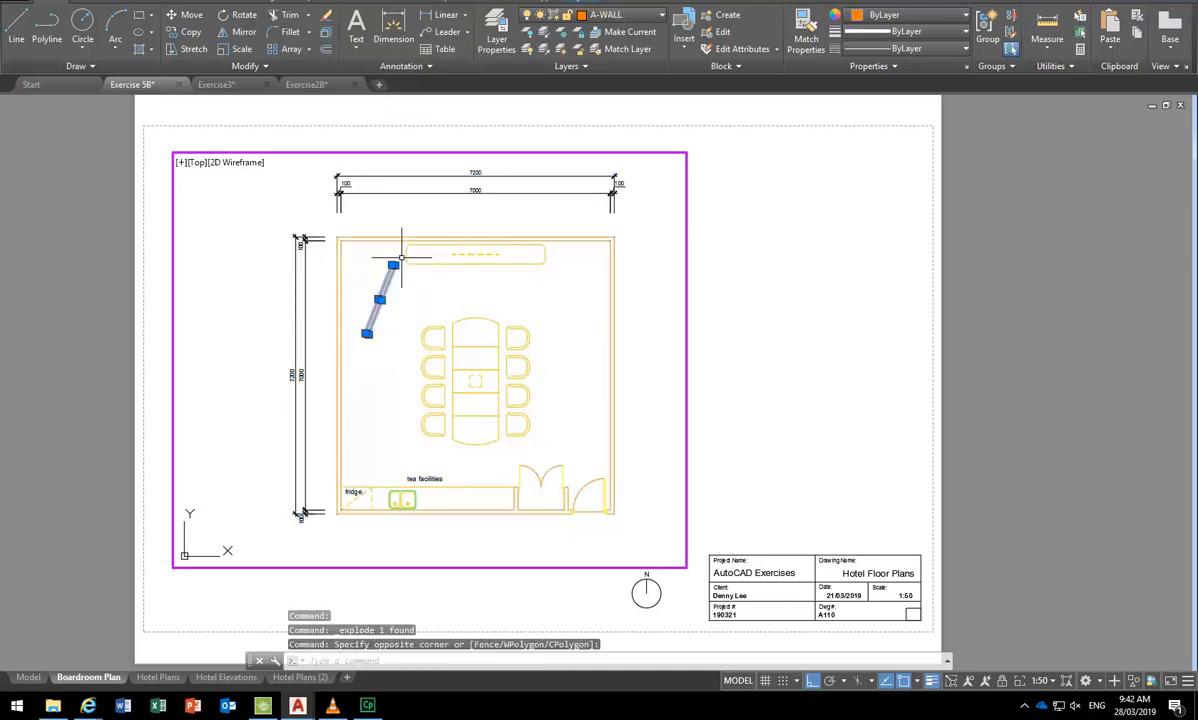
{"action": "key", "text": "Delete"}
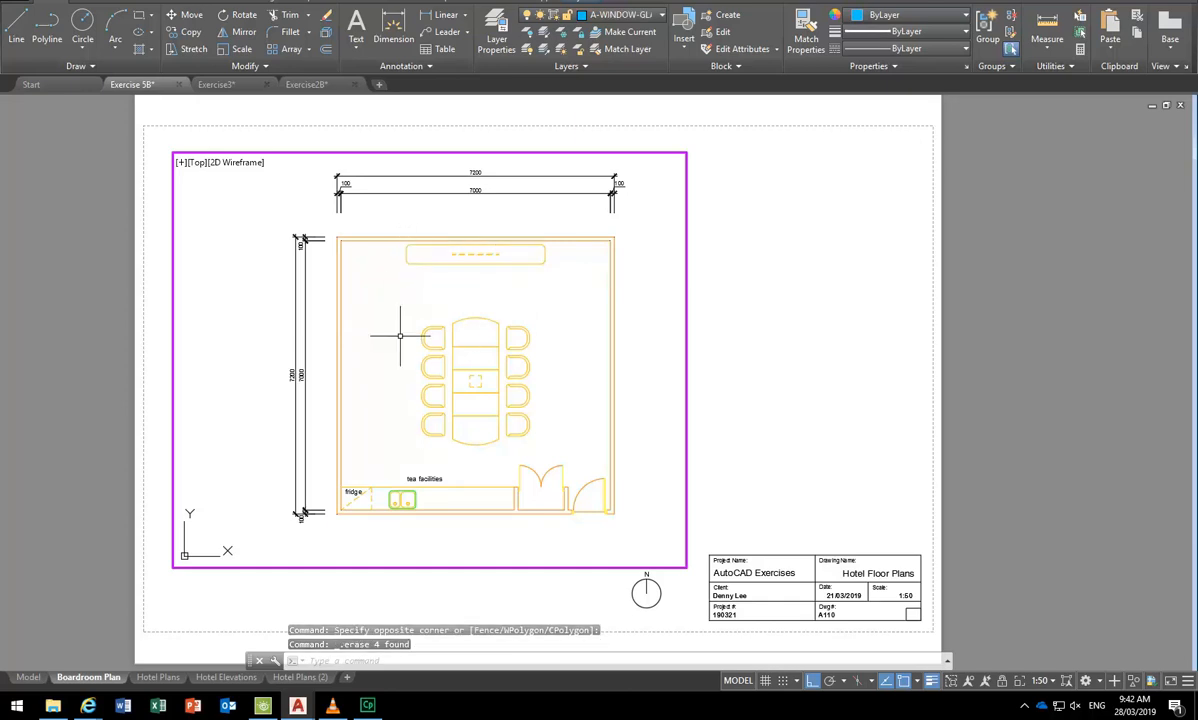
Check the boardroom plan in model space and return to the Boardroom Plan layout.
{"action": "left_click", "coordinate": [28, 677]}
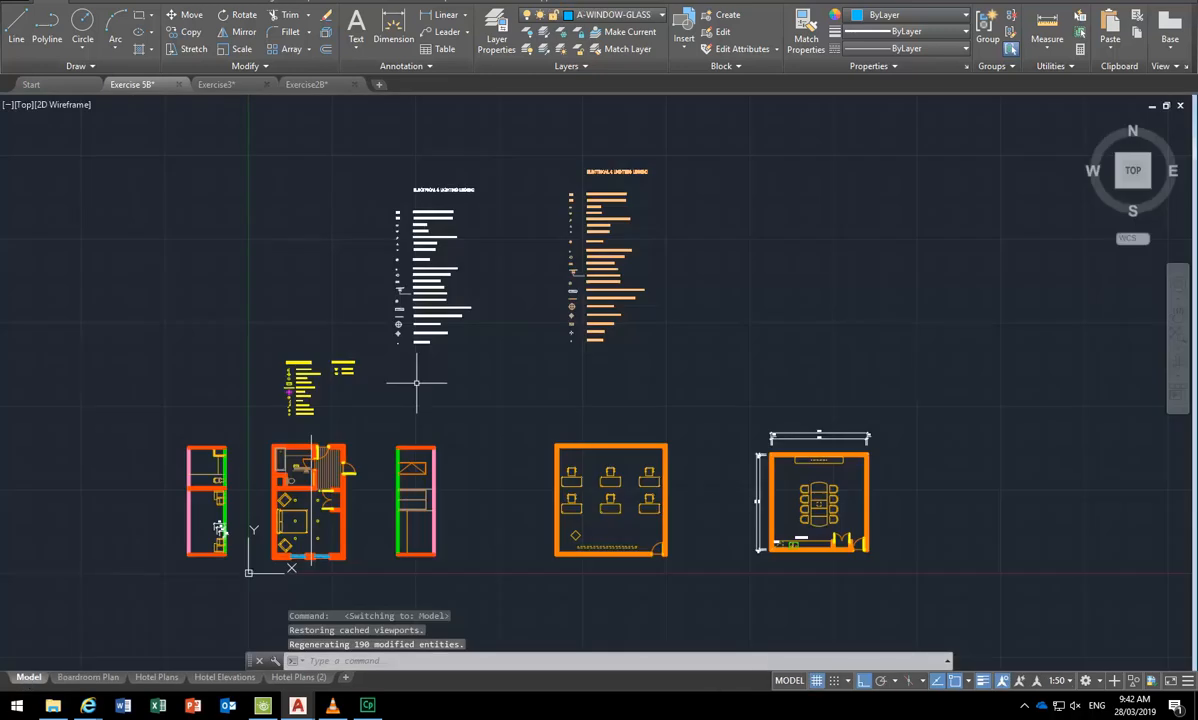
{"action": "scroll", "coordinate": [865, 528], "scroll_direction": "up", "scroll_amount": 2}
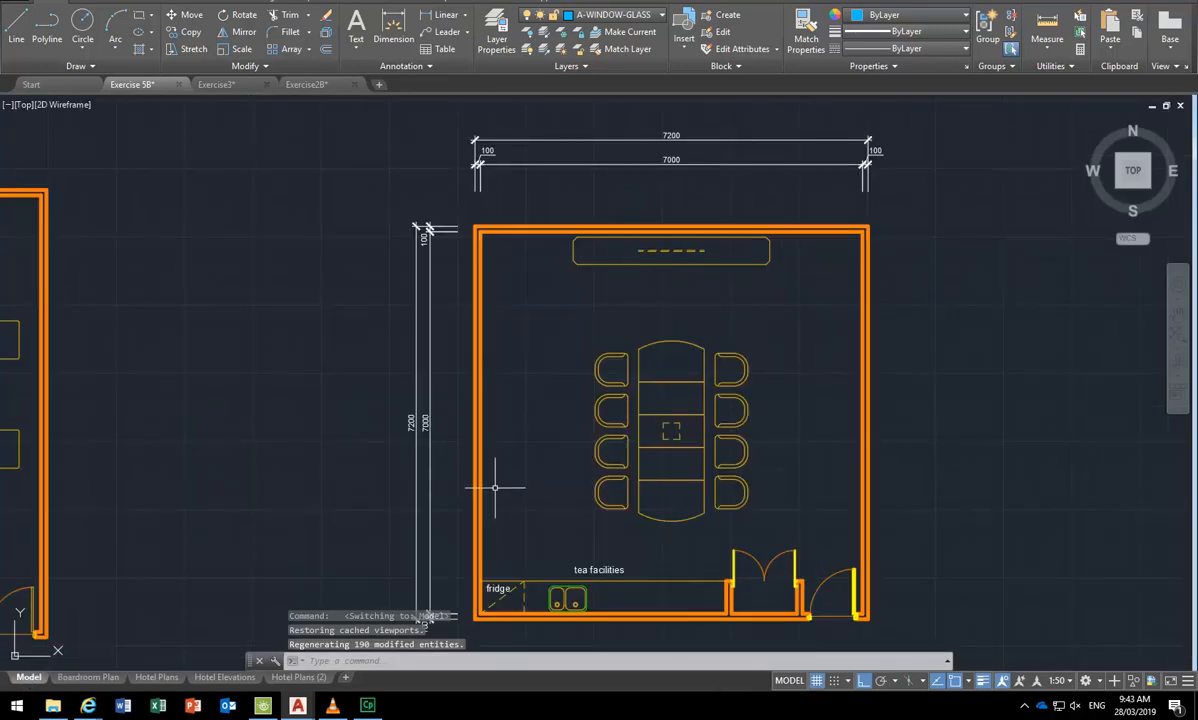
{"action": "left_click", "coordinate": [88, 677]}
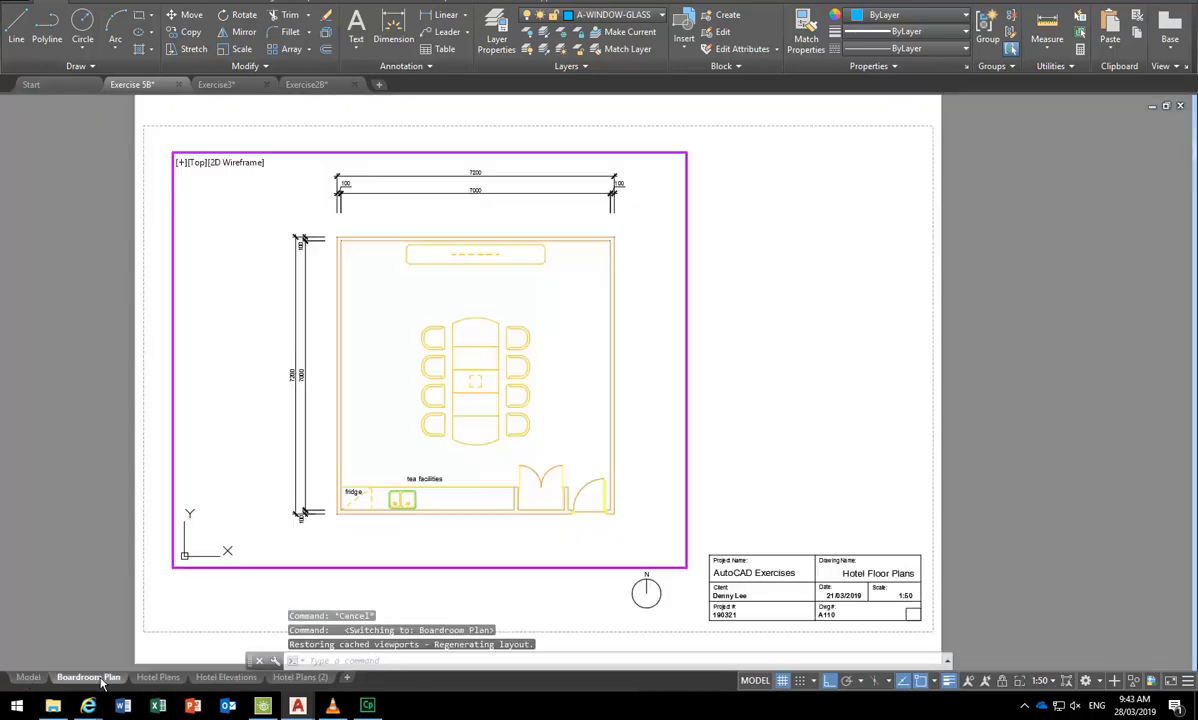
Return the layout to paper space and open its plot settings as a single sheet, keeping DWG To PDF.pc3 as the plotter.
{"action": "double_click", "coordinate": [845, 282]}
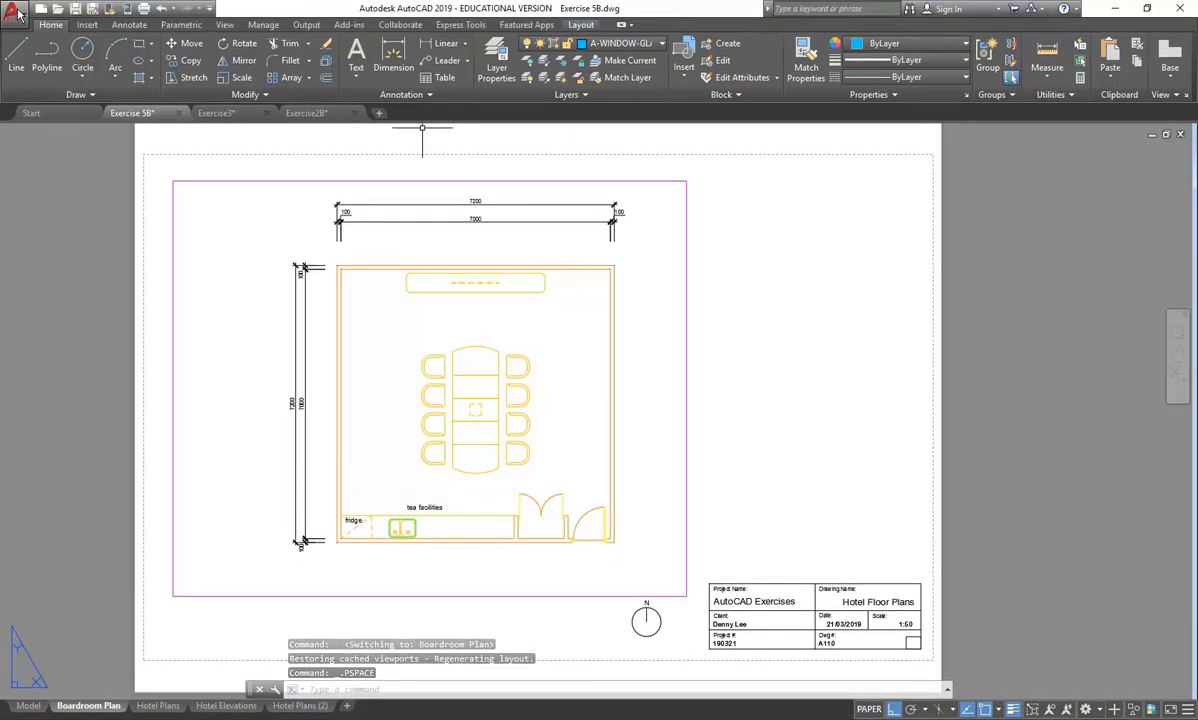
{"action": "left_click", "coordinate": [17, 12]}
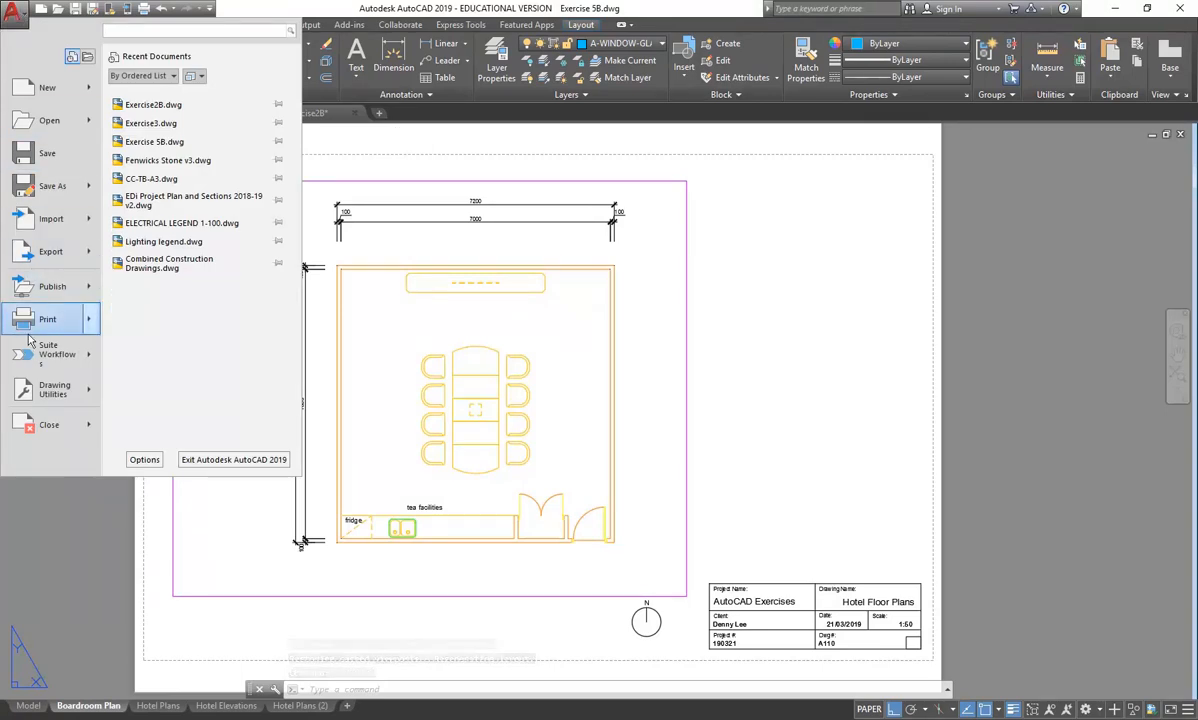
{"action": "mouse_move", "coordinate": [42, 327]}
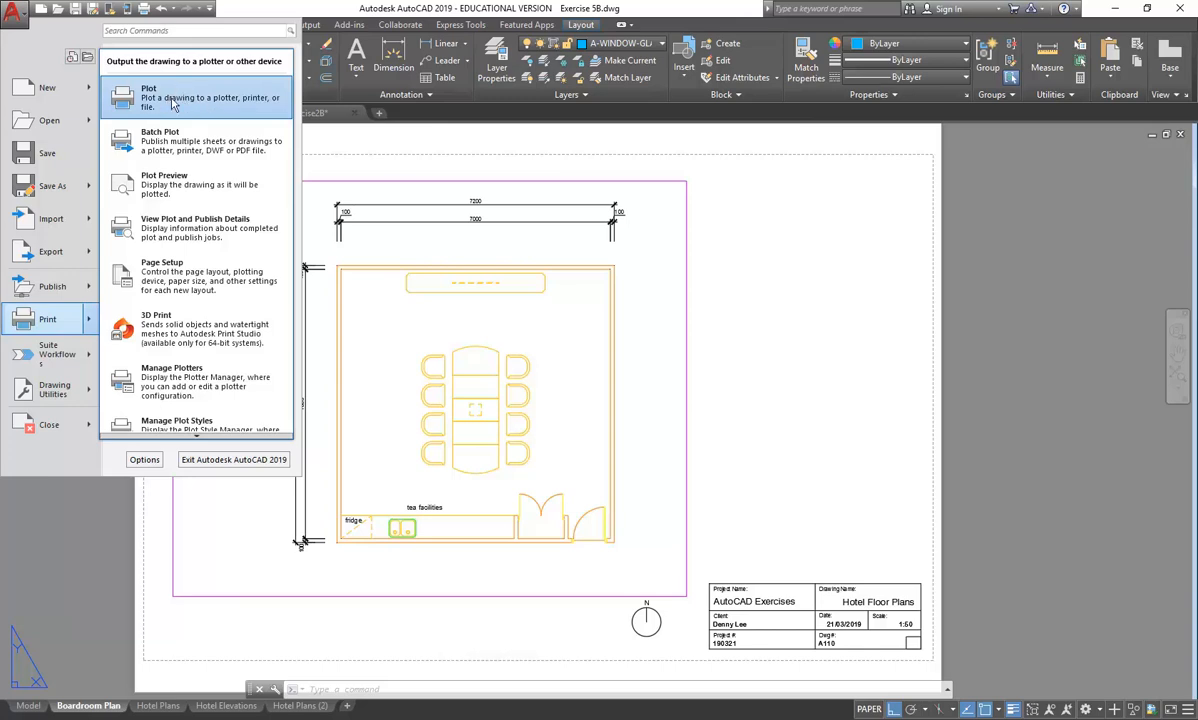
{"action": "left_click", "coordinate": [181, 103]}
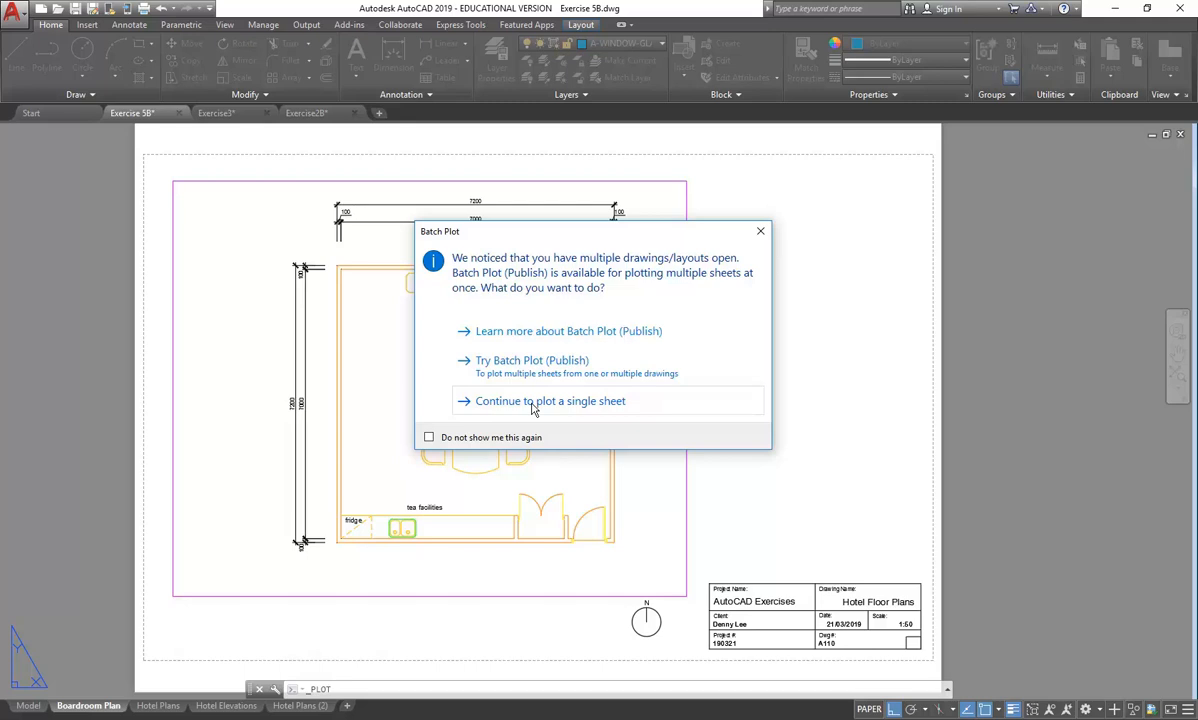
{"action": "left_click", "coordinate": [533, 404]}
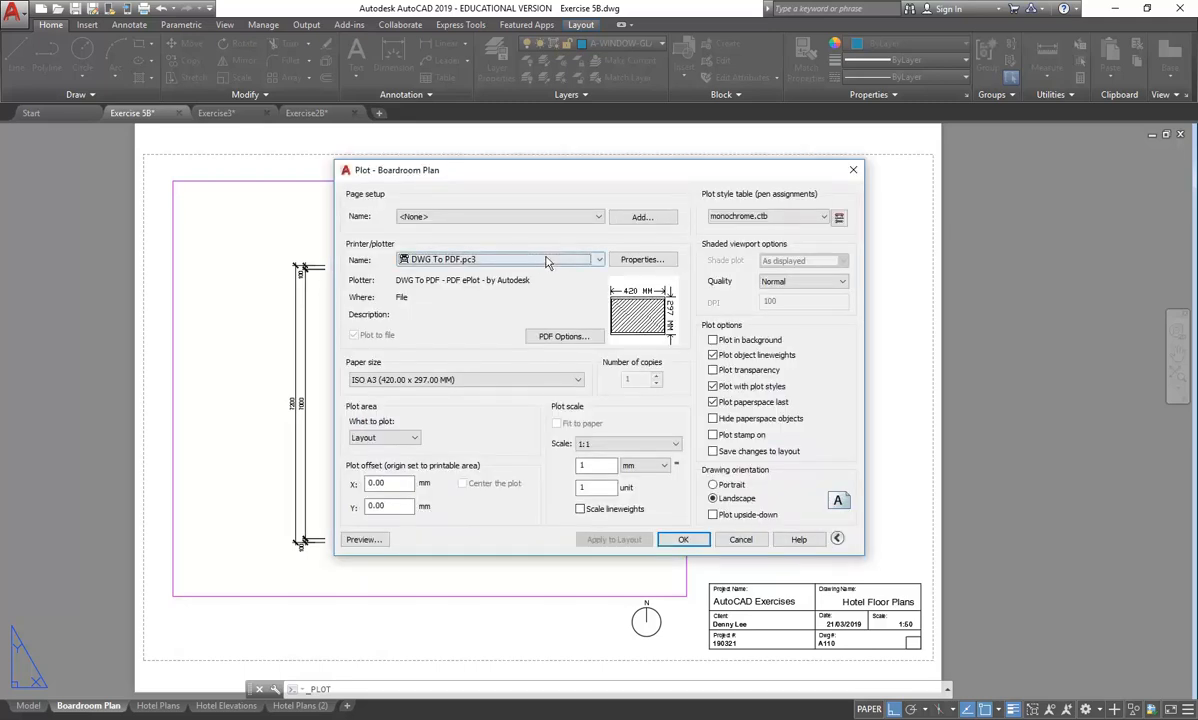
{"action": "left_click", "coordinate": [451, 262]}
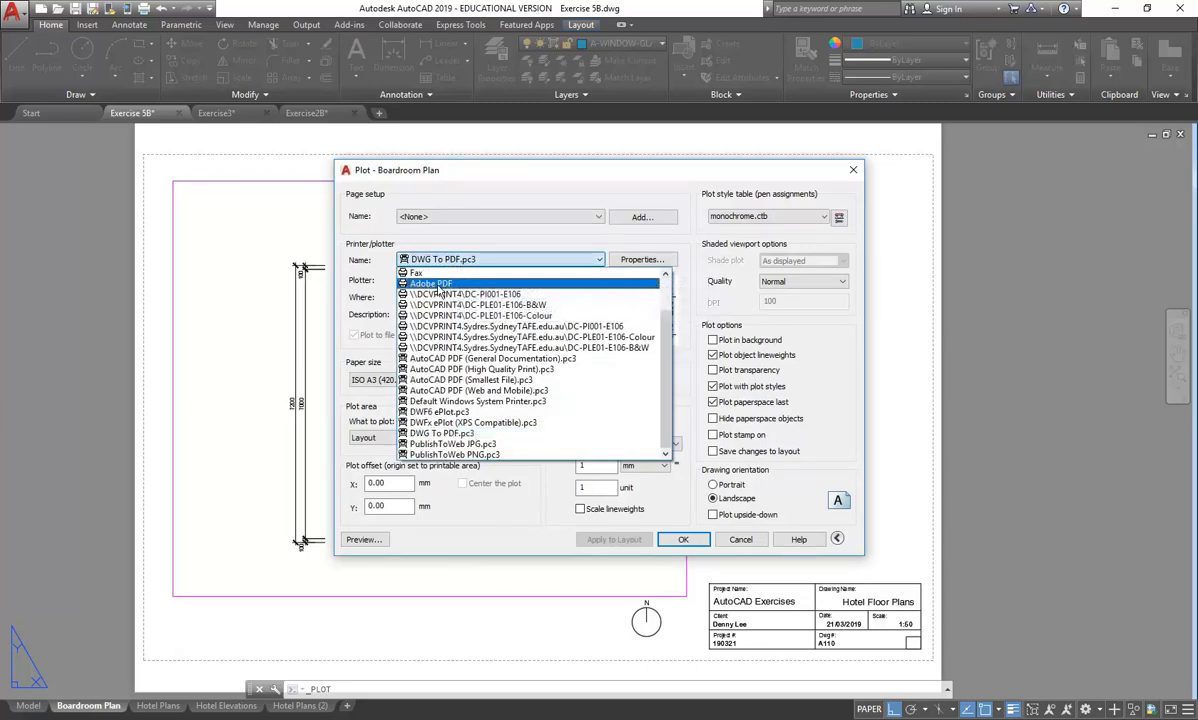
{"action": "left_click", "coordinate": [469, 261]}
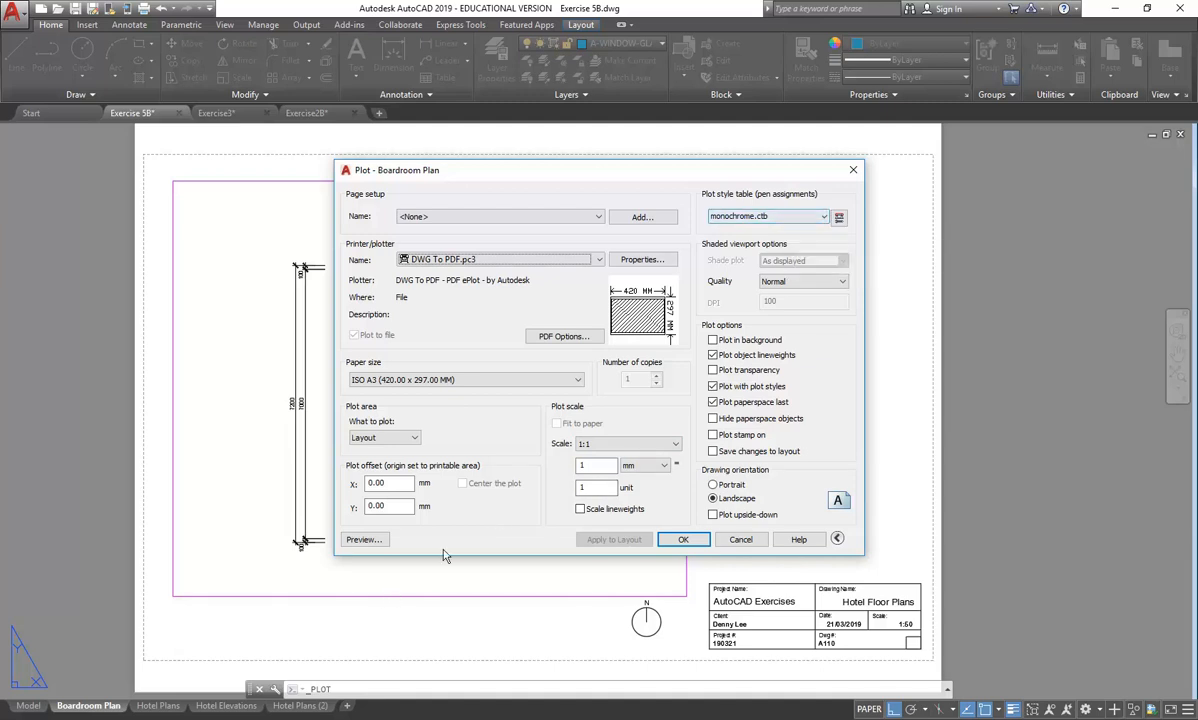
Preview the Boardroom Plan plot, examining the line weights and linework around the tea facilities, doors and table, and exit the preview.
{"action": "left_click", "coordinate": [362, 540]}
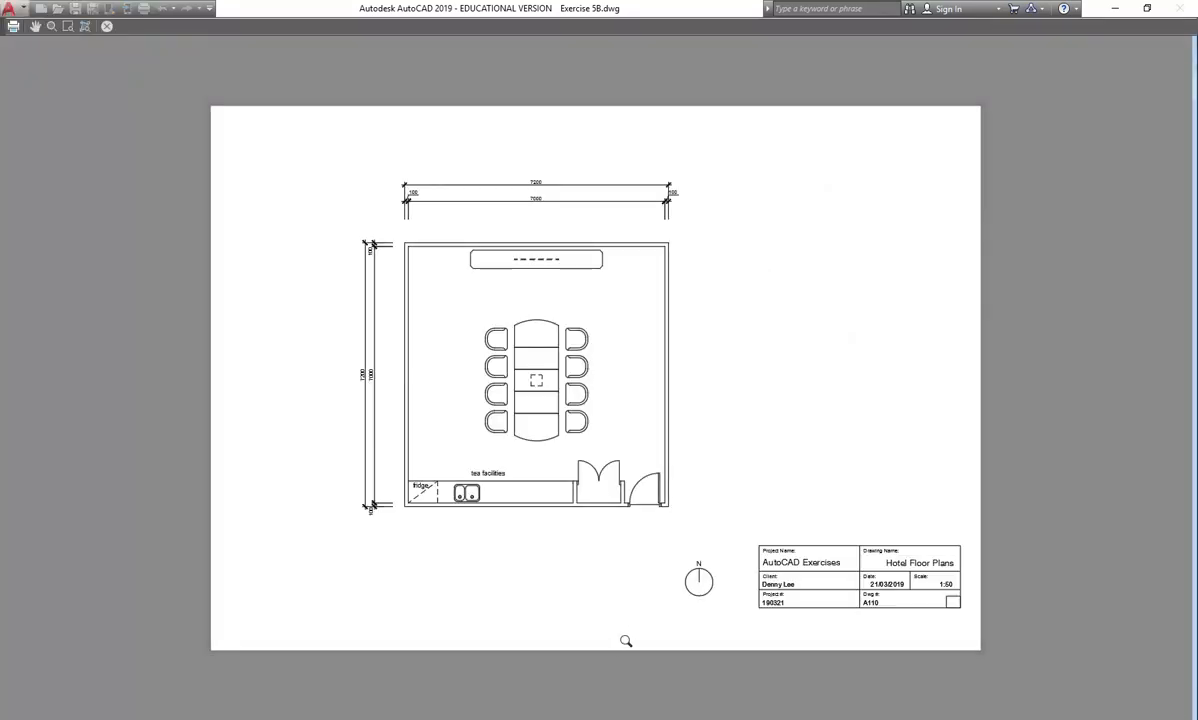
{"action": "scroll", "coordinate": [492, 525], "scroll_direction": "up", "scroll_amount": 2}
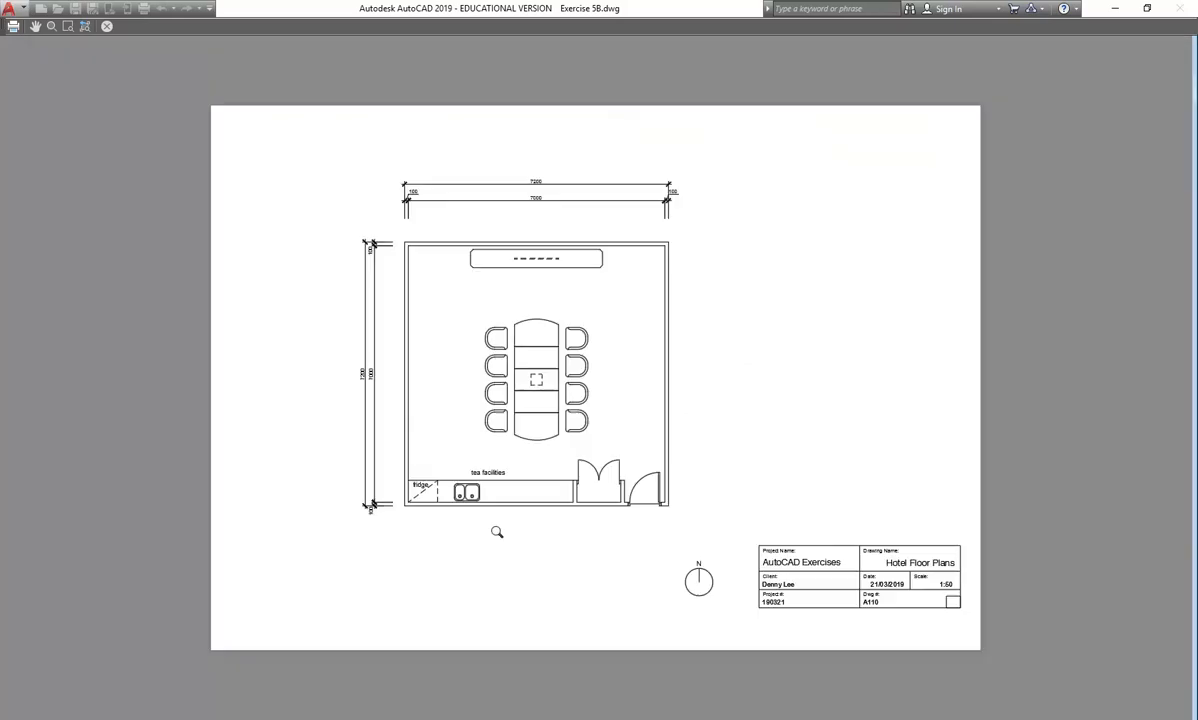
{"action": "scroll", "coordinate": [395, 520], "scroll_direction": "up", "scroll_amount": 4}
{"action": "scroll", "coordinate": [380, 352], "scroll_direction": "up", "scroll_amount": 2}
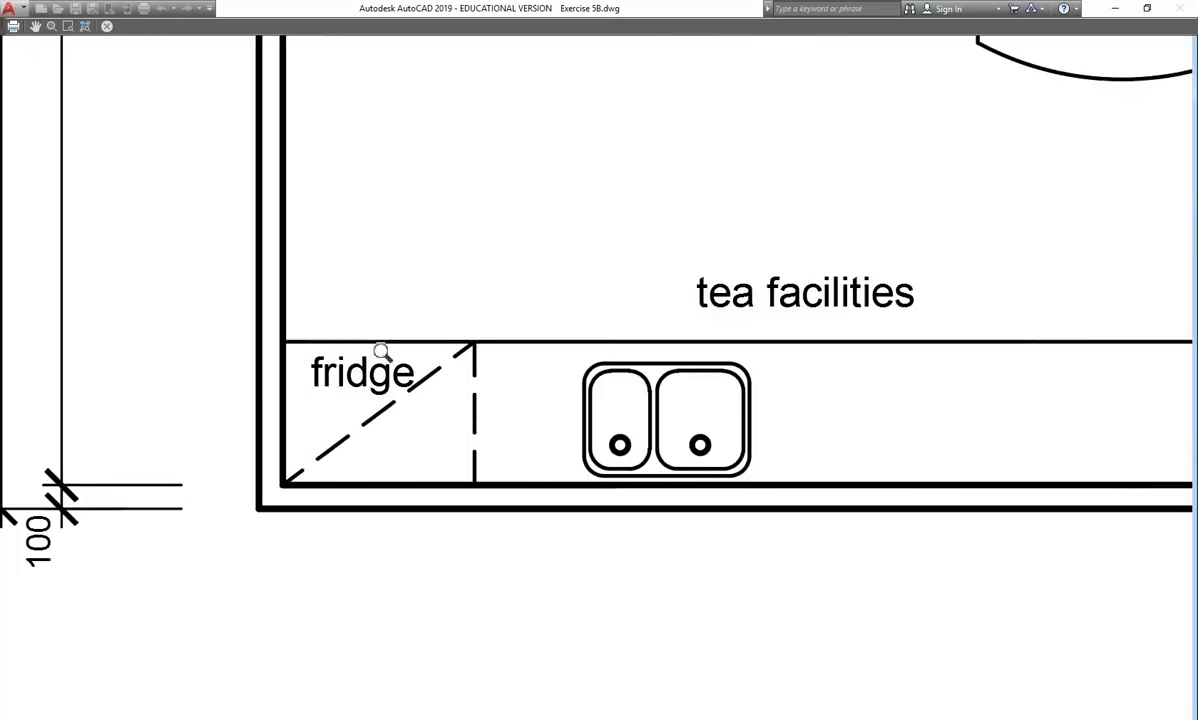
{"action": "scroll", "coordinate": [382, 352], "scroll_direction": "down", "scroll_amount": 4}
{"action": "middle_click_drag", "start_coordinate": [562, 286], "coordinate": [334, 377]}
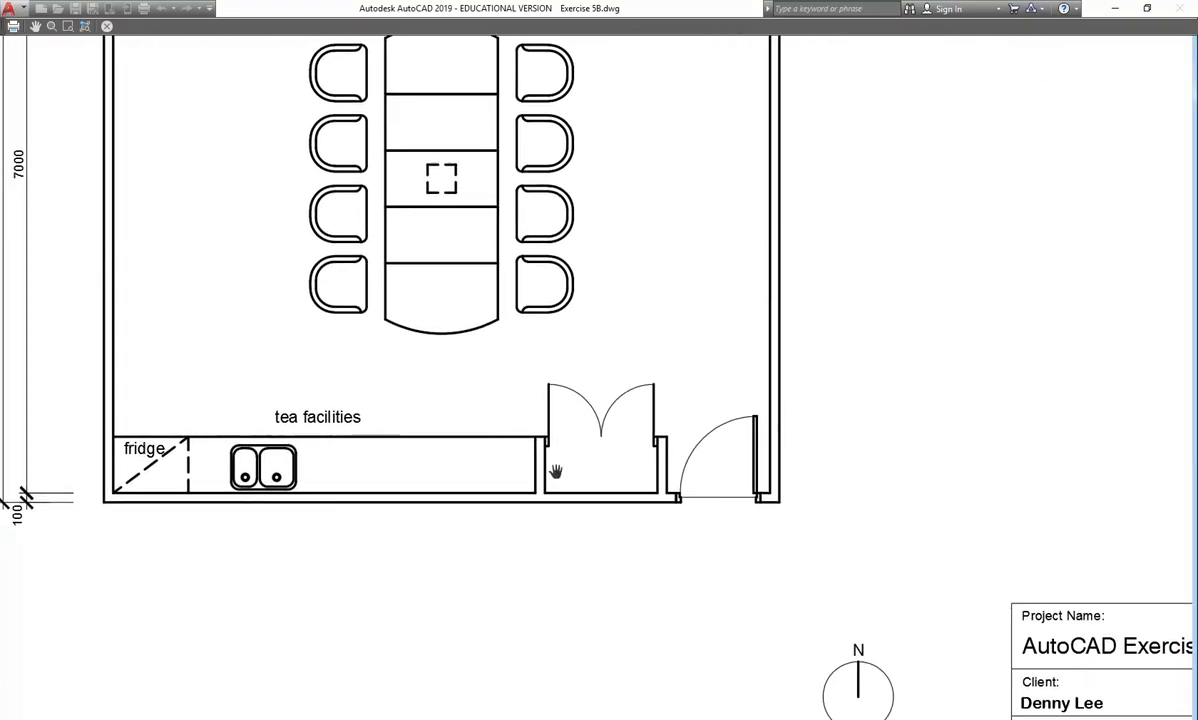
{"action": "scroll", "coordinate": [556, 471], "scroll_direction": "up", "scroll_amount": 4}
{"action": "scroll", "coordinate": [556, 471], "scroll_direction": "down", "scroll_amount": 5}
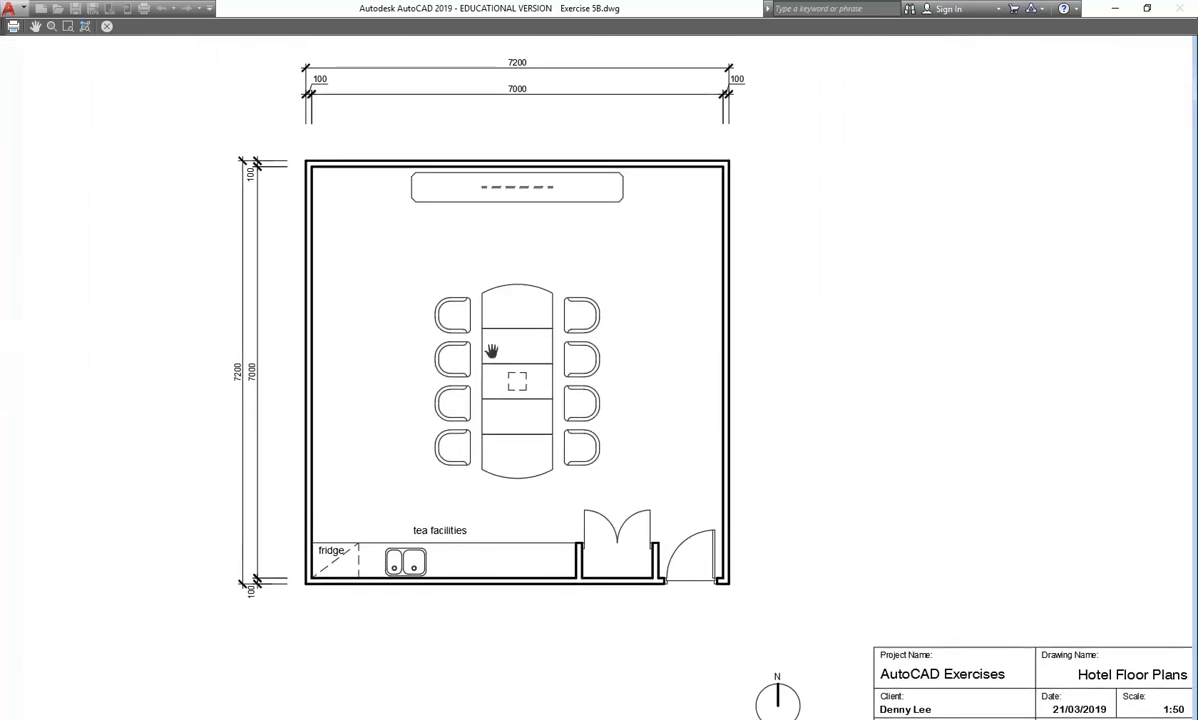
{"action": "scroll", "coordinate": [474, 272], "scroll_direction": "up", "scroll_amount": 2}
{"action": "scroll", "coordinate": [474, 272], "scroll_direction": "down", "scroll_amount": 4}
{"action": "right_click", "coordinate": [442, 287]}
{"action": "left_click", "coordinate": [468, 294]}
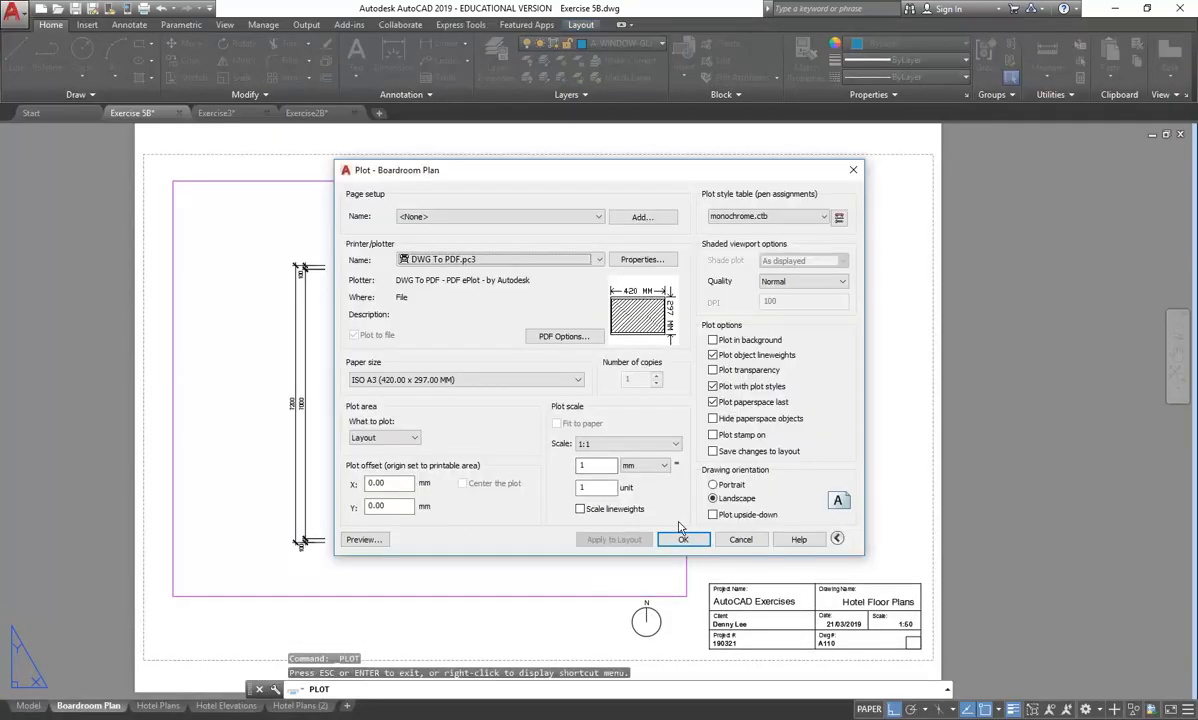
Start plotting the Boardroom Plan and choose the home network drive's 2019 > CAD for Interiors folder as the PDF's destination.
{"action": "left_click", "coordinate": [682, 541]}
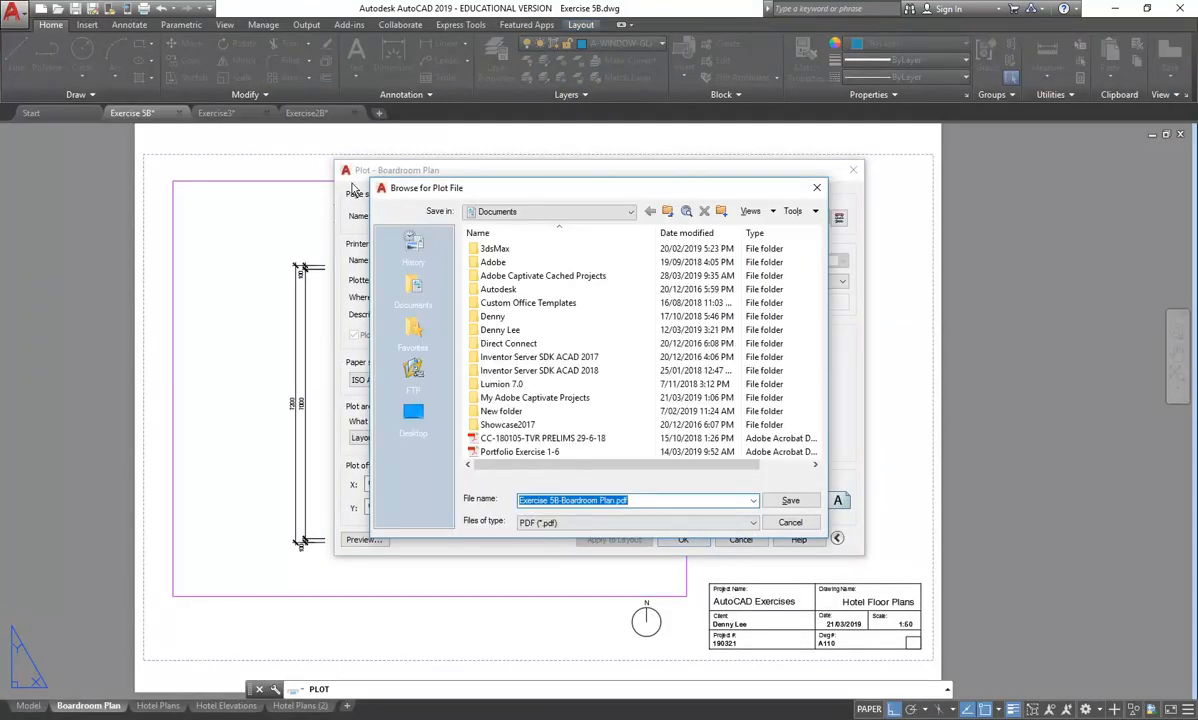
{"action": "left_click", "coordinate": [545, 211]}
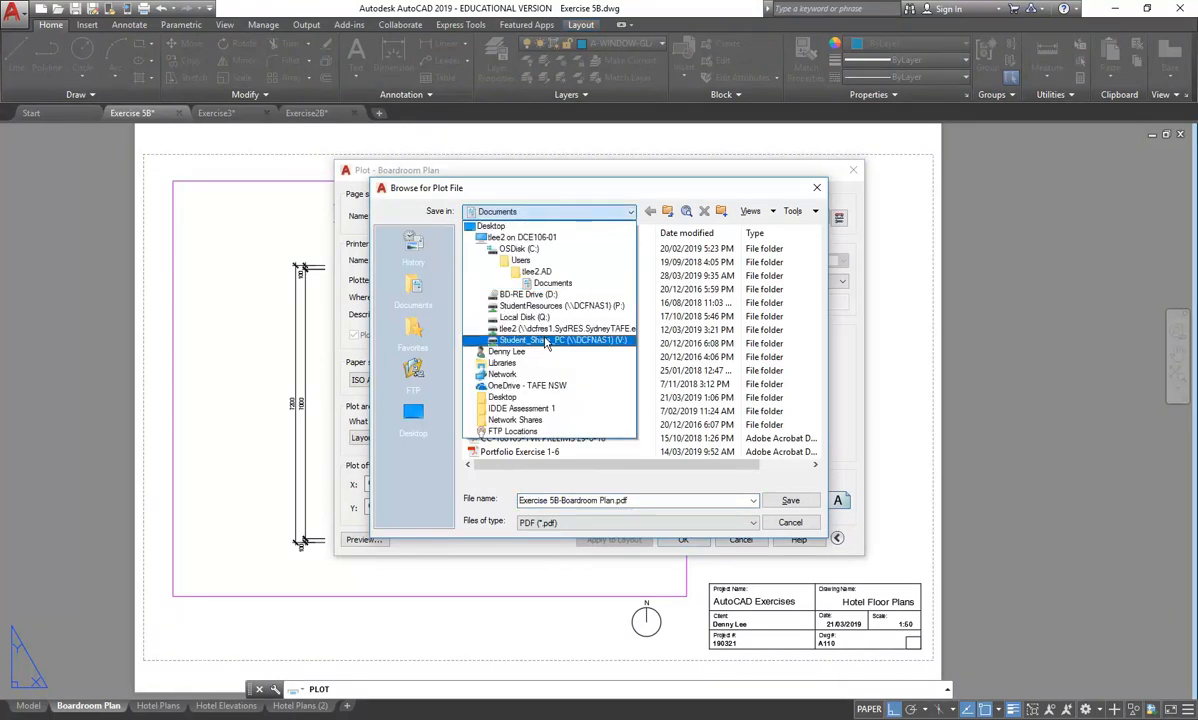
{"action": "left_click", "coordinate": [545, 329]}
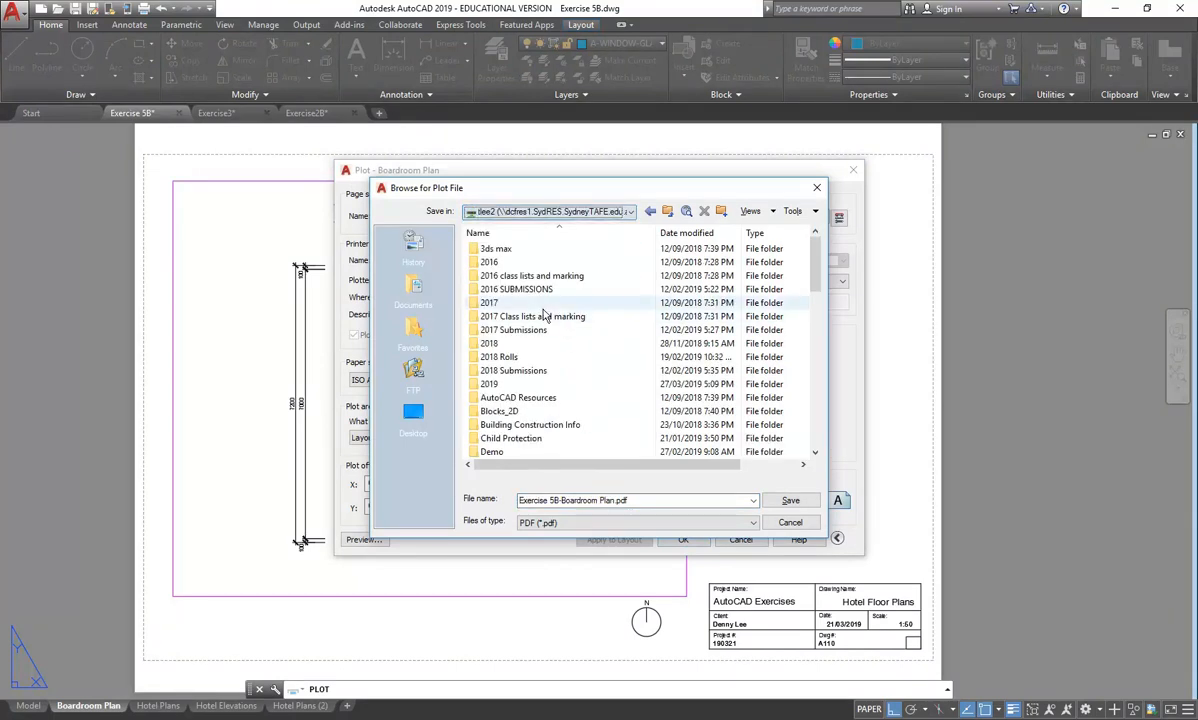
{"action": "double_click", "coordinate": [490, 384]}
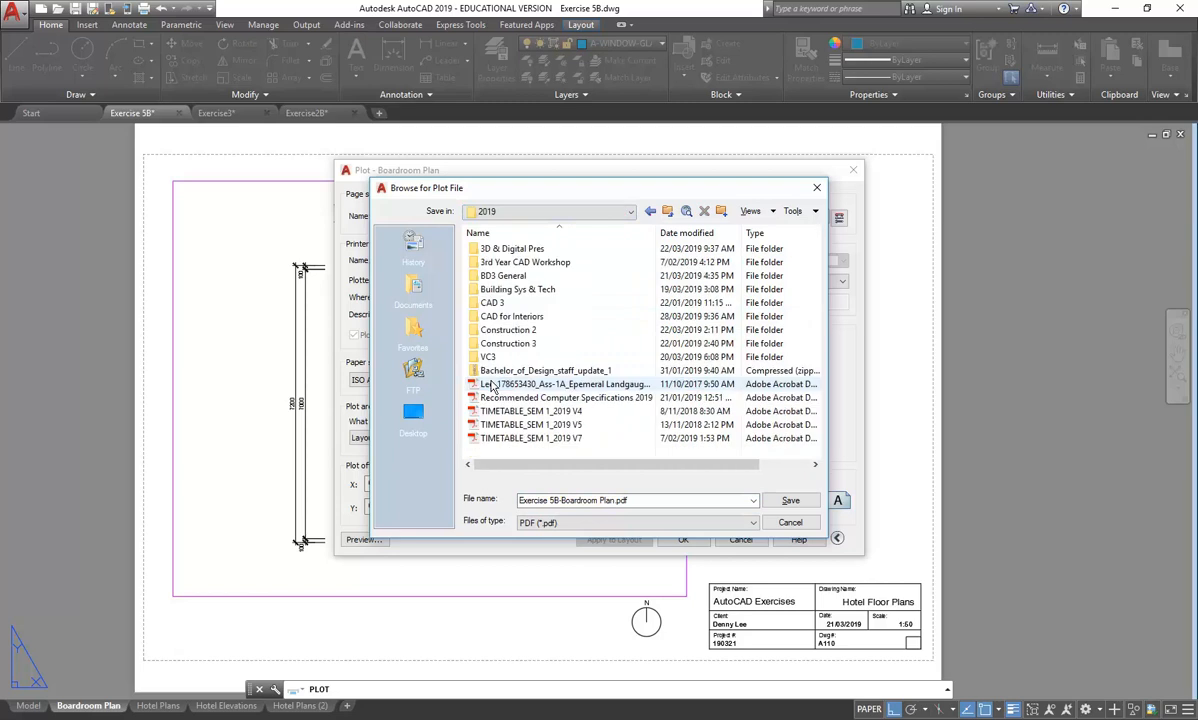
{"action": "double_click", "coordinate": [507, 316]}
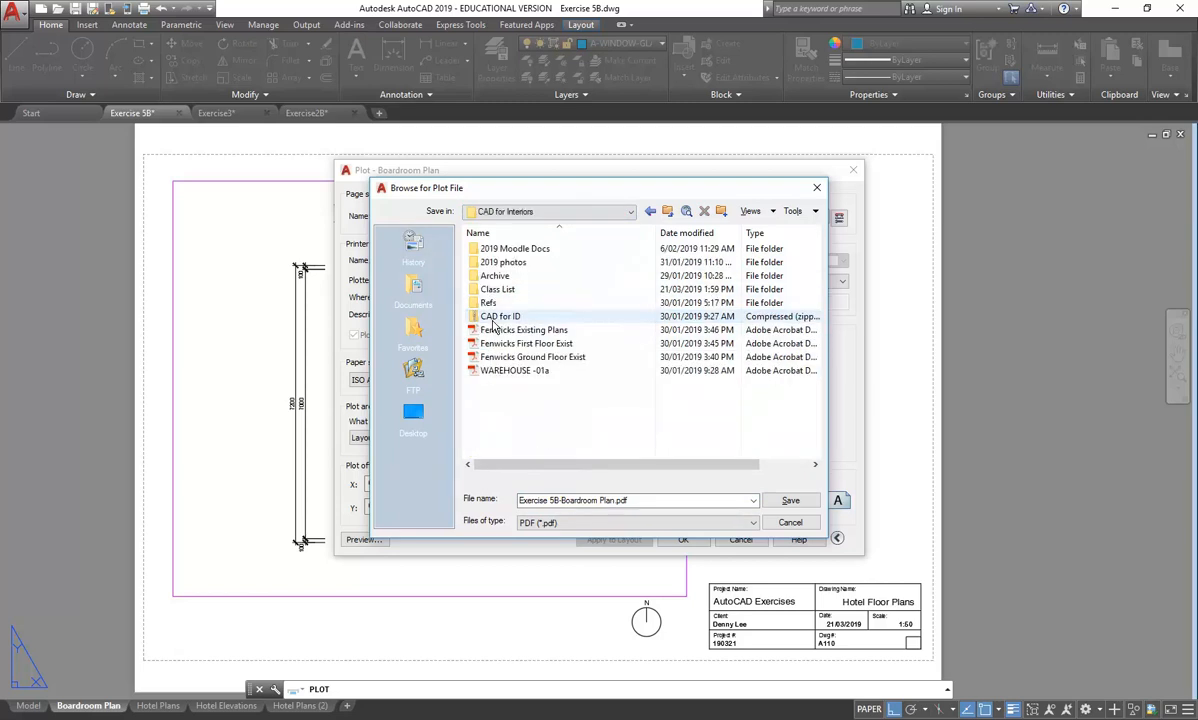
Name the plot file Exercise 2-Boardroom Plan.pdf and save it.
{"action": "left_click", "coordinate": [662, 500]}
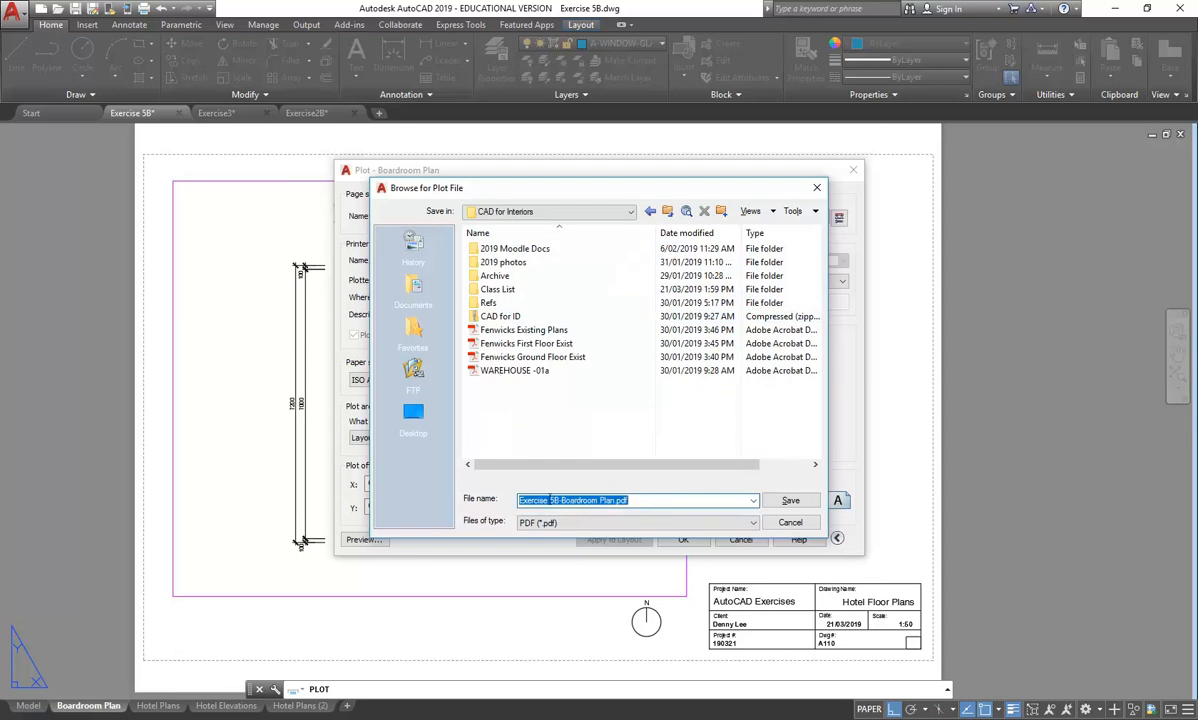
{"action": "left_click_drag", "start_coordinate": [550, 500], "coordinate": [559, 498]}
{"action": "type", "text": "2"}
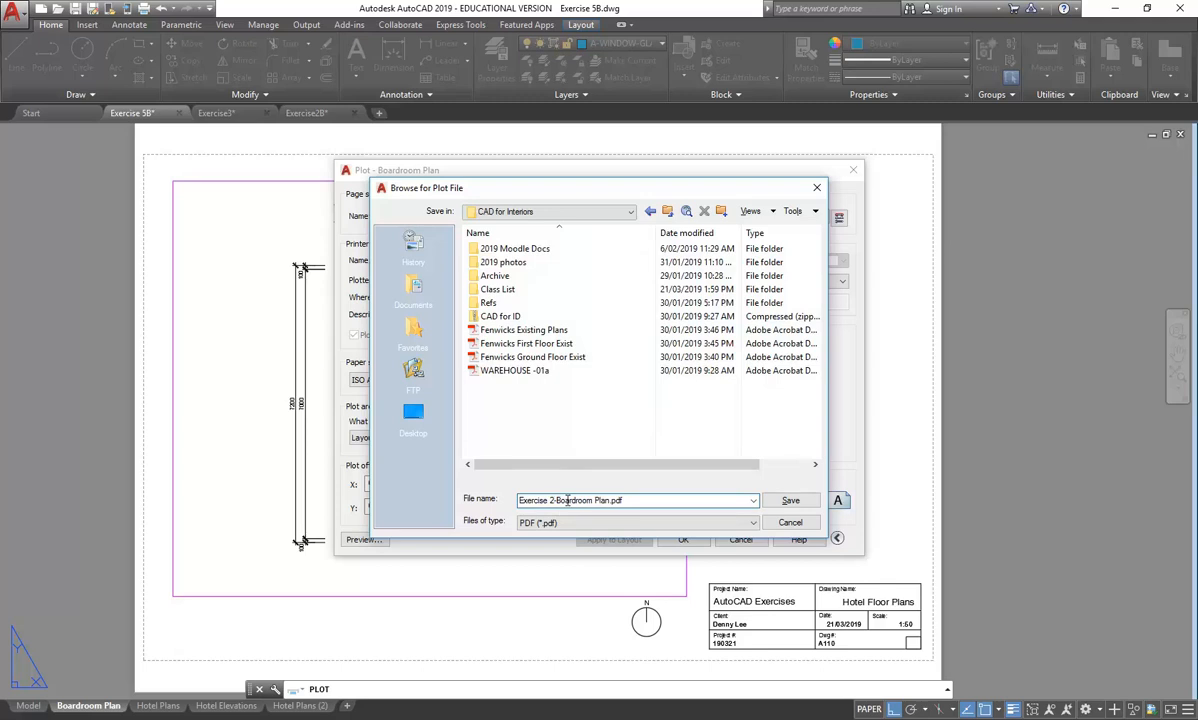
{"action": "left_click", "coordinate": [790, 501]}
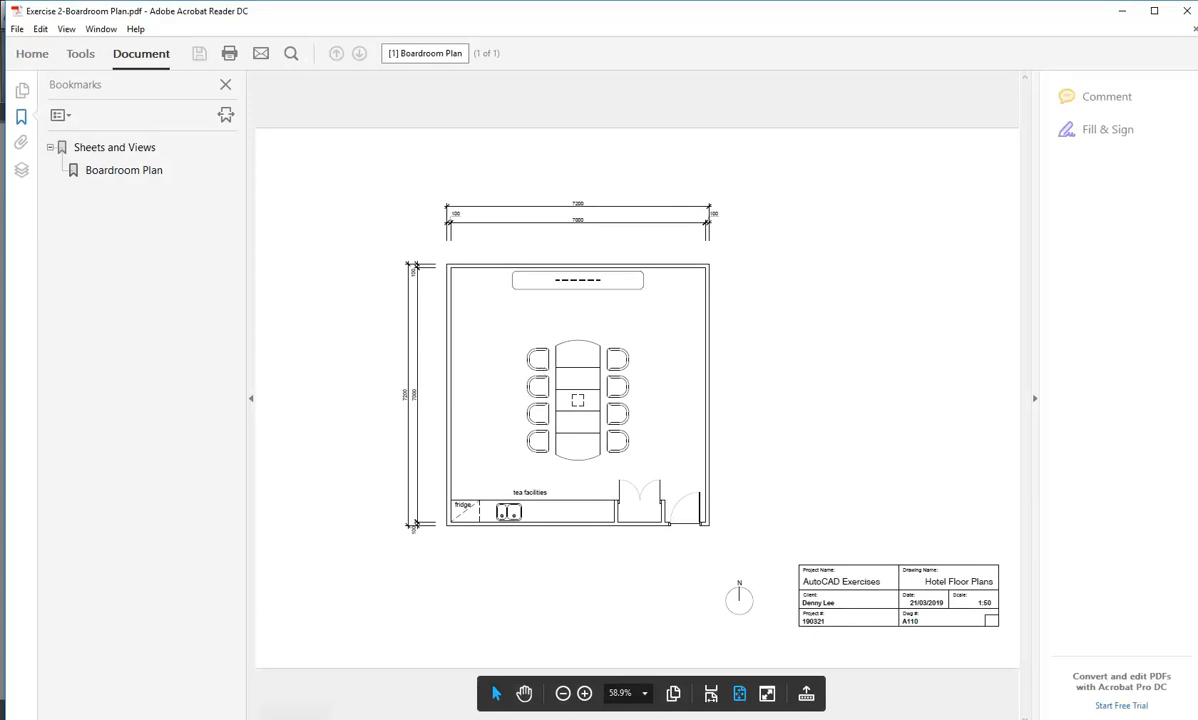
Switch back to the Exercise 5B drawing in AutoCAD and create a copy of the Boardroom Plan layout before Hotel Plans.
{"action": "mouse_move", "coordinate": [292, 707]}
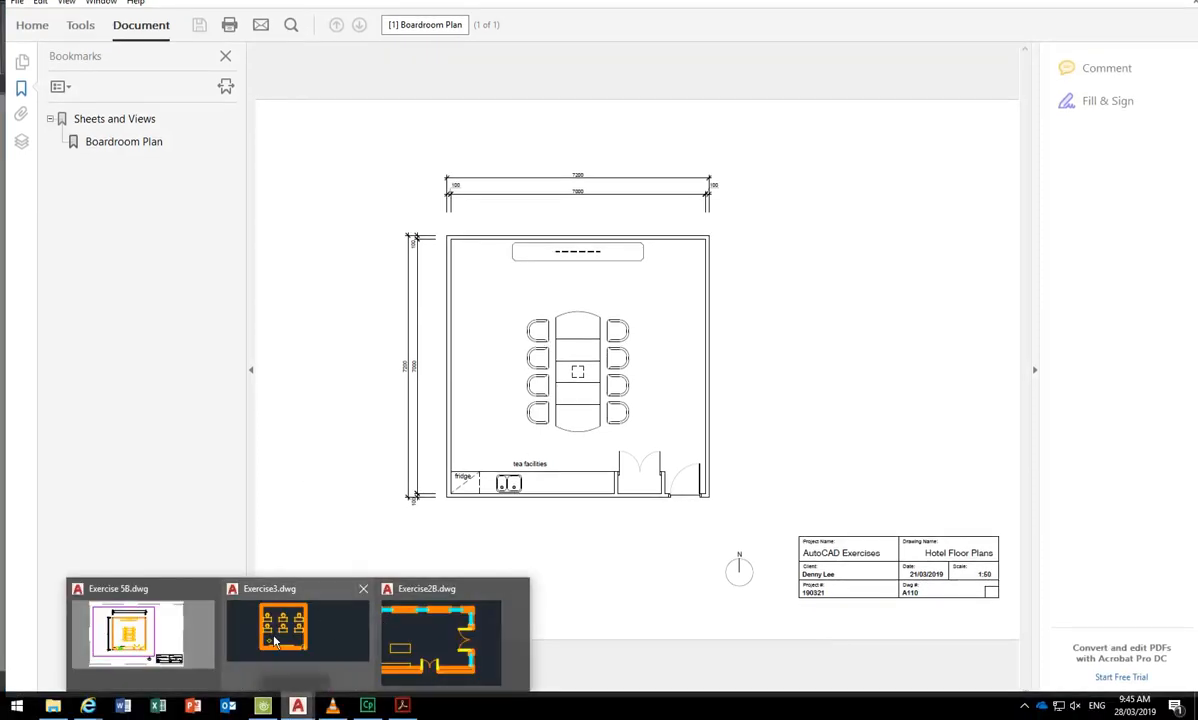
{"action": "left_click", "coordinate": [195, 644]}
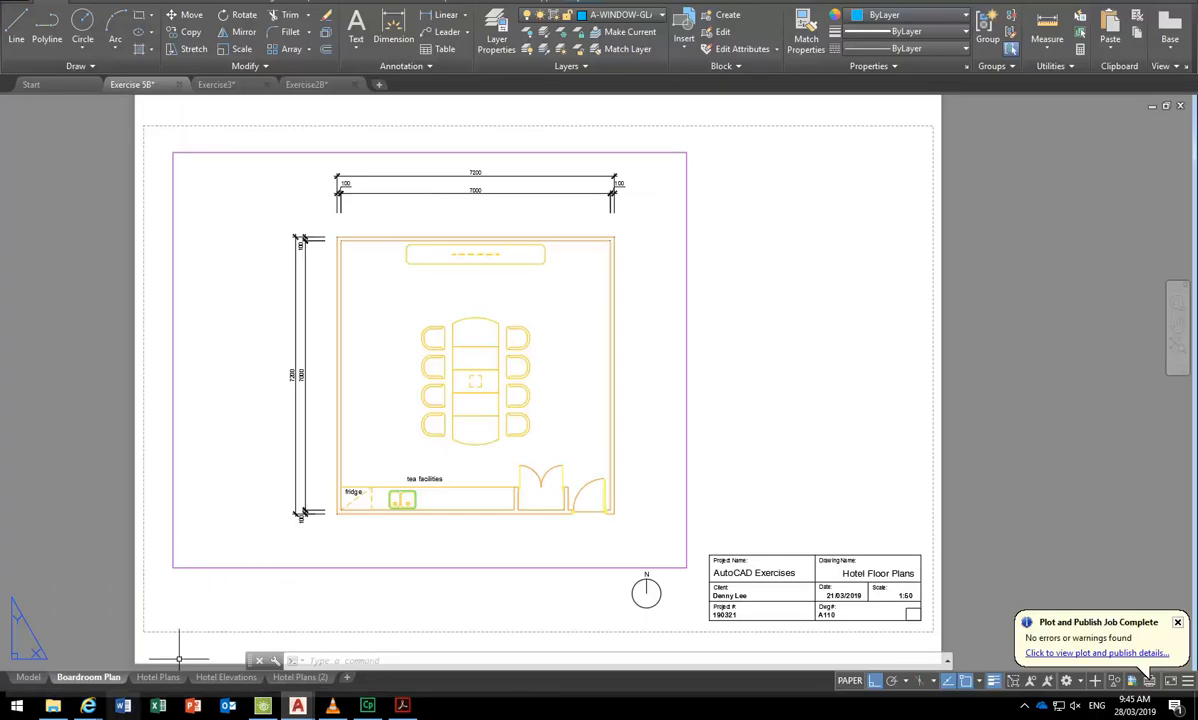
{"action": "mouse_move", "coordinate": [157, 680]}
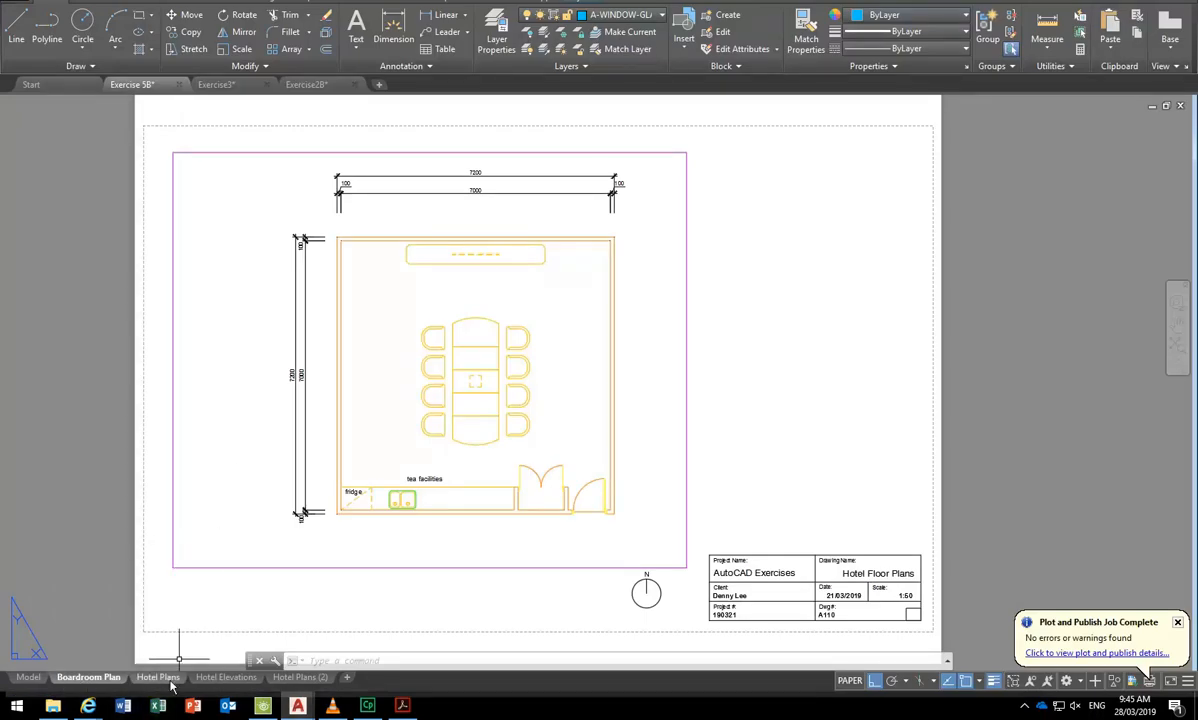
{"action": "right_click", "coordinate": [99, 680]}
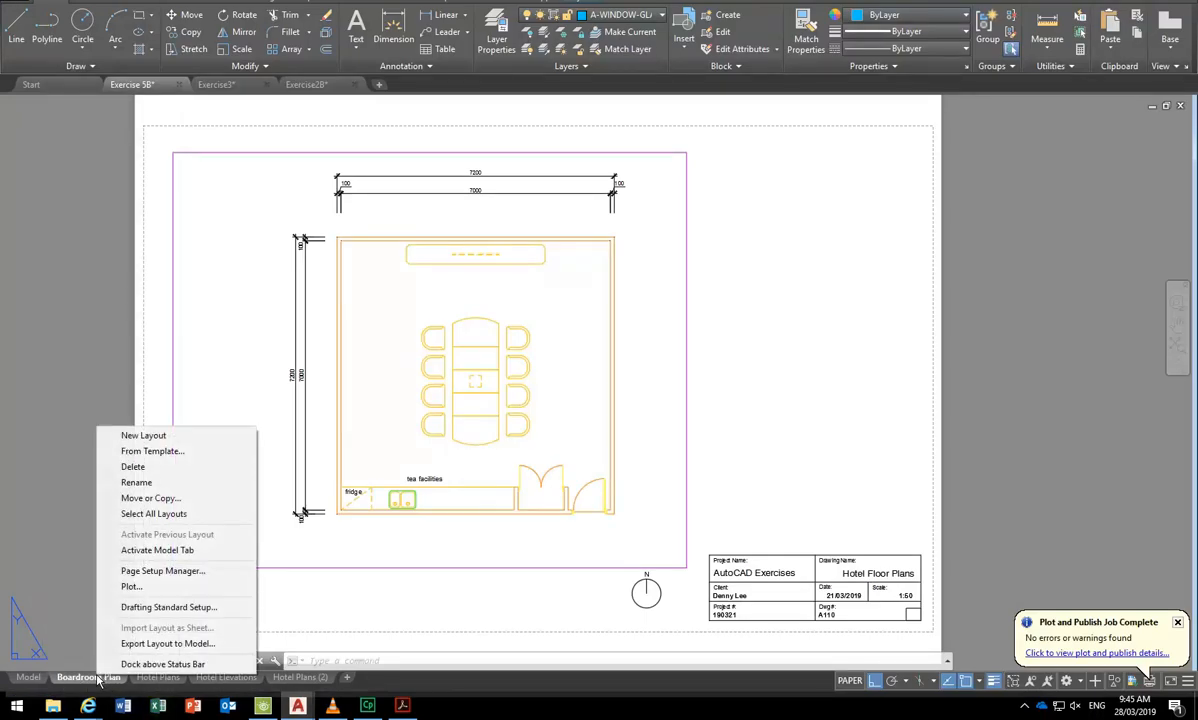
{"action": "left_click", "coordinate": [150, 498]}
{"action": "left_click", "coordinate": [506, 335]}
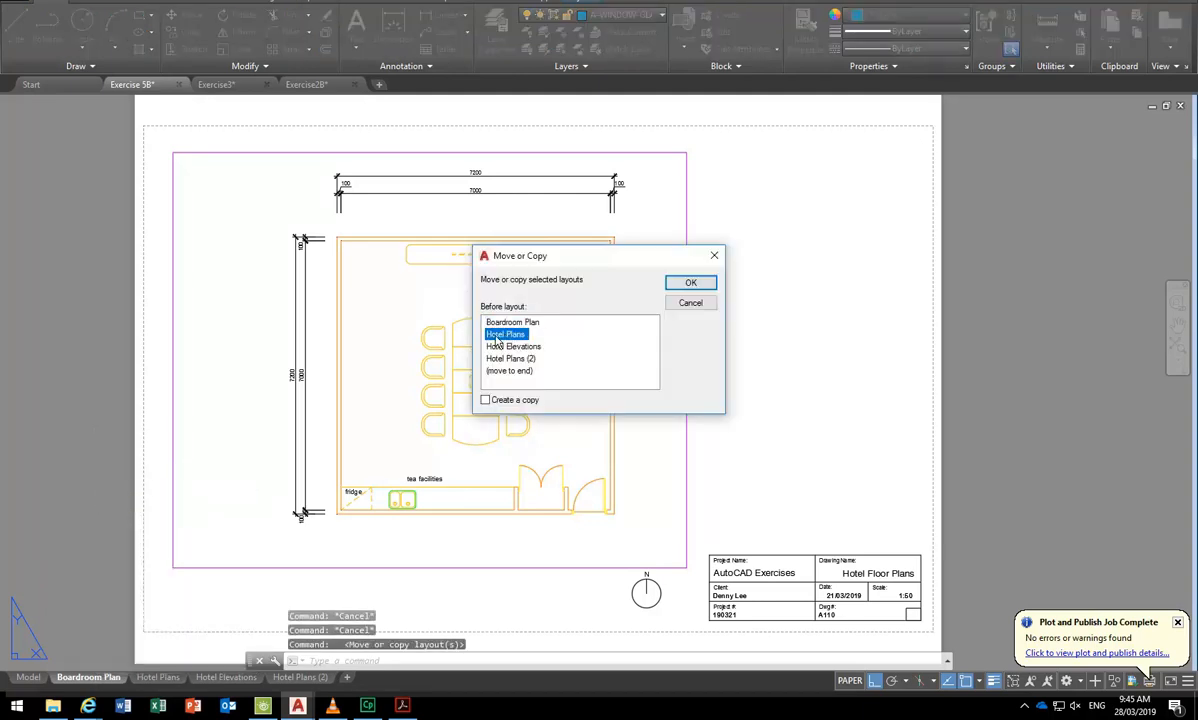
{"action": "left_click", "coordinate": [485, 400]}
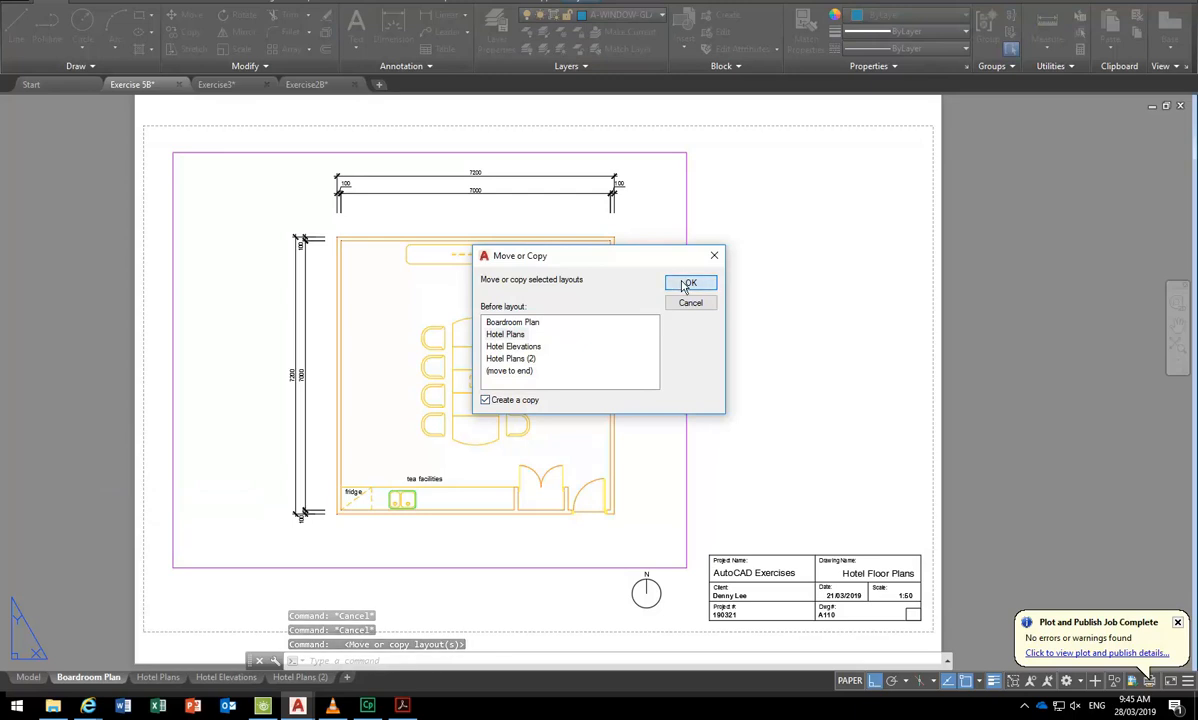
{"action": "left_click", "coordinate": [688, 284]}
Rename the copied Boardroom Plan (2) layout as Classroom Plan.
{"action": "left_click", "coordinate": [175, 679]}
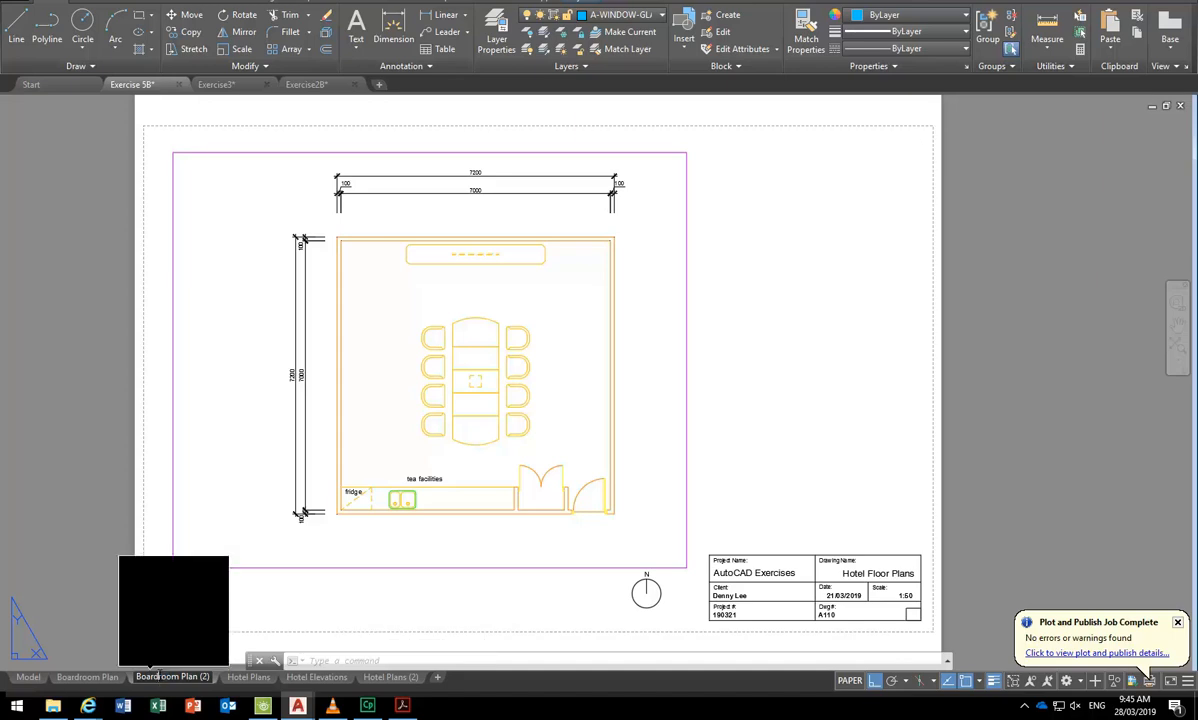
{"action": "double_click", "coordinate": [152, 676]}
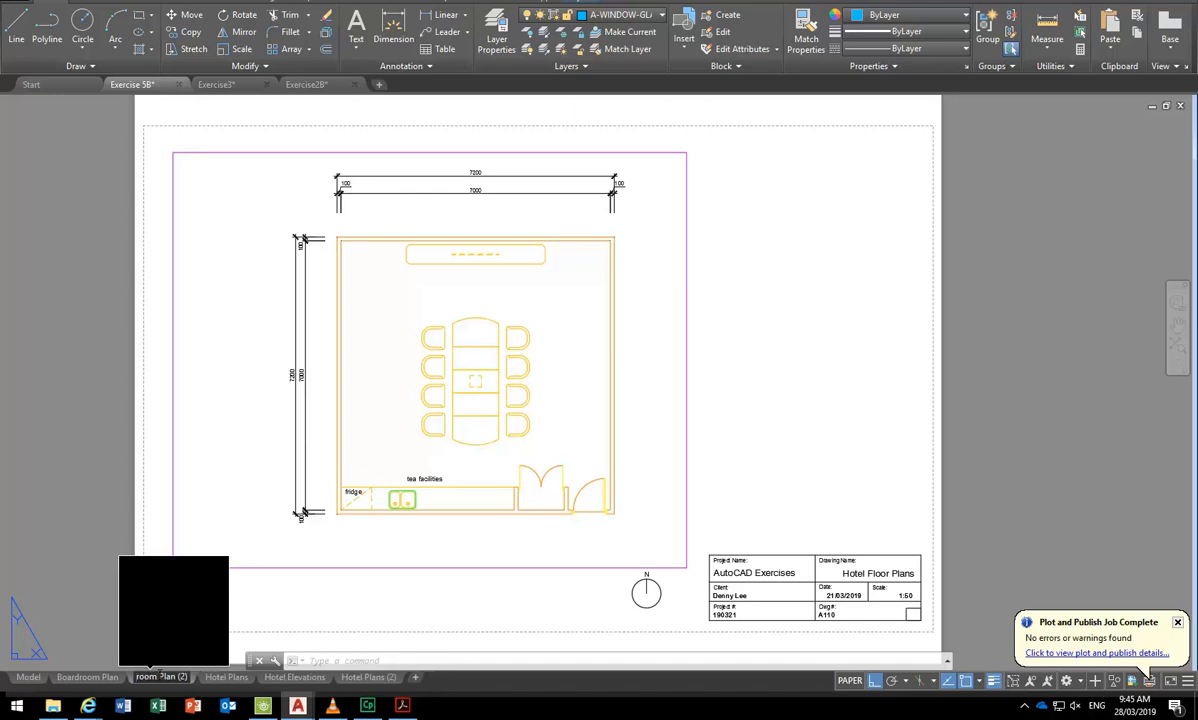
{"action": "type", "text": "Class"}
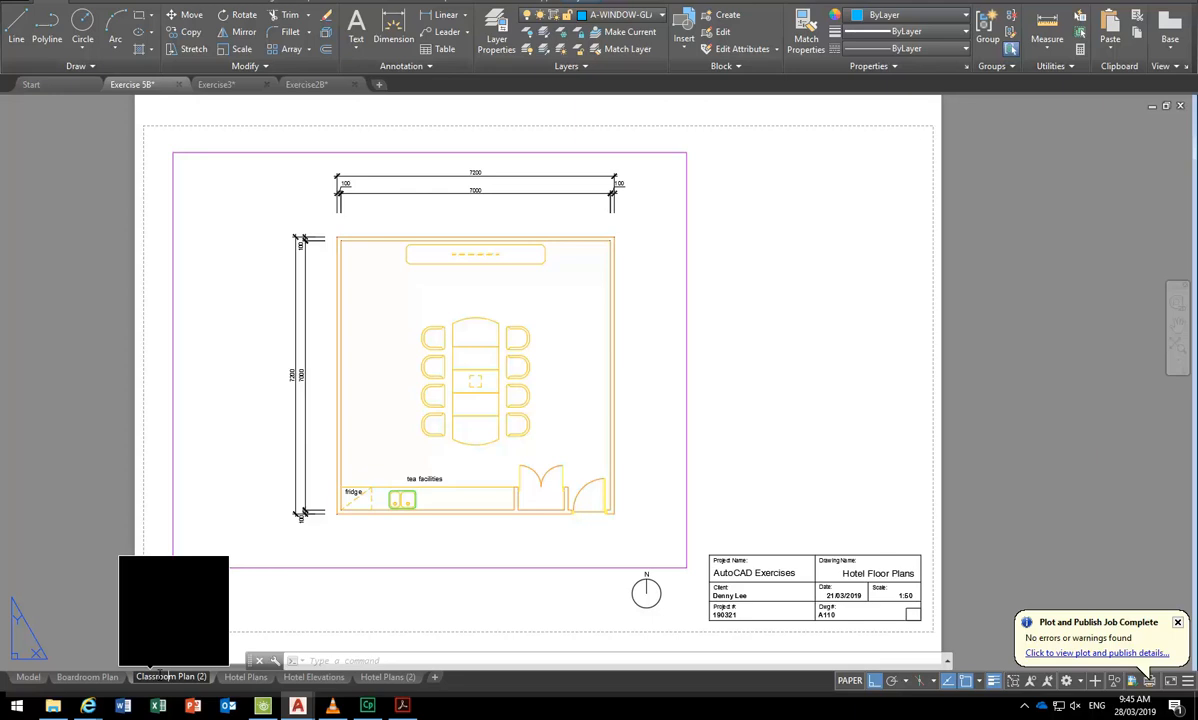
{"action": "key", "text": "BackSpace"}
{"action": "key", "text": "BackSpace"}
{"action": "key", "text": "BackSpace"}
{"action": "key", "text": "BackSpace"}
{"action": "key", "text": "Return"}
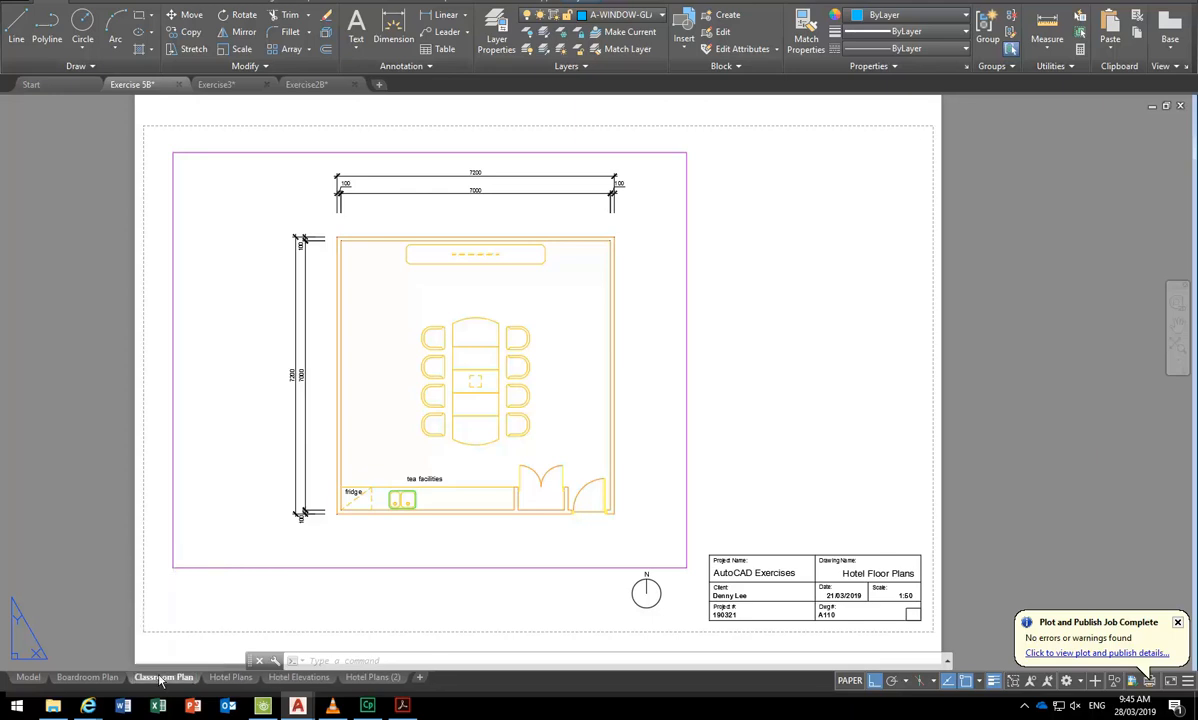
Activate the Classroom Plan layout's viewport and shift its contents from the boardroom to the classroom drawing, keeping the 1:50 scale.
{"action": "double_click", "coordinate": [448, 342]}
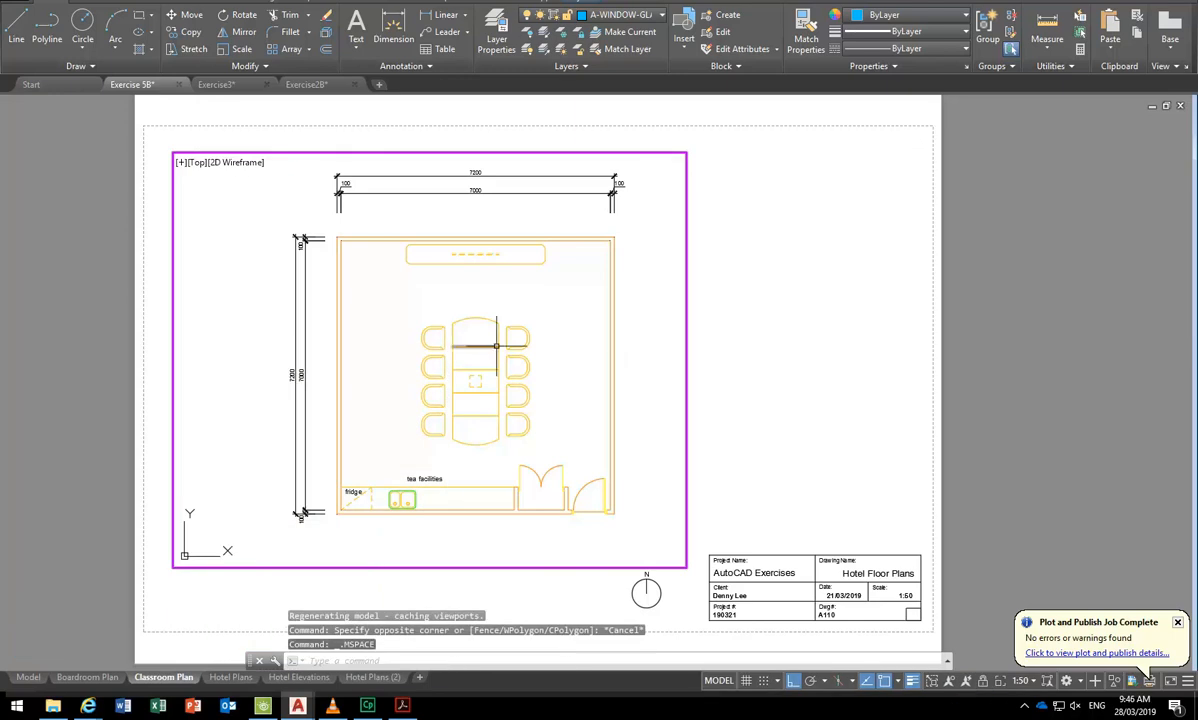
{"action": "middle_click_drag", "start_coordinate": [580, 329], "coordinate": [384, 325]}
{"action": "middle_click_drag", "start_coordinate": [425, 340], "coordinate": [655, 366]}
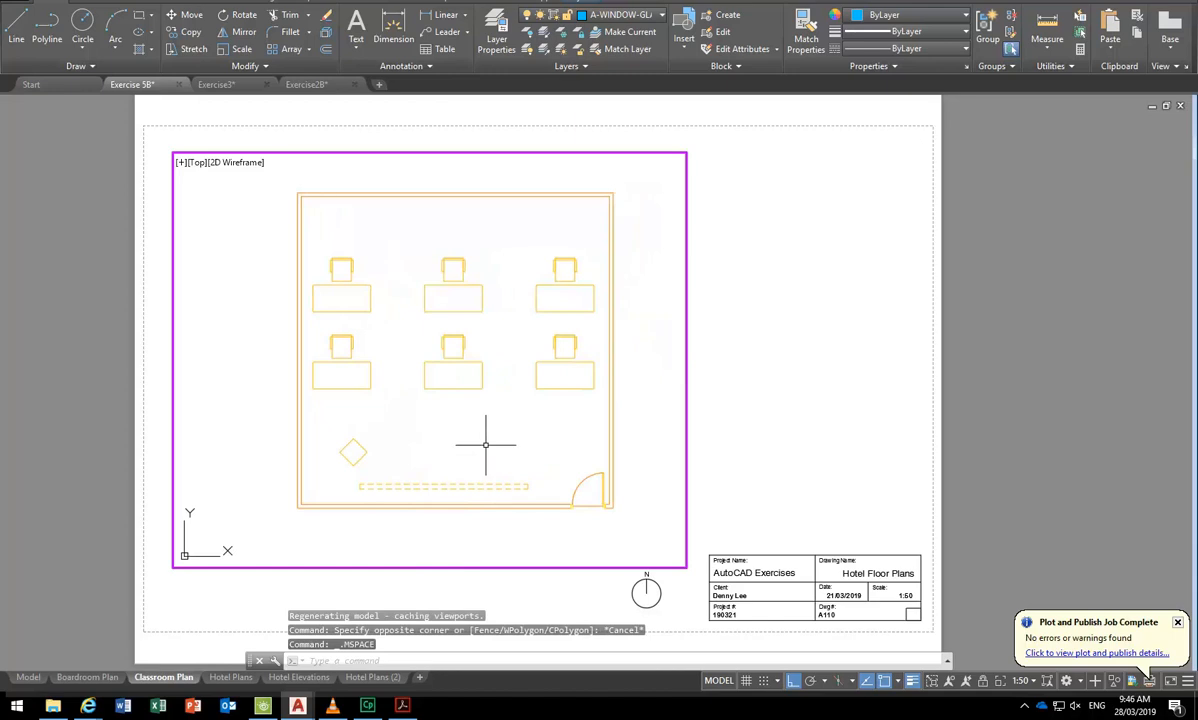
Open the Classroom Plan's plot settings as a single sheet, preview the plot, and exit the preview.
{"action": "left_click", "coordinate": [10, 8]}
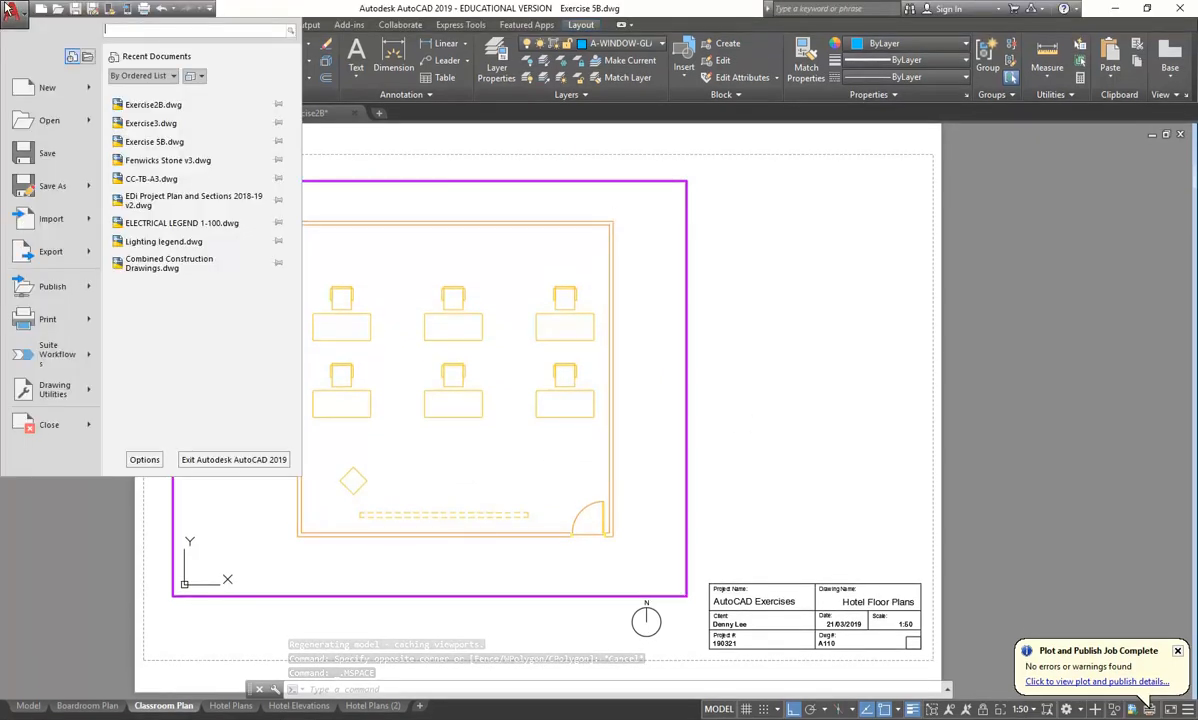
{"action": "left_click", "coordinate": [40, 320]}
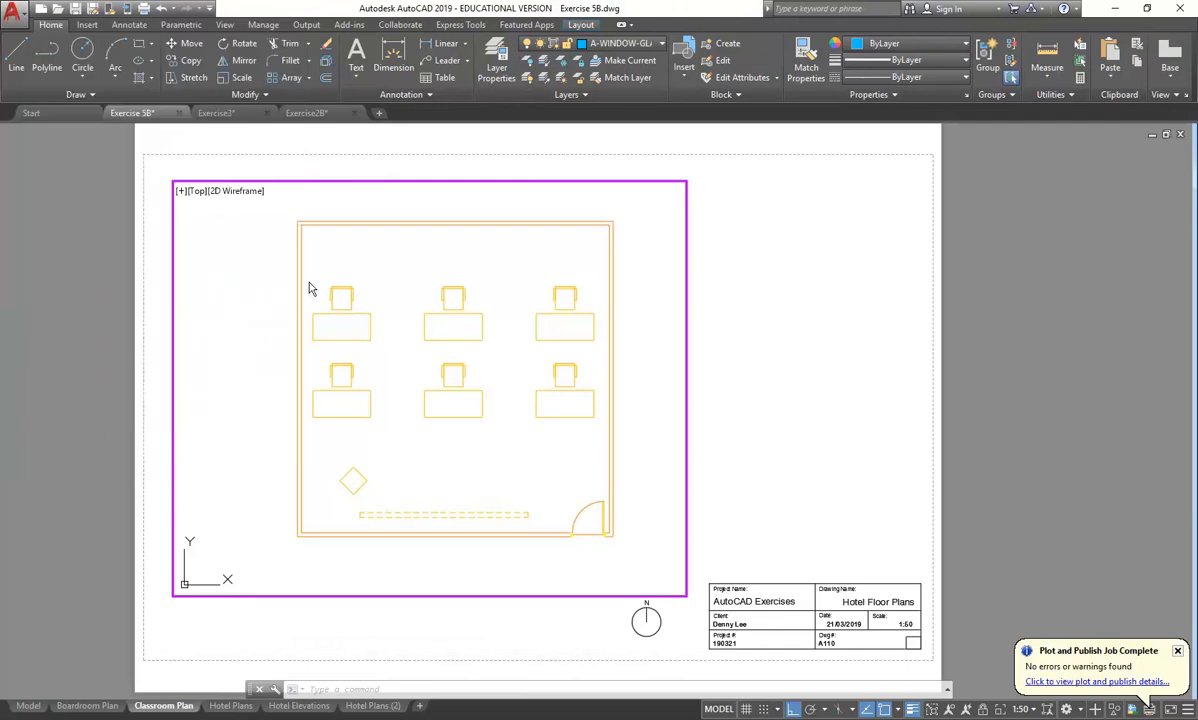
{"action": "left_click", "coordinate": [536, 401]}
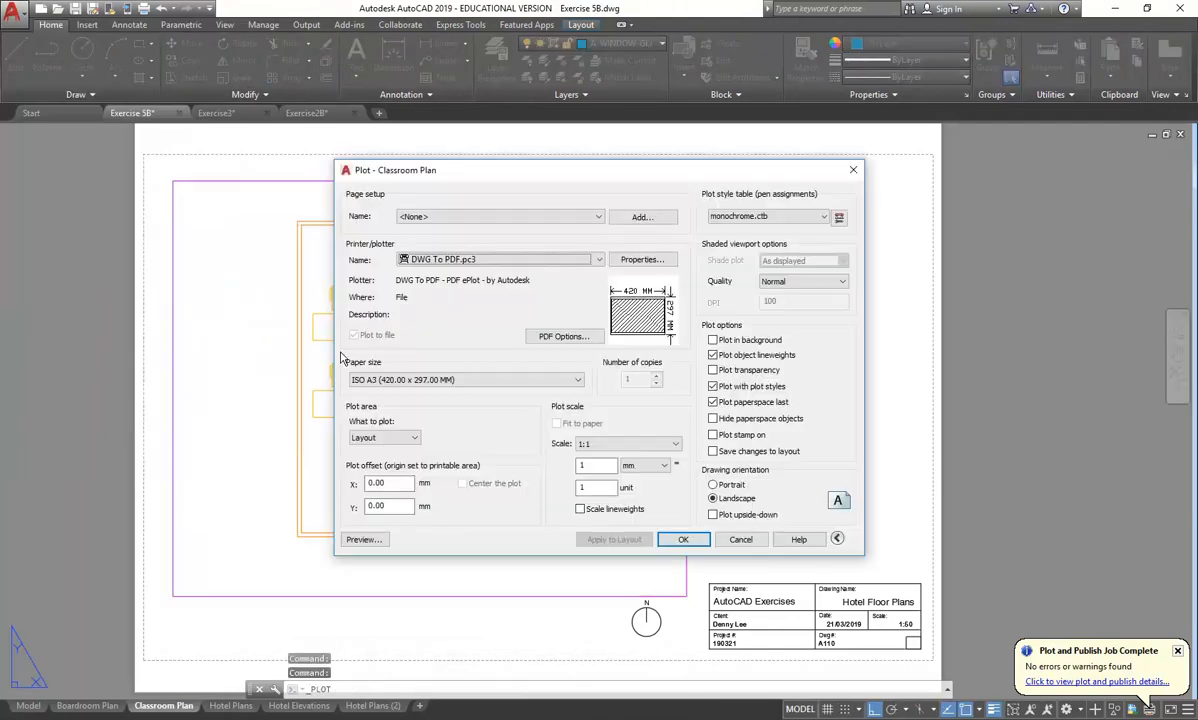
{"action": "left_click", "coordinate": [363, 539]}
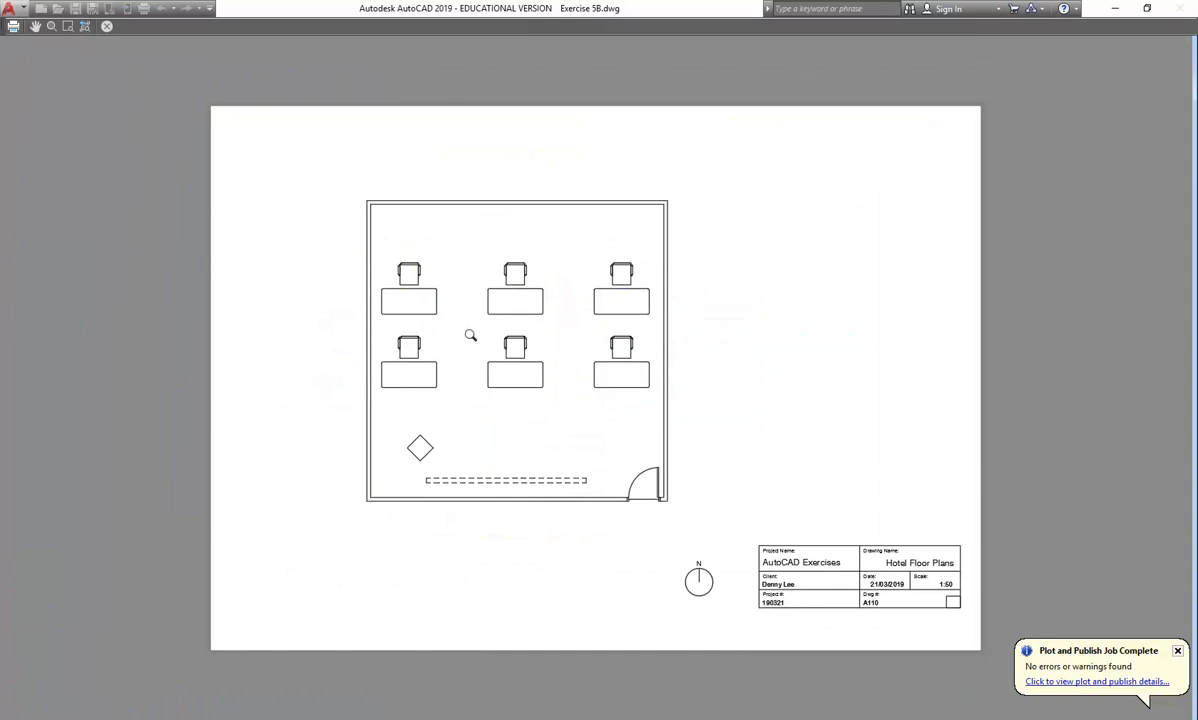
{"action": "key", "text": "Escape"}
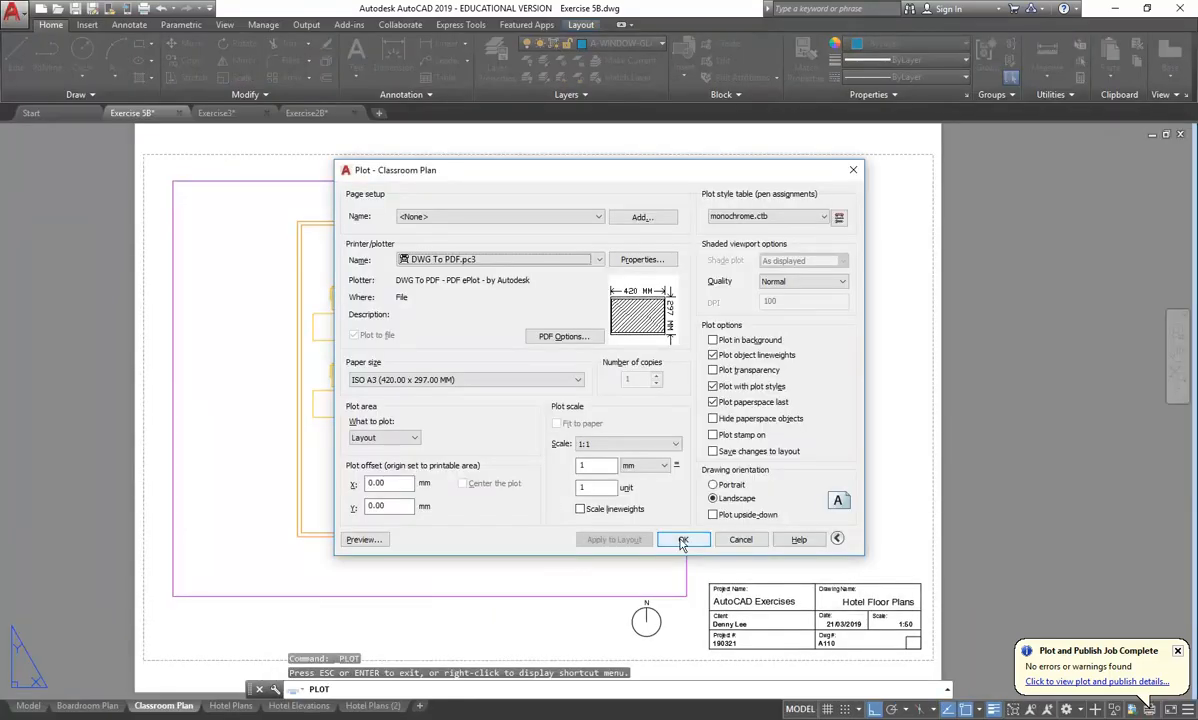
Plot the Classroom Plan as Exercise 3-Classroom Plan.pdf in the CAD for Interiors folder, then close its PDF and minimise the boardroom PDF.
{"action": "left_click", "coordinate": [682, 540]}
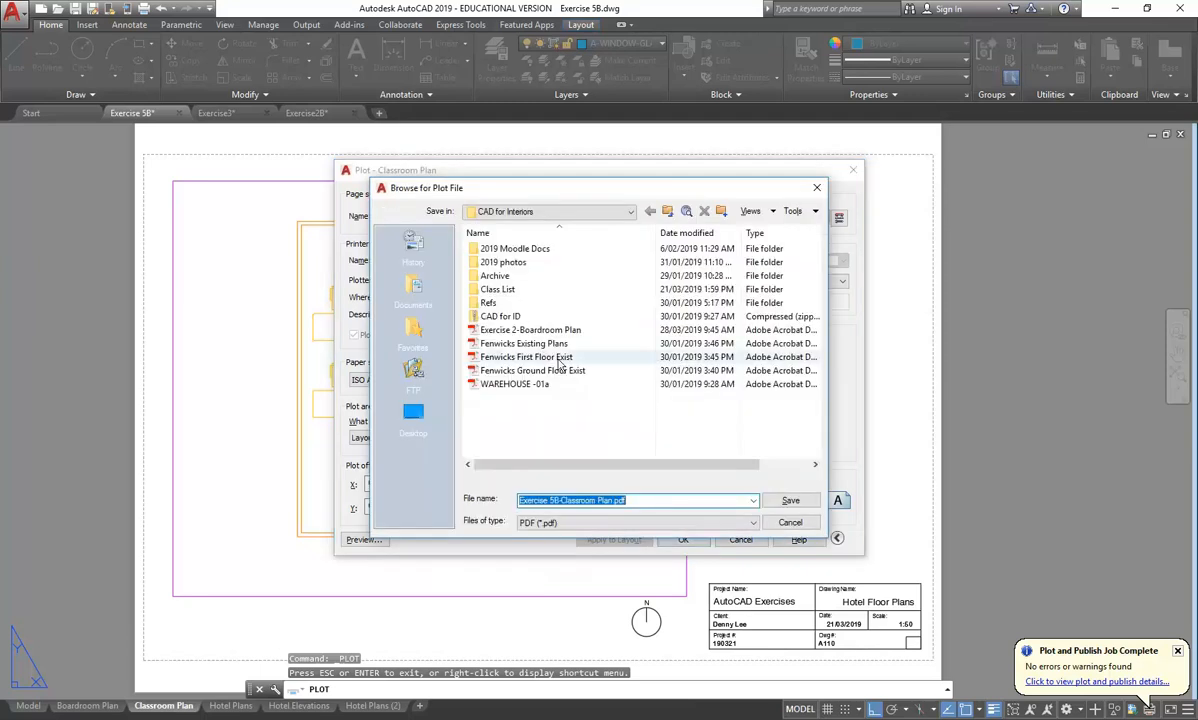
{"action": "left_click", "coordinate": [557, 500]}
{"action": "left_click_drag", "start_coordinate": [560, 500], "coordinate": [447, 503]}
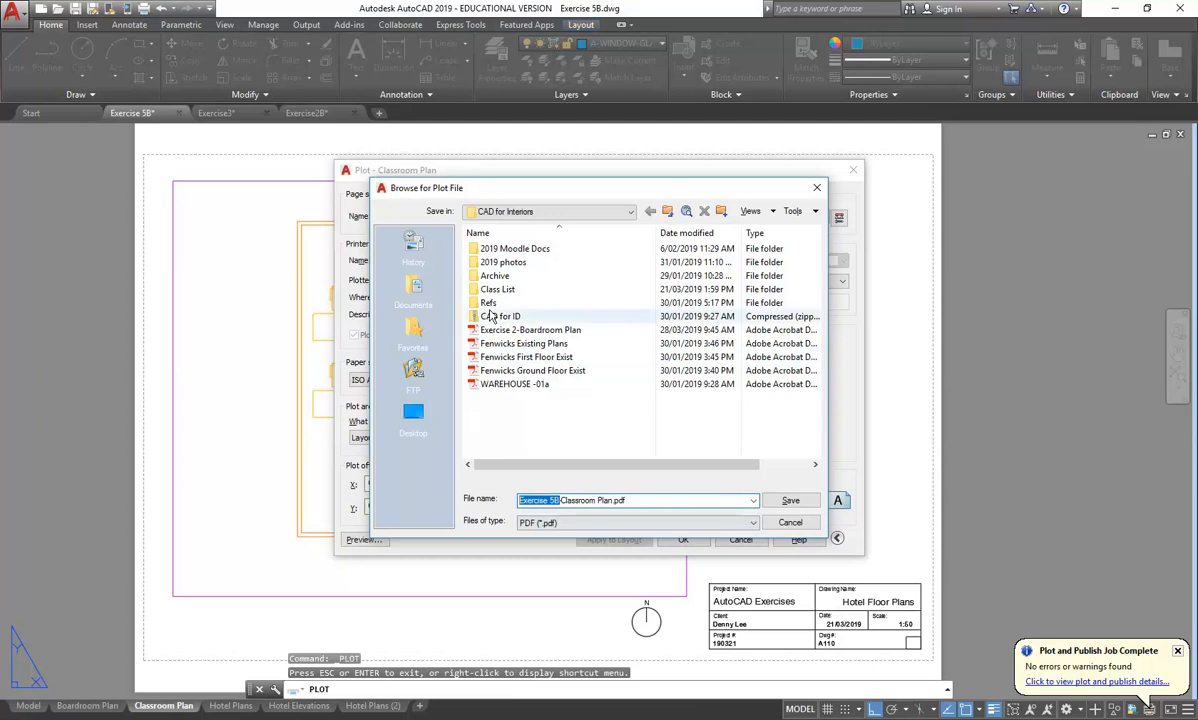
{"action": "left_click", "coordinate": [558, 500]}
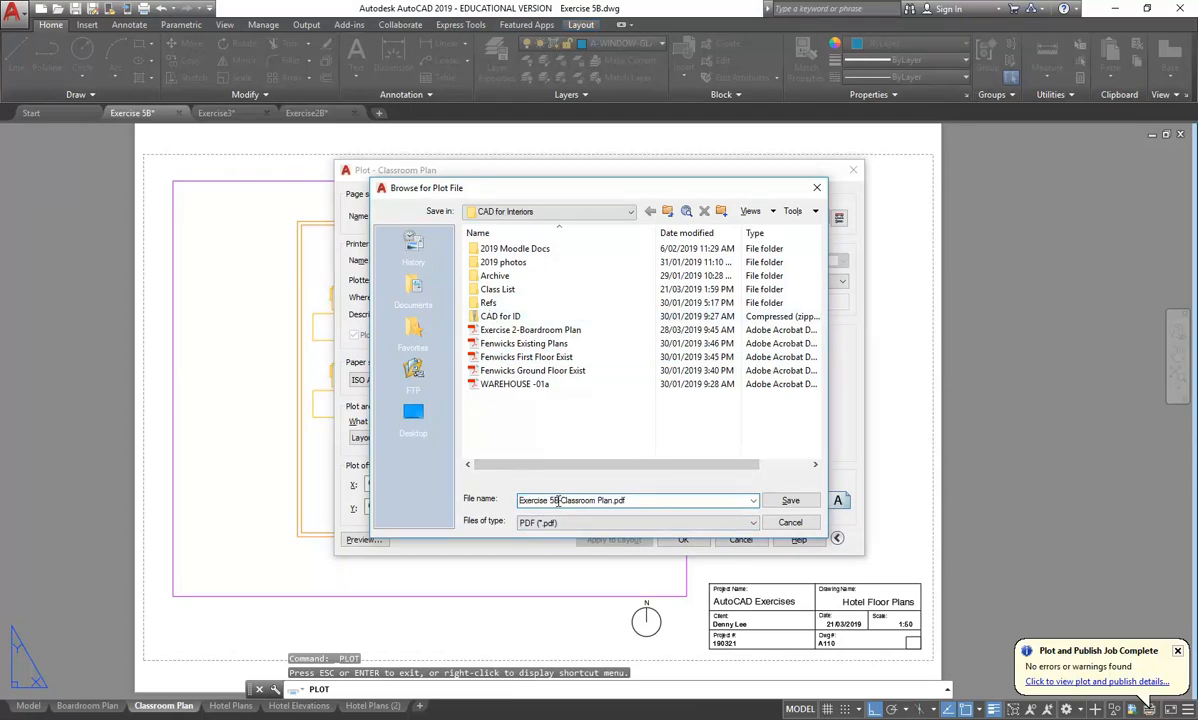
{"action": "type", "text": "3"}
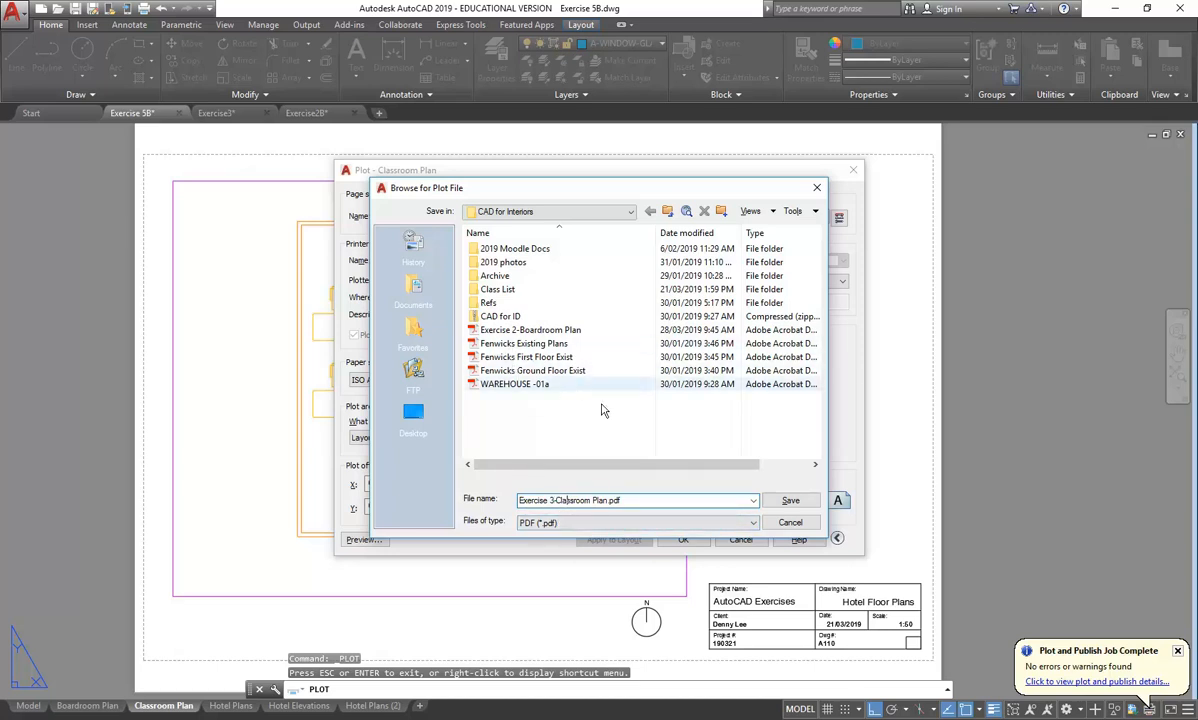
{"action": "left_click", "coordinate": [790, 502]}
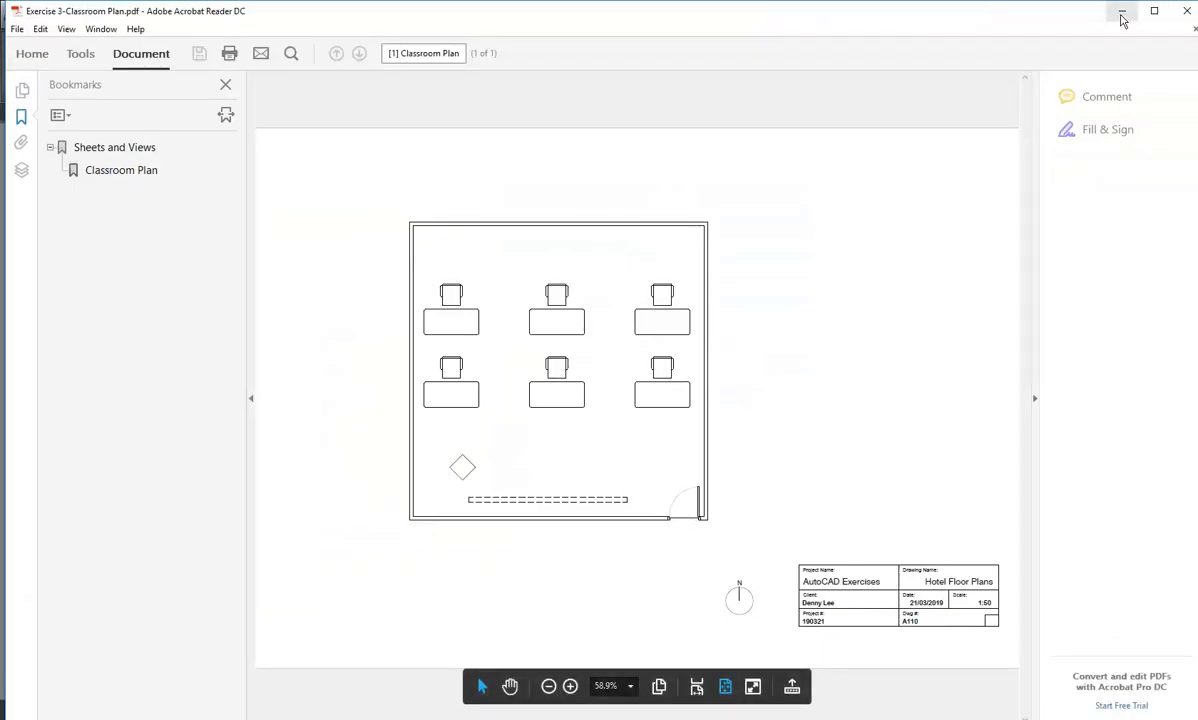
{"action": "left_click", "coordinate": [1187, 12]}
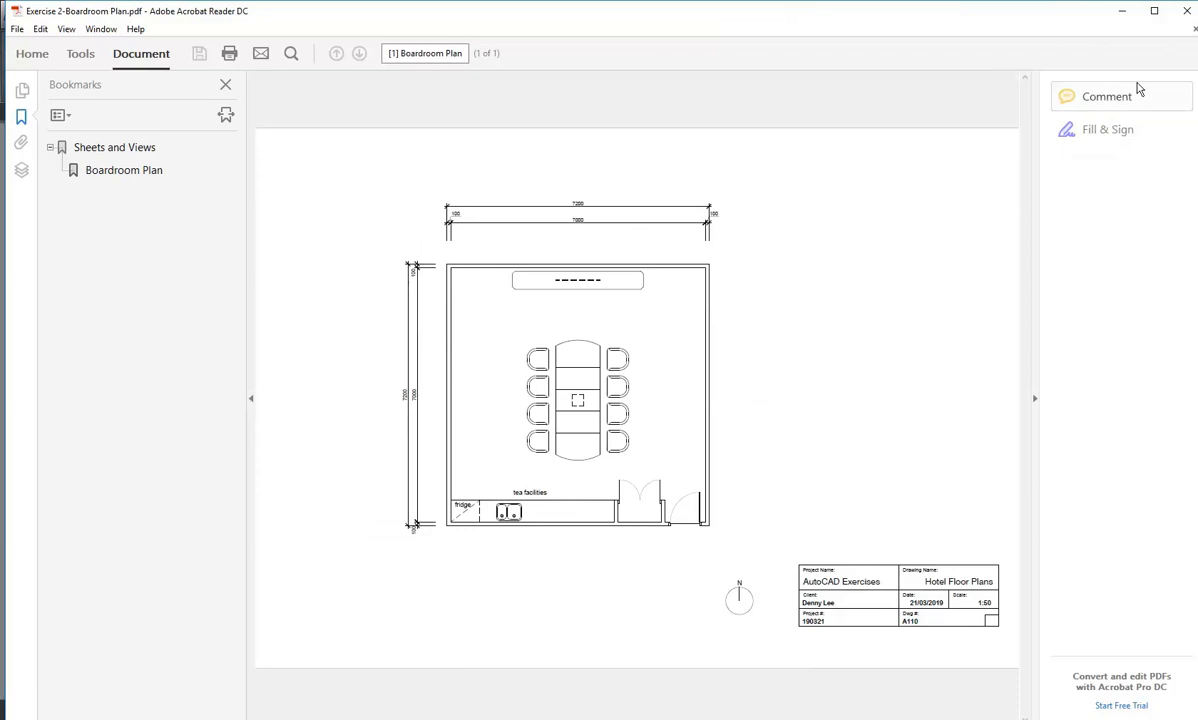
{"action": "left_click", "coordinate": [1122, 11]}
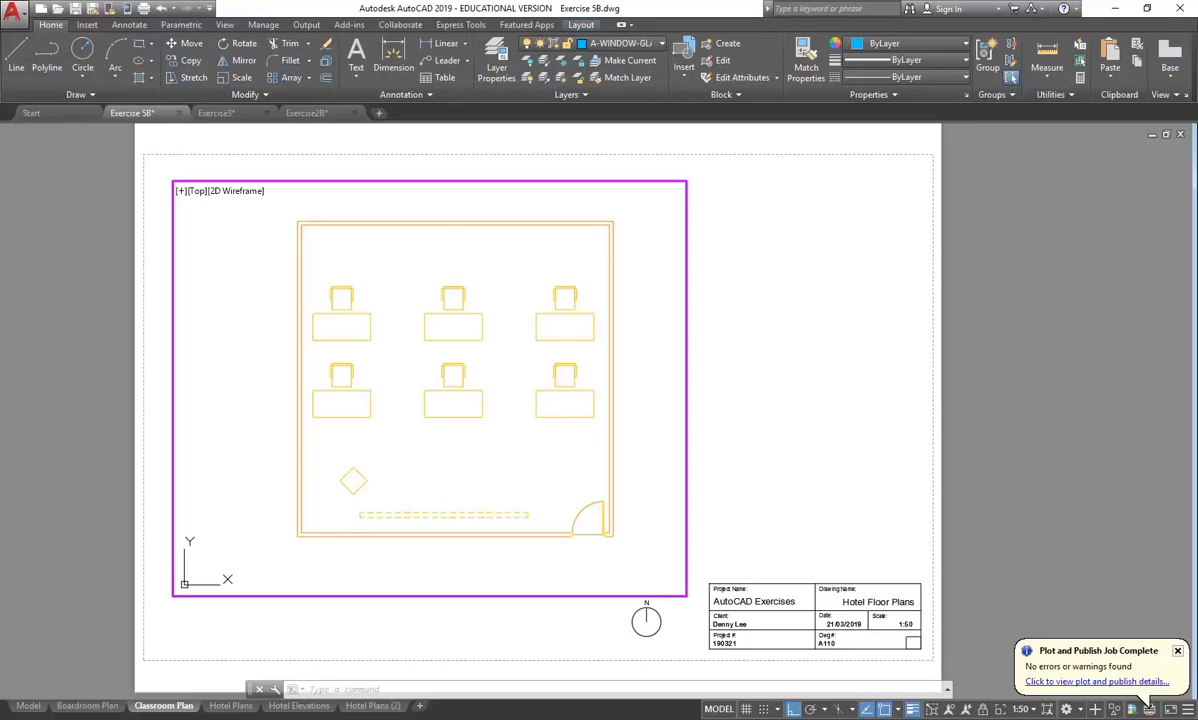
Switch to File Explorer and open the 2019 > CAD for Interiors folder to check the plotted PDFs.
{"action": "key", "text": "alt+Tab"}
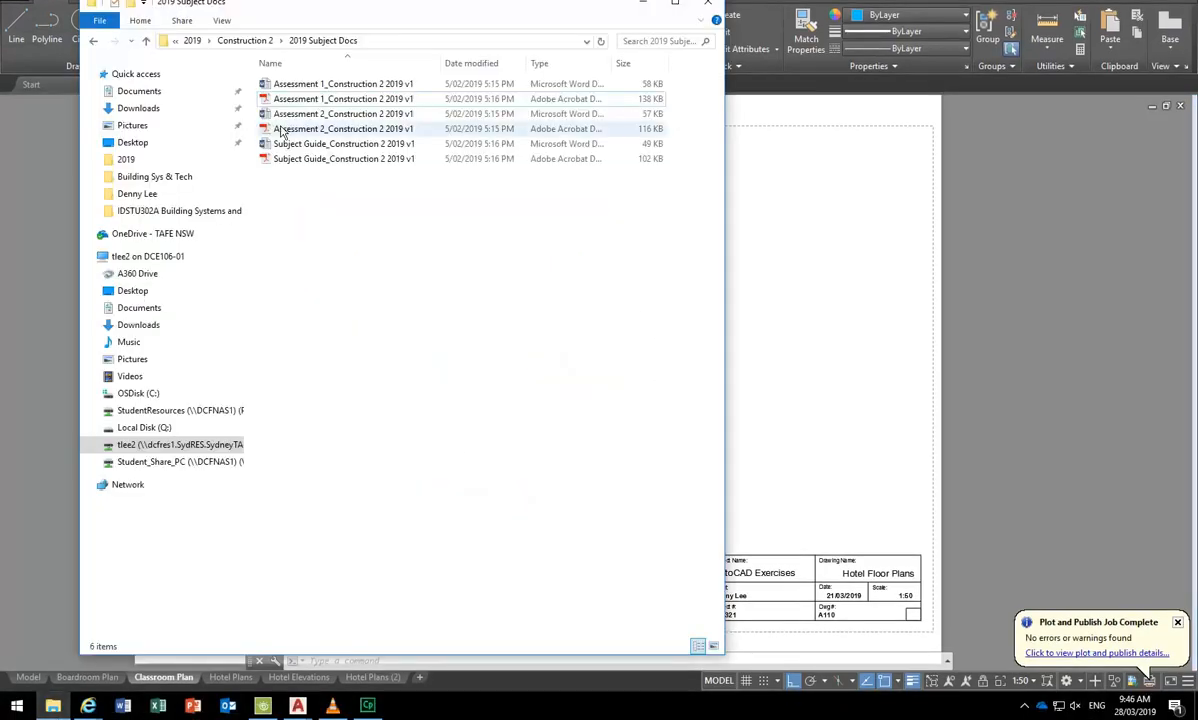
{"action": "left_click", "coordinate": [192, 40]}
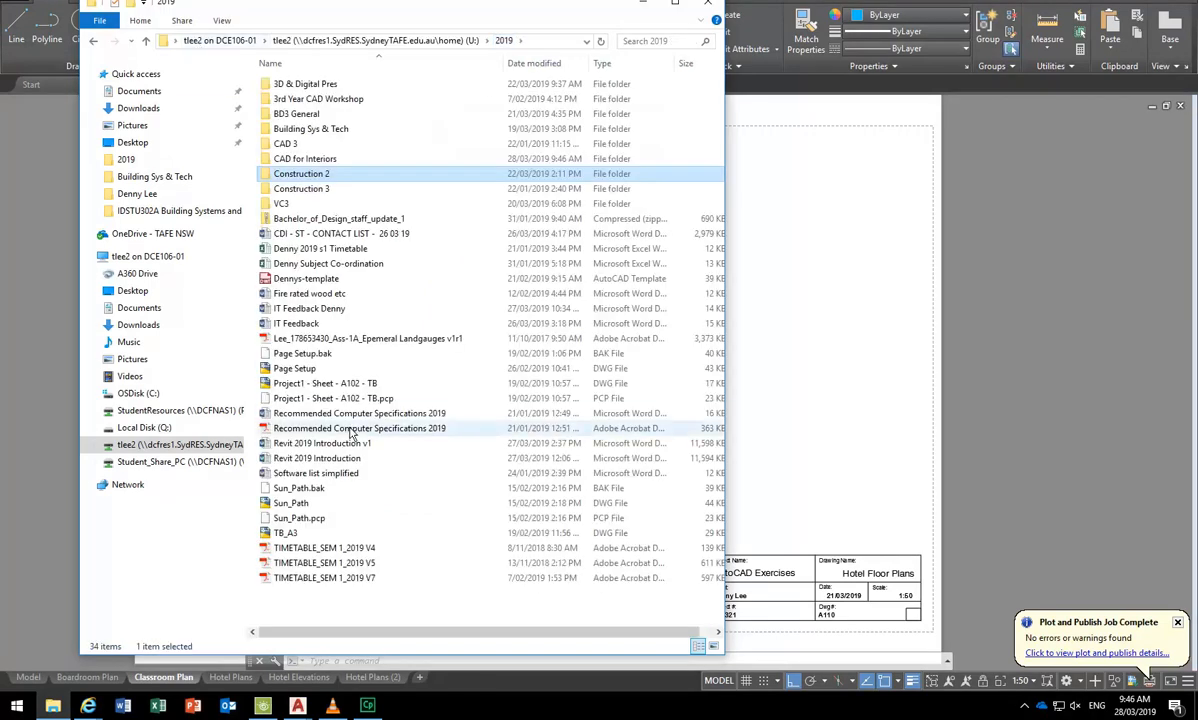
{"action": "double_click", "coordinate": [303, 159]}
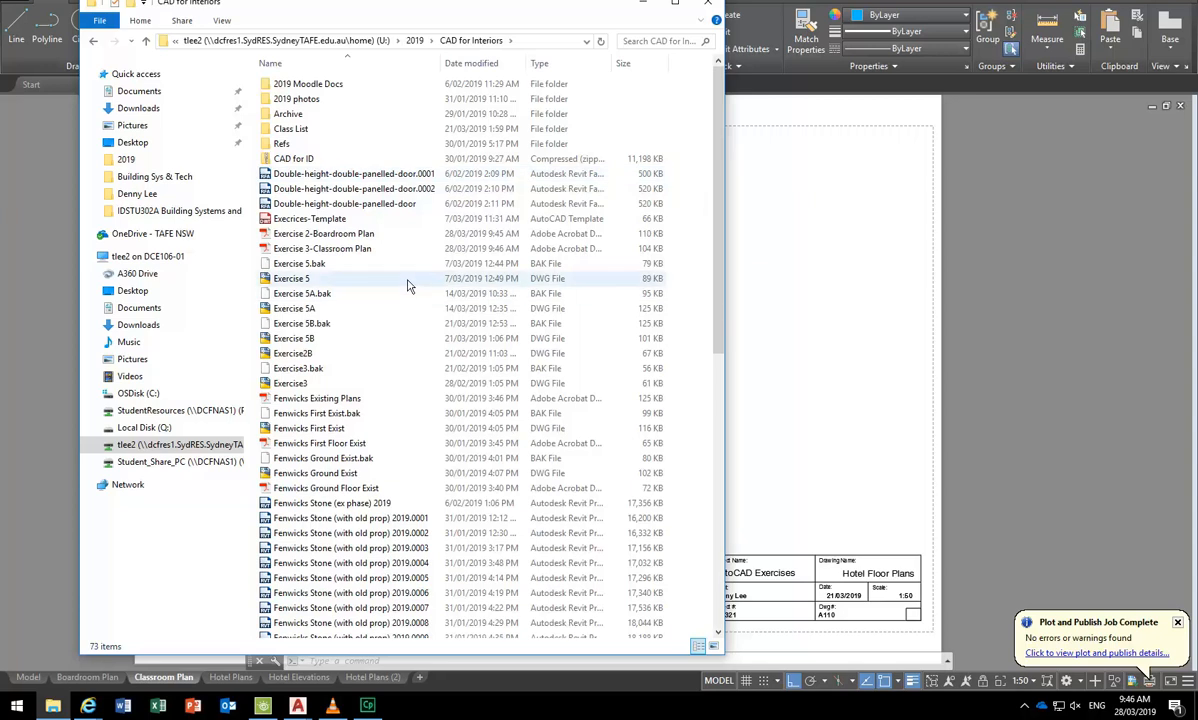
Combine Exercise 2-Boardroom Plan and Exercise 3-Classroom Plan into one PDF in Acrobat, declining to make Acrobat the default PDF application.
{"action": "left_click", "coordinate": [327, 234]}
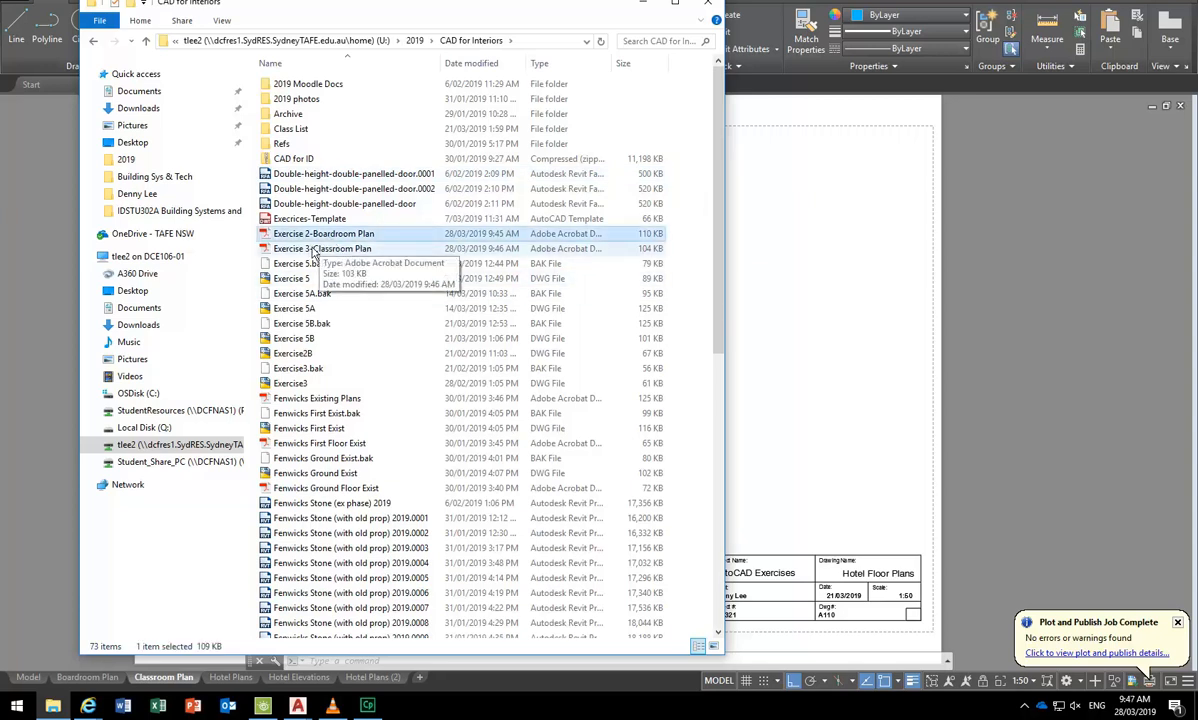
{"action": "left_click", "coordinate": [340, 248], "text": "shift"}
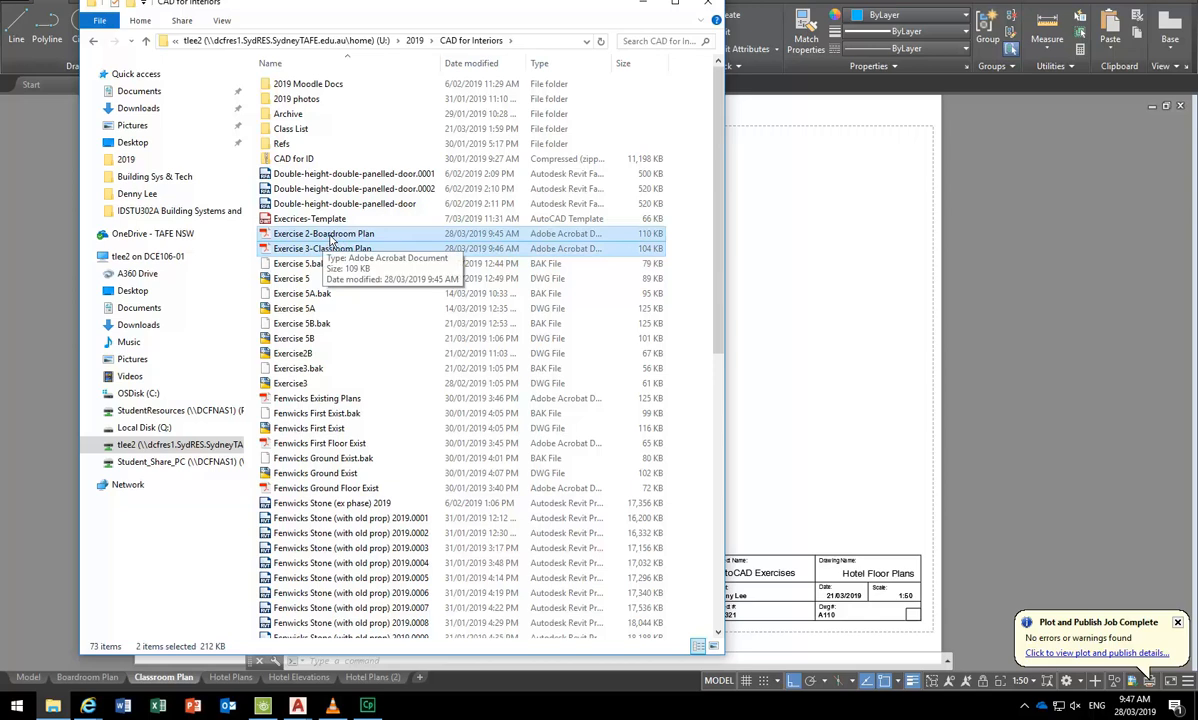
{"action": "left_click", "coordinate": [313, 236]}
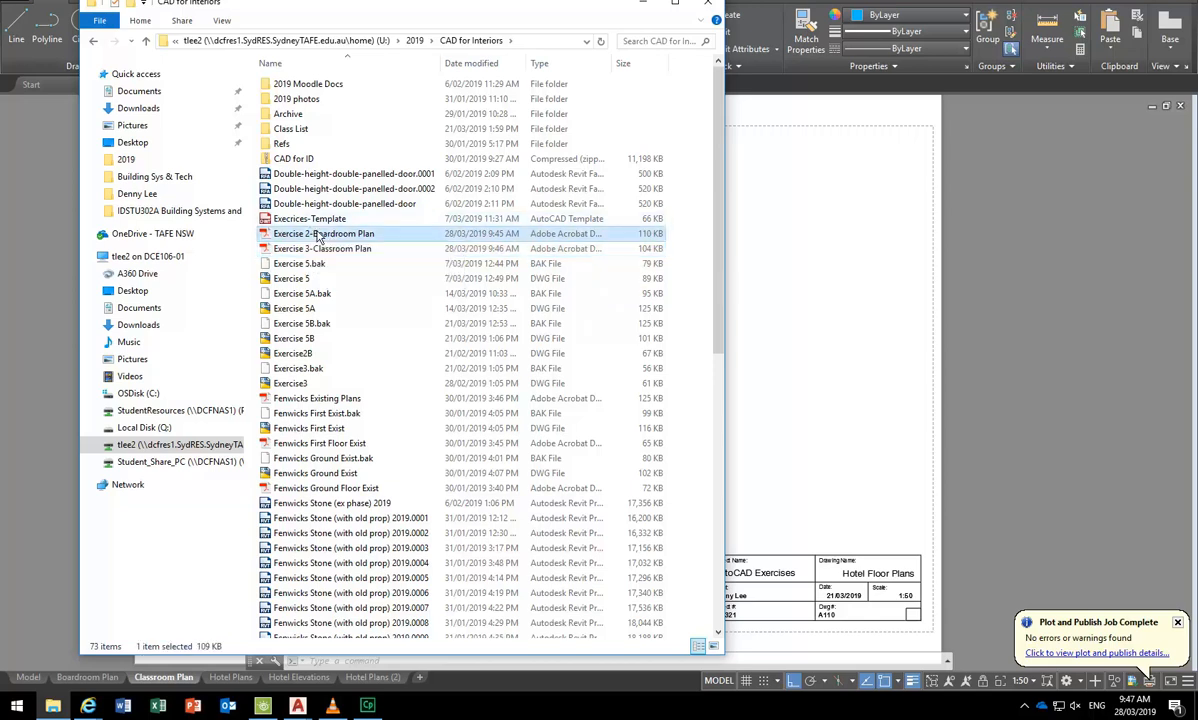
{"action": "left_click", "coordinate": [313, 249], "text": "ctrl"}
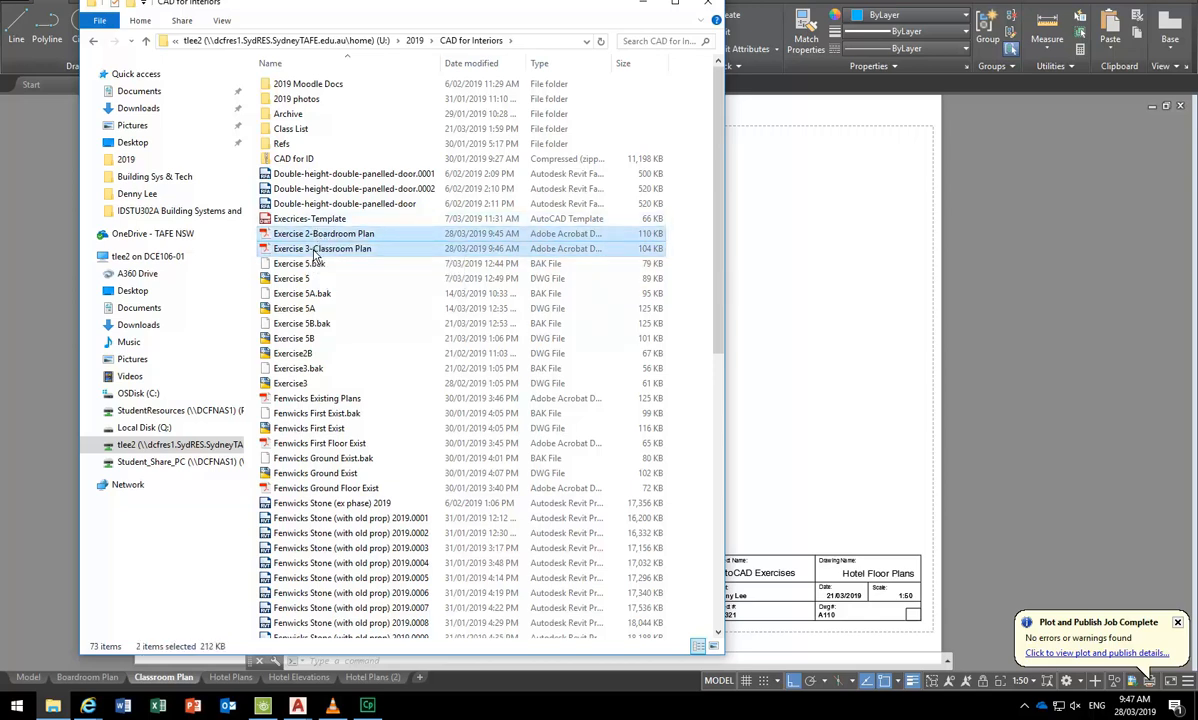
{"action": "right_click", "coordinate": [314, 257]}
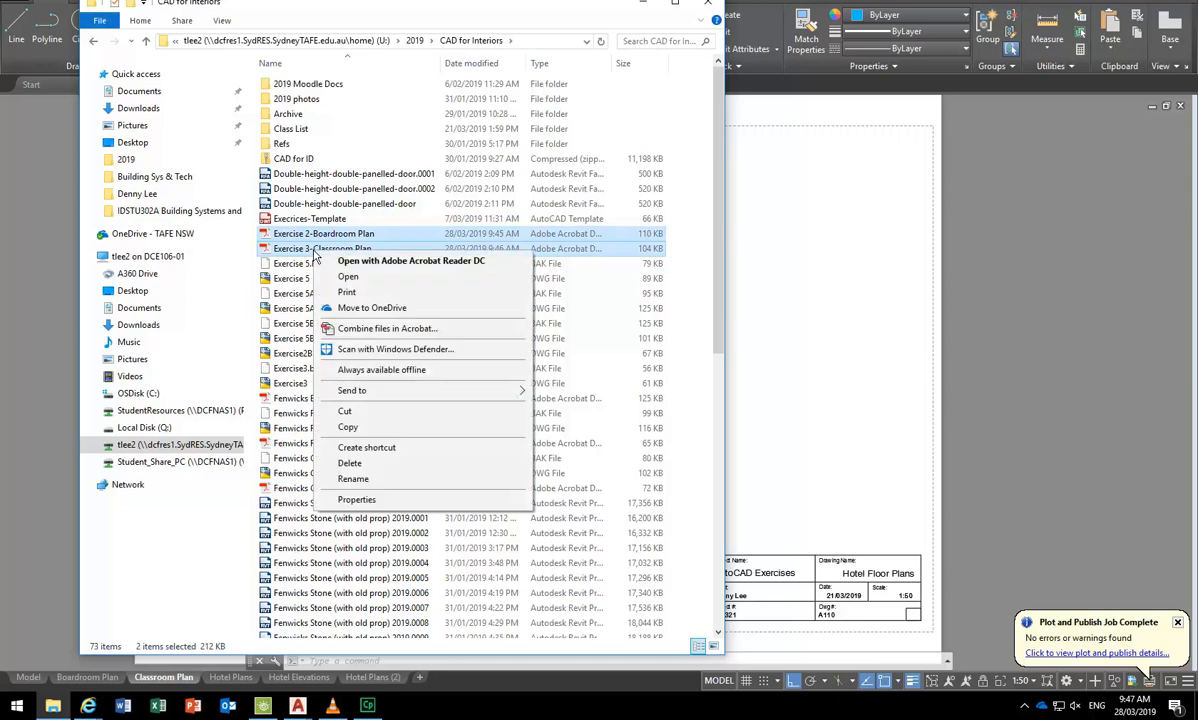
{"action": "left_click", "coordinate": [372, 329]}
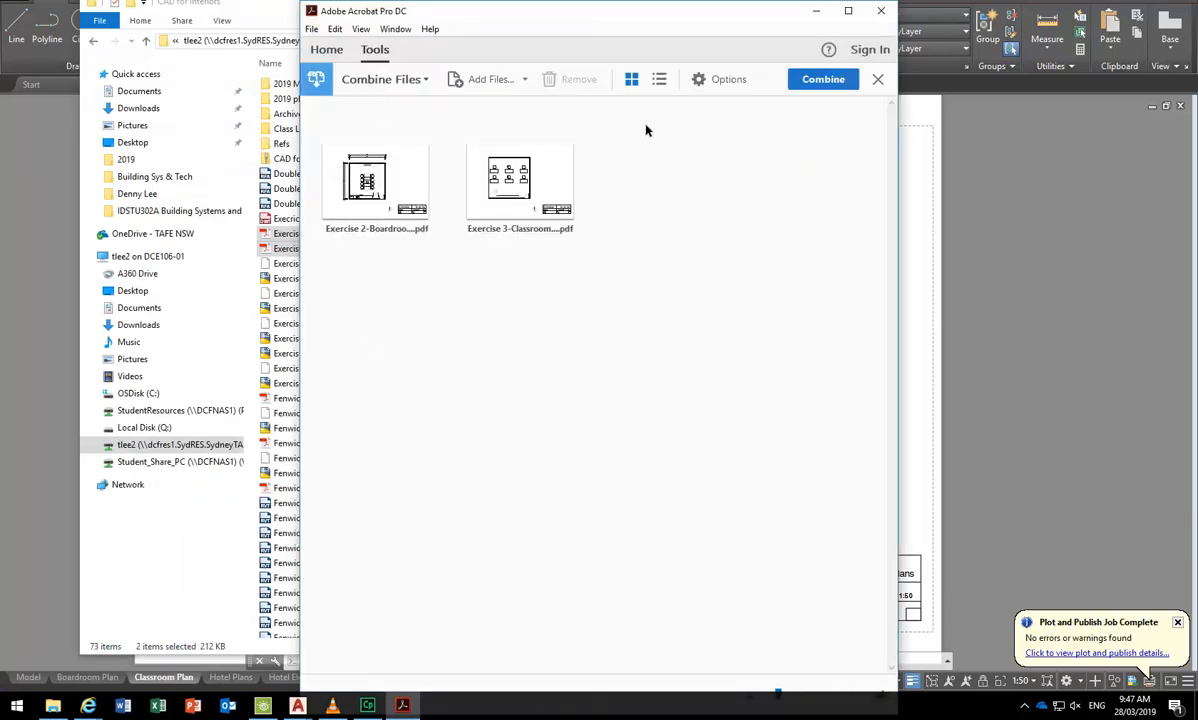
{"action": "left_click", "coordinate": [822, 80]}
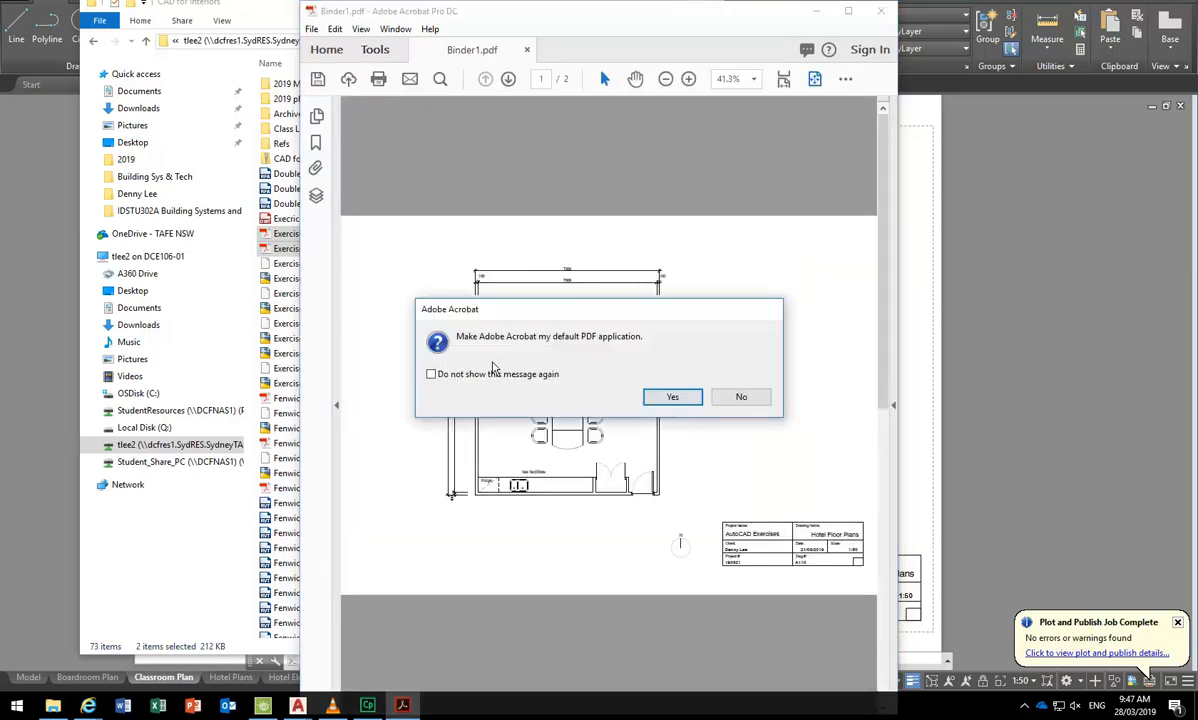
{"action": "left_click", "coordinate": [743, 397]}
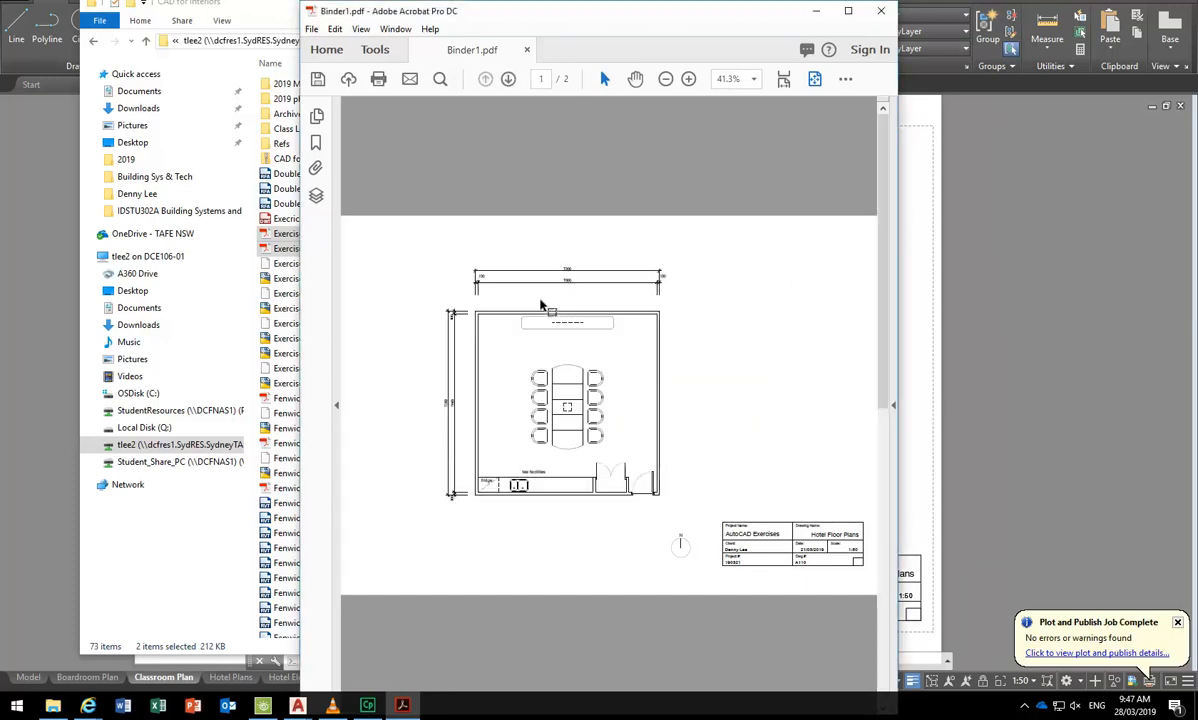
Start saving the combined PDF as a new file and choose the 2019 > CAD for Interiors folder on the U: drive.
{"action": "left_click", "coordinate": [312, 29]}
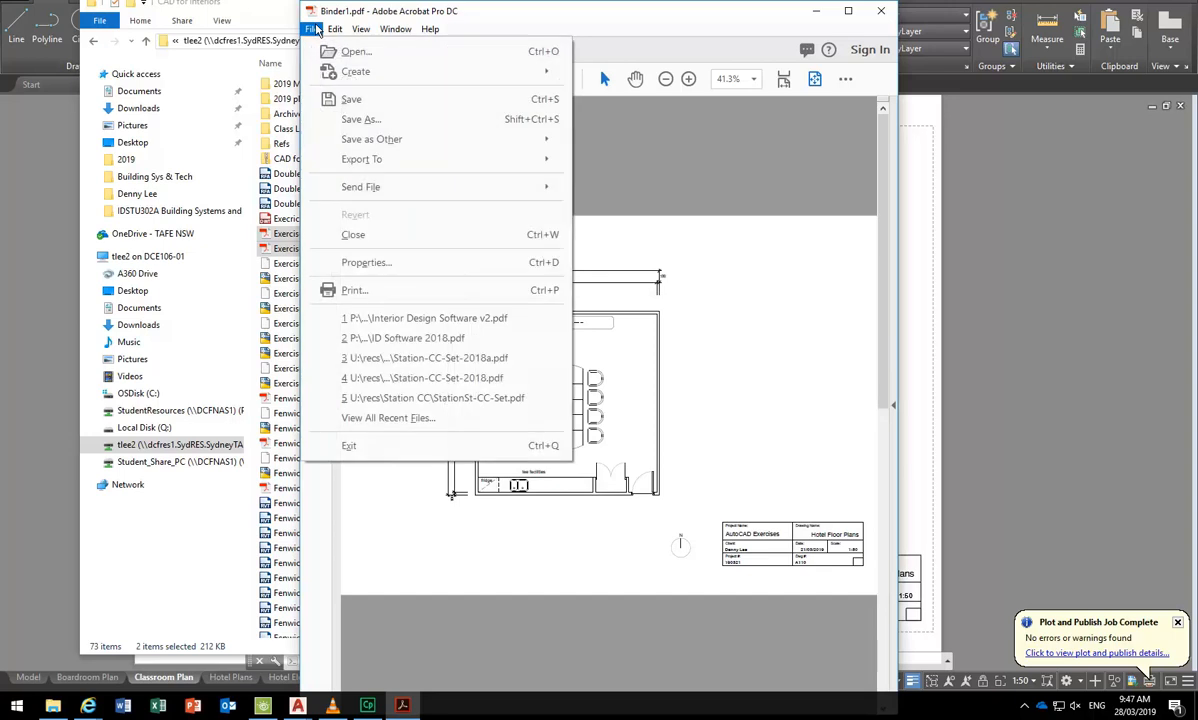
{"action": "left_click", "coordinate": [353, 120]}
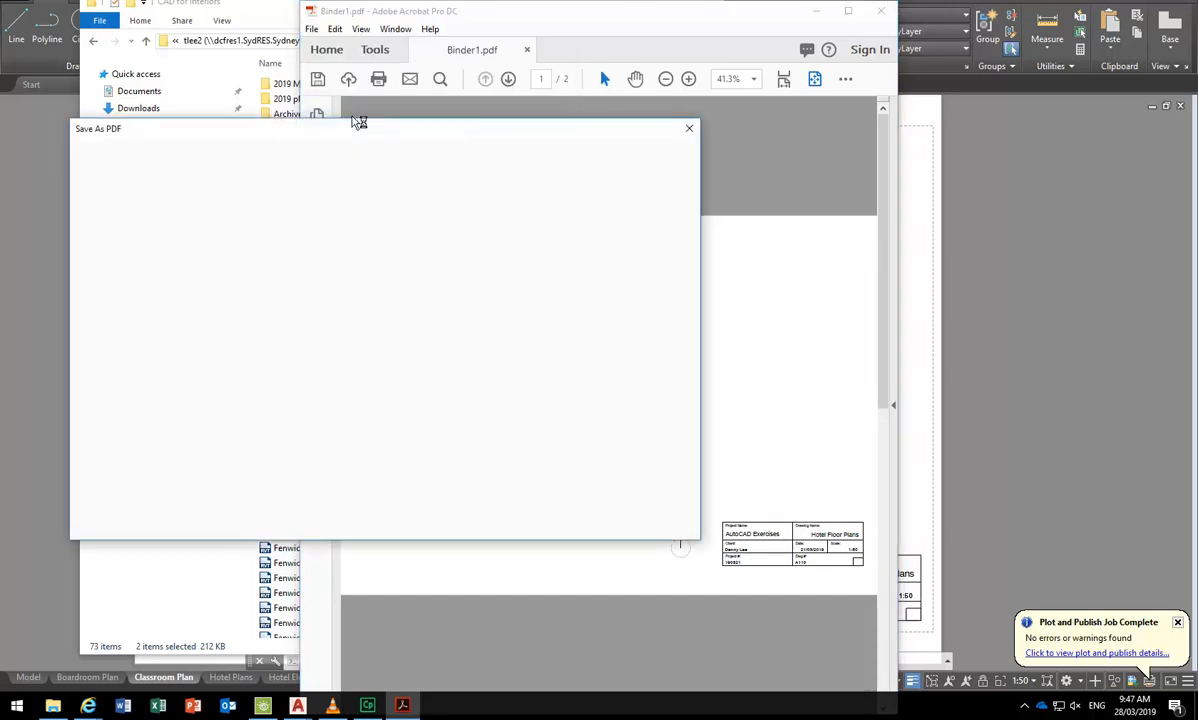
{"action": "left_click", "coordinate": [558, 512]}
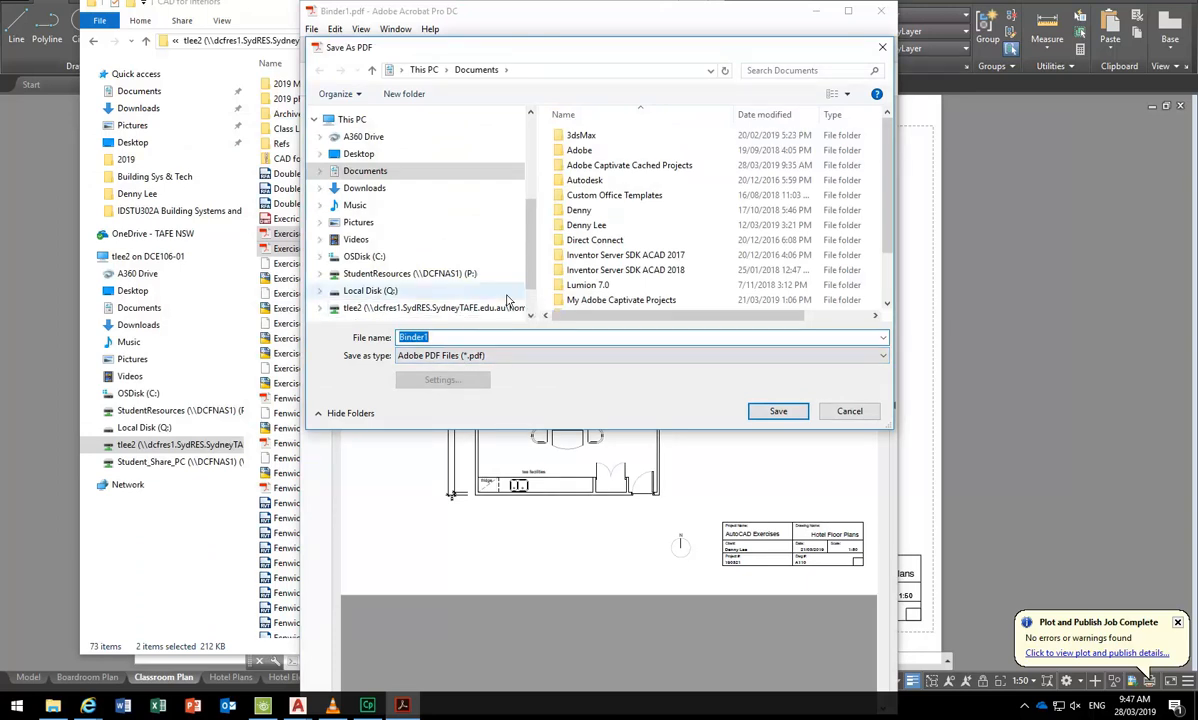
{"action": "left_click", "coordinate": [479, 310]}
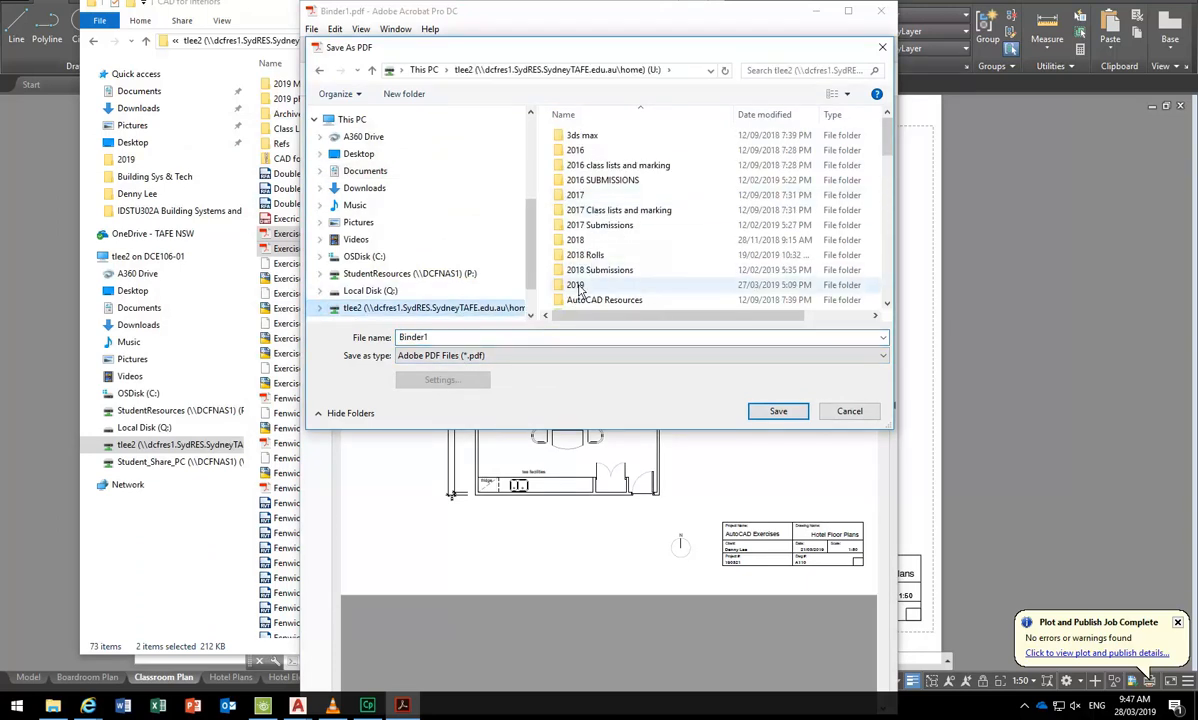
{"action": "double_click", "coordinate": [575, 220]}
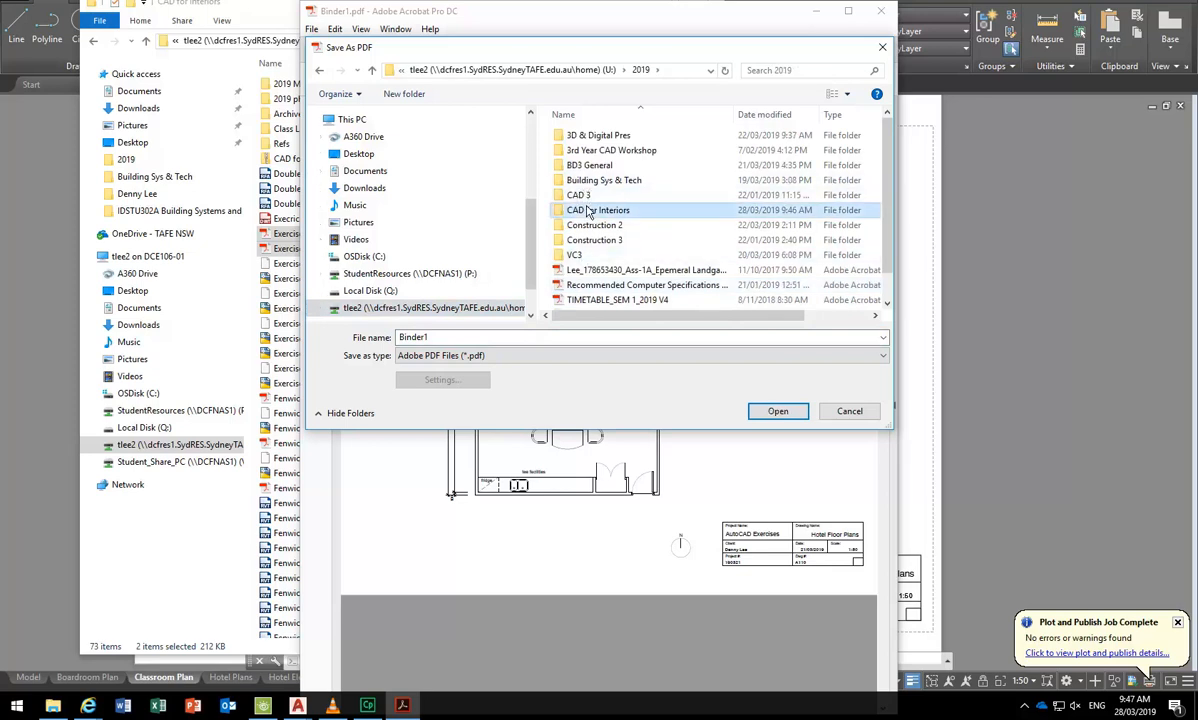
{"action": "double_click", "coordinate": [592, 210]}
Name the combined PDF Exercise 1-6, save it, and look through its pages.
{"action": "double_click", "coordinate": [482, 336]}
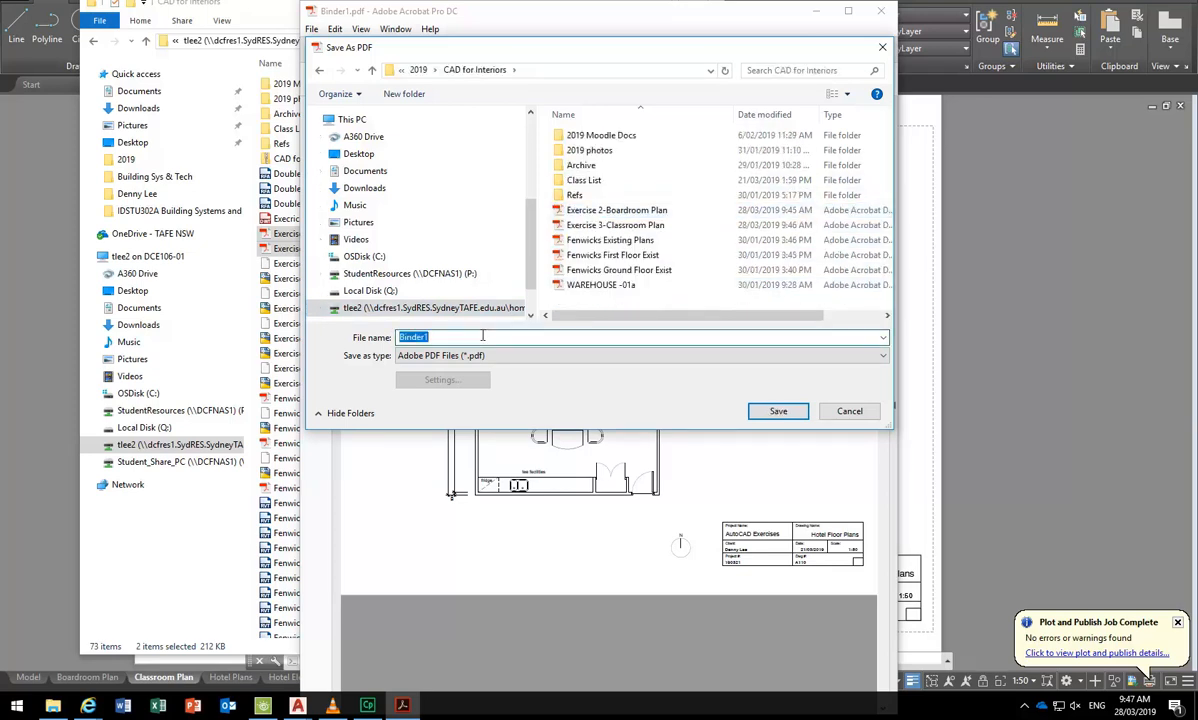
{"action": "type", "text": "Exercis"}
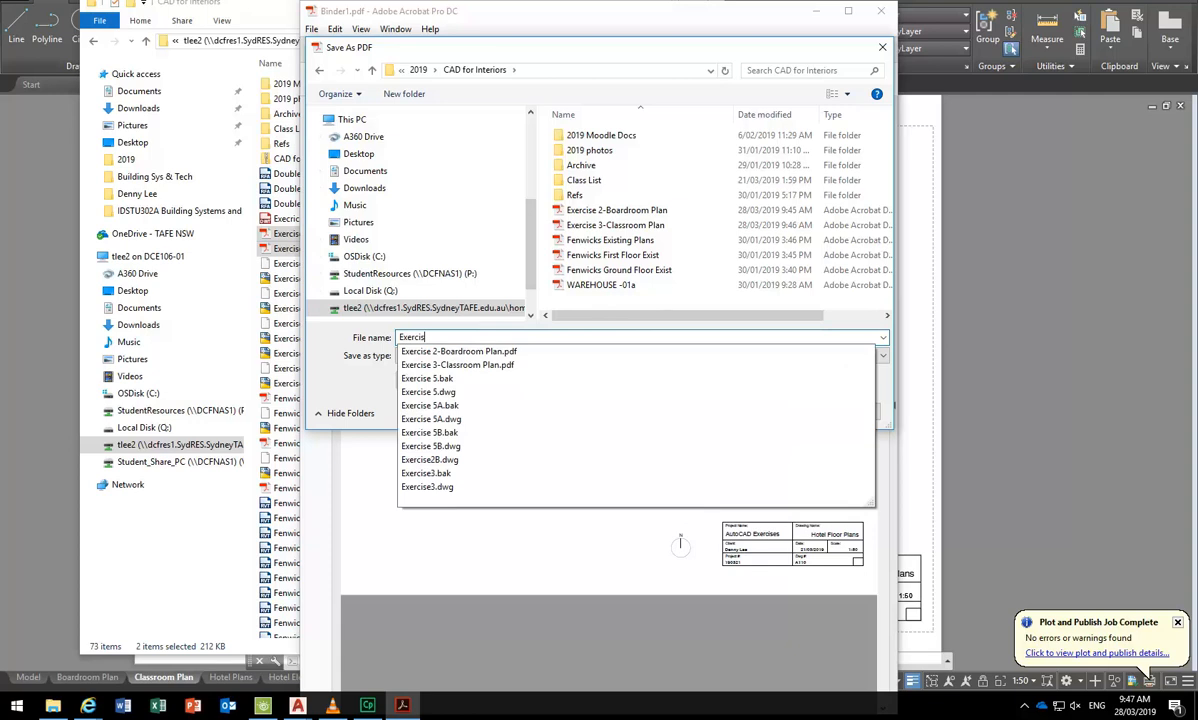
{"action": "type", "text": "e"}
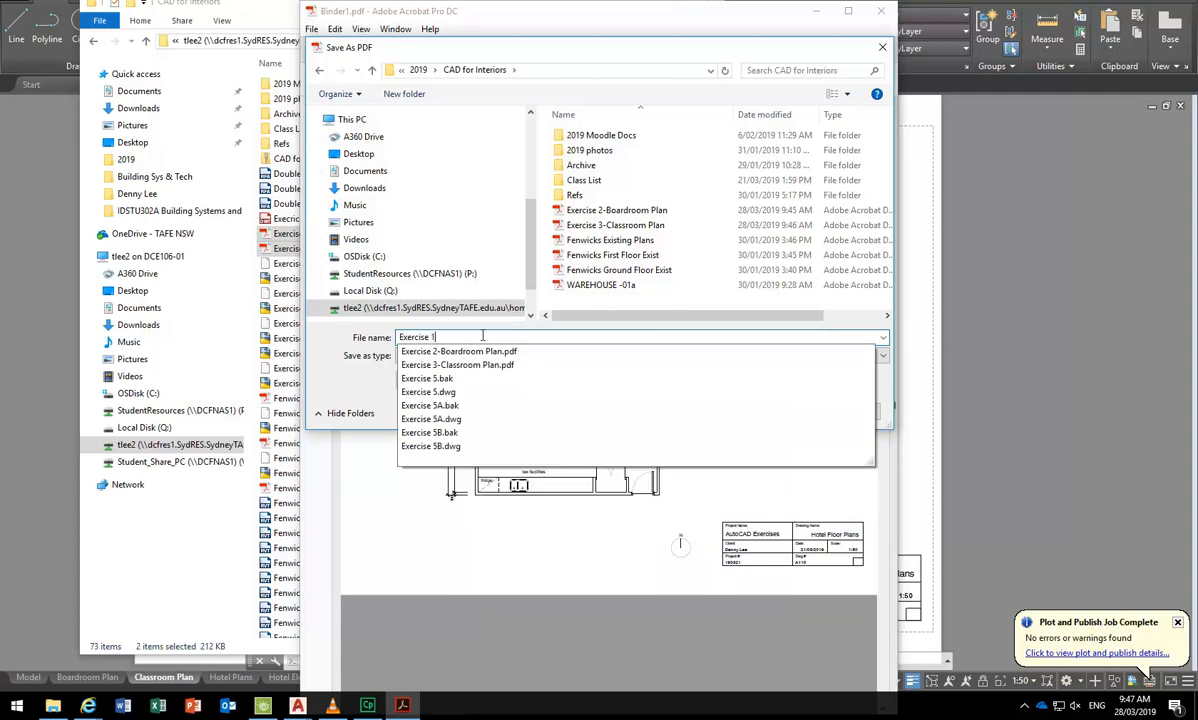
{"action": "type", "text": " 1-6"}
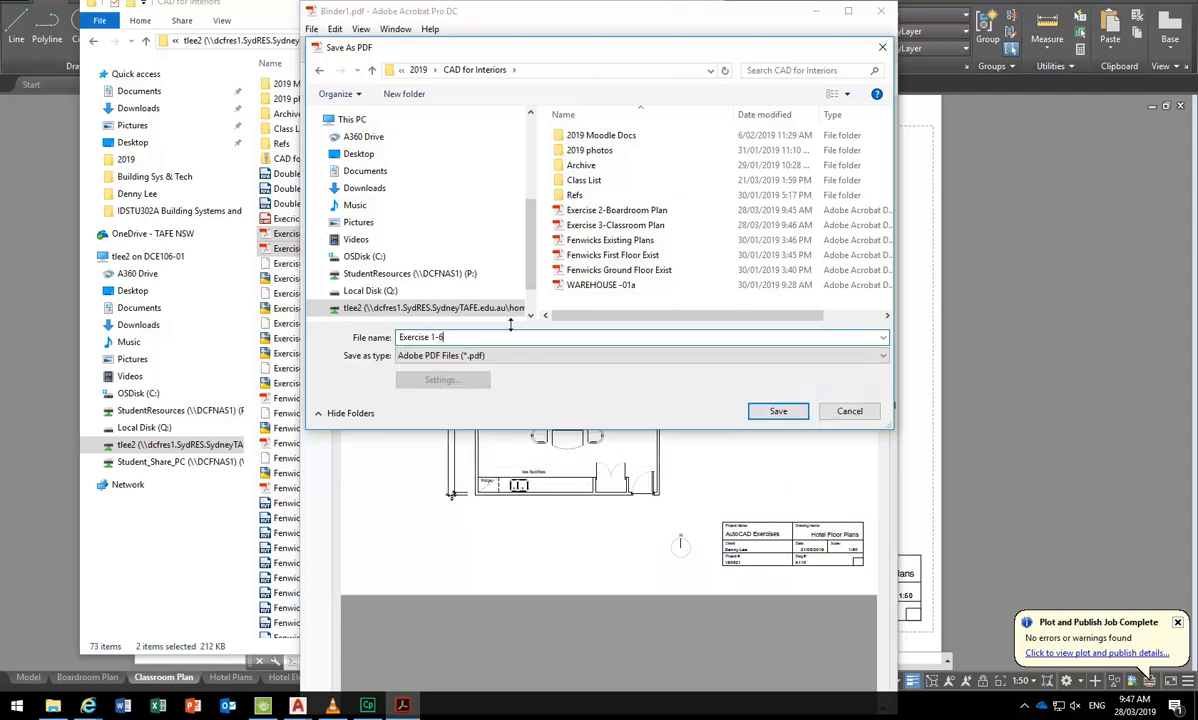
{"action": "left_click", "coordinate": [779, 411]}
{"action": "left_click", "coordinate": [779, 412]}
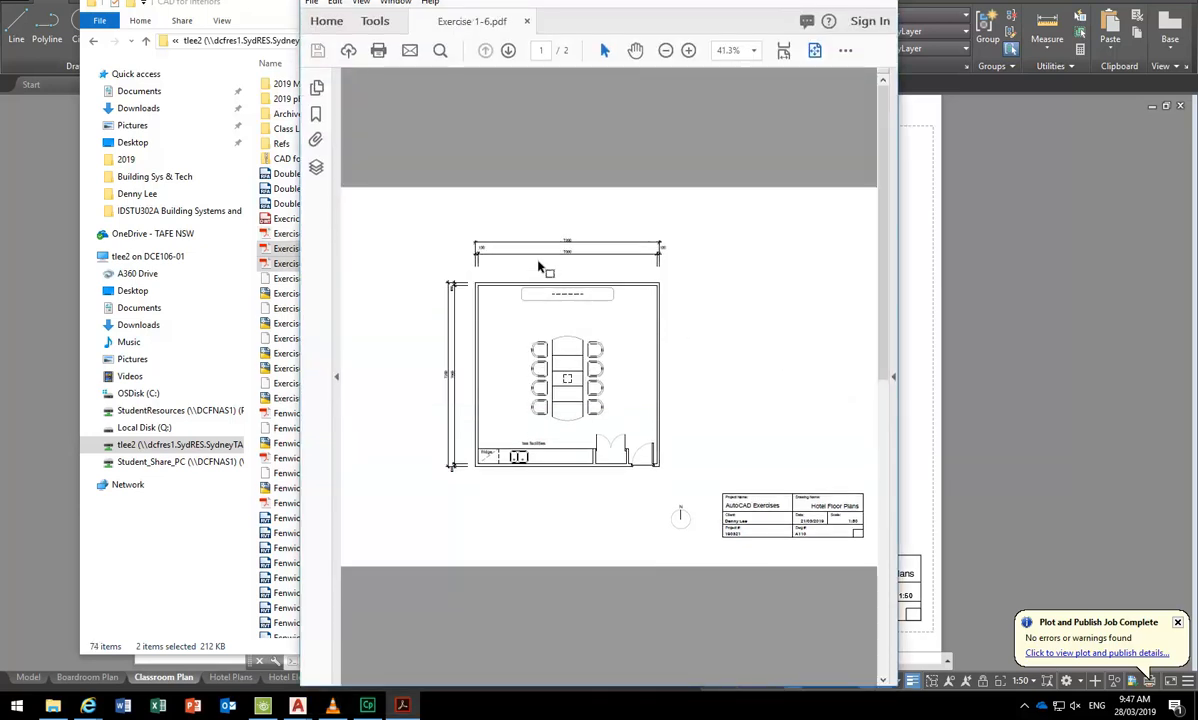
{"action": "scroll", "coordinate": [557, 272], "scroll_direction": "down", "scroll_amount": 2}
{"action": "scroll", "coordinate": [557, 272], "scroll_direction": "up", "scroll_amount": 2}
Switch to the assessment brief in the browser, review its lineweight, scale and annotation requirements and exercise list, and minimise the browser.
{"action": "mouse_move", "coordinate": [88, 706]}
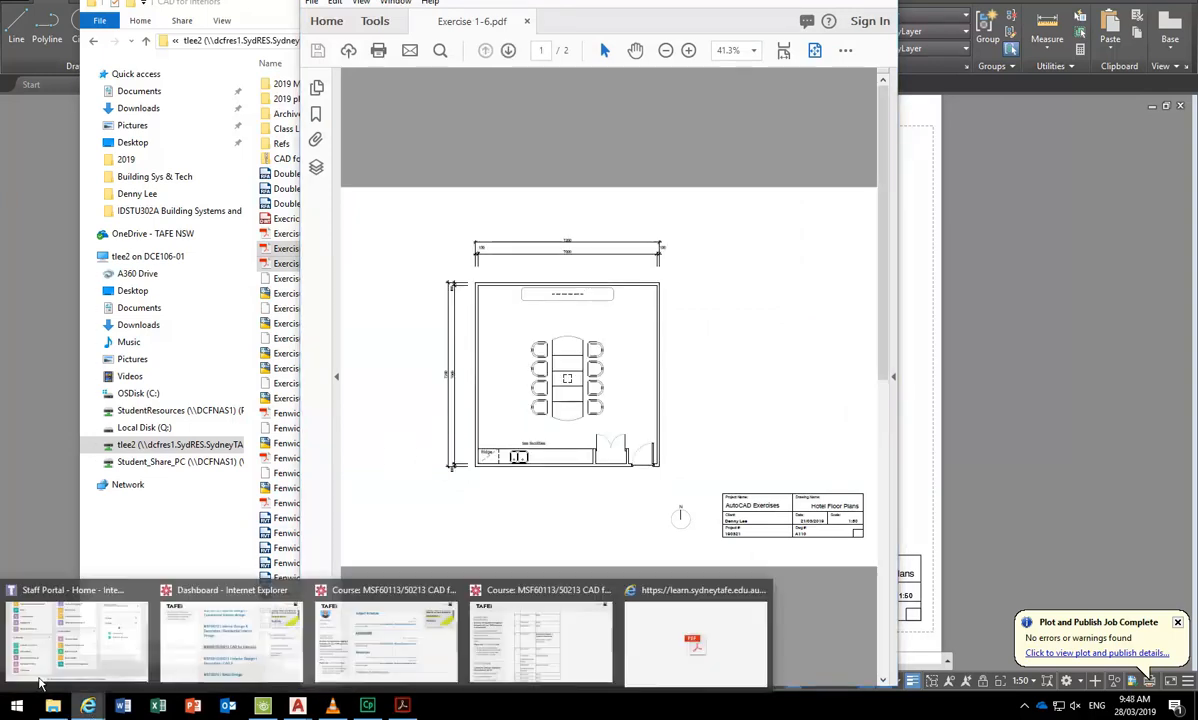
{"action": "left_click", "coordinate": [690, 652]}
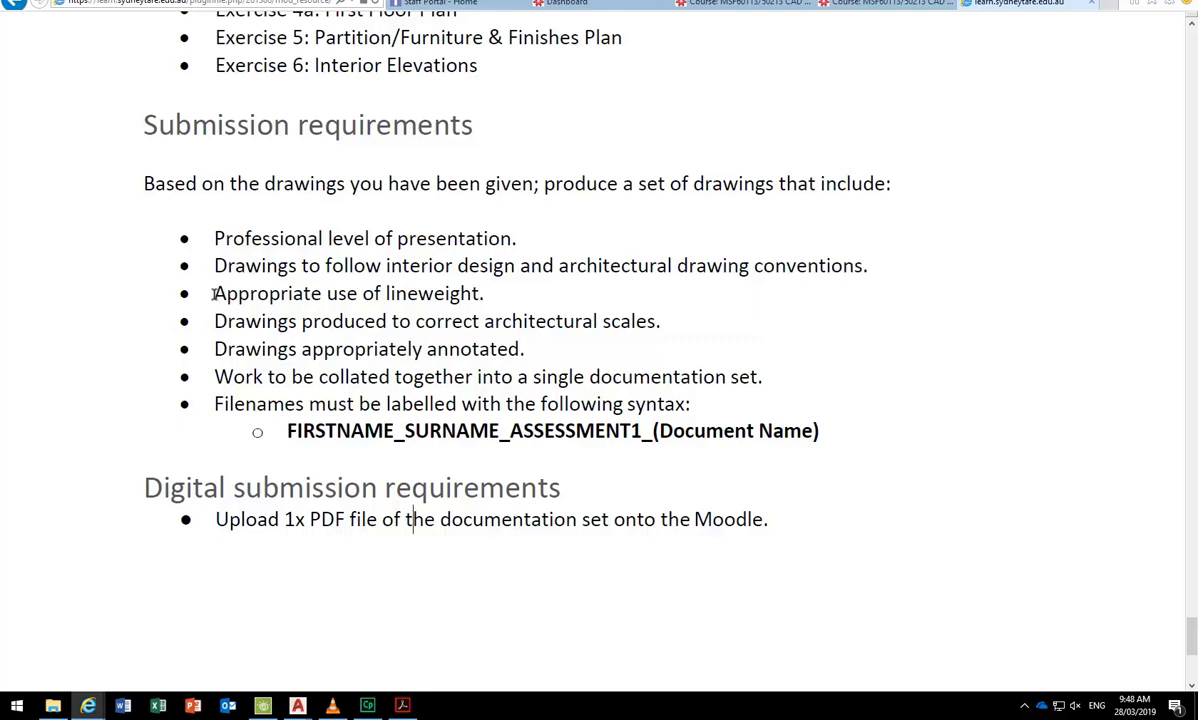
{"action": "left_click_drag", "start_coordinate": [213, 293], "coordinate": [480, 293]}
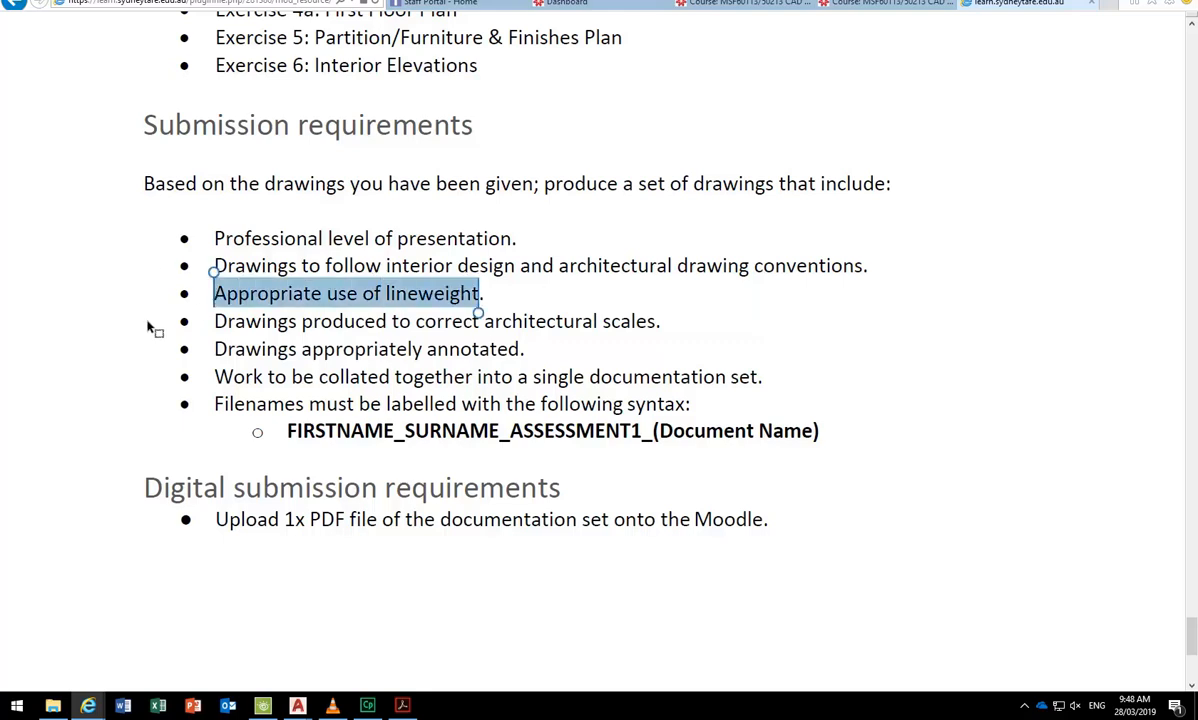
{"action": "left_click_drag", "start_coordinate": [213, 321], "coordinate": [655, 321]}
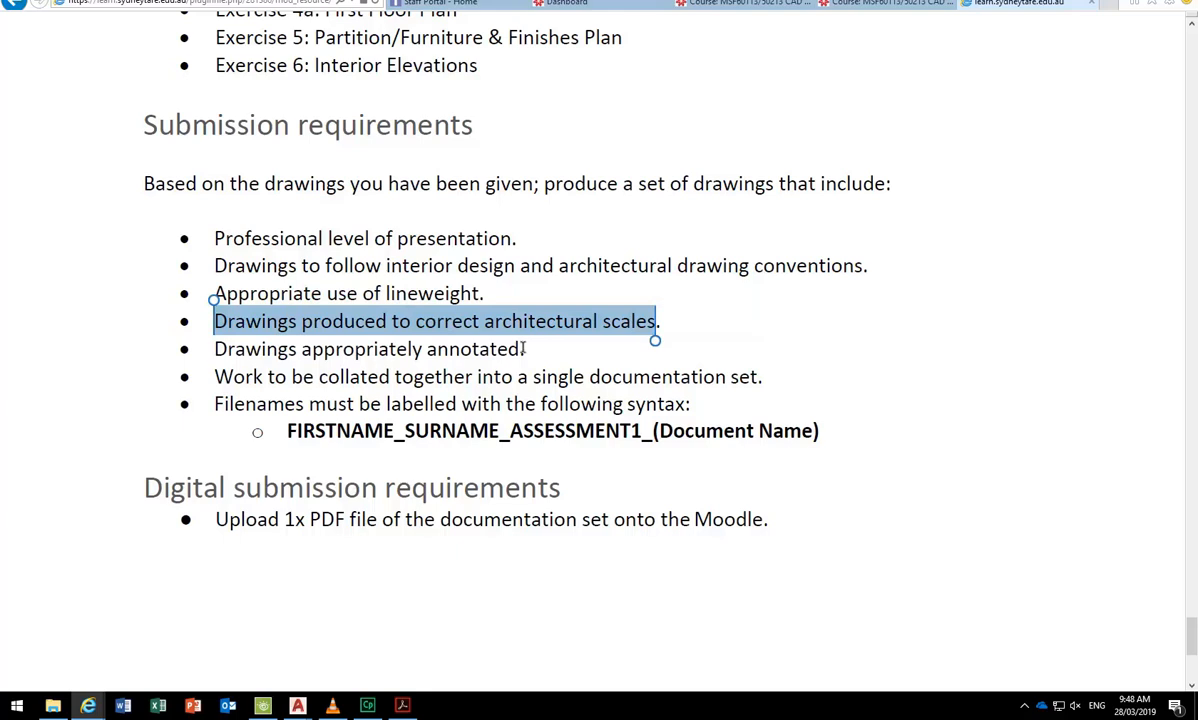
{"action": "left_click", "coordinate": [323, 348]}
{"action": "left_click_drag", "start_coordinate": [215, 349], "coordinate": [520, 349]}
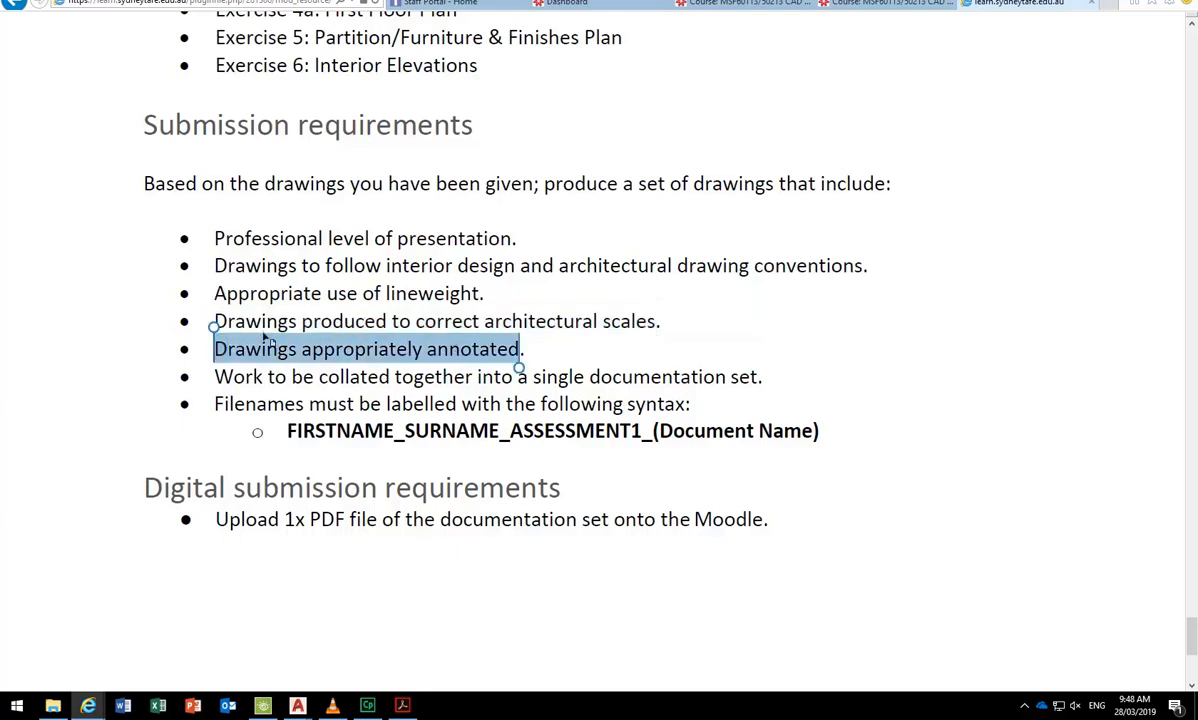
{"action": "left_click", "coordinate": [217, 347]}
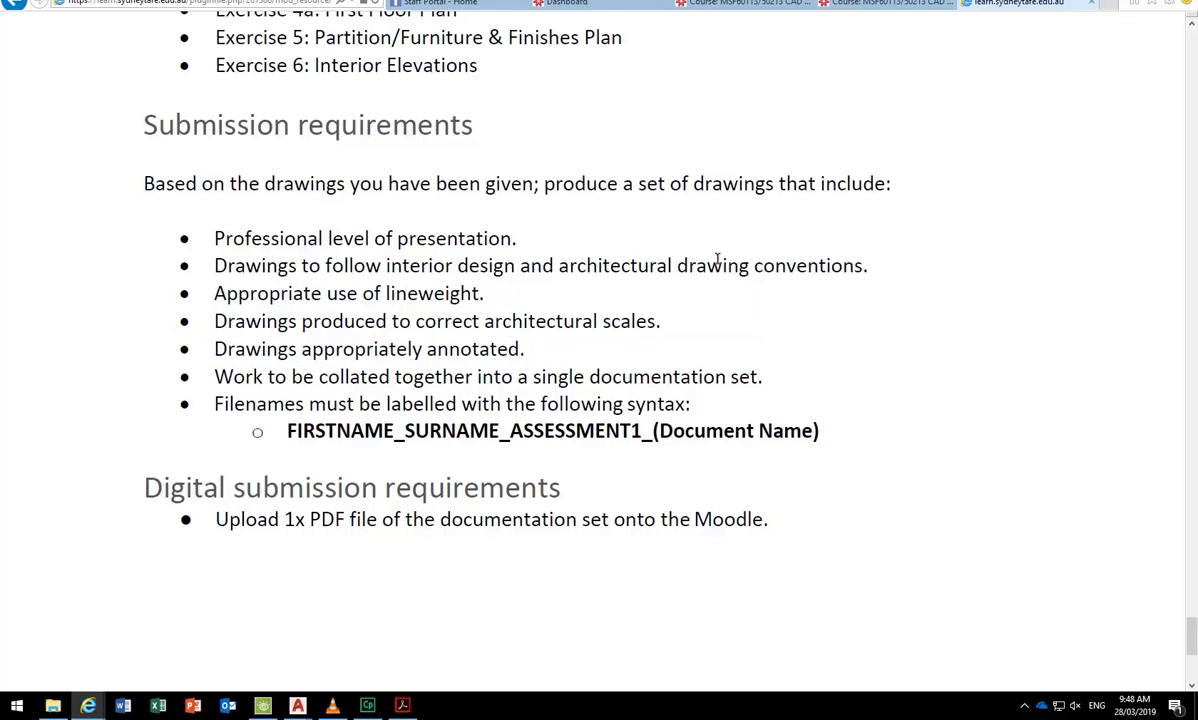
{"action": "scroll", "coordinate": [722, 262], "scroll_direction": "up", "scroll_amount": 3}
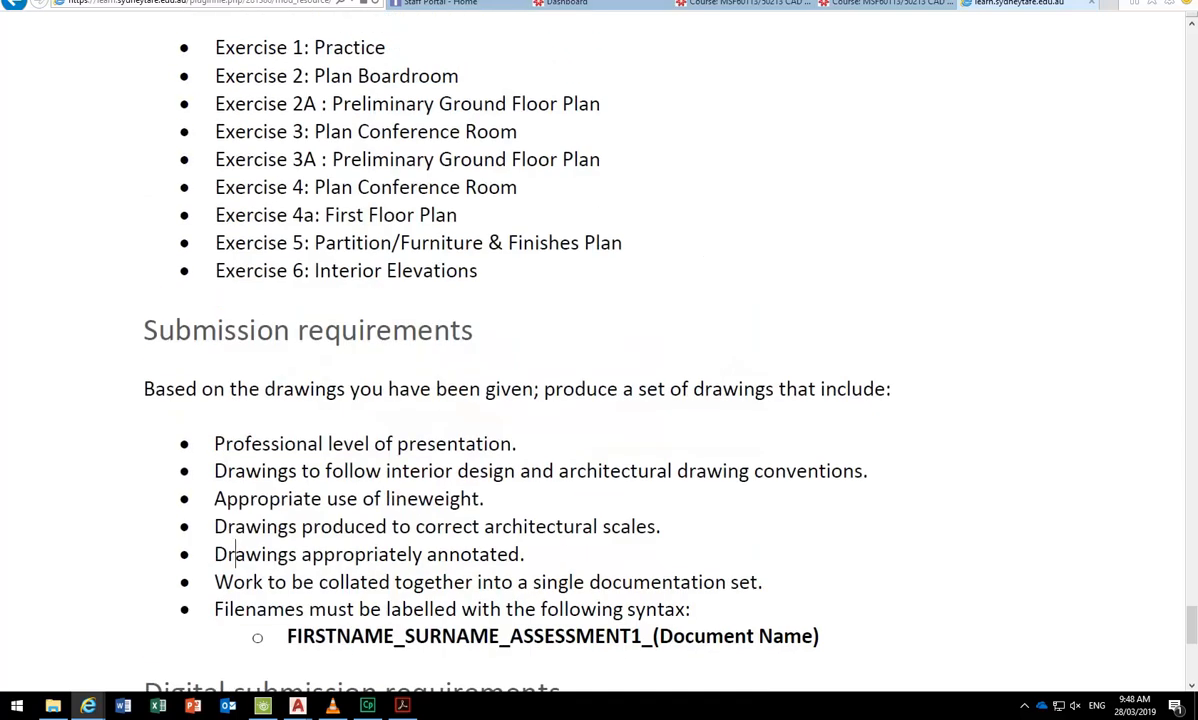
{"action": "left_click", "coordinate": [1127, 8]}
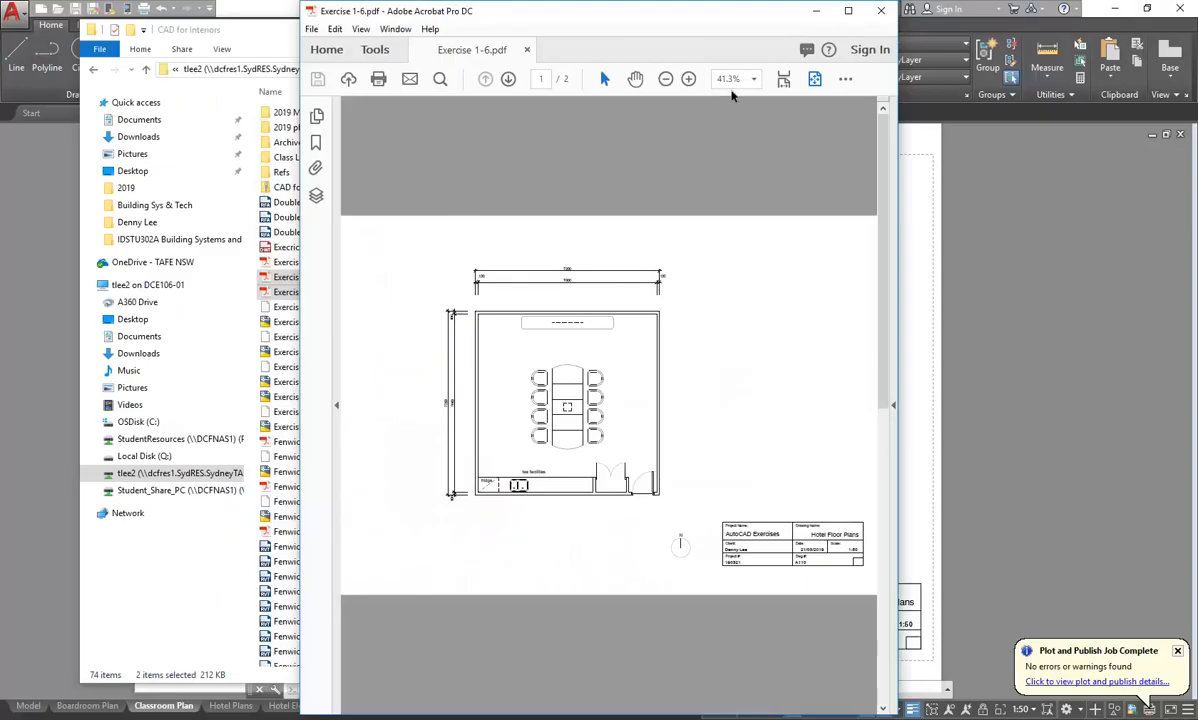
Minimise the combined PDF, select Exercise 1-6 in File Explorer, and return to AutoCAD to deactivate the Classroom Plan layout's viewport.
{"action": "left_click", "coordinate": [818, 13]}
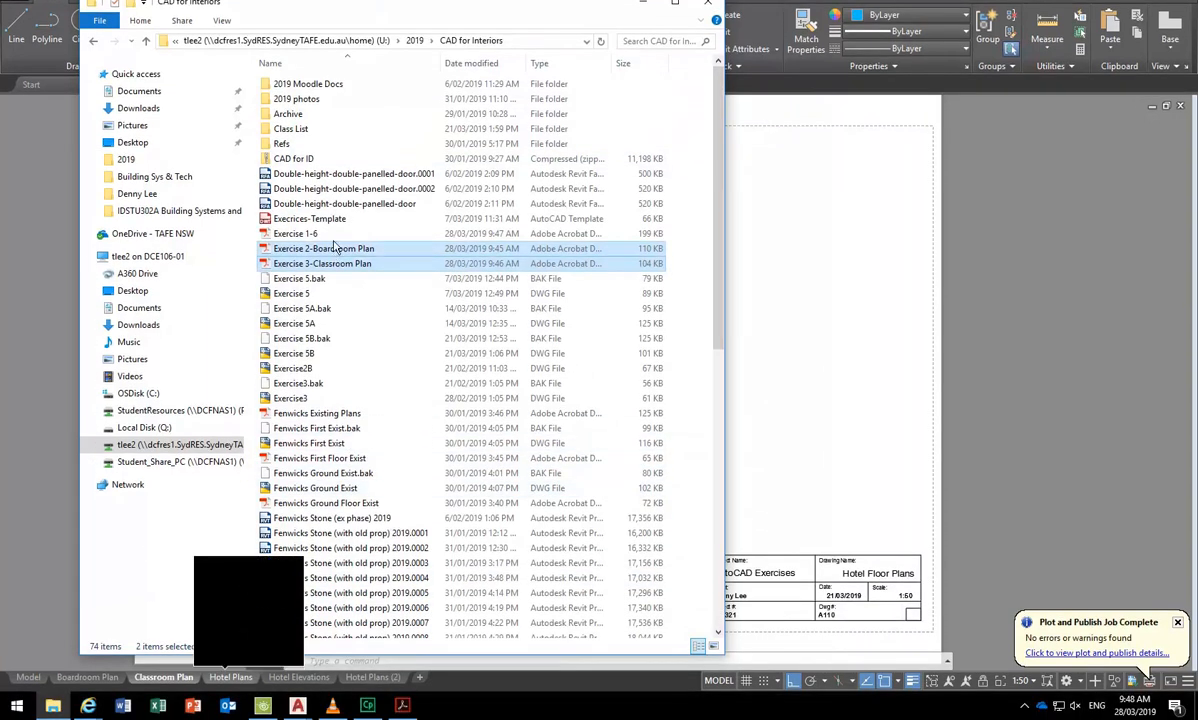
{"action": "left_click", "coordinate": [306, 263]}
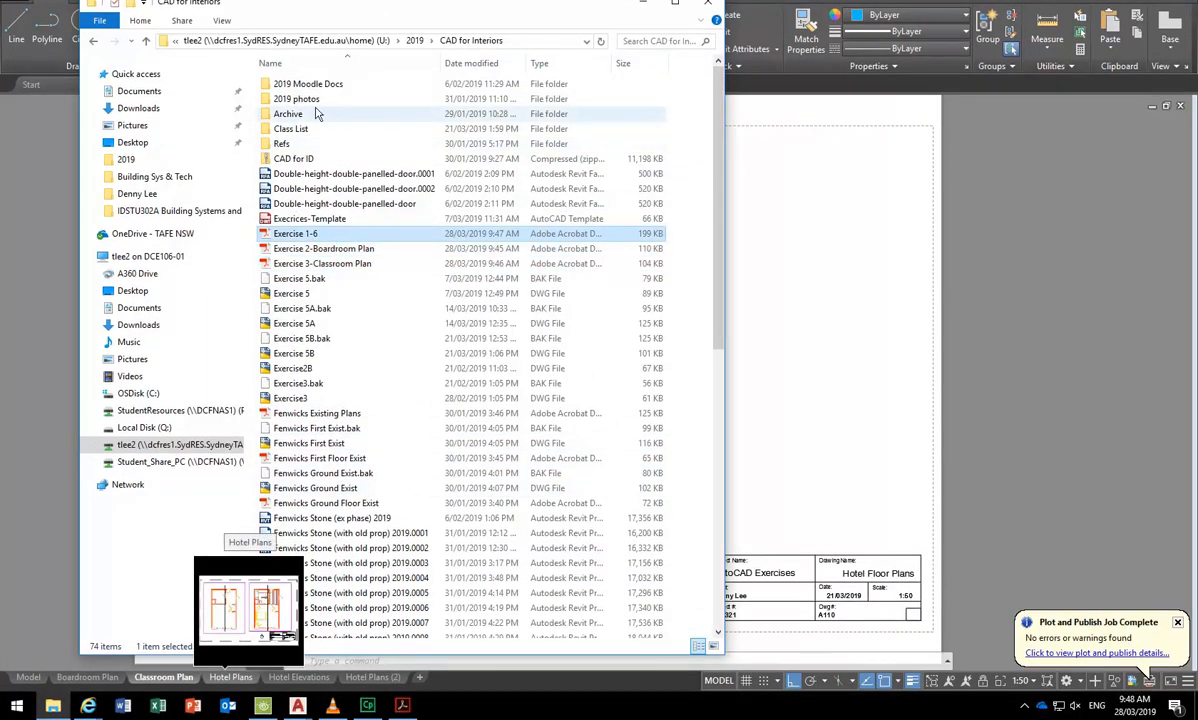
{"action": "left_click", "coordinate": [743, 459]}
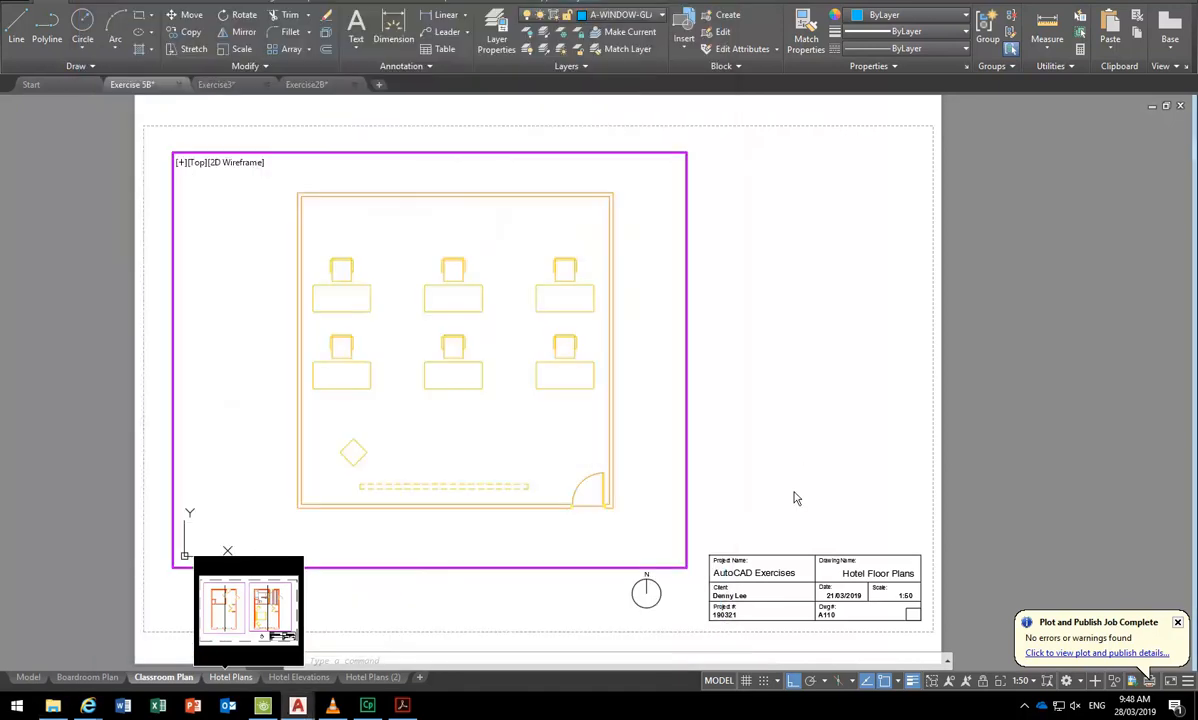
{"action": "double_click", "coordinate": [768, 433]}
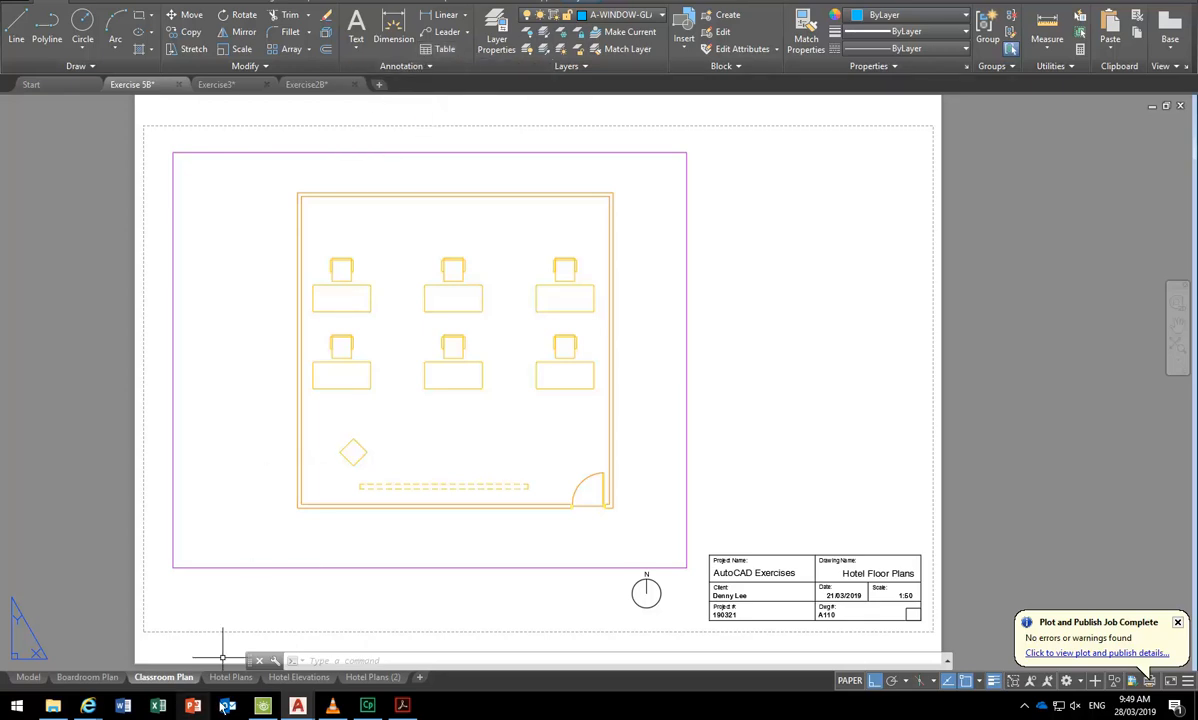
Switch to File Explorer, look through the 2019 Moodle Docs folder, and close the window.
{"action": "left_click", "coordinate": [53, 705]}
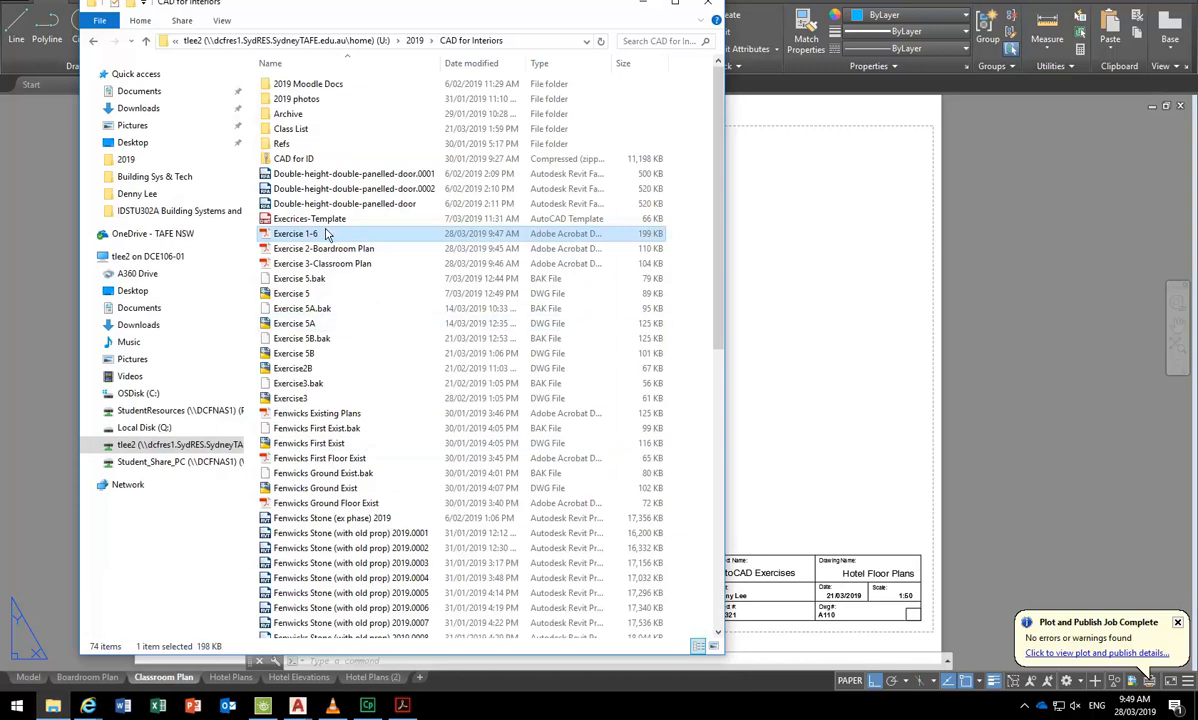
{"action": "double_click", "coordinate": [298, 85]}
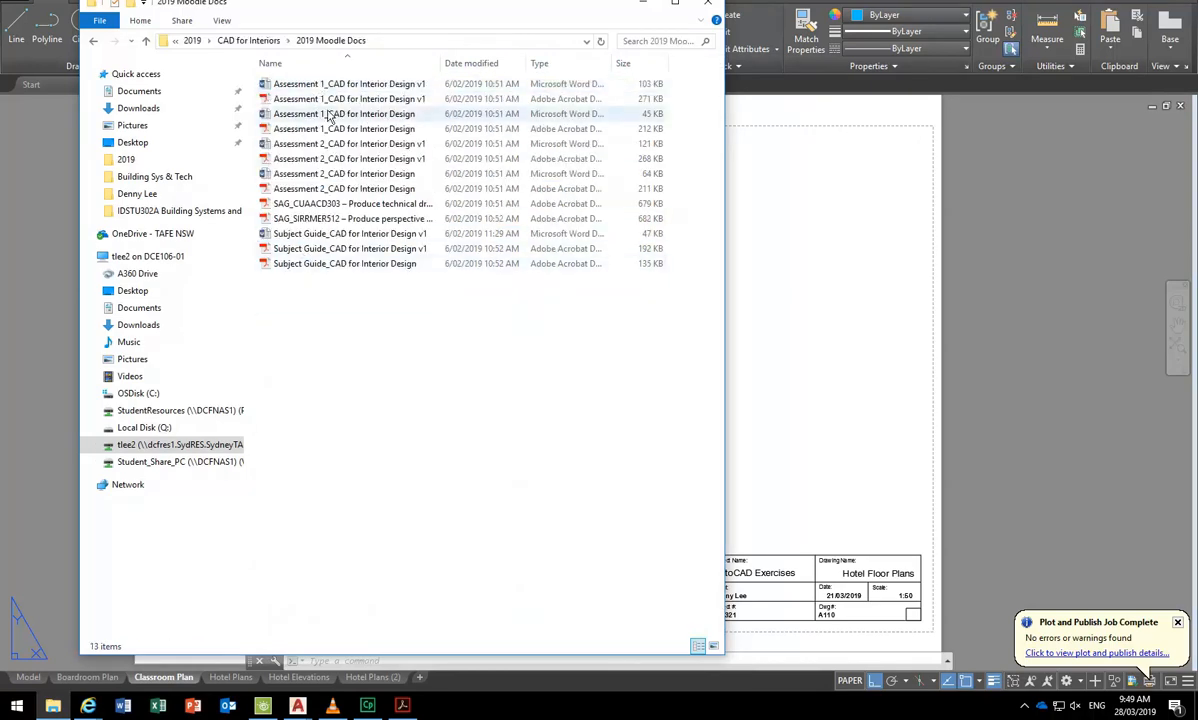
{"action": "left_click", "coordinate": [708, 3]}
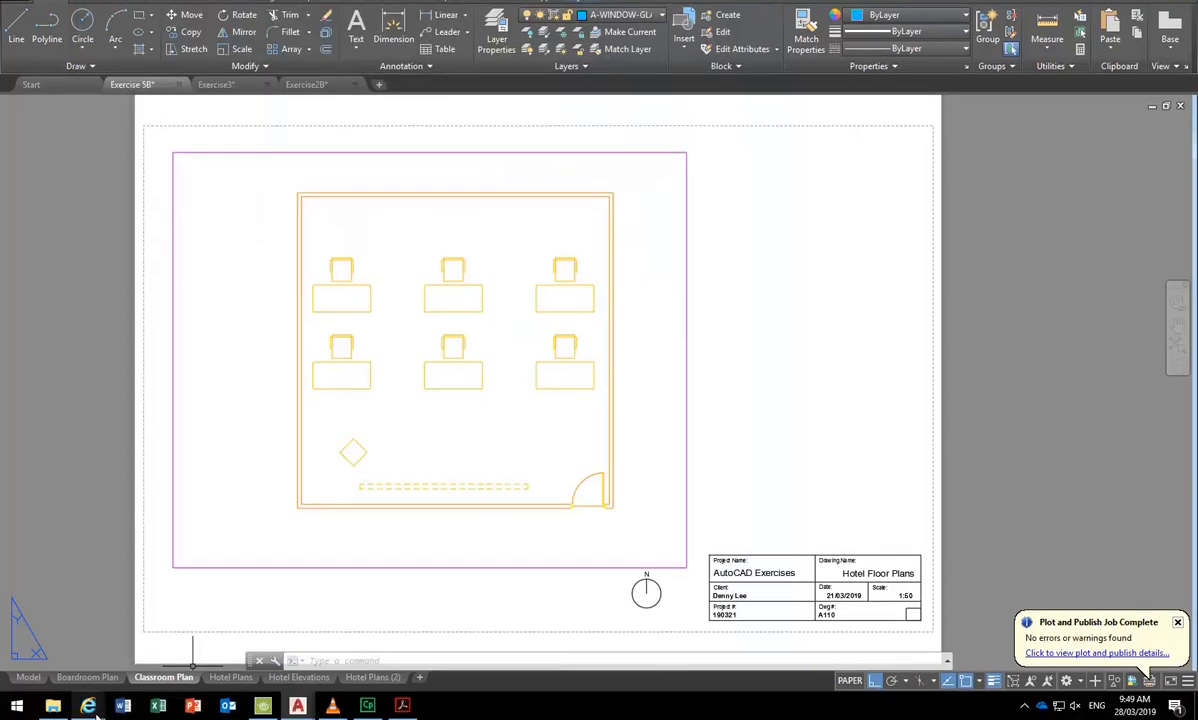
Switch to the Moodle course in the browser, open Portfolio Exercises 1-6 from Resources, and look through its example drawings.
{"action": "mouse_move", "coordinate": [88, 706]}
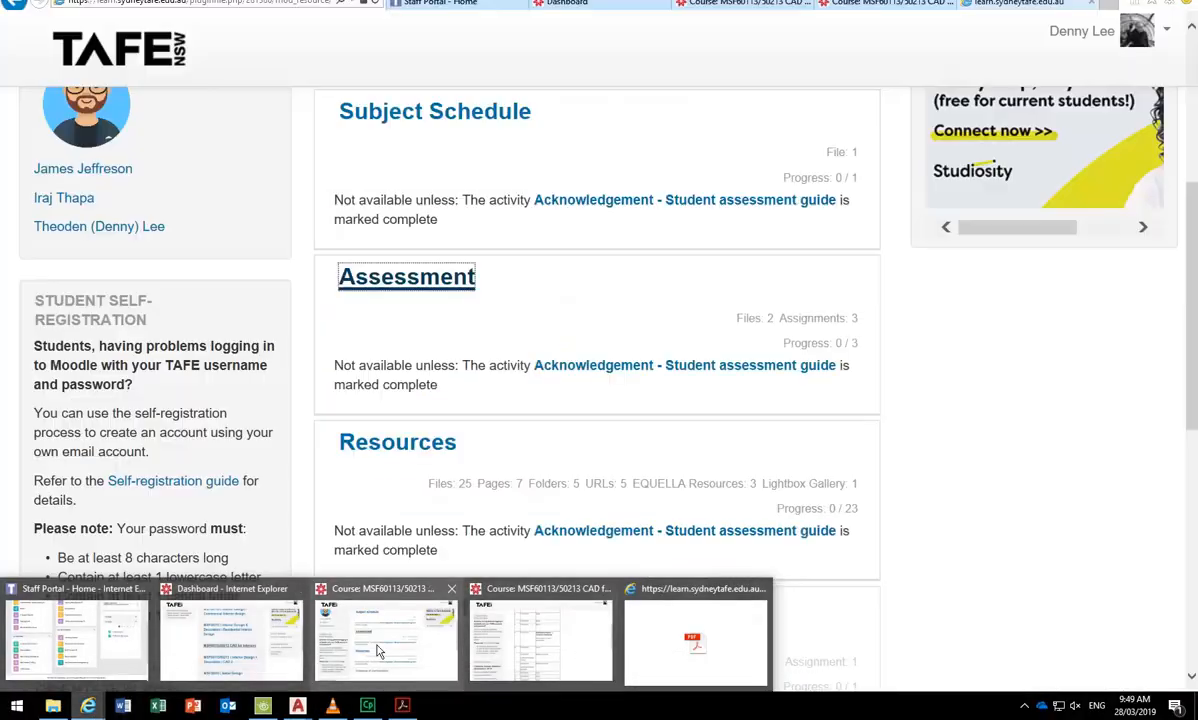
{"action": "key", "text": "alt+Tab"}
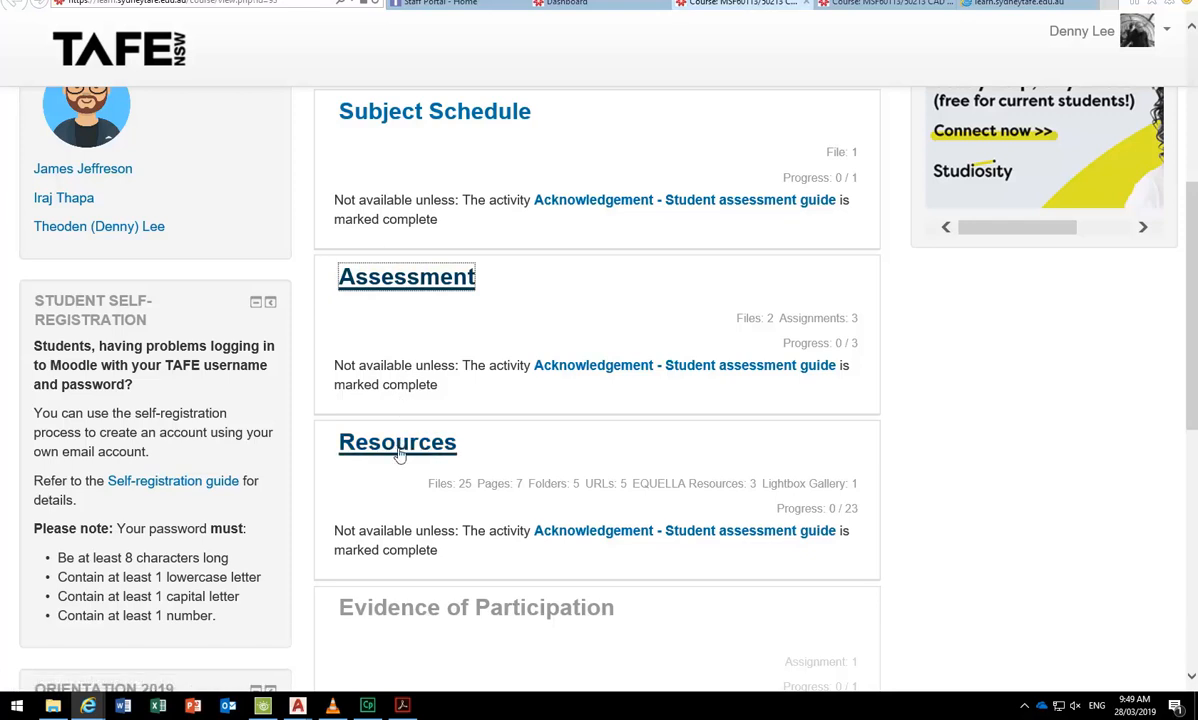
{"action": "left_click", "coordinate": [400, 432]}
{"action": "scroll", "coordinate": [407, 277], "scroll_direction": "down", "scroll_amount": 4}
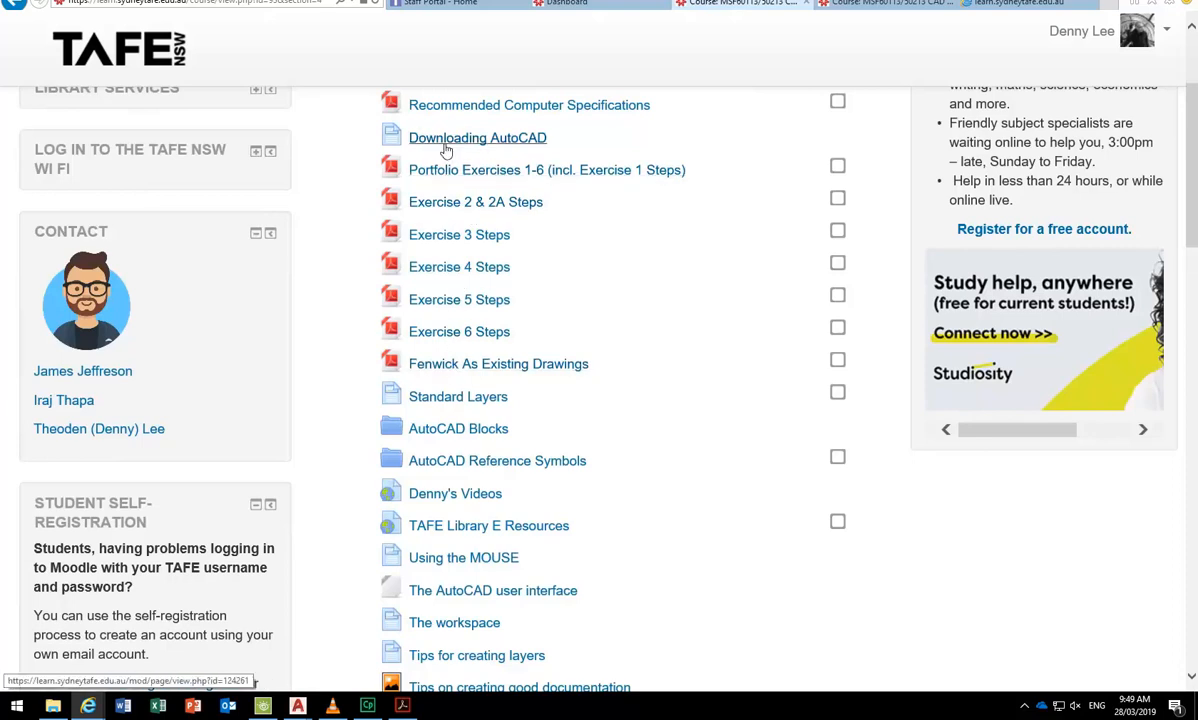
{"action": "scroll", "coordinate": [446, 150], "scroll_direction": "up", "scroll_amount": 1}
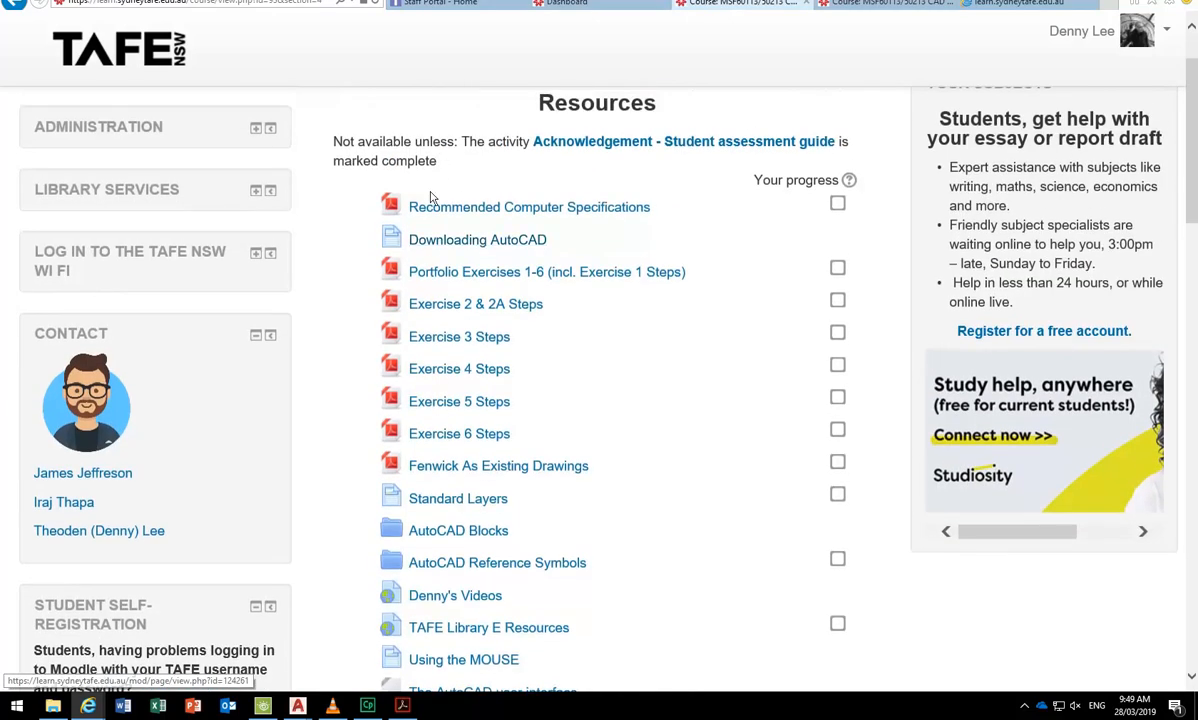
{"action": "left_click", "coordinate": [465, 273]}
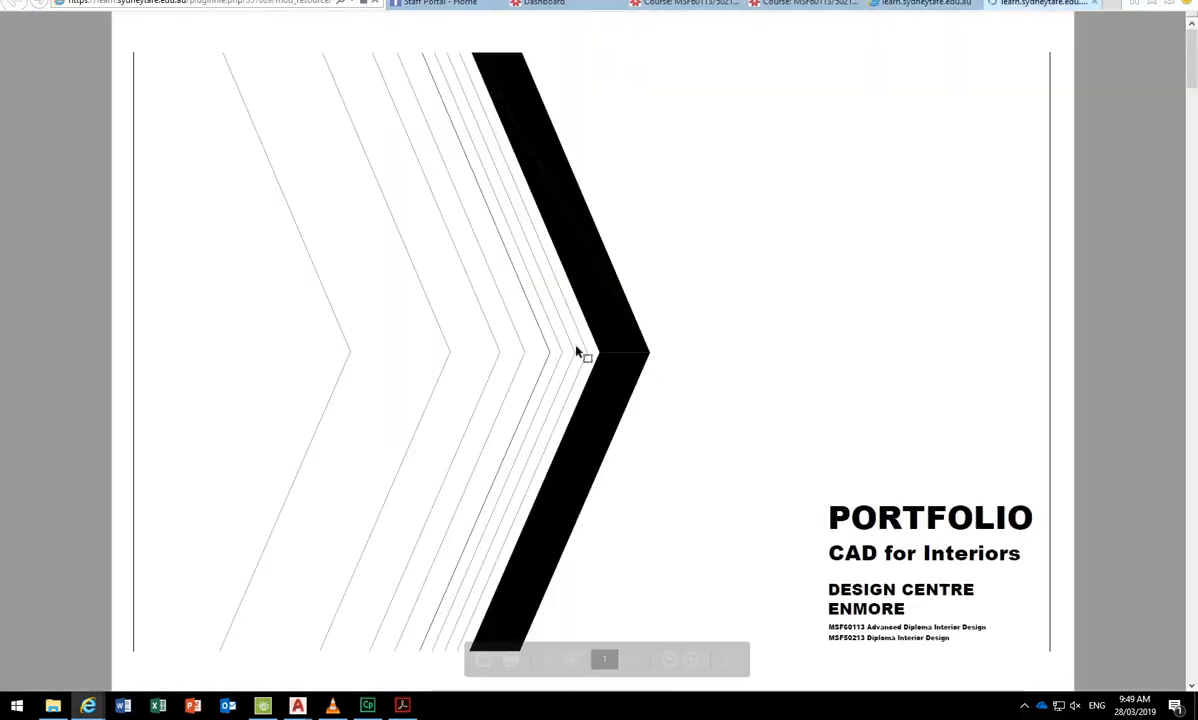
{"action": "scroll", "coordinate": [576, 352], "scroll_direction": "down", "scroll_amount": 3}
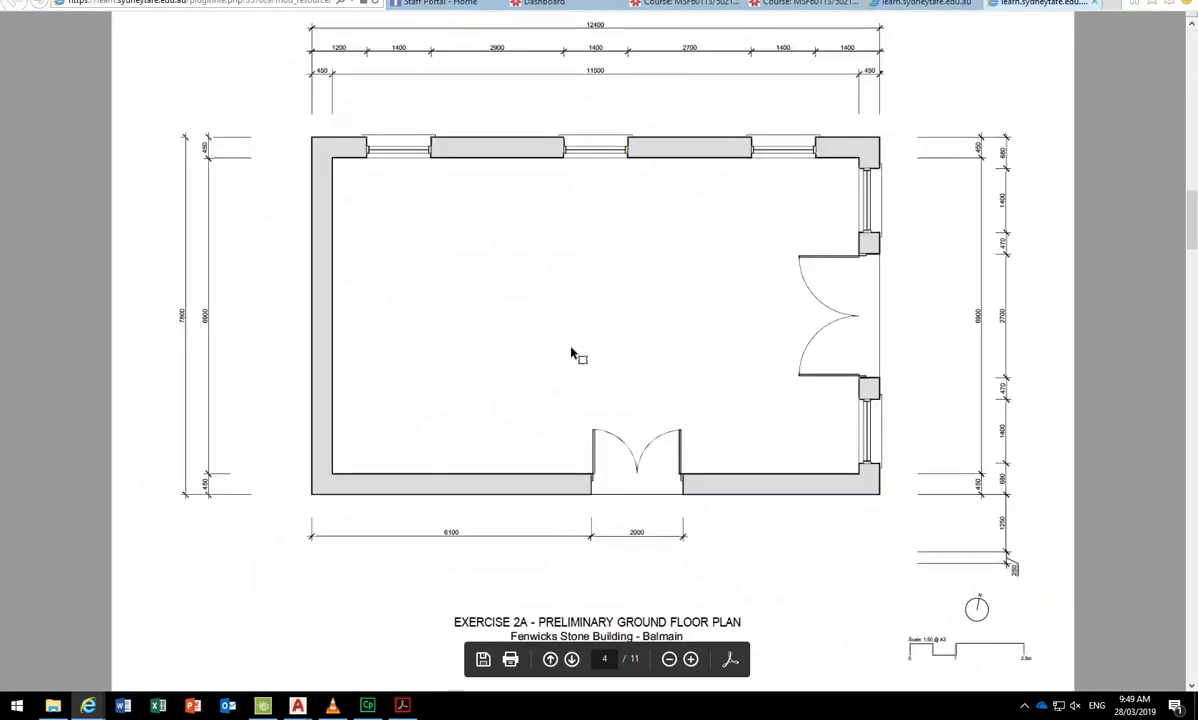
{"action": "scroll", "coordinate": [576, 352], "scroll_direction": "down", "scroll_amount": 3}
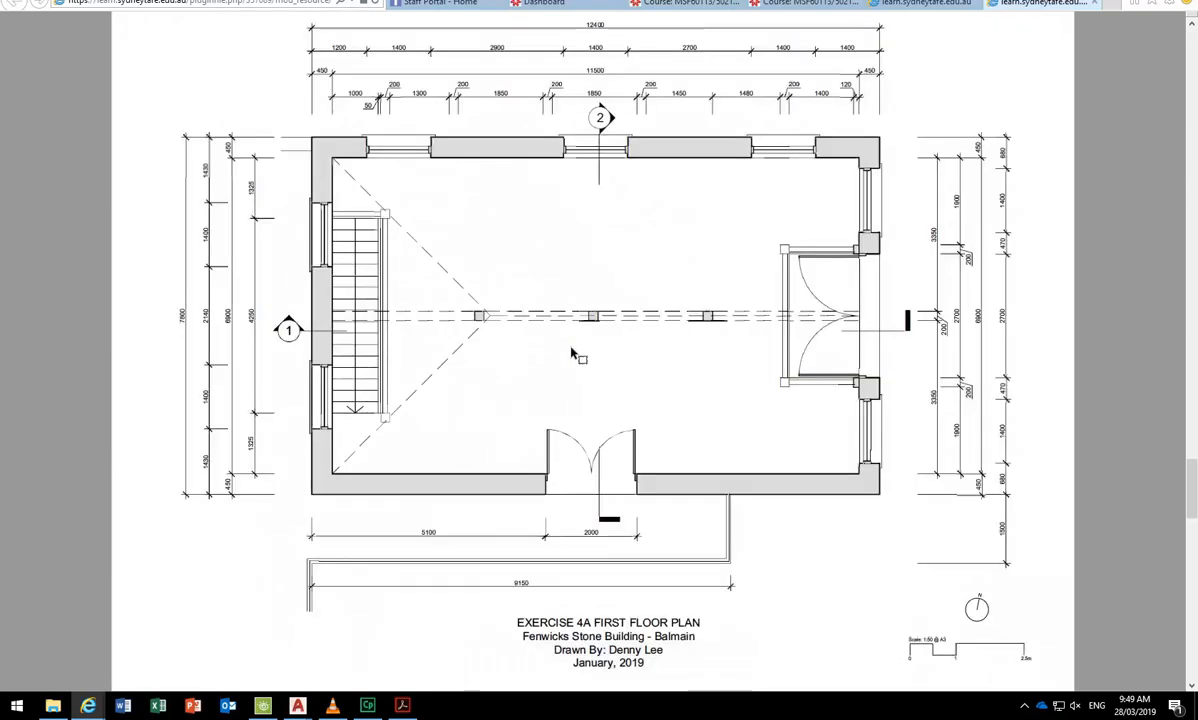
{"action": "scroll", "coordinate": [571, 352], "scroll_direction": "down", "scroll_amount": 1}
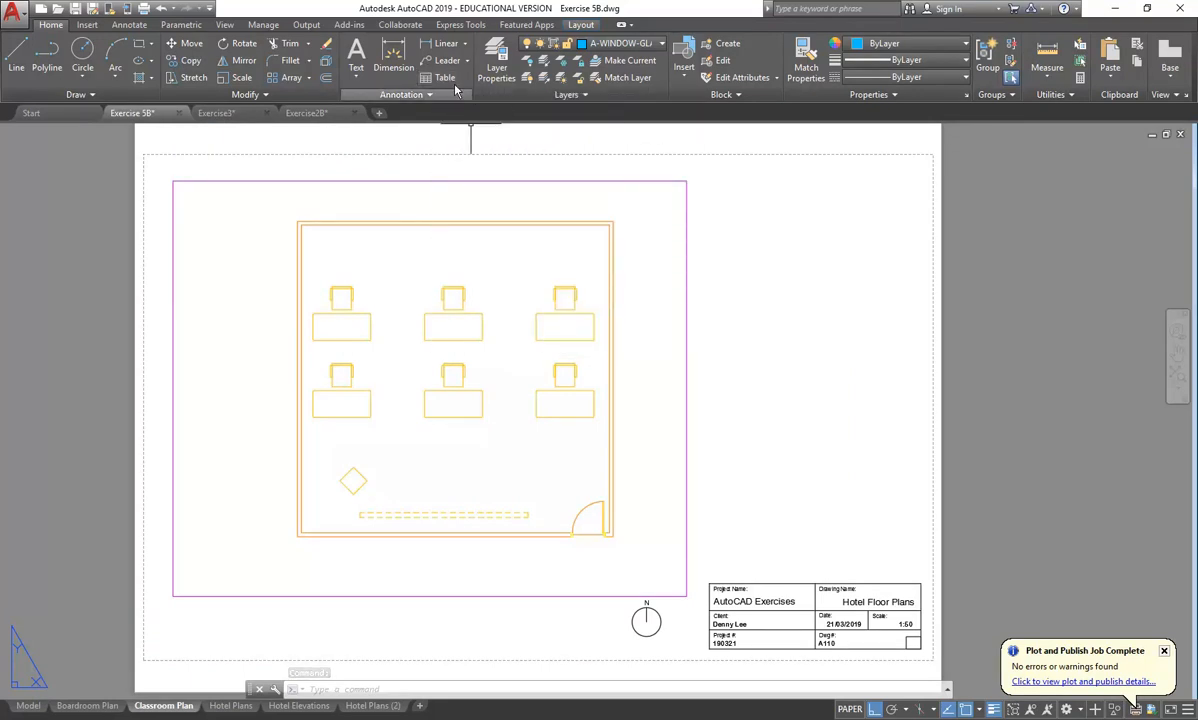
Try placing an empty table with 5 columns and 5 data rows over the Classroom Plan viewport's right edge, and undo it.
{"action": "left_click", "coordinate": [434, 80]}
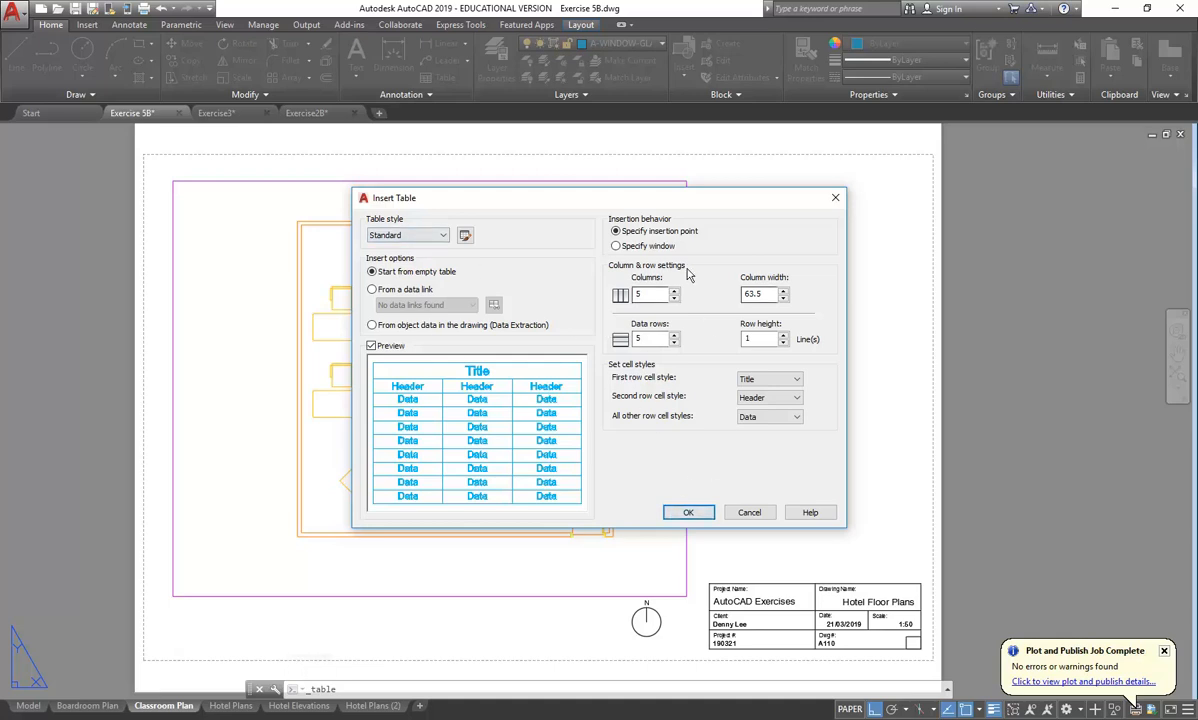
{"action": "left_click", "coordinate": [686, 513]}
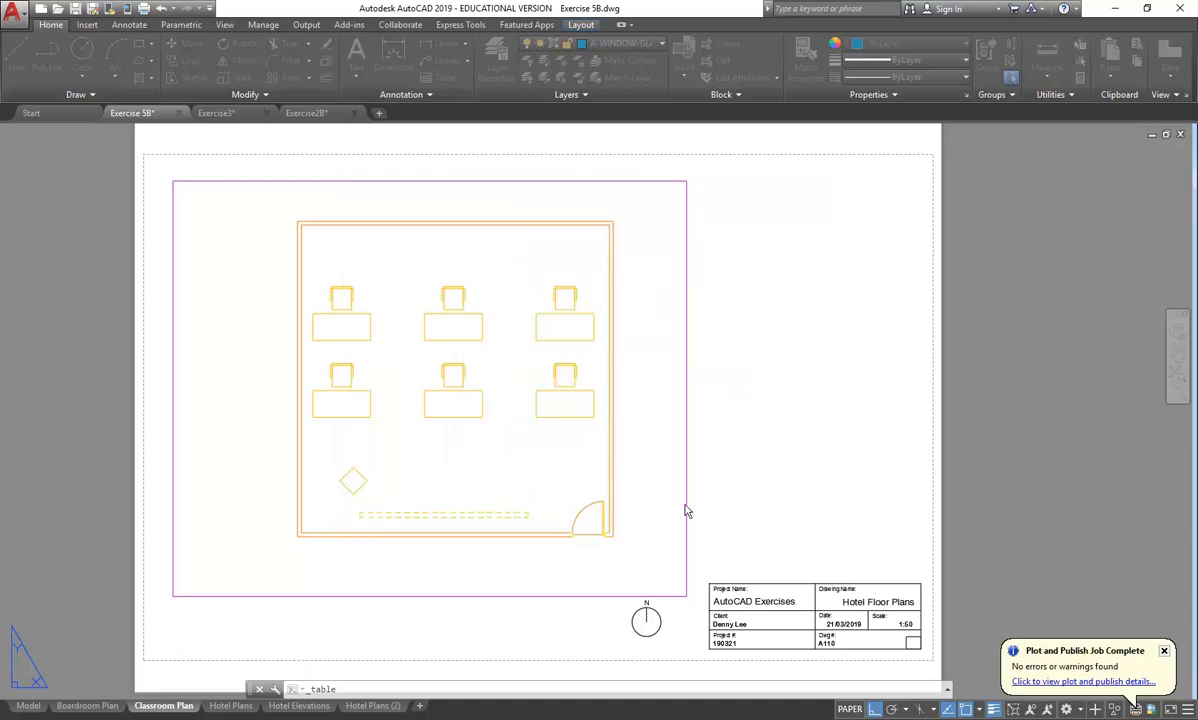
{"action": "left_click", "coordinate": [647, 253]}
{"action": "scroll", "coordinate": [763, 348], "scroll_direction": "down", "scroll_amount": 2}
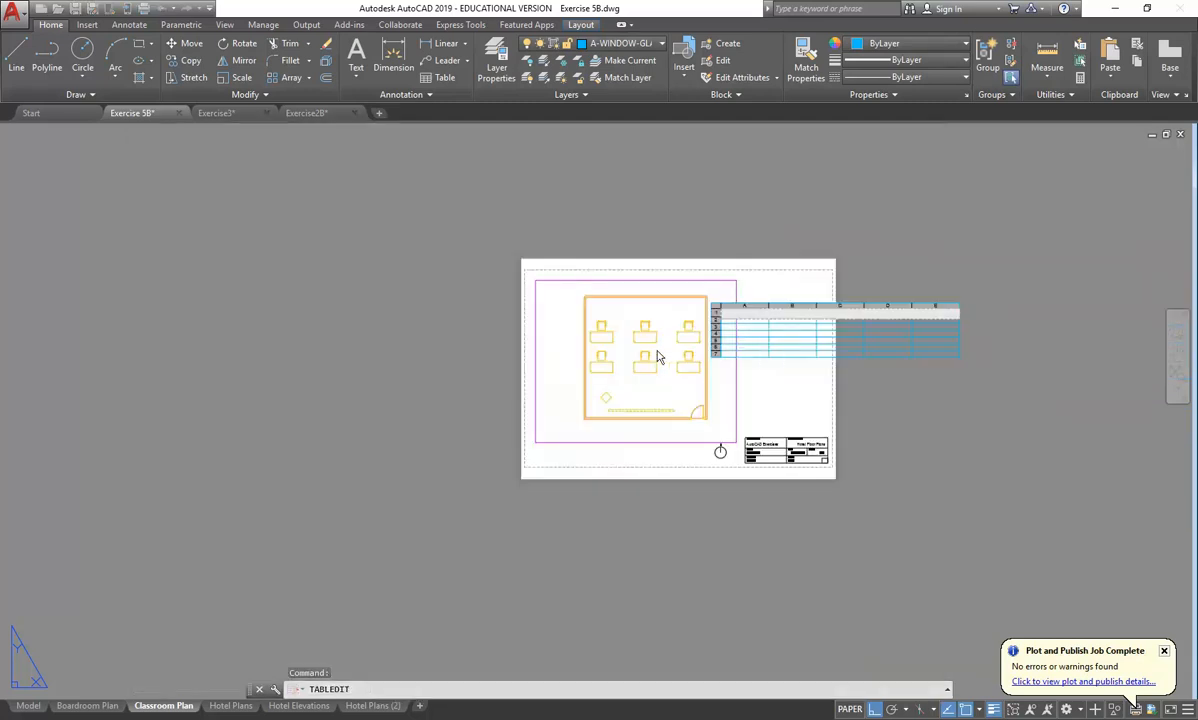
{"action": "scroll", "coordinate": [729, 351], "scroll_direction": "up", "scroll_amount": 3}
{"action": "scroll", "coordinate": [786, 343], "scroll_direction": "down", "scroll_amount": 1}
{"action": "middle_click_drag", "start_coordinate": [684, 342], "coordinate": [516, 349]}
{"action": "scroll", "coordinate": [645, 341], "scroll_direction": "down", "scroll_amount": 1}
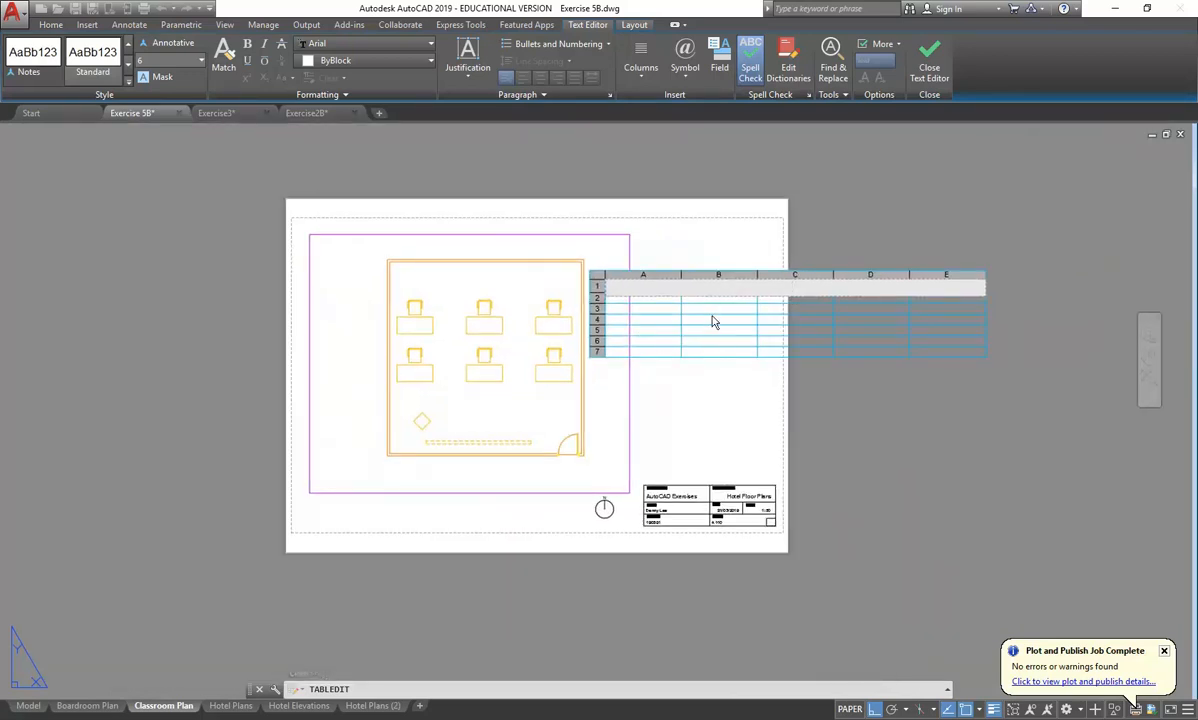
{"action": "key", "text": "Escape"}
{"action": "key", "text": "Escape"}
{"action": "key", "text": "Escape"}
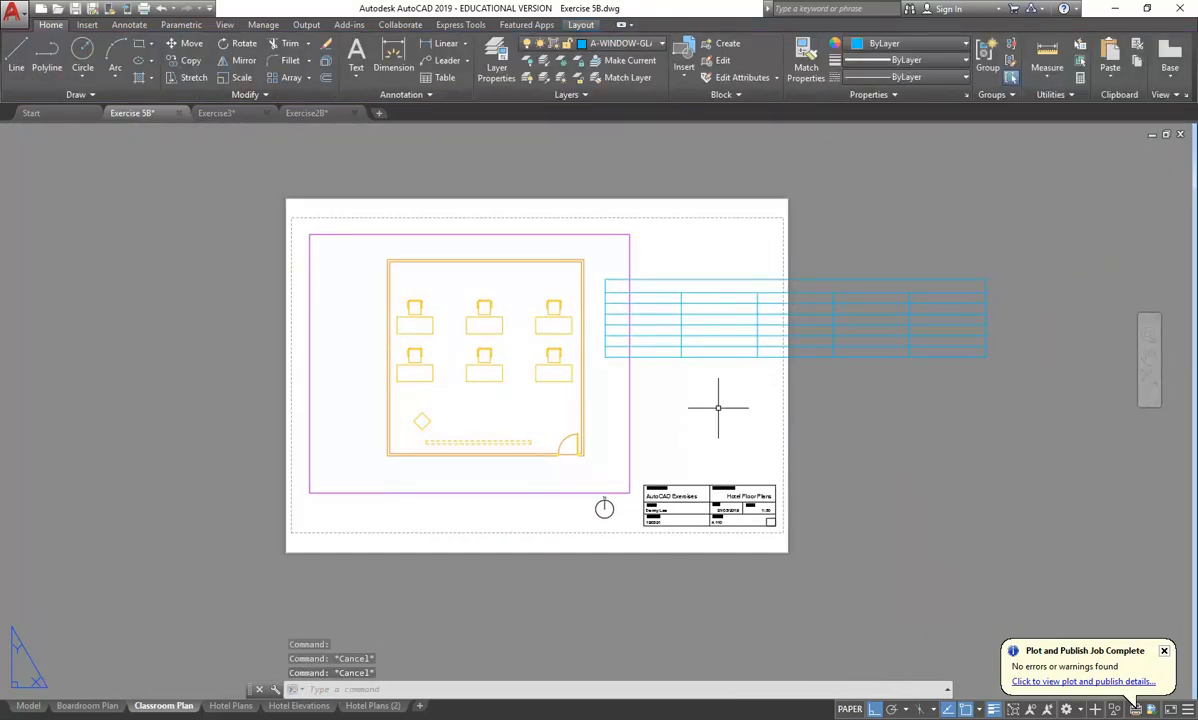
{"action": "left_click", "coordinate": [162, 8]}
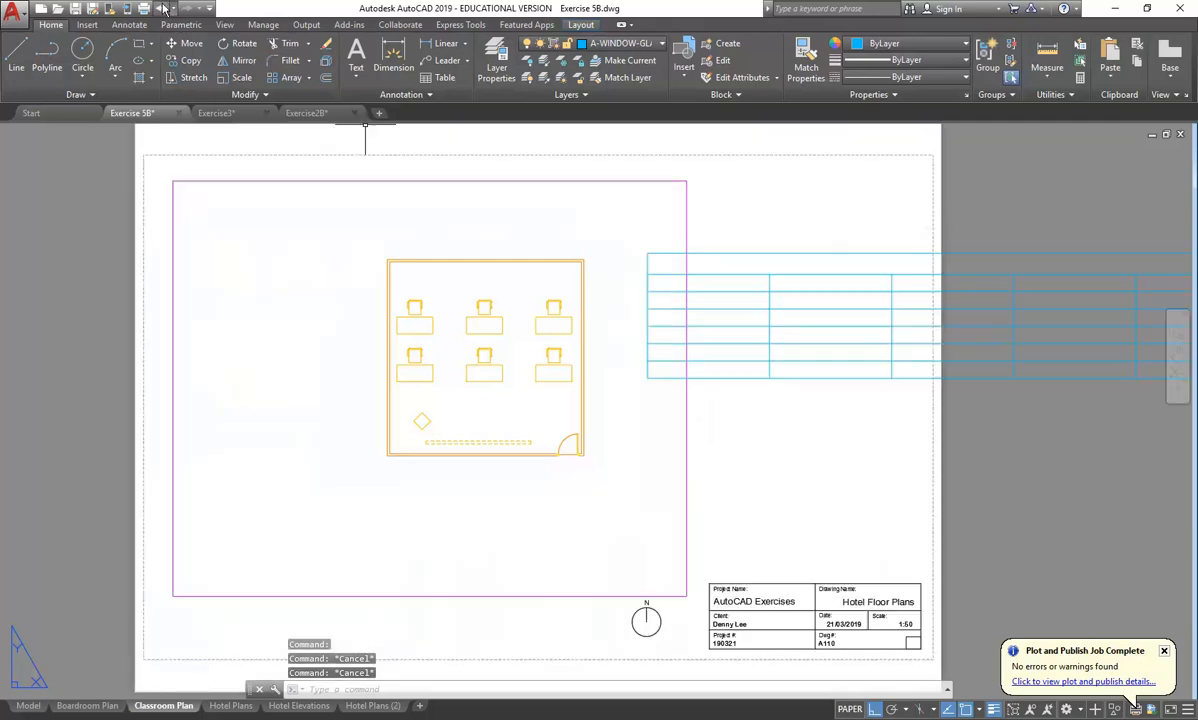
Check the sample finishes schedule in the browser and insert a table with 6 columns and 5 data rows beside the Classroom Plan viewport.
{"action": "left_click", "coordinate": [440, 79]}
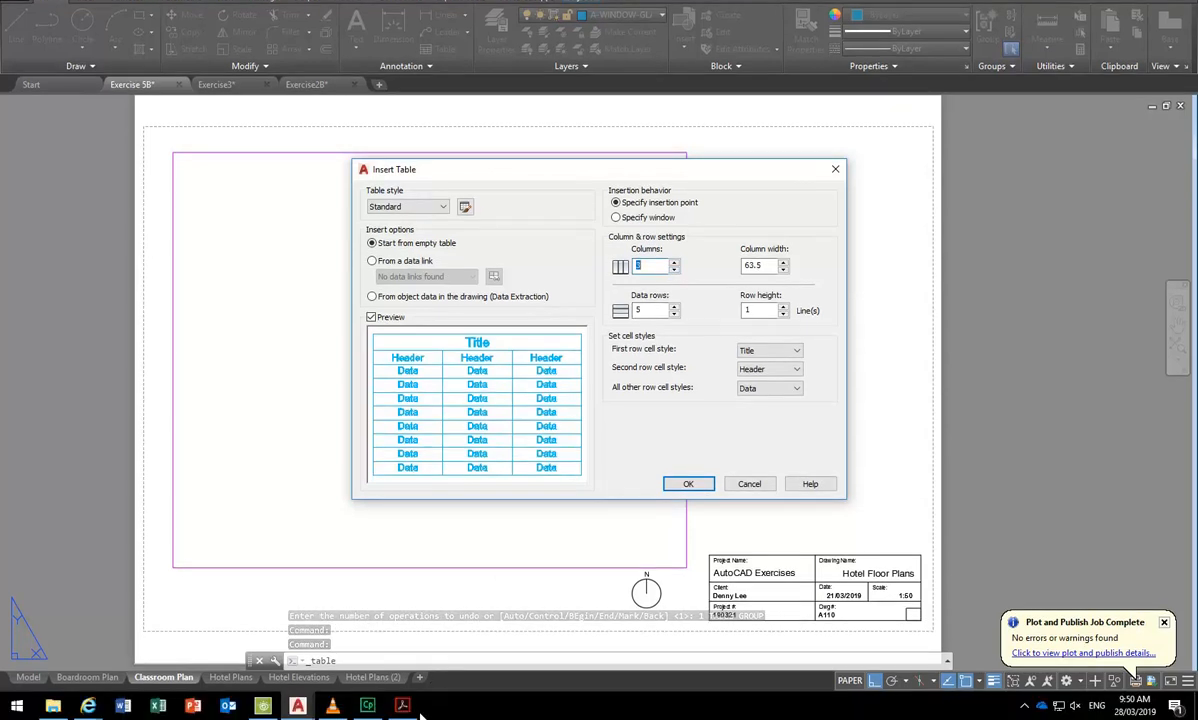
{"action": "left_click", "coordinate": [402, 706]}
{"action": "left_click", "coordinate": [402, 706]}
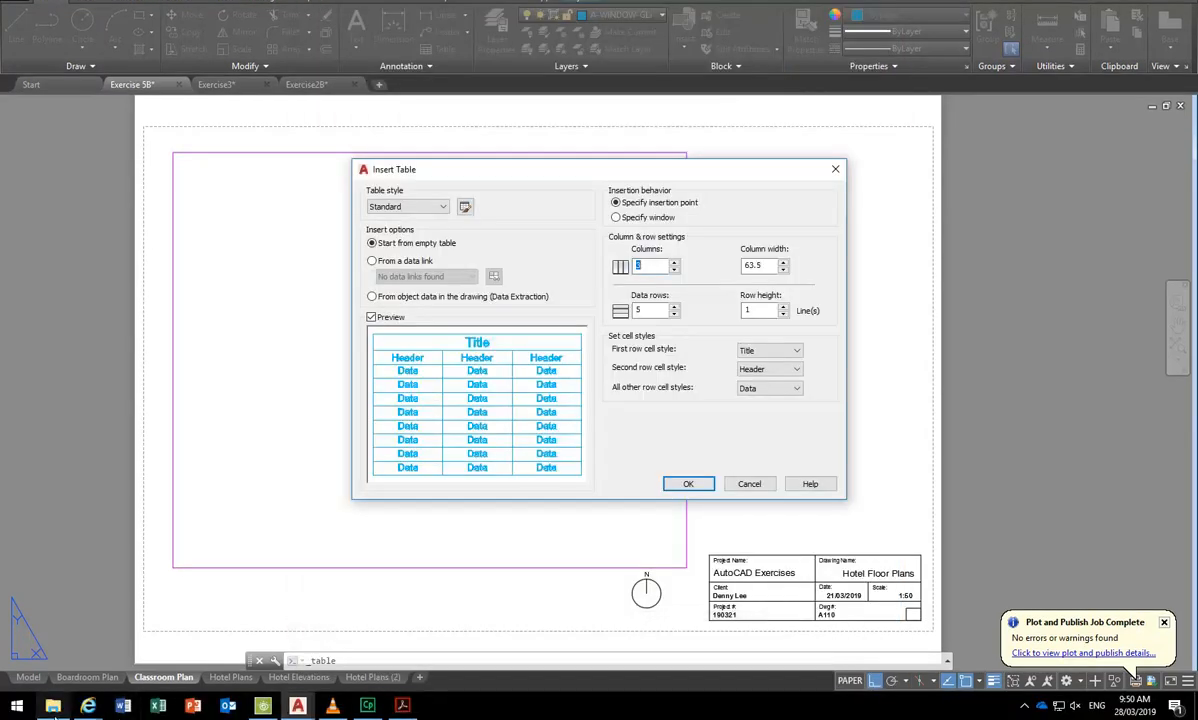
{"action": "mouse_move", "coordinate": [88, 706]}
{"action": "left_click", "coordinate": [800, 643]}
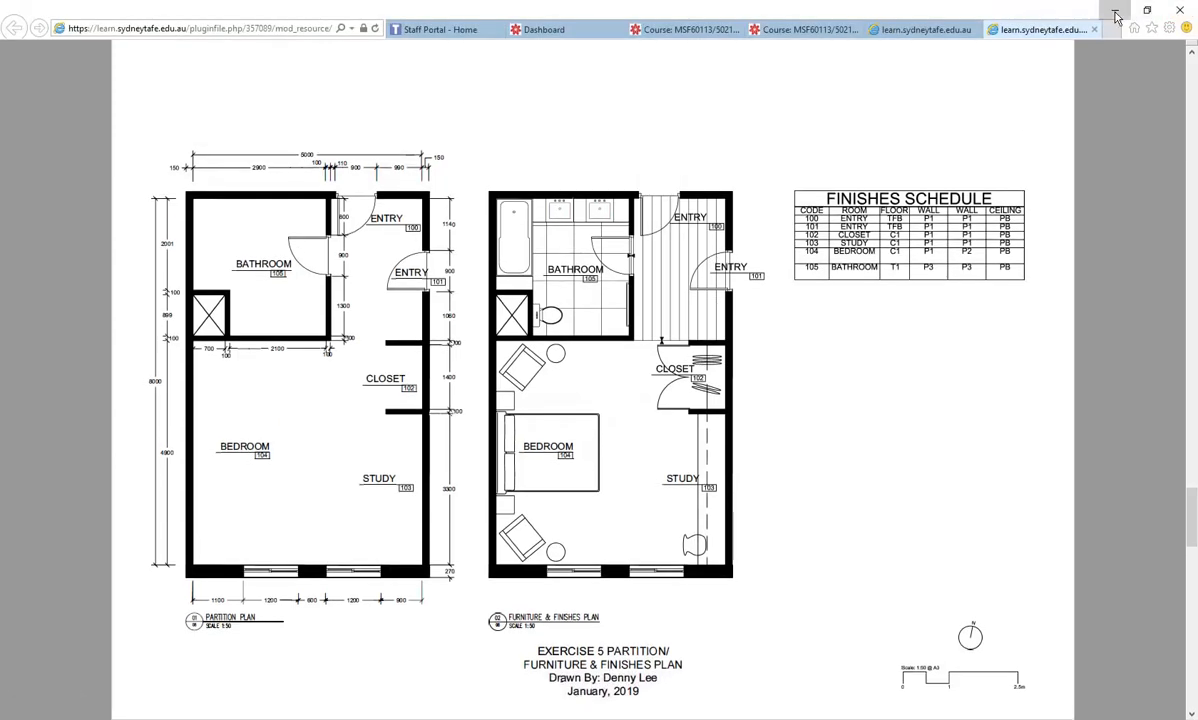
{"action": "left_click", "coordinate": [1117, 8]}
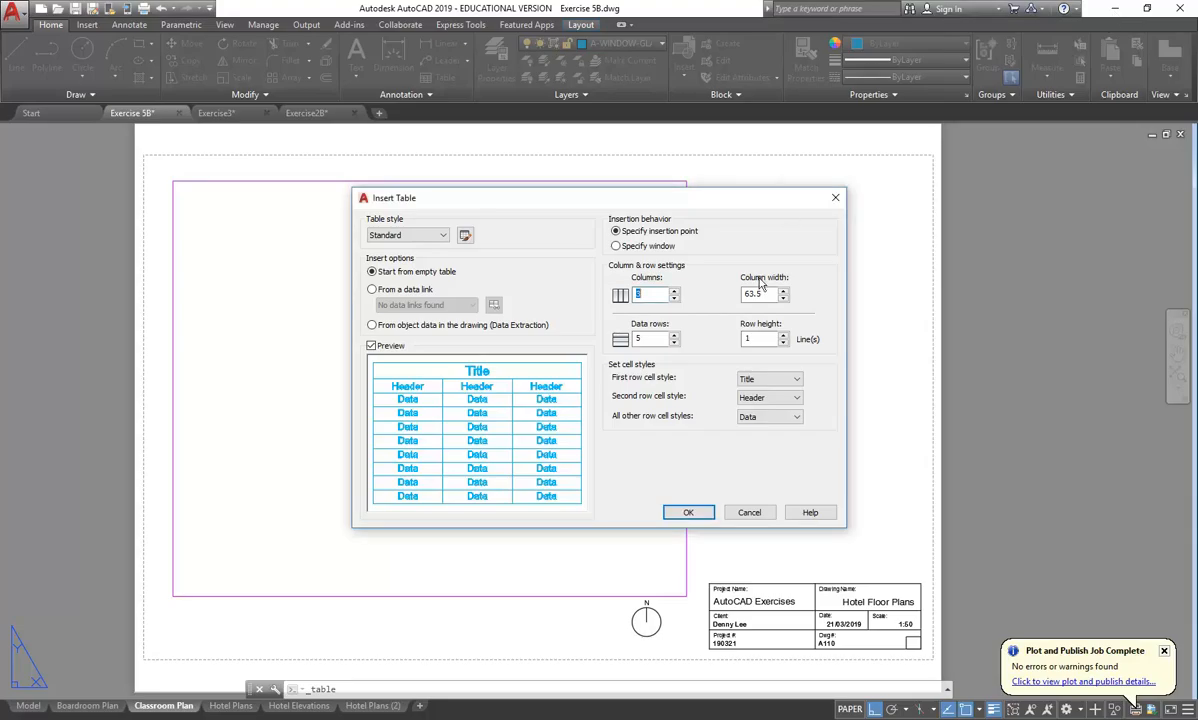
{"action": "left_click", "coordinate": [675, 299]}
{"action": "left_click", "coordinate": [687, 513]}
{"action": "left_click", "coordinate": [714, 265]}
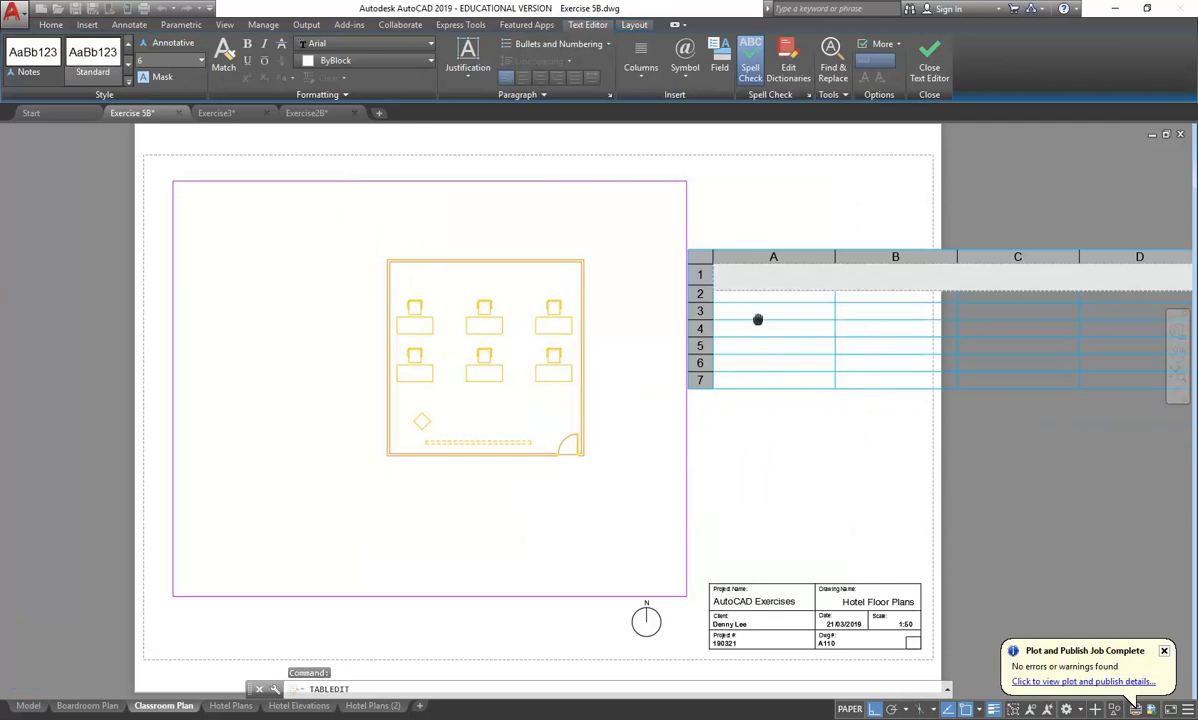
{"action": "scroll", "coordinate": [757, 324], "scroll_direction": "down", "scroll_amount": 4}
{"action": "scroll", "coordinate": [543, 332], "scroll_direction": "up", "scroll_amount": 6}
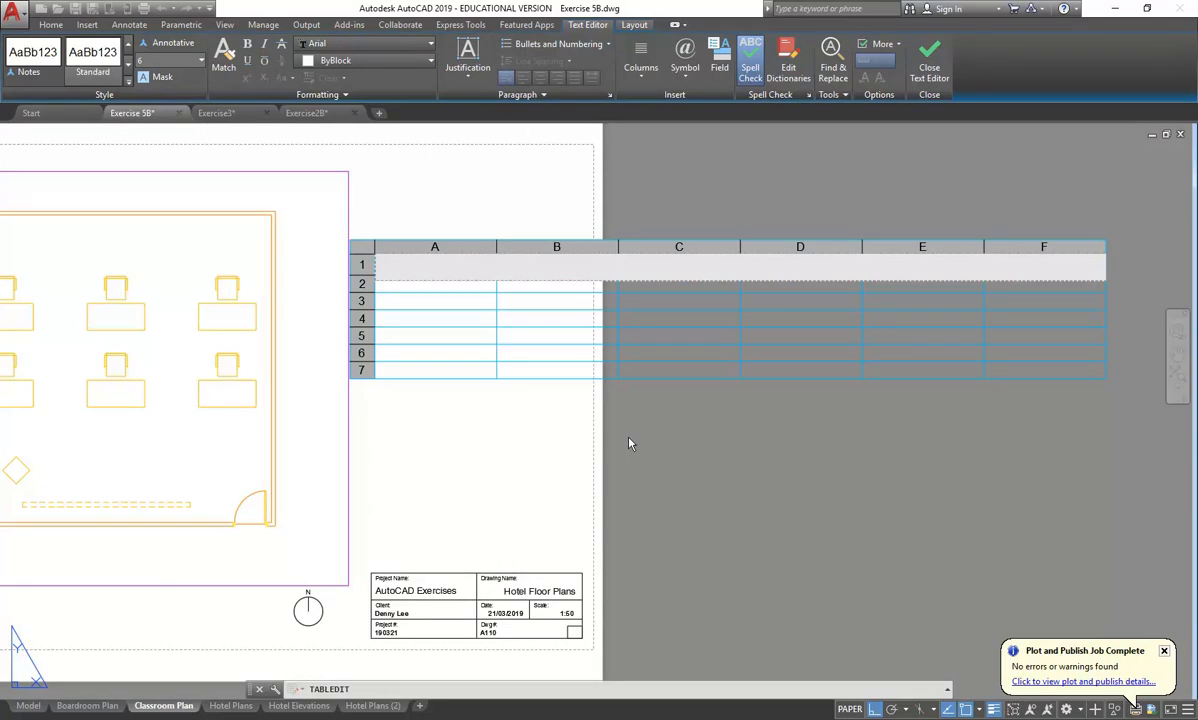
Title the table Finishes Schedule and check the sample schedule's column headings in the browser.
{"action": "type", "text": "inishes Schedule"}
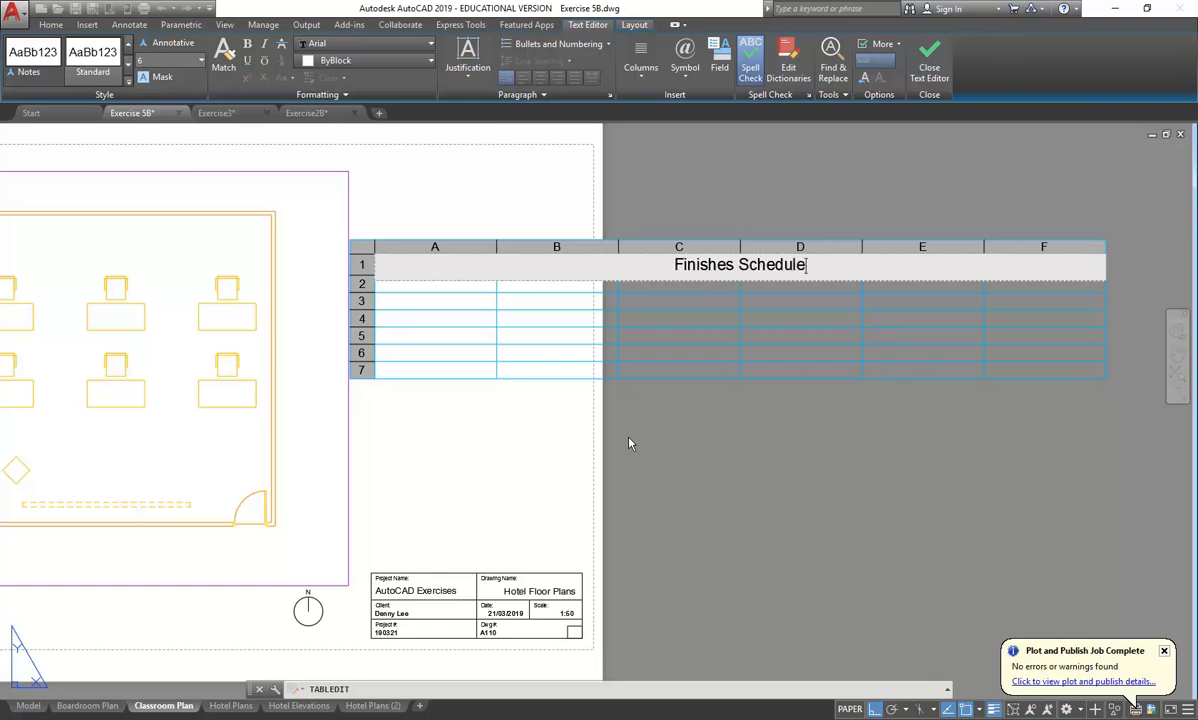
{"action": "key", "text": "Tab"}
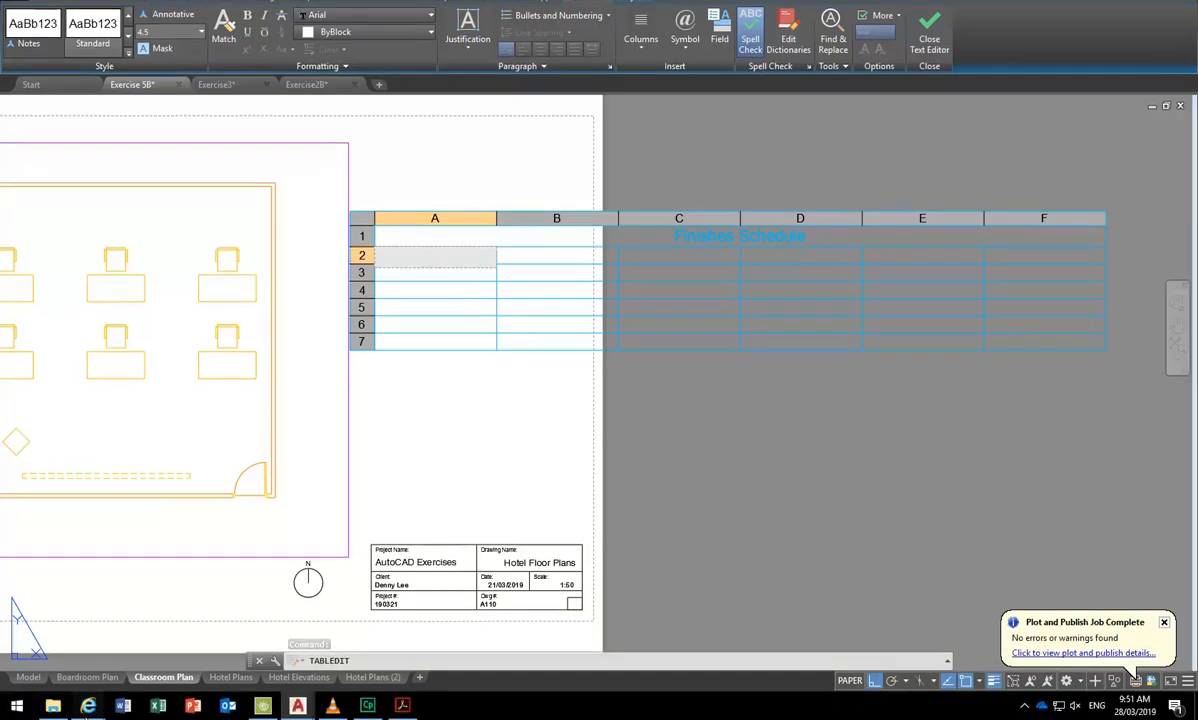
{"action": "mouse_move", "coordinate": [88, 706]}
{"action": "left_click", "coordinate": [838, 650]}
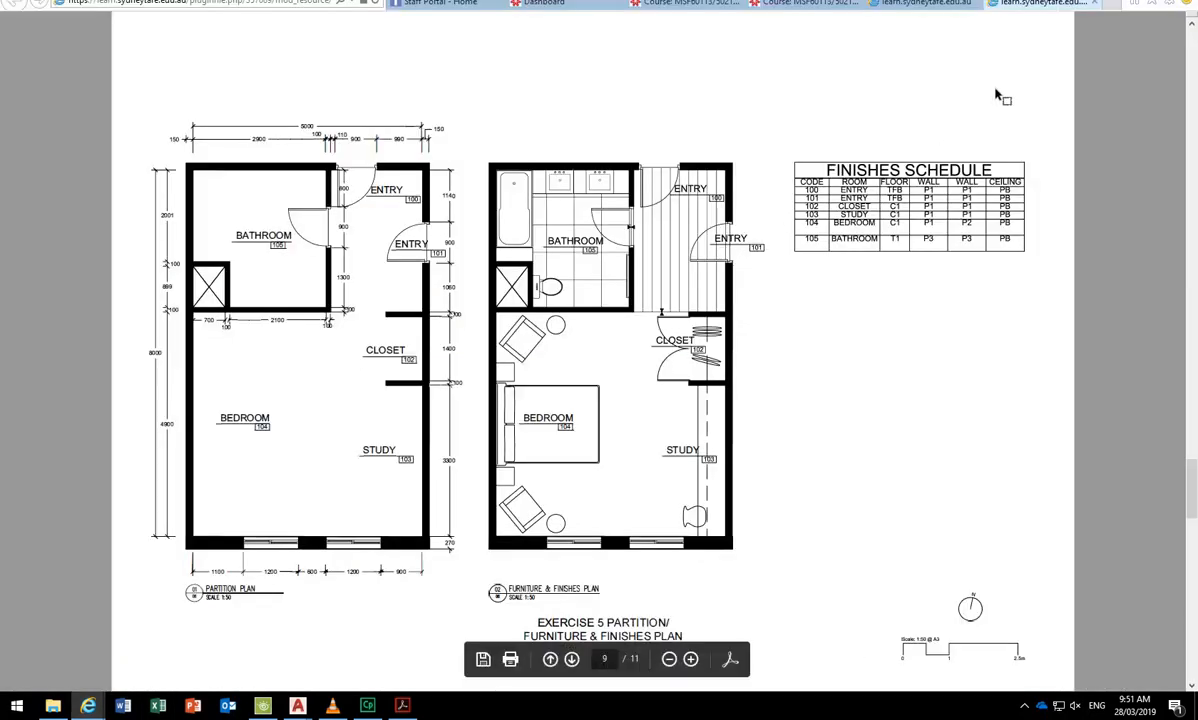
{"action": "left_click", "coordinate": [1115, 8]}
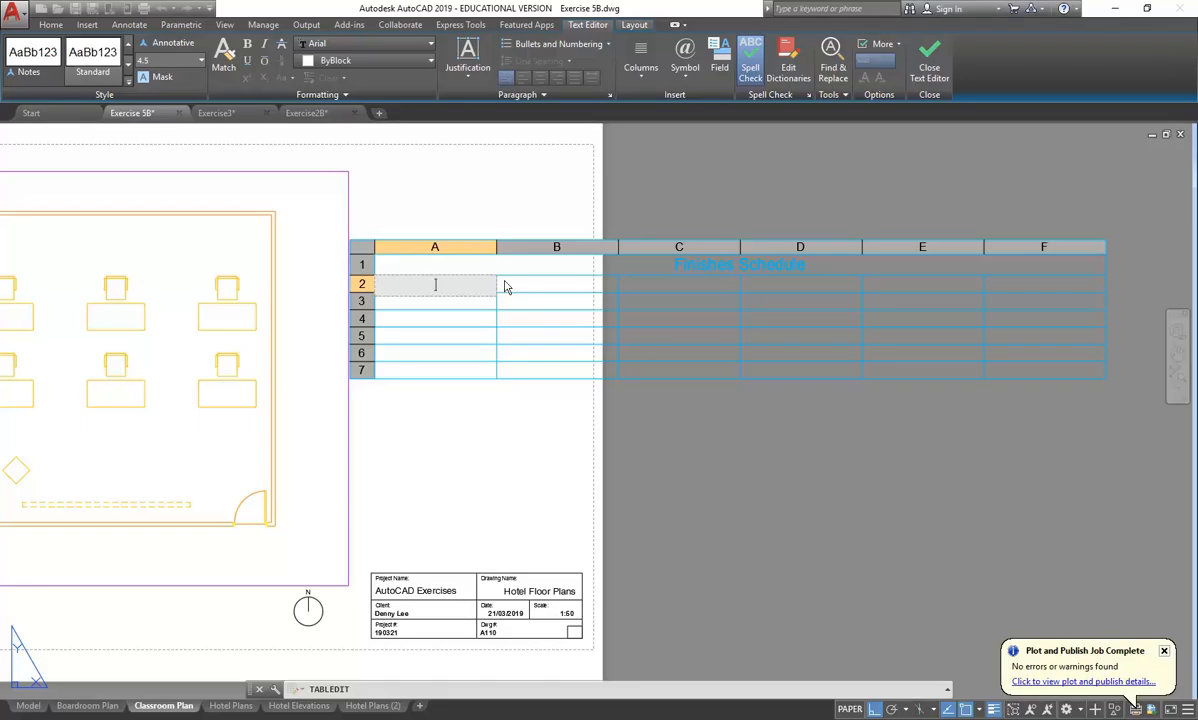
Fill the table's first column with the heading CODE and the room codes 110 and 120 below it.
{"action": "type", "text": "CODE"}
{"action": "key", "text": "Return"}
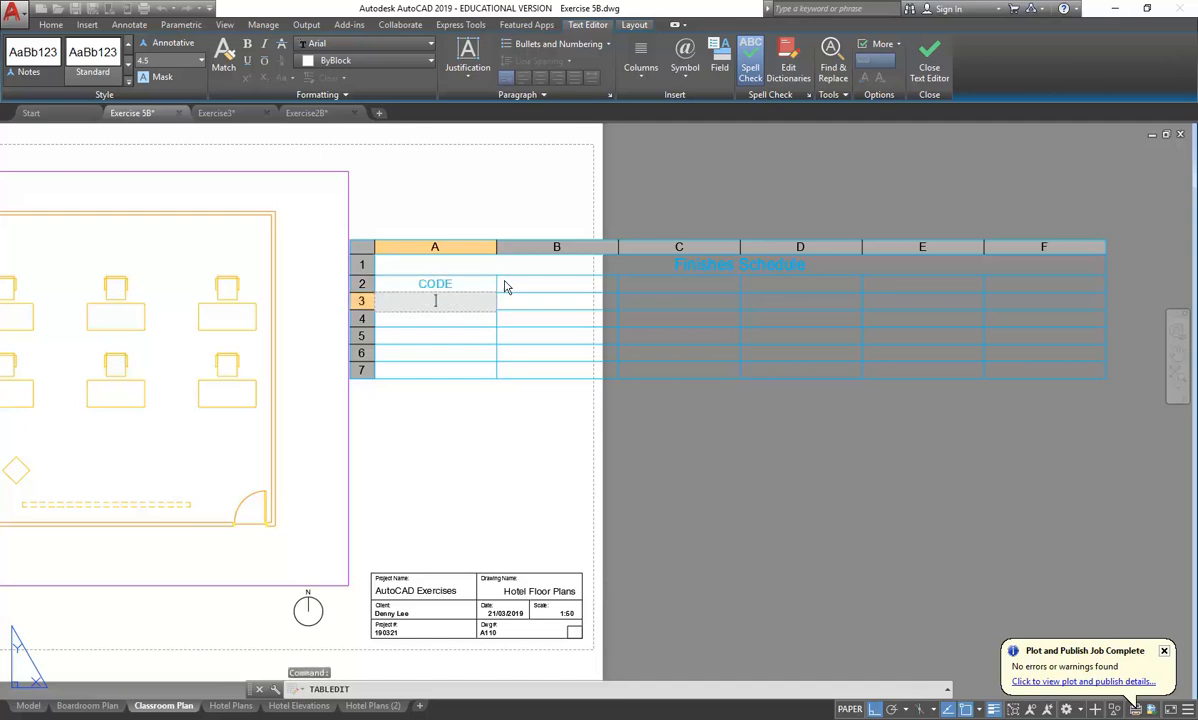
{"action": "type", "text": "110"}
{"action": "key", "text": "Return"}
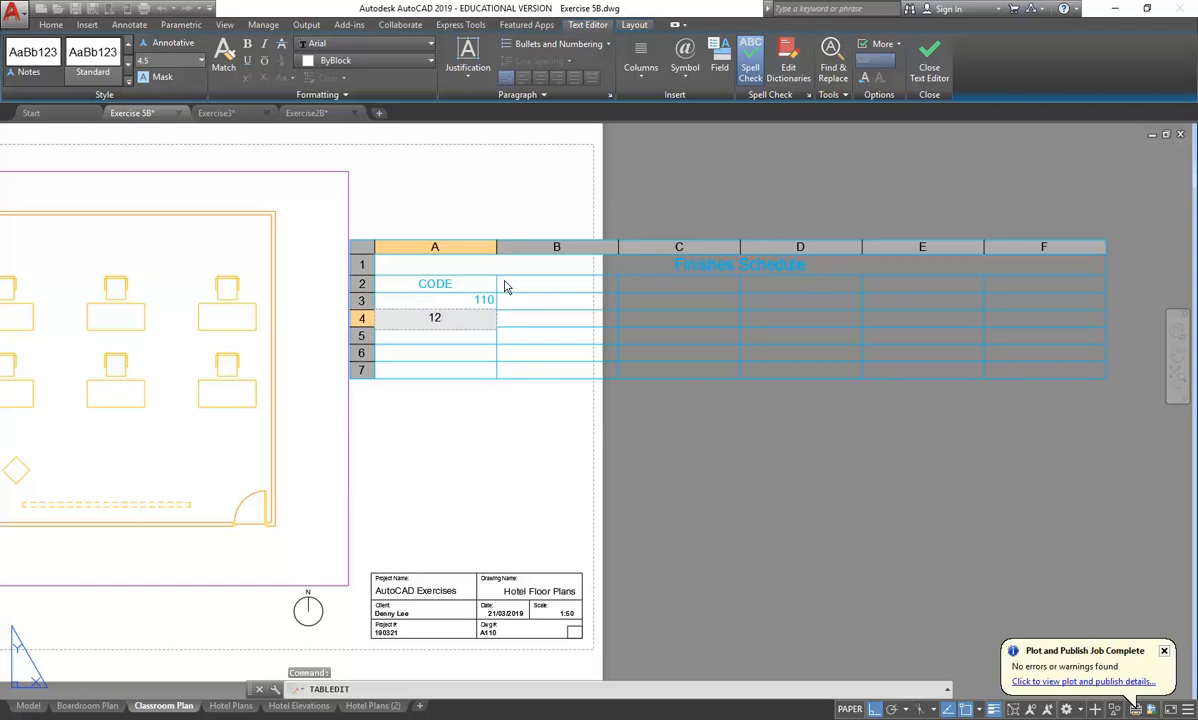
{"action": "key", "text": "Return"}
{"action": "key", "text": "Return"}
{"action": "key", "text": "Return"}
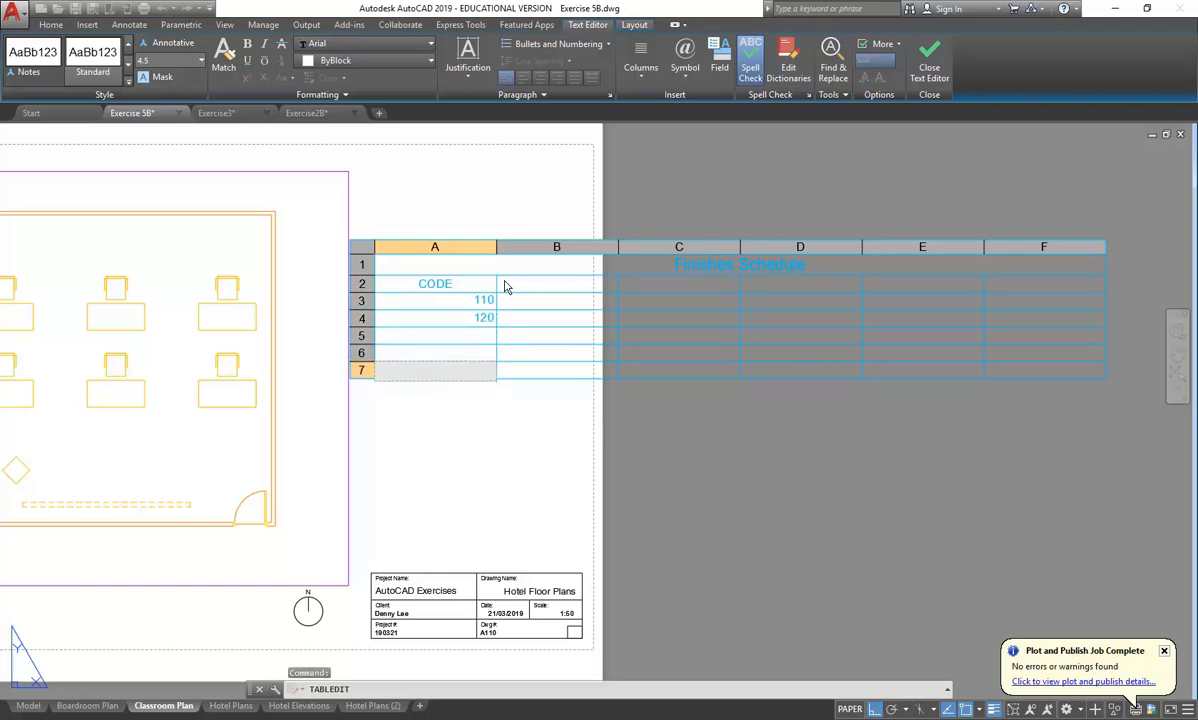
{"action": "key", "text": "Return"}
Narrow all six columns of the Finishes Schedule table by moving each column's right border inward.
{"action": "left_click", "coordinate": [498, 288]}
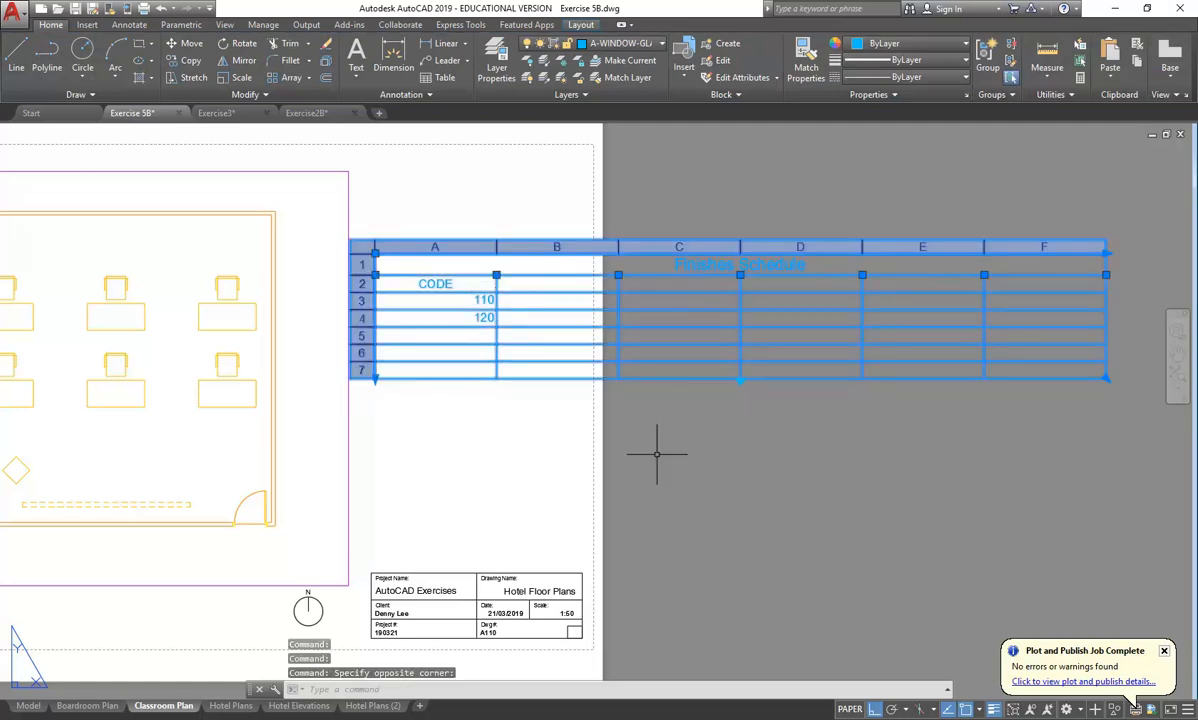
{"action": "left_click", "coordinate": [496, 274]}
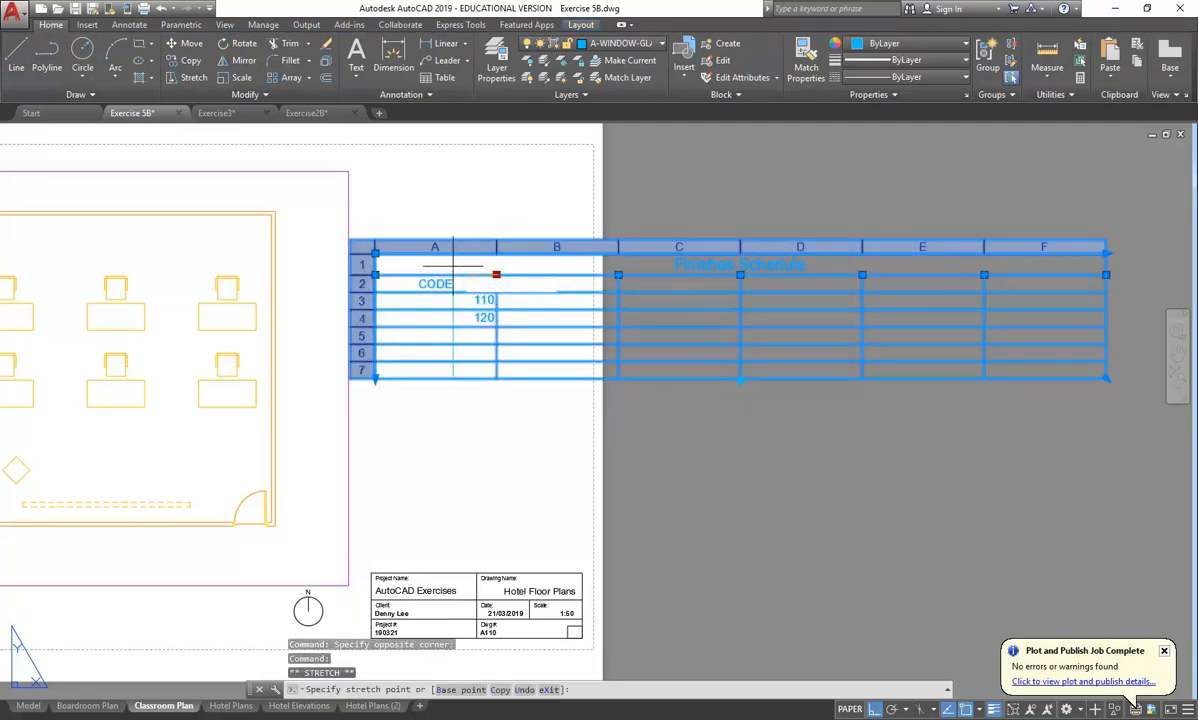
{"action": "left_click", "coordinate": [436, 274]}
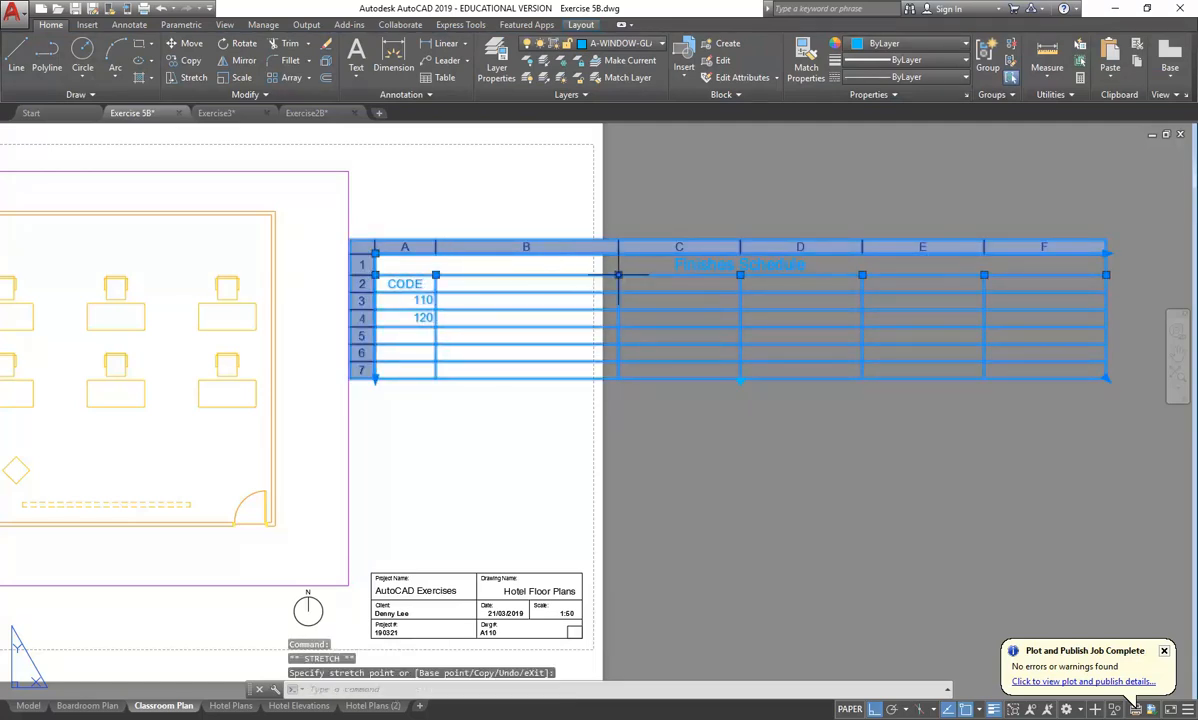
{"action": "left_click", "coordinate": [507, 274]}
{"action": "left_click", "coordinate": [738, 274]}
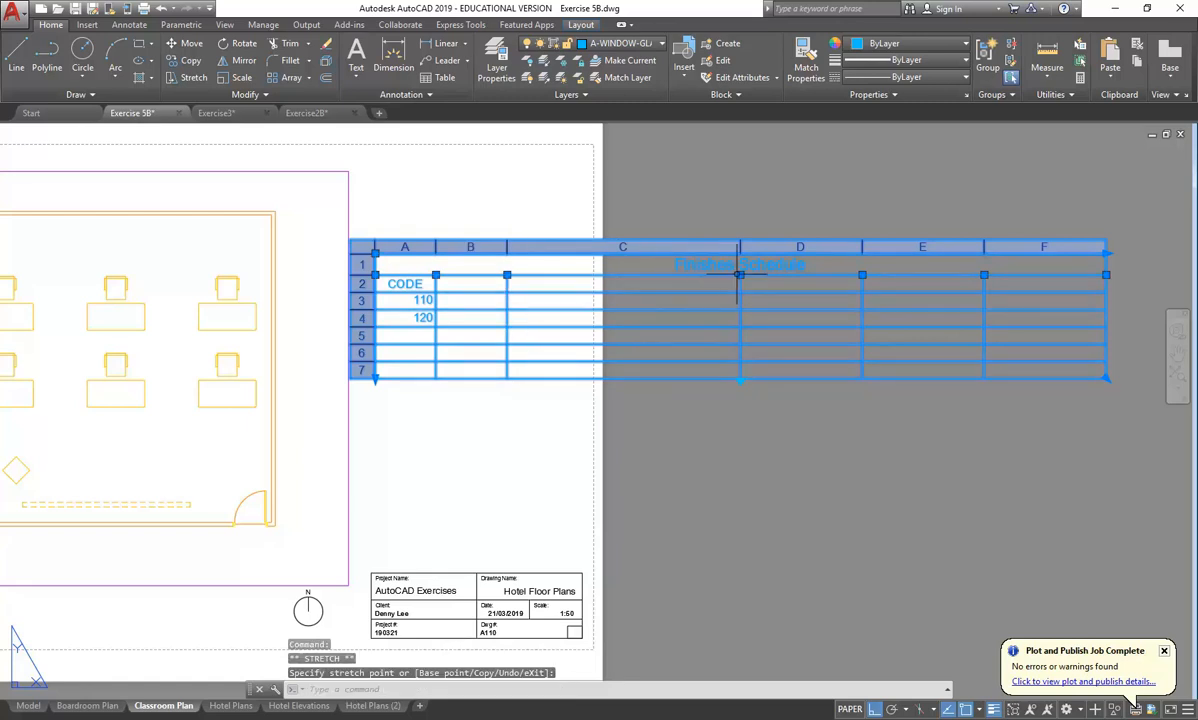
{"action": "left_click", "coordinate": [586, 405]}
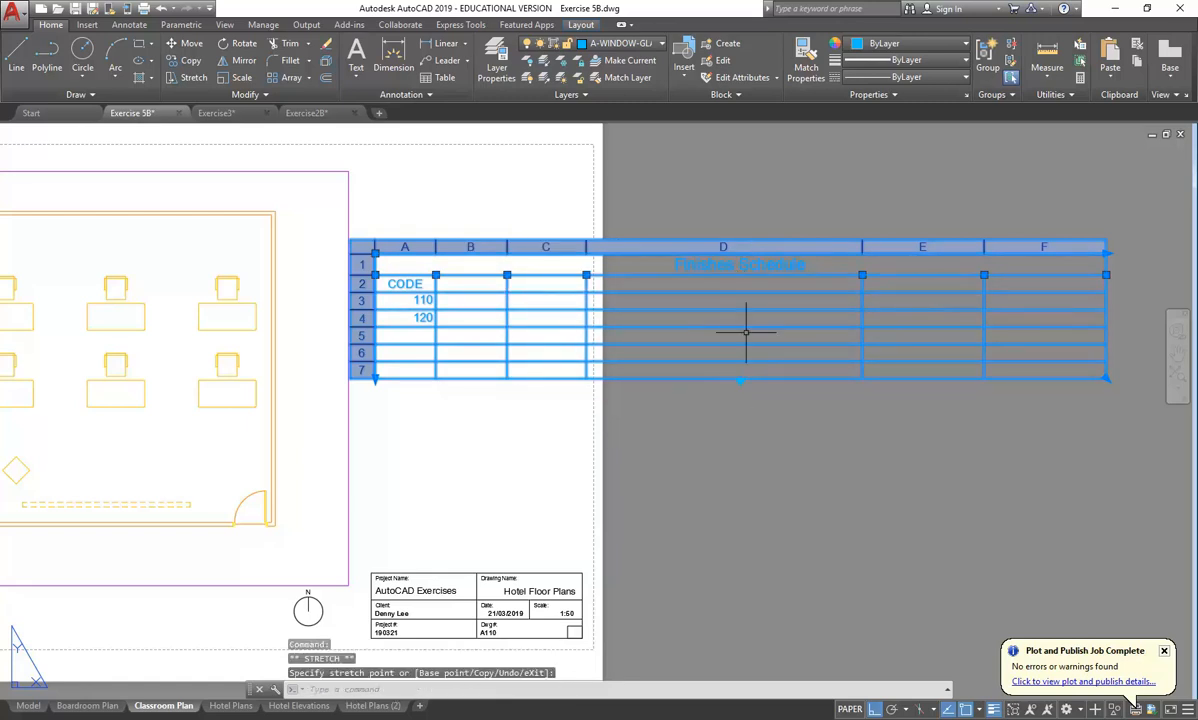
{"action": "left_click", "coordinate": [861, 274]}
{"action": "left_click", "coordinate": [680, 201]}
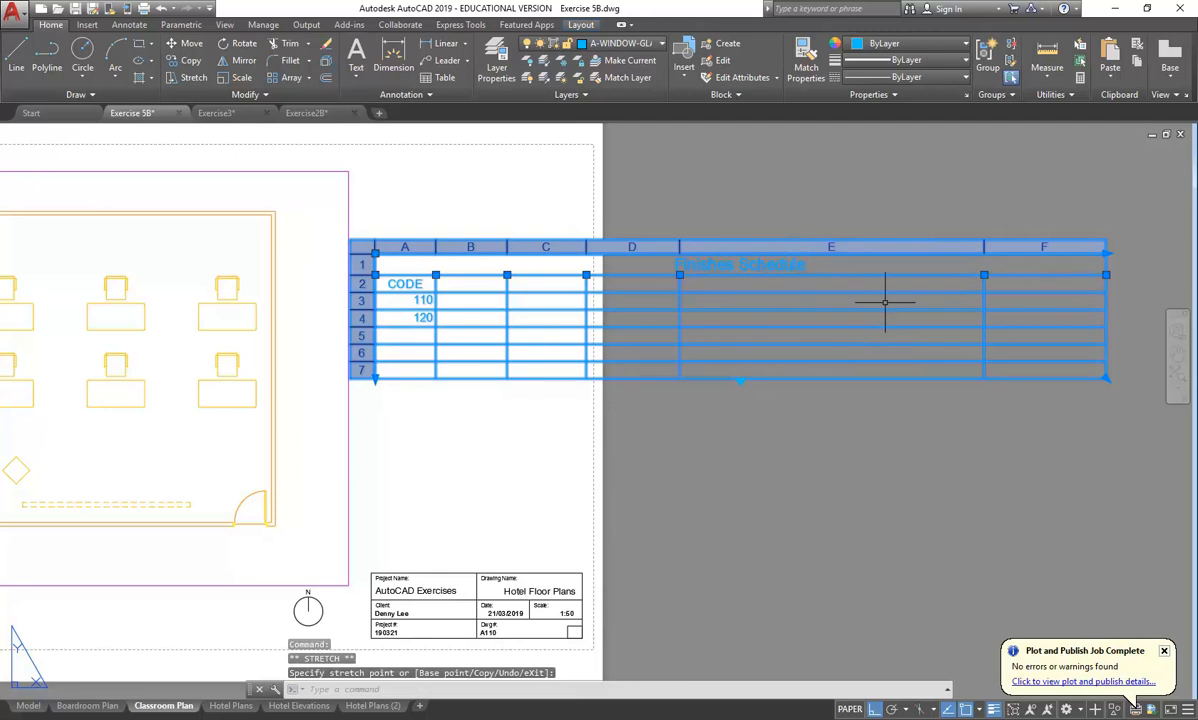
{"action": "left_click", "coordinate": [984, 274]}
{"action": "left_click", "coordinate": [777, 193]}
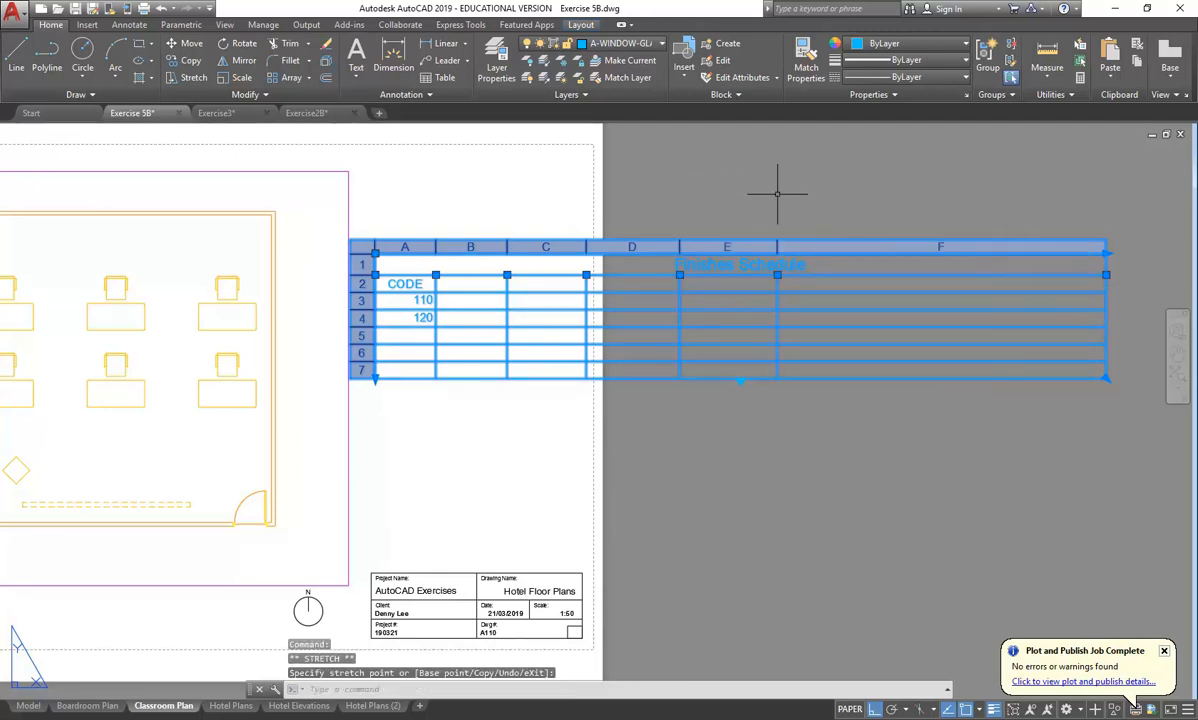
{"action": "left_click", "coordinate": [1106, 274]}
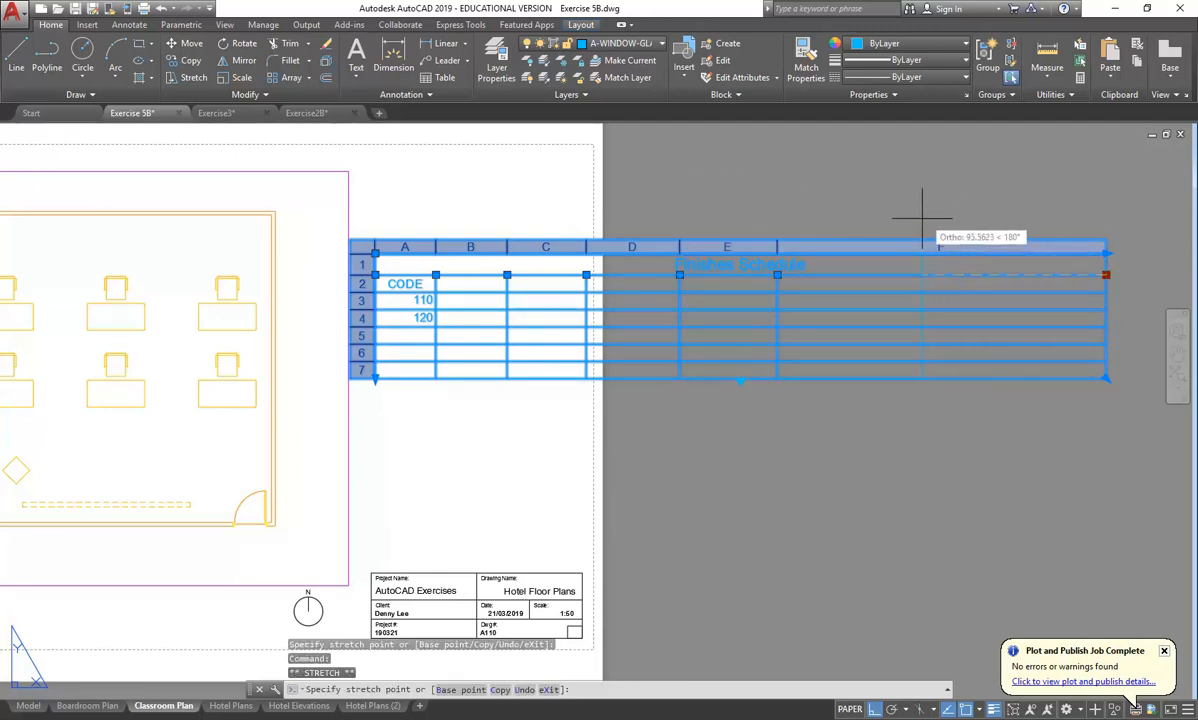
{"action": "left_click", "coordinate": [890, 214]}
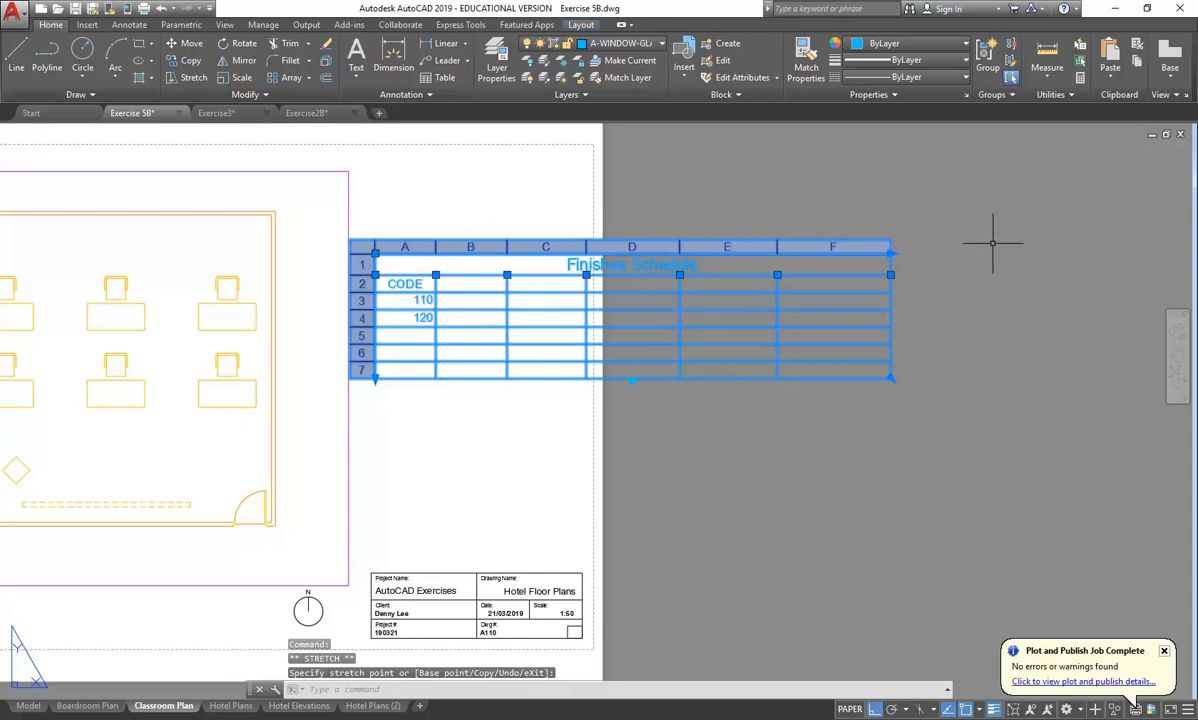
Shrink the whole table's width uniformly so it sits closer to the sheet area beside the viewport.
{"action": "left_click", "coordinate": [890, 247]}
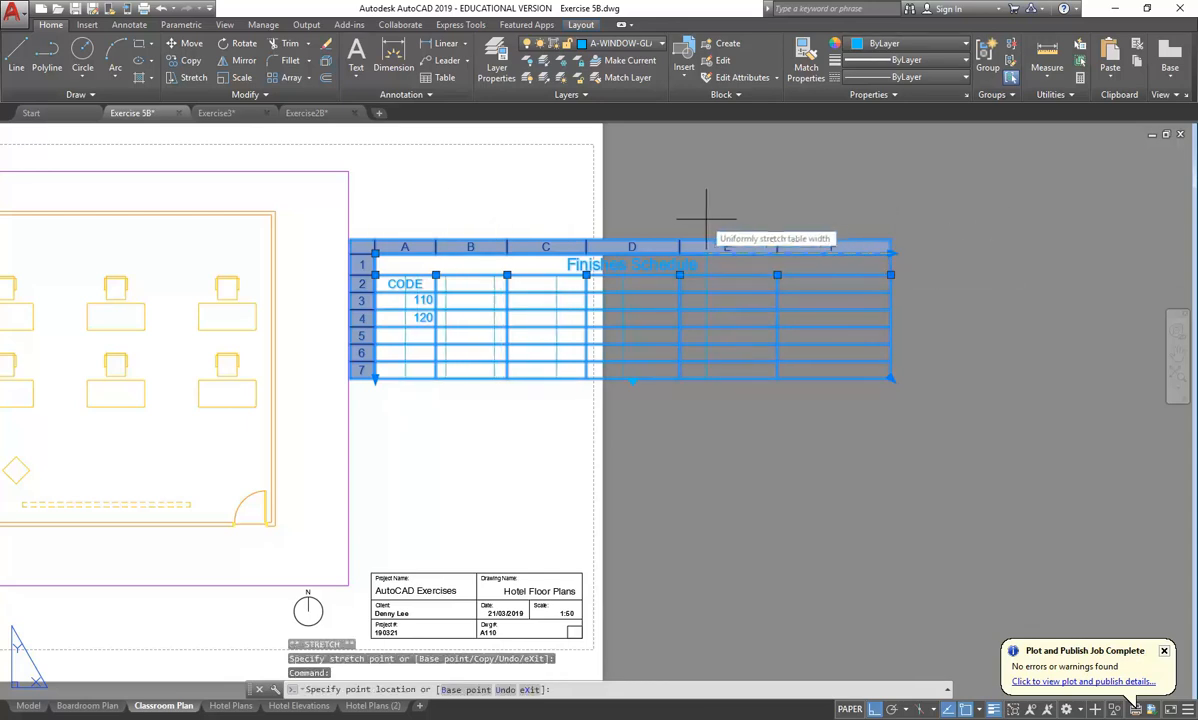
{"action": "left_click", "coordinate": [717, 222]}
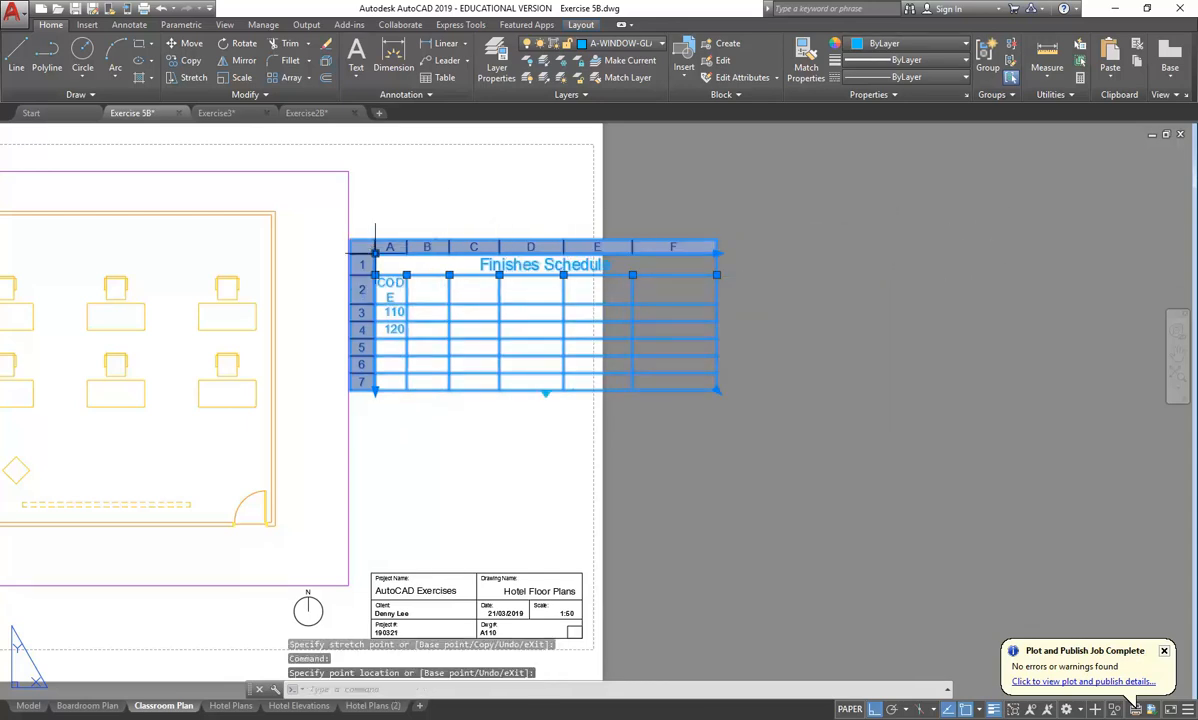
{"action": "scroll", "coordinate": [375, 250], "scroll_direction": "up", "scroll_amount": 2}
{"action": "scroll", "coordinate": [421, 257], "scroll_direction": "down", "scroll_amount": 2}
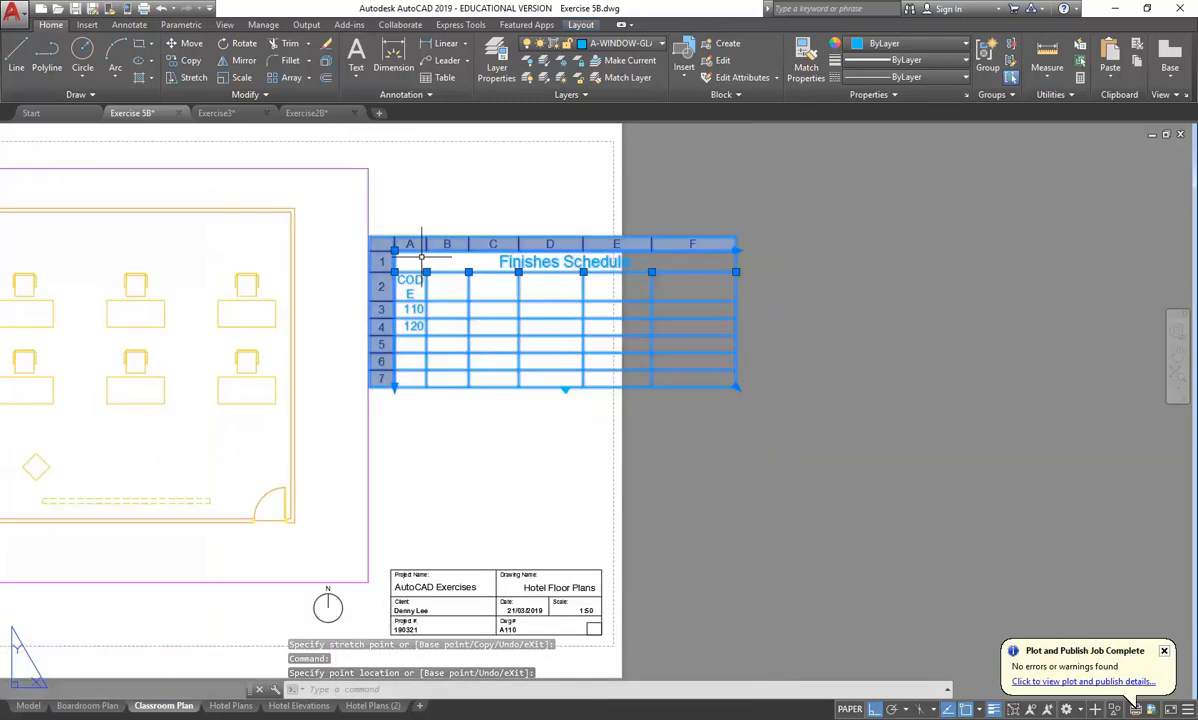
Widen columns A and B by moving their right borders so the CODE heading fits on one line.
{"action": "scroll", "coordinate": [405, 250], "scroll_direction": "up", "scroll_amount": 2}
{"action": "left_click", "coordinate": [446, 288]}
{"action": "left_click", "coordinate": [479, 288]}
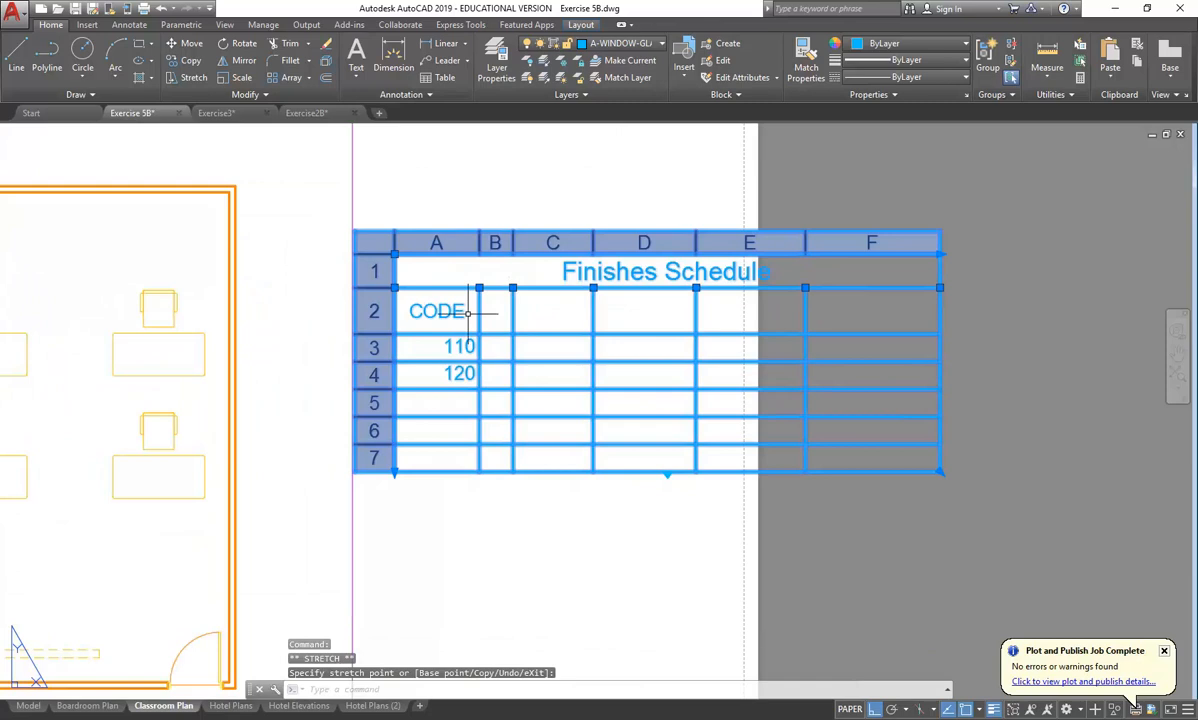
{"action": "left_click", "coordinate": [513, 288]}
{"action": "left_click", "coordinate": [548, 288]}
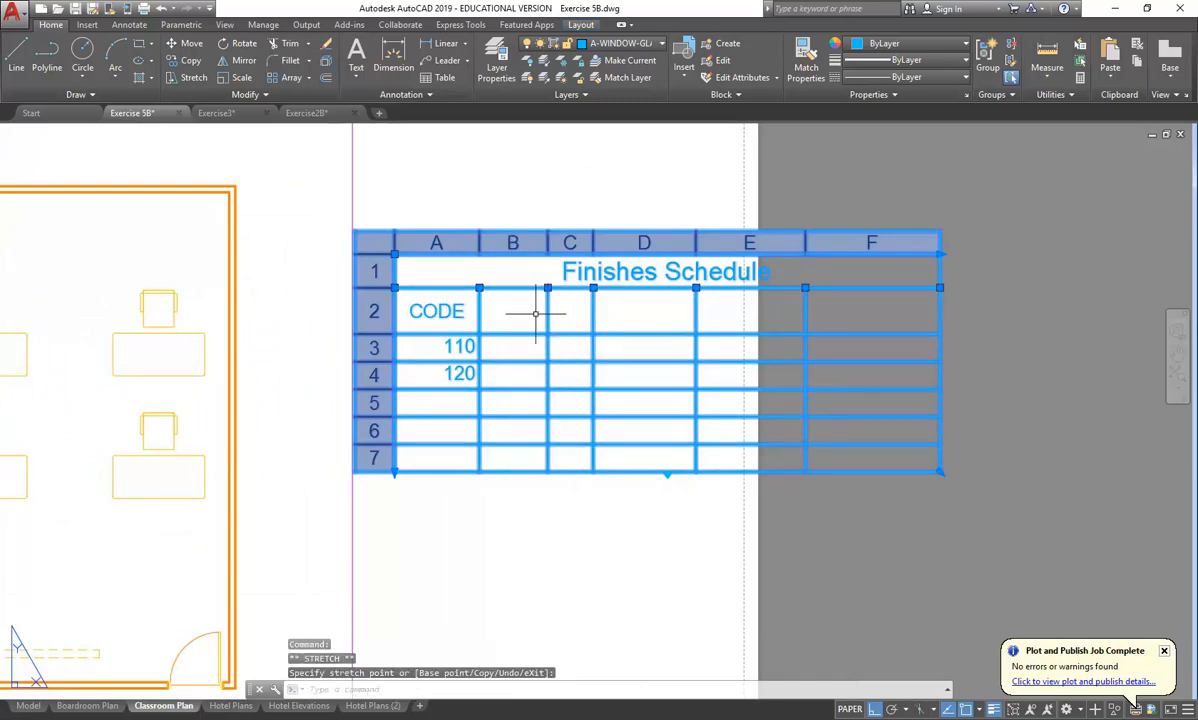
{"action": "double_click", "coordinate": [437, 311]}
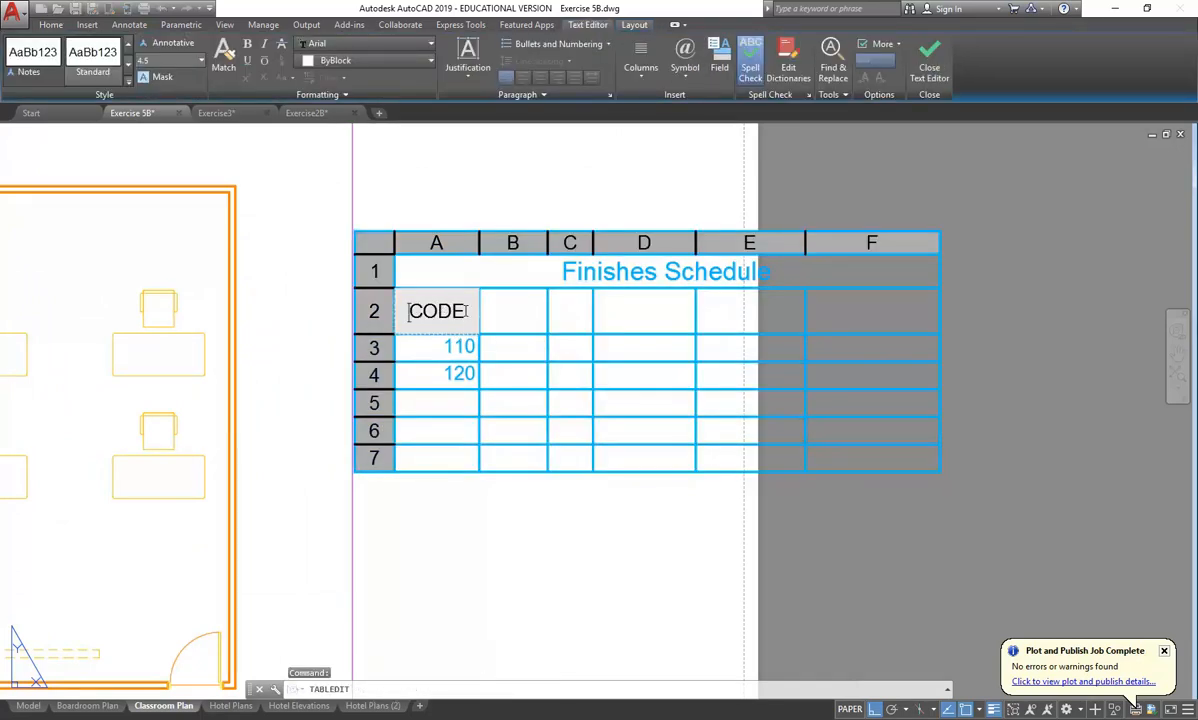
{"action": "left_click", "coordinate": [440, 190]}
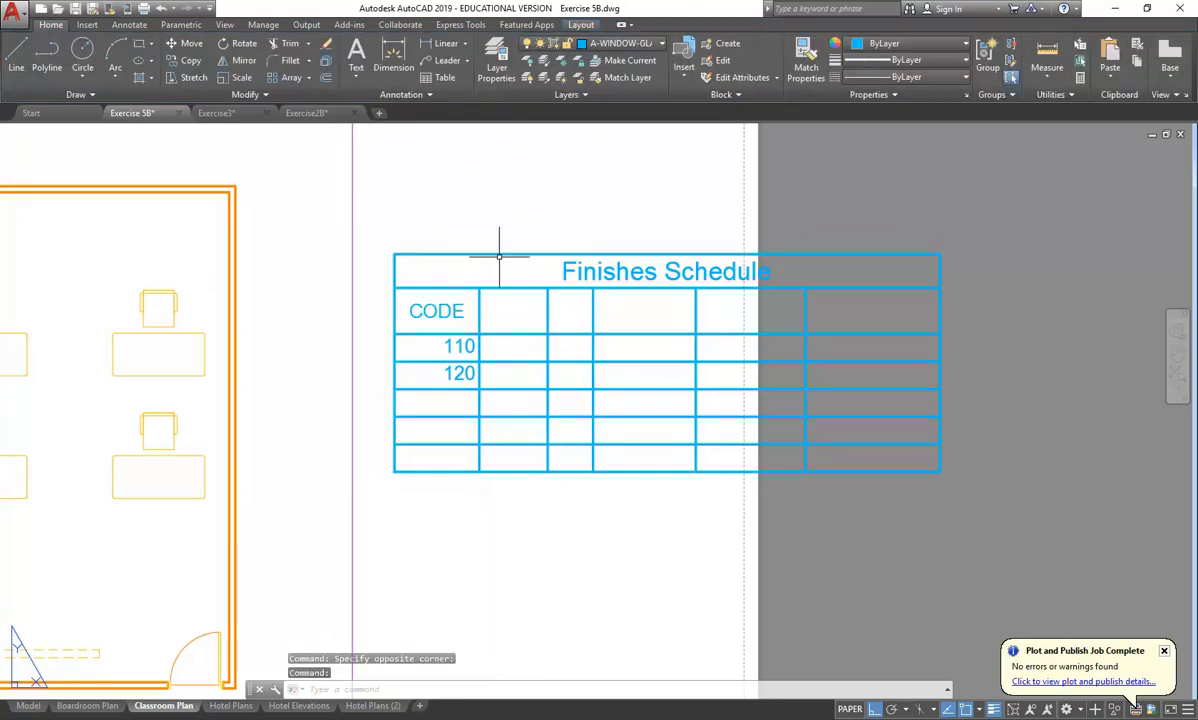
{"action": "left_click", "coordinate": [405, 94]}
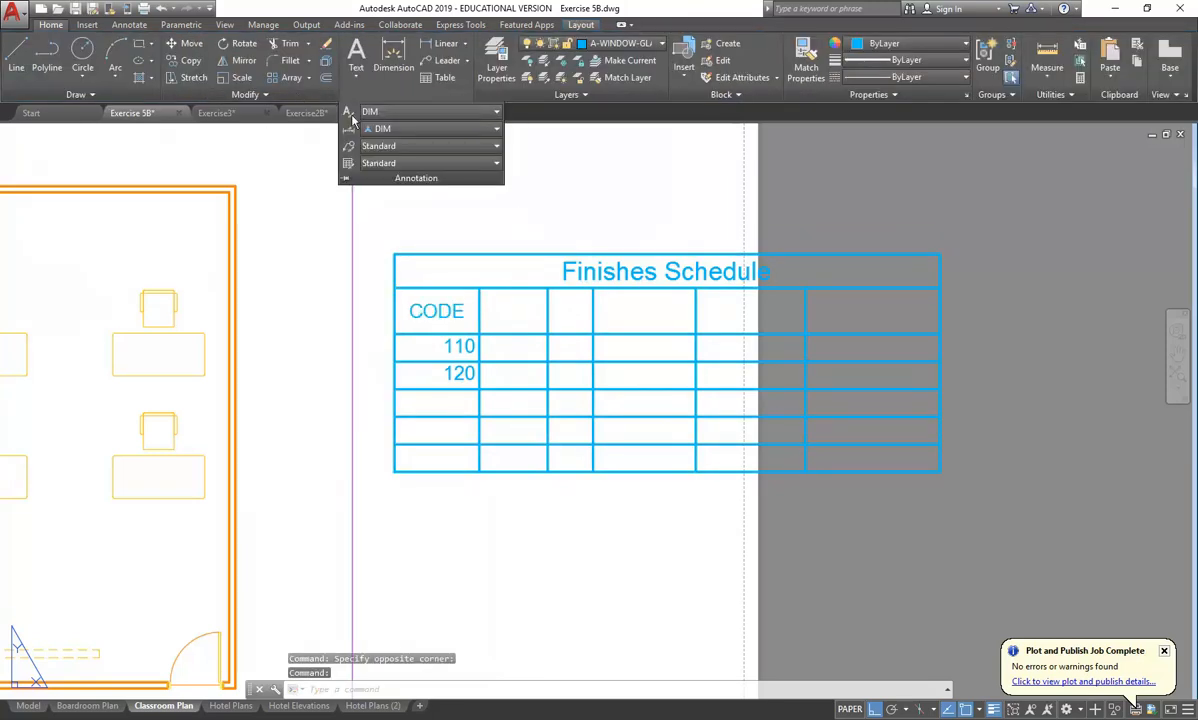
{"action": "left_click", "coordinate": [508, 233]}
Try to set the text height of the CODE heading to 3.
{"action": "left_click", "coordinate": [475, 253]}
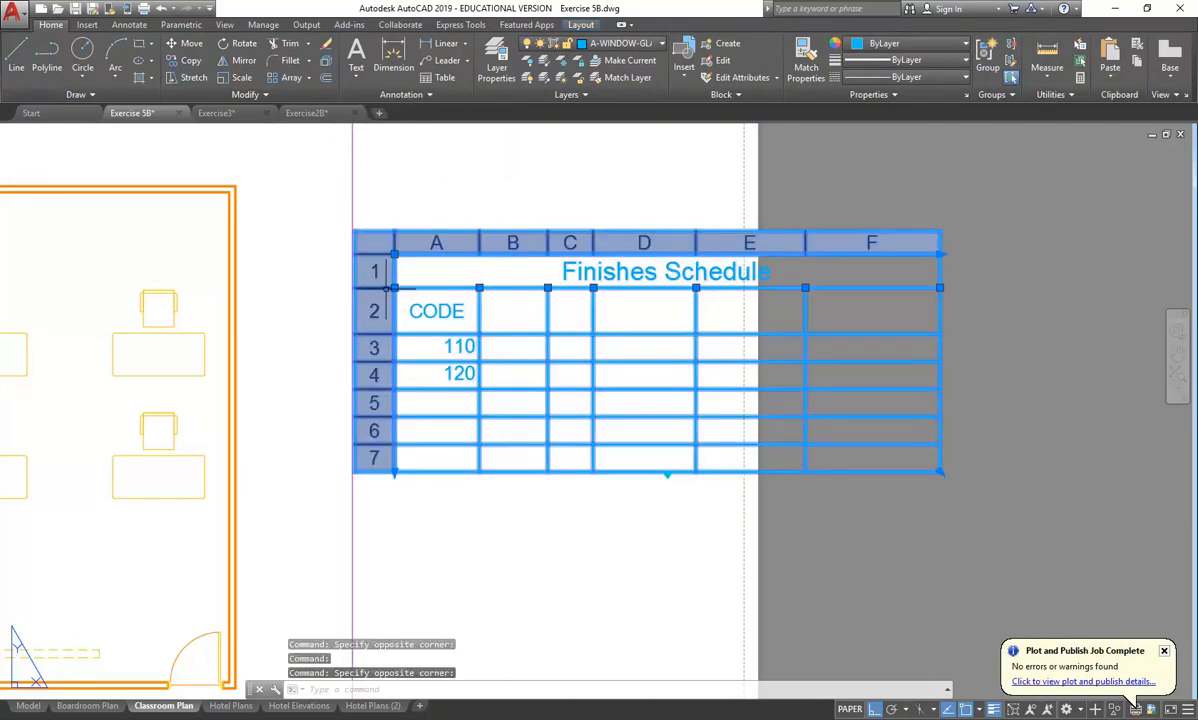
{"action": "double_click", "coordinate": [440, 311]}
{"action": "key", "text": "ctrl+a"}
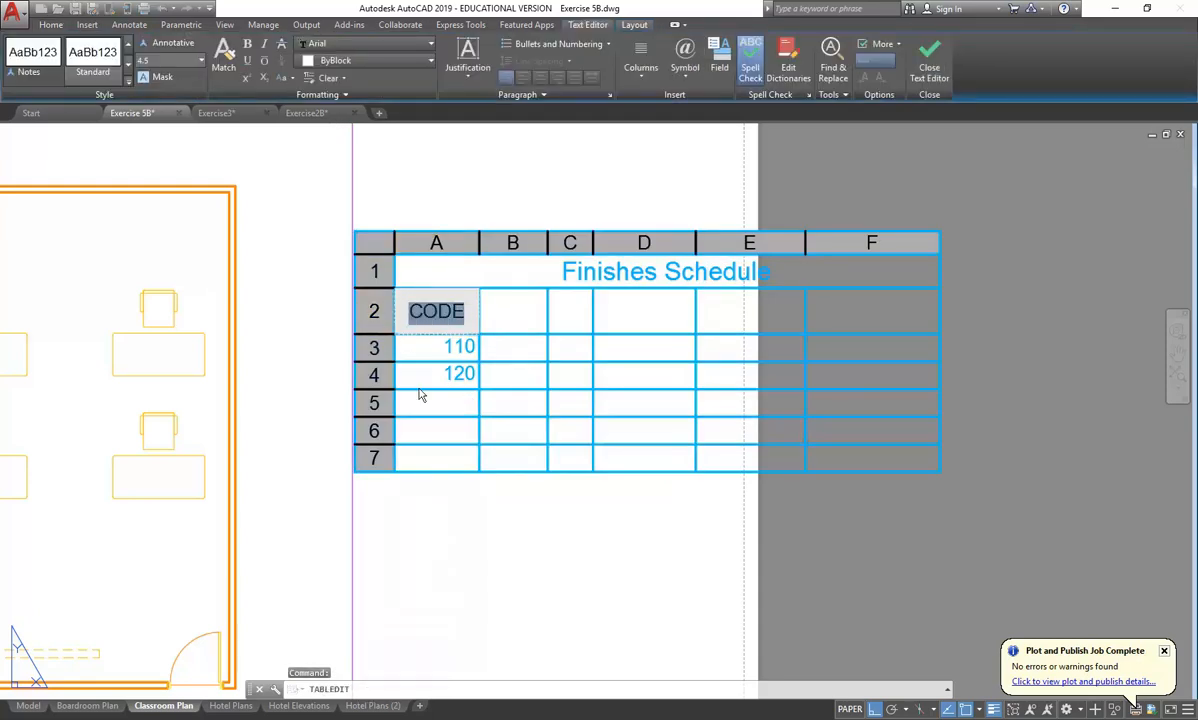
{"action": "left_click", "coordinate": [183, 60]}
{"action": "left_click", "coordinate": [83, 60]}
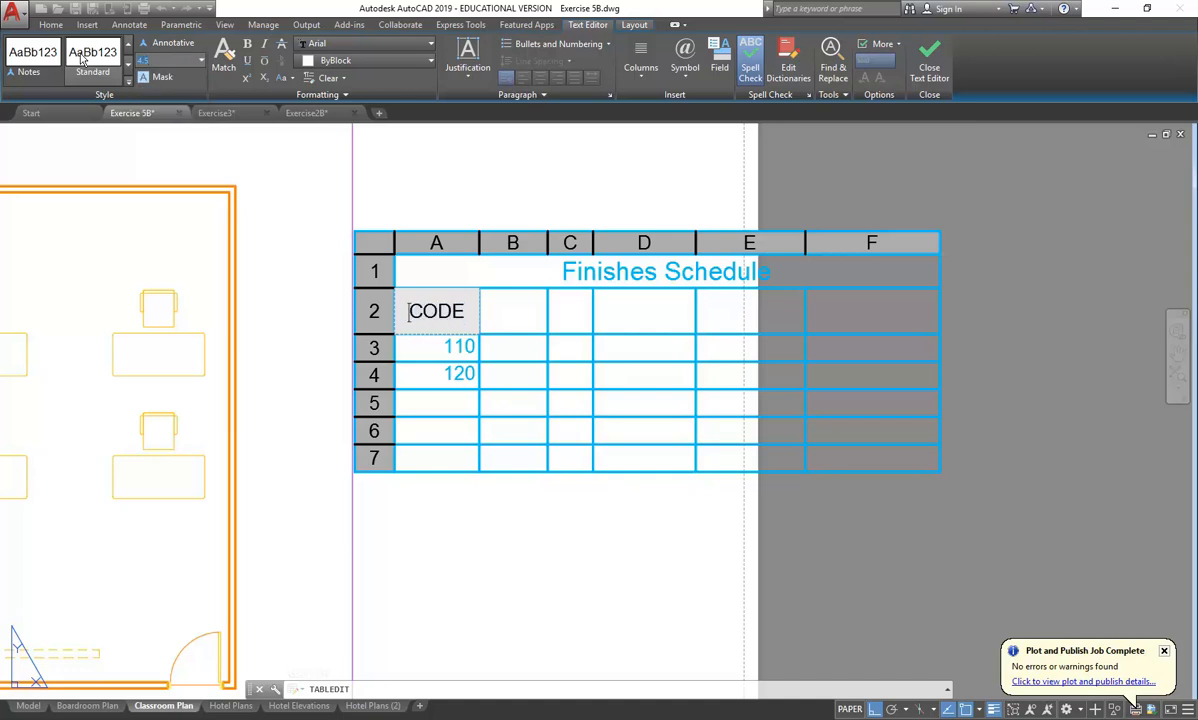
{"action": "key", "text": "ctrl+a"}
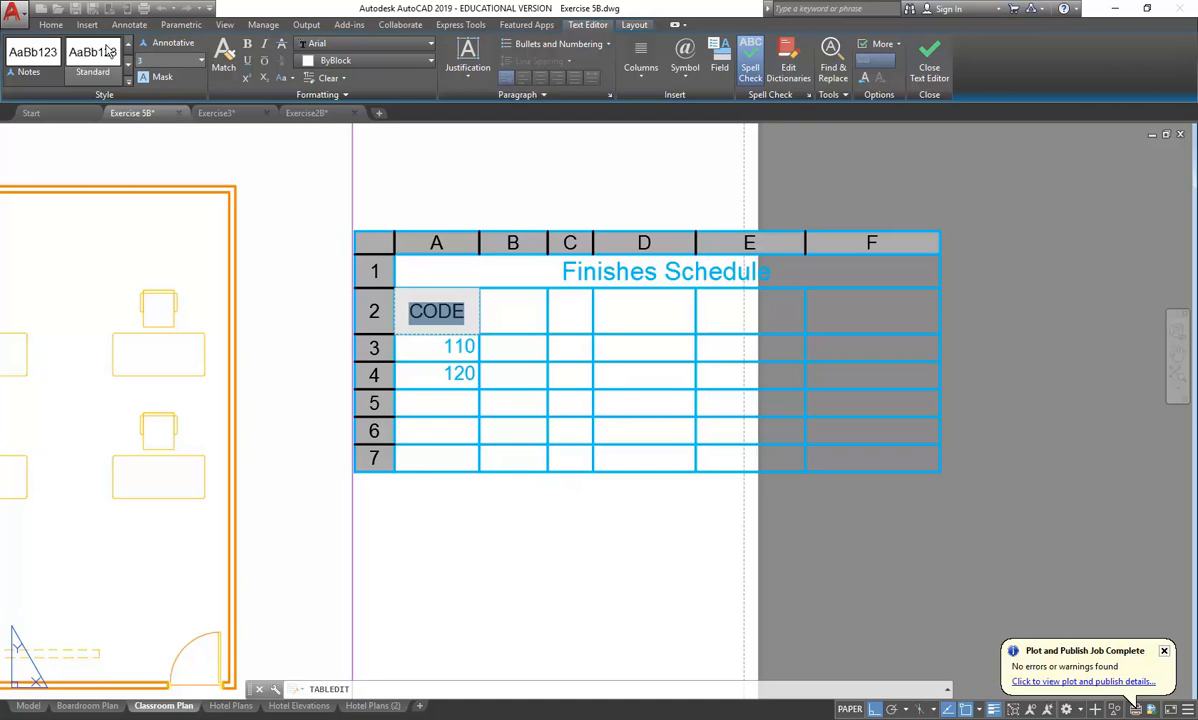
{"action": "key", "text": "Down"}
{"action": "left_click", "coordinate": [437, 301]}
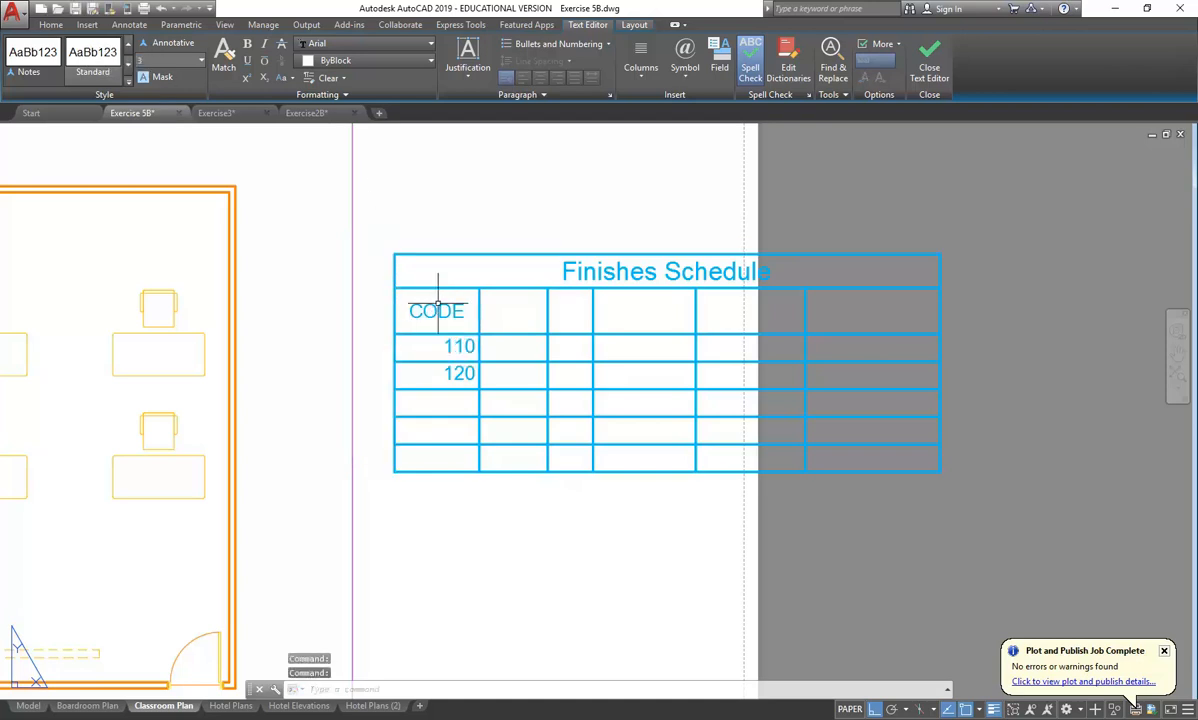
Set the CODE heading's text height to 3.
{"action": "double_click", "coordinate": [467, 310]}
{"action": "double_click", "coordinate": [465, 313]}
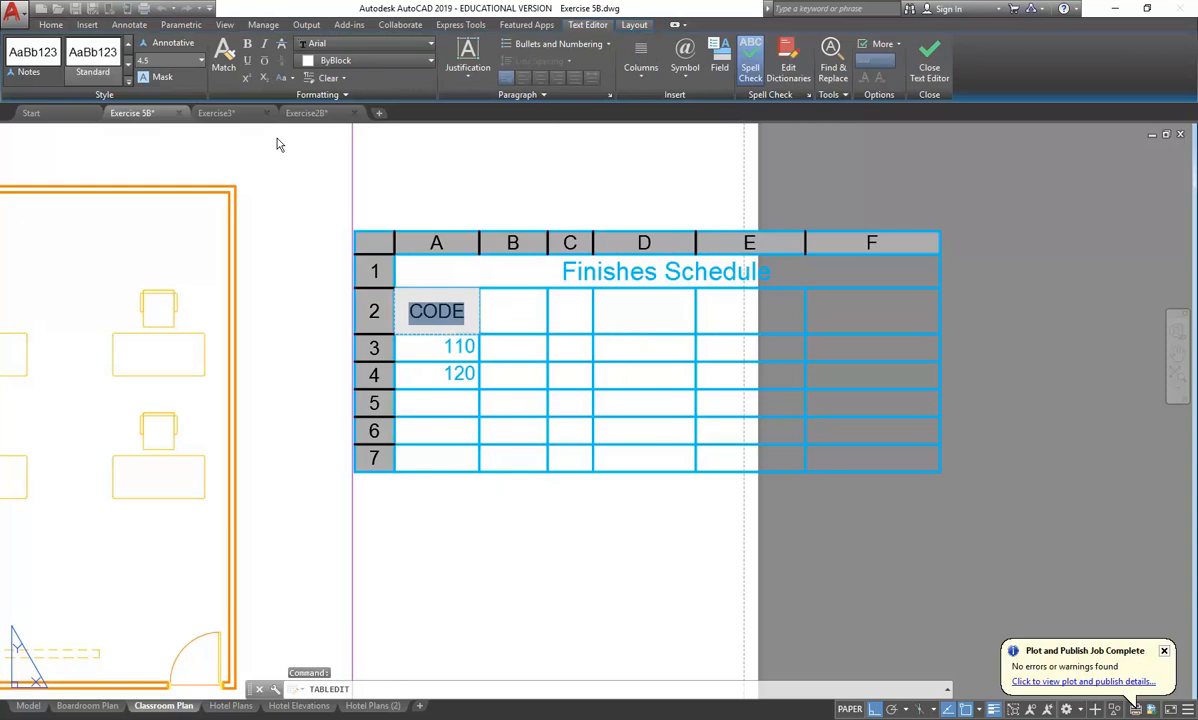
{"action": "left_click", "coordinate": [166, 58]}
{"action": "type", "text": "3"}
{"action": "key", "text": "Return"}
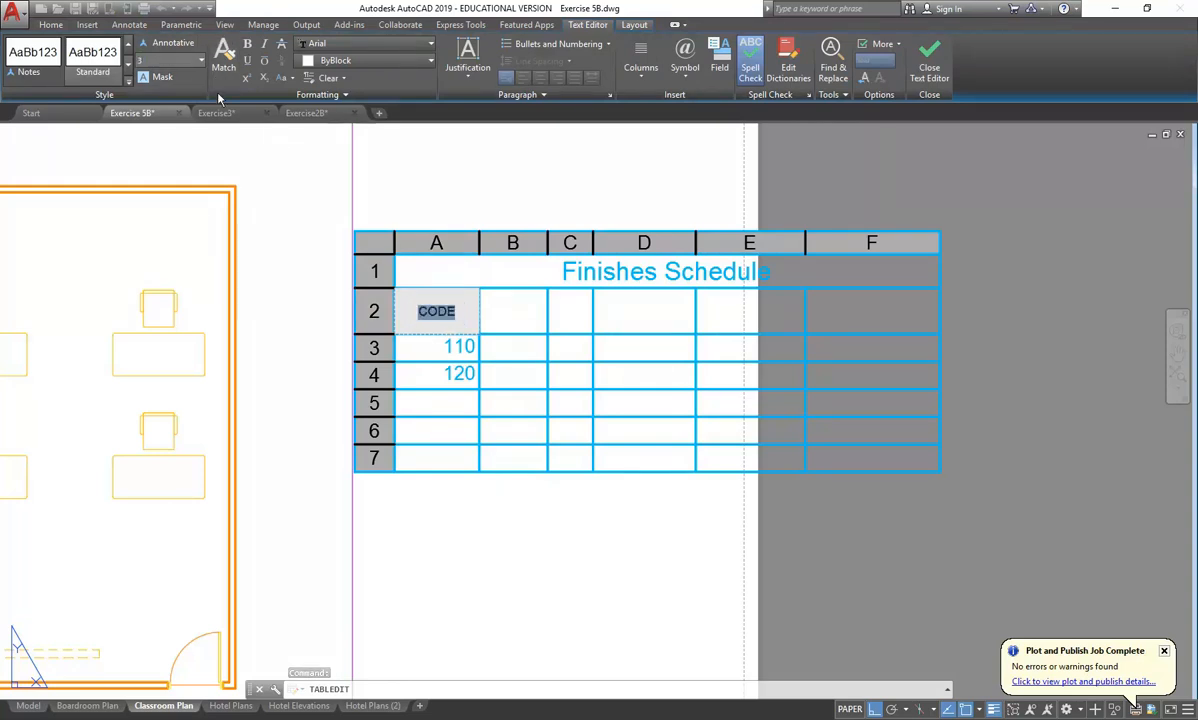
Set the text height of the room code 110 in the first data row to 2.5.
{"action": "left_click", "coordinate": [446, 343]}
{"action": "double_click", "coordinate": [446, 345]}
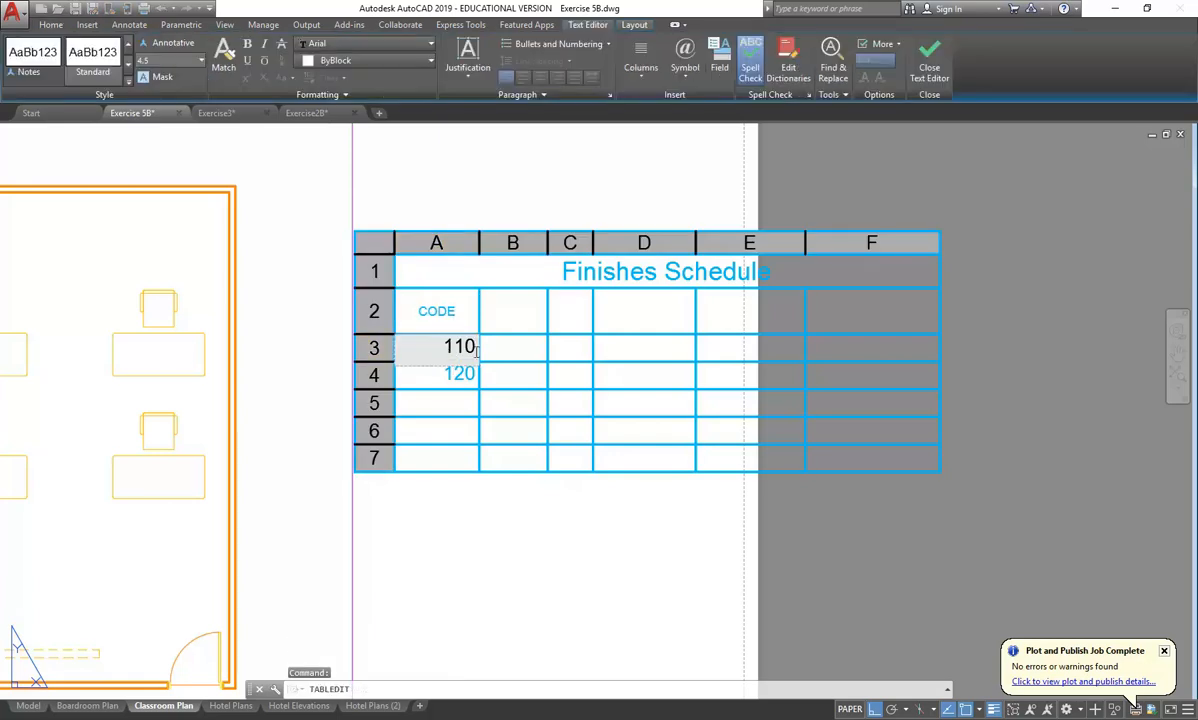
{"action": "left_click_drag", "start_coordinate": [445, 347], "coordinate": [484, 340]}
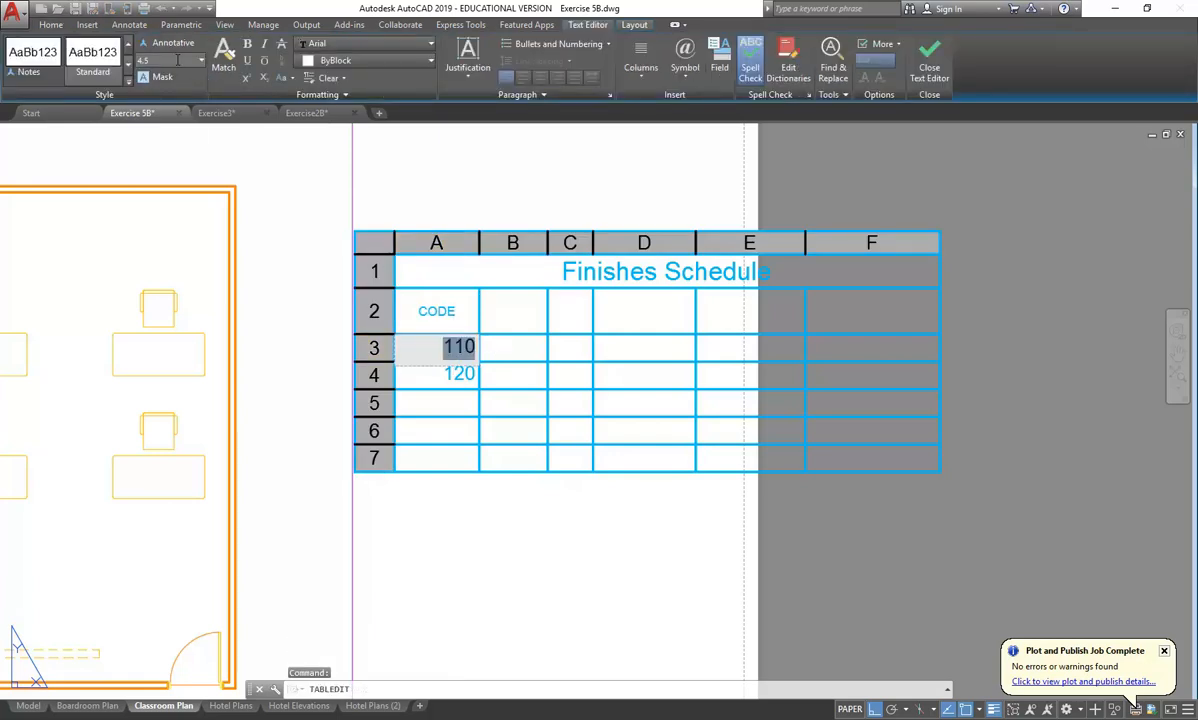
{"action": "key", "text": "Return"}
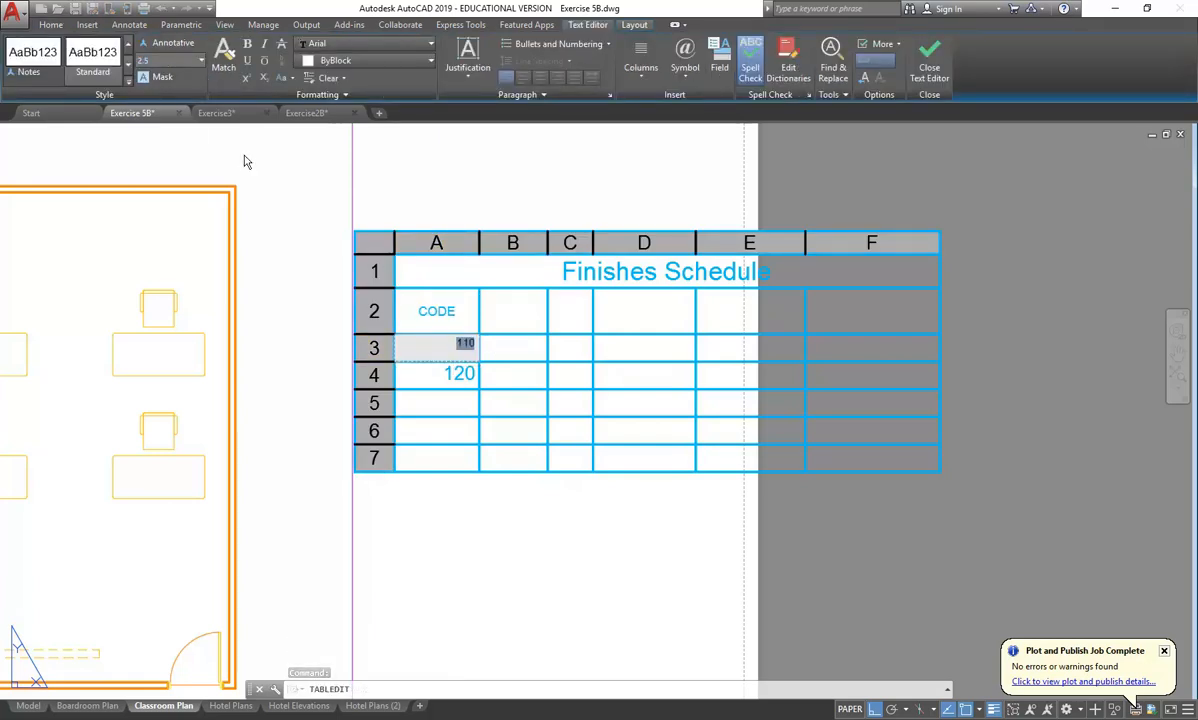
Replace the room code 120 in cell A4 with 2.
{"action": "left_click", "coordinate": [438, 381]}
{"action": "double_click", "coordinate": [451, 373]}
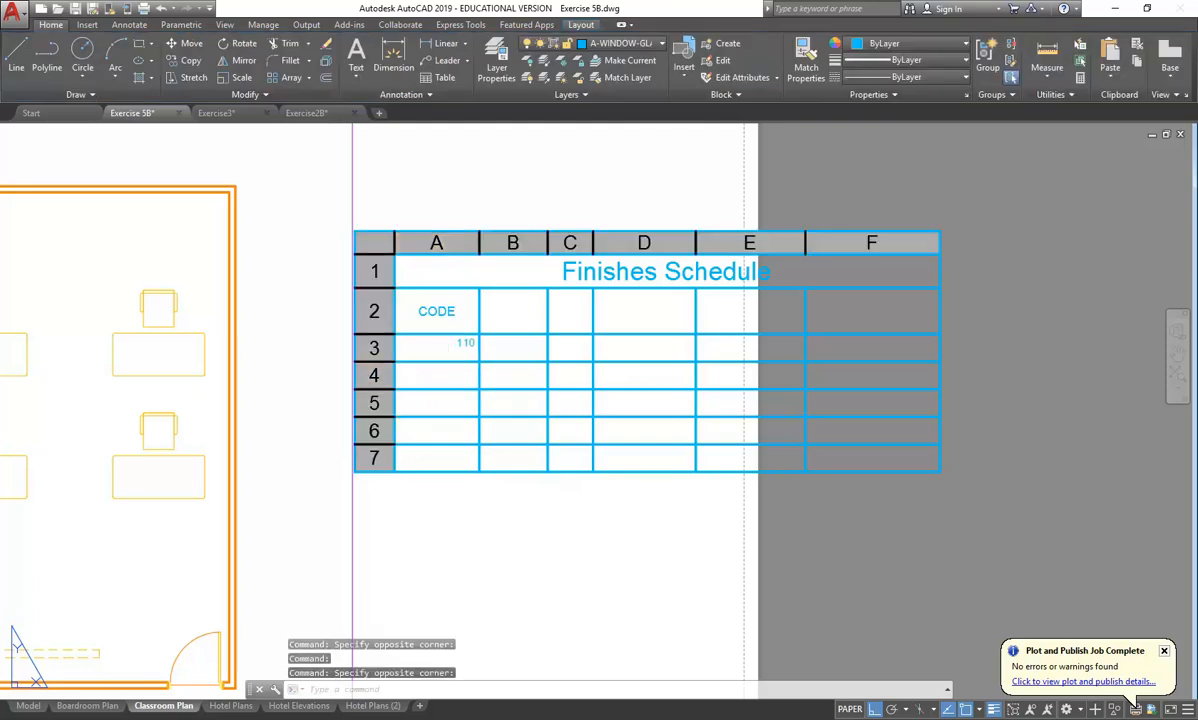
{"action": "left_click_drag", "start_coordinate": [444, 374], "coordinate": [478, 372]}
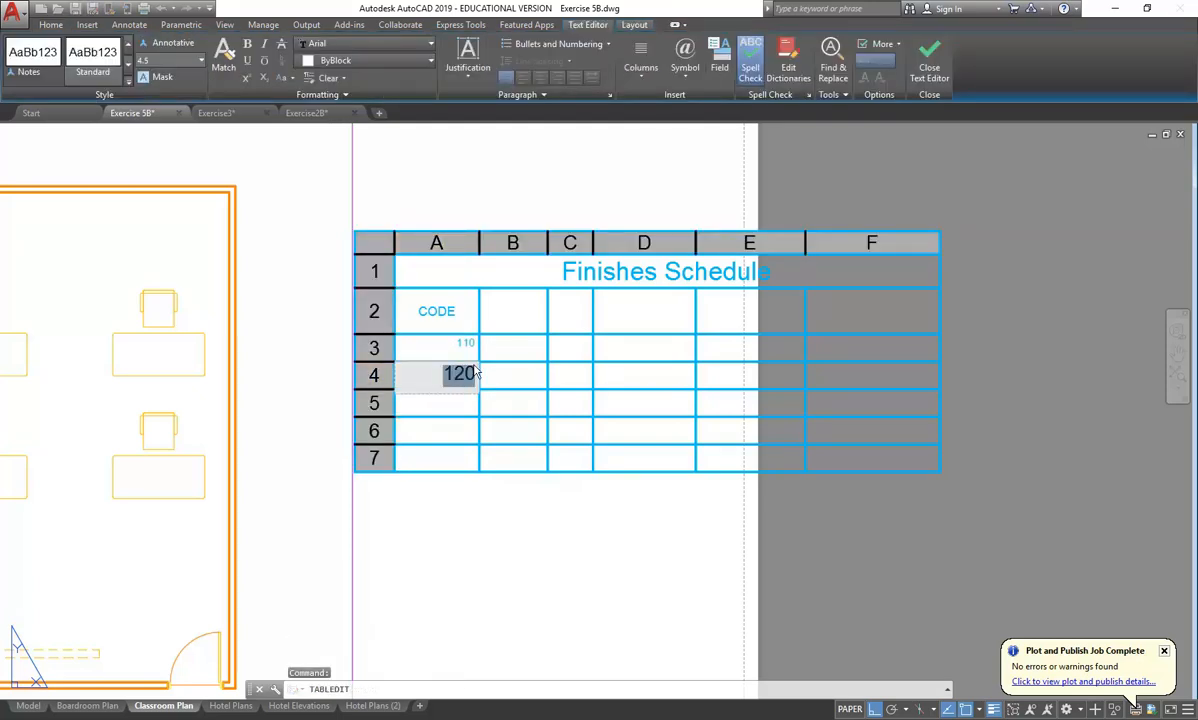
{"action": "type", "text": "2"}
{"action": "key", "text": "Return"}
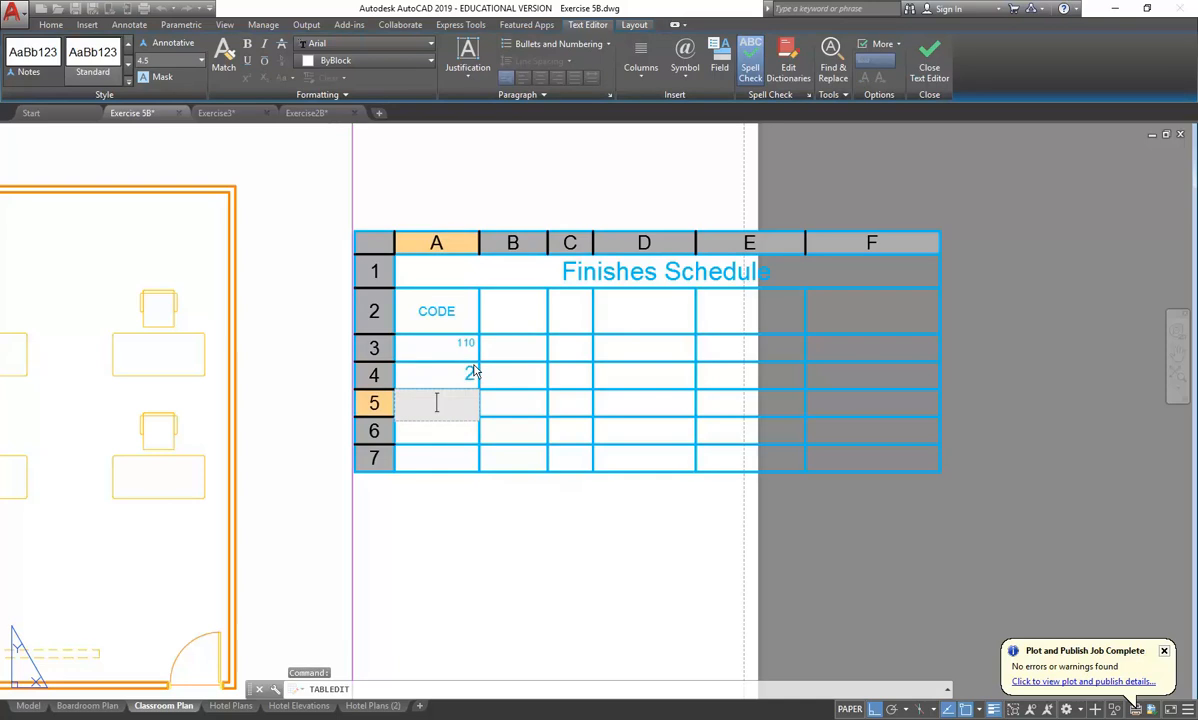
Set the text height of the entry in cell A4 to 2.5 and finish editing the cell.
{"action": "left_click", "coordinate": [471, 369]}
{"action": "left_click", "coordinate": [458, 374]}
{"action": "left_click", "coordinate": [470, 372]}
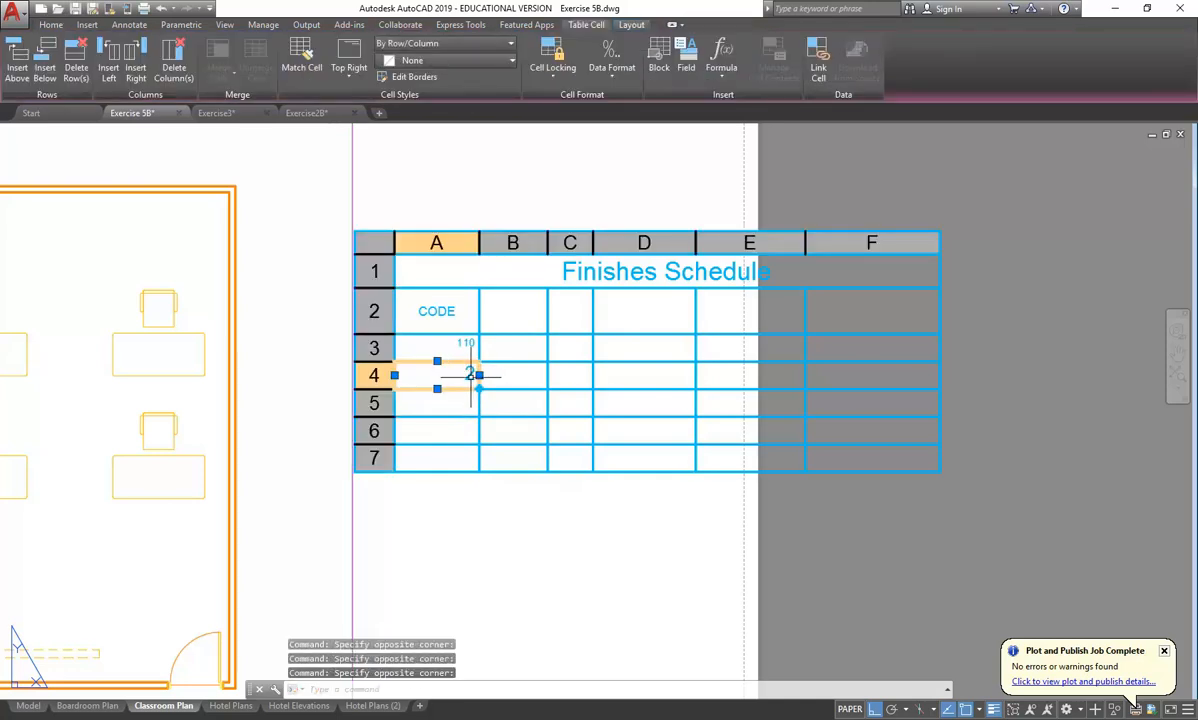
{"action": "double_click", "coordinate": [473, 373]}
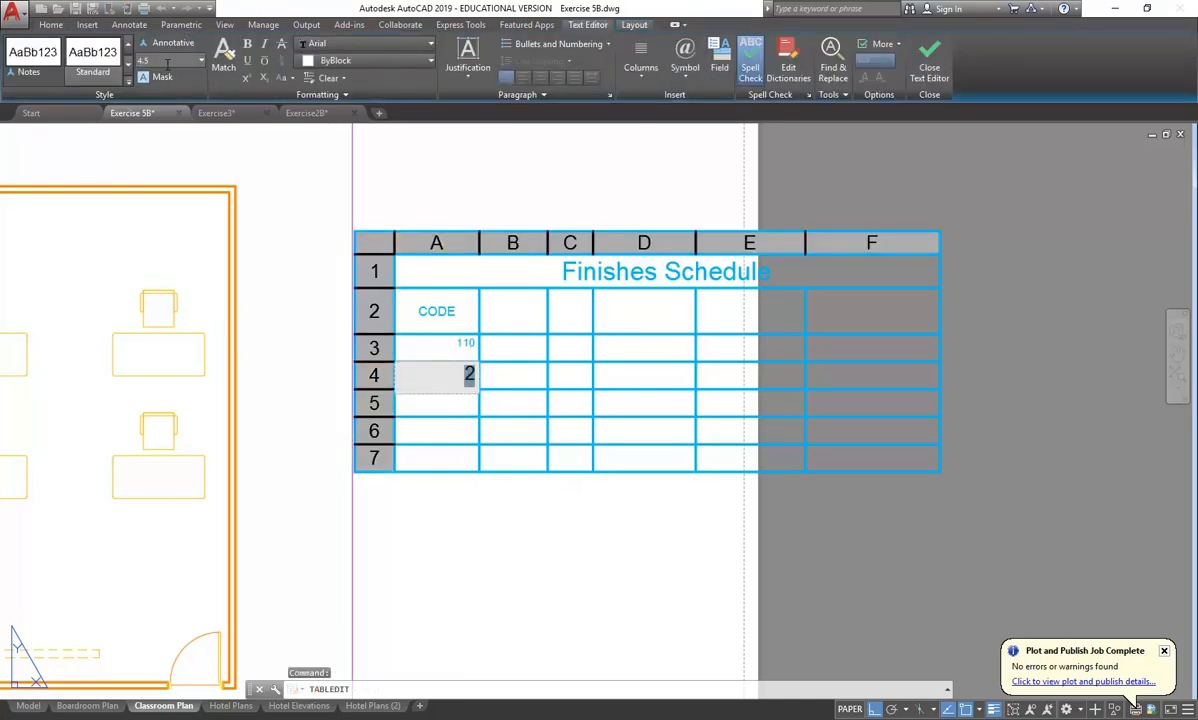
{"action": "key", "text": "Return"}
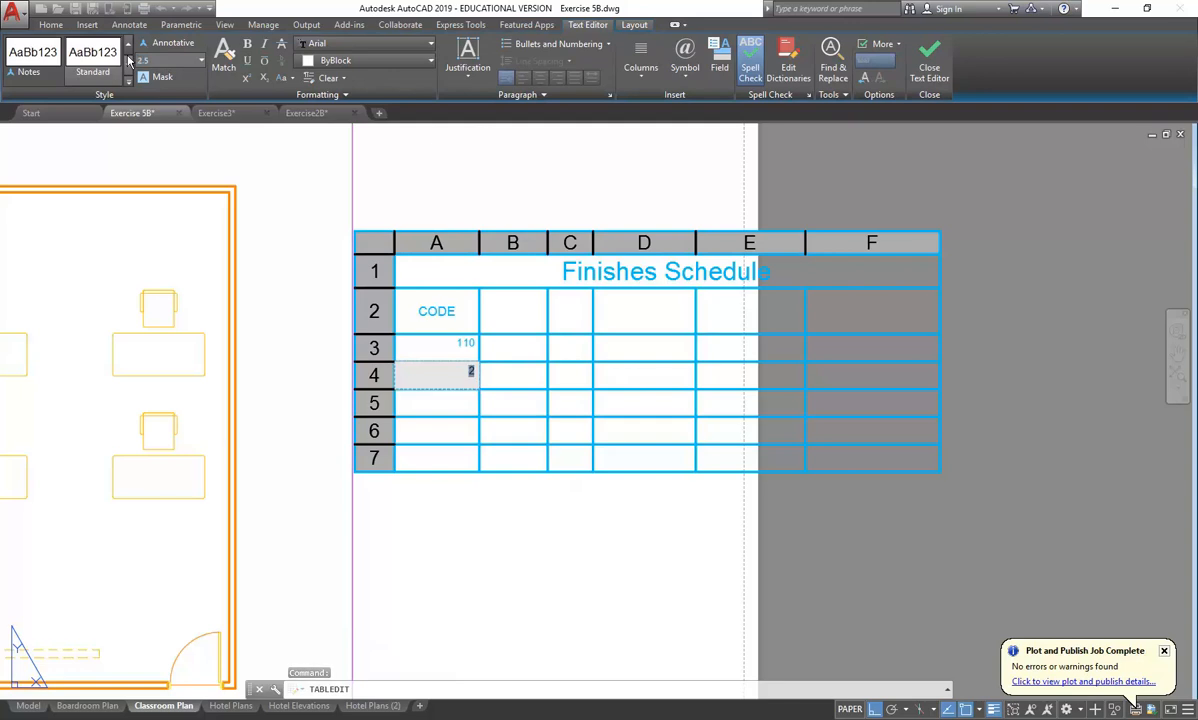
{"action": "left_click", "coordinate": [534, 357]}
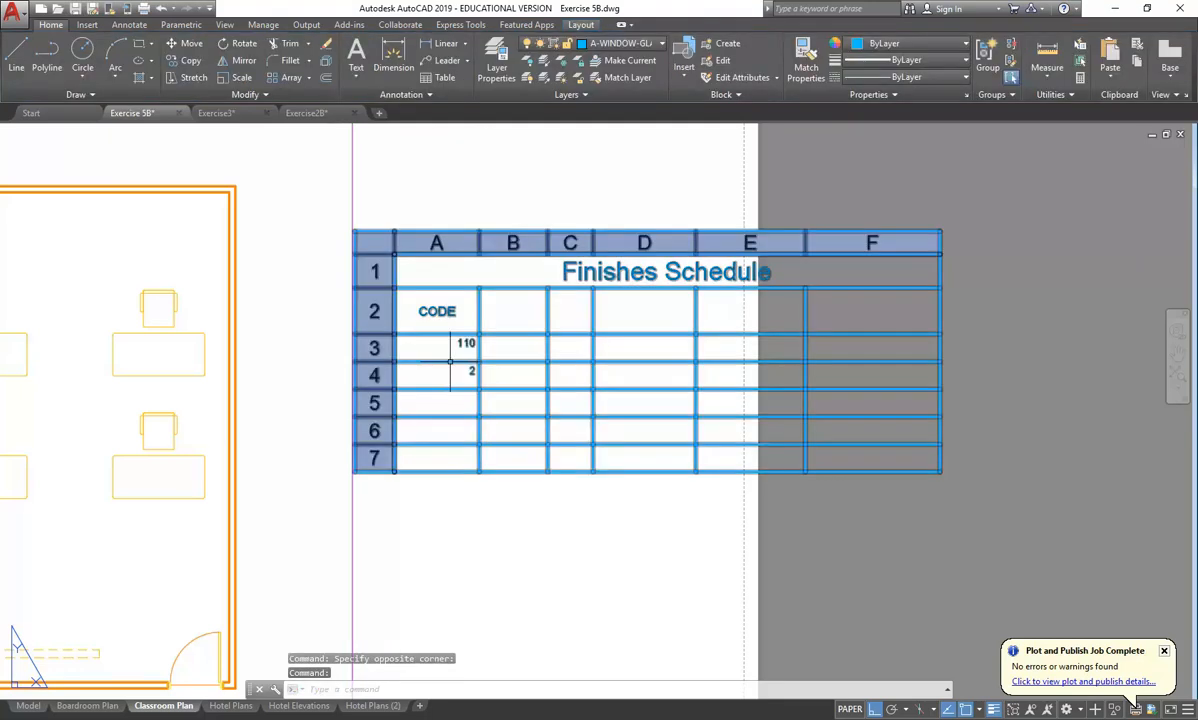
{"action": "left_click", "coordinate": [436, 352]}
{"action": "left_click", "coordinate": [385, 353]}
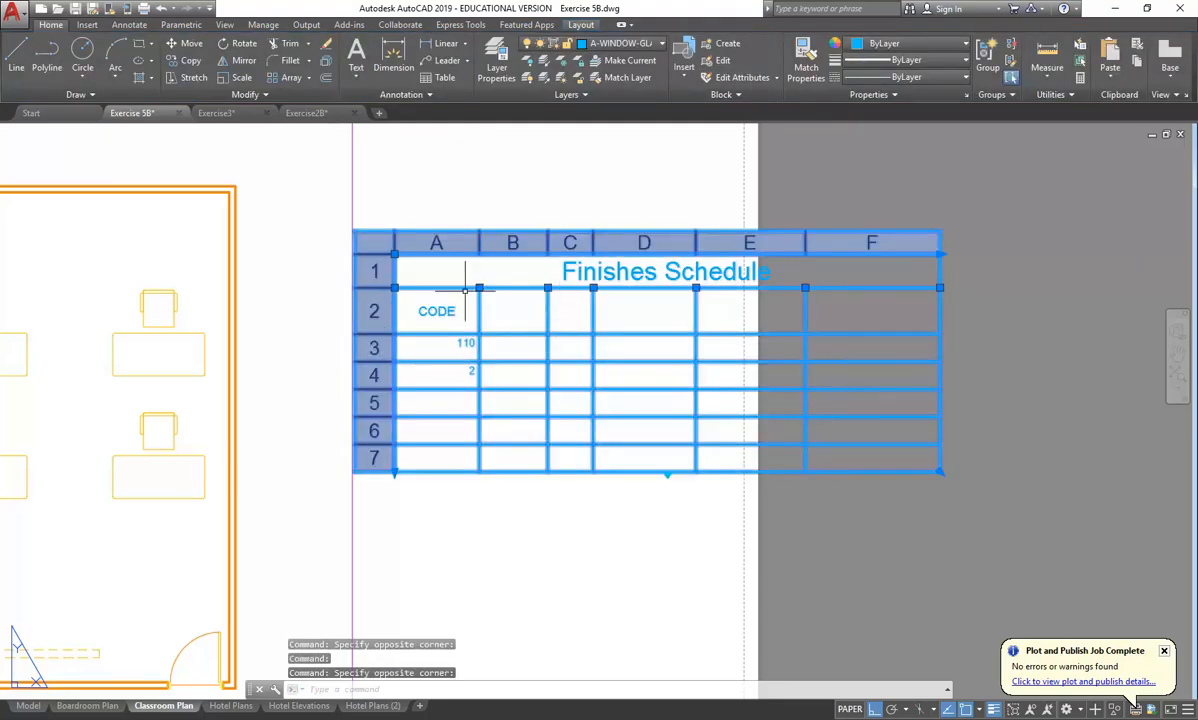
{"action": "double_click", "coordinate": [426, 342]}
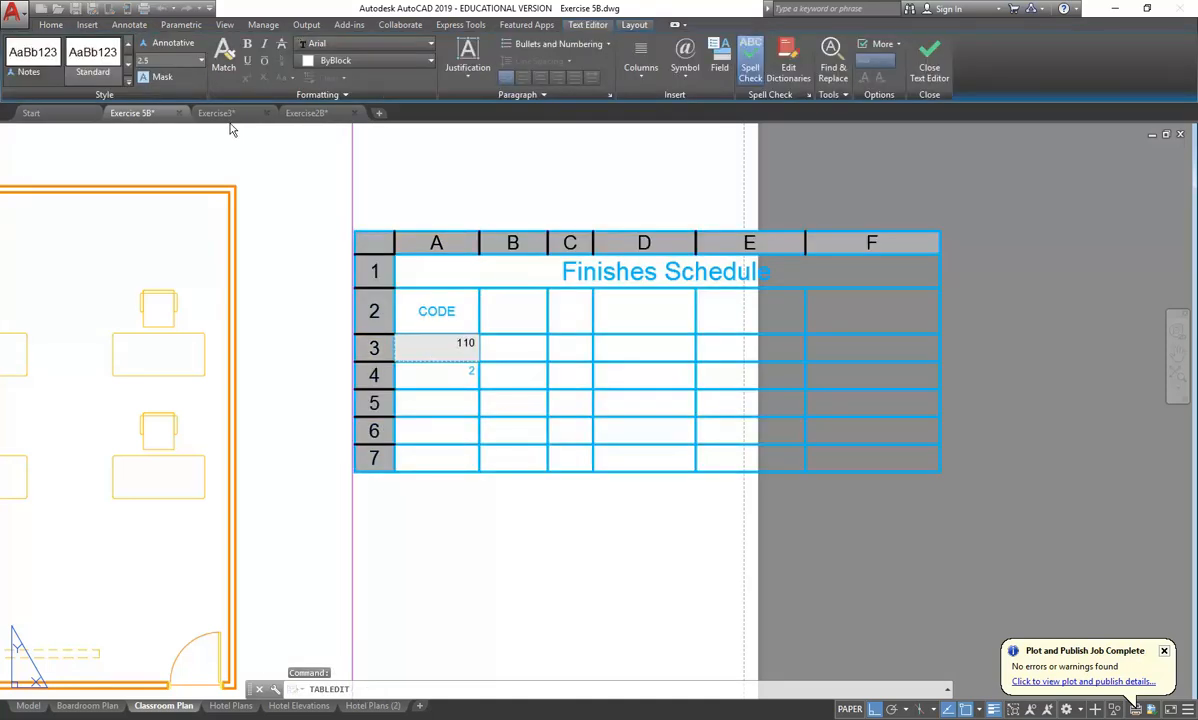
{"action": "key", "text": "Escape"}
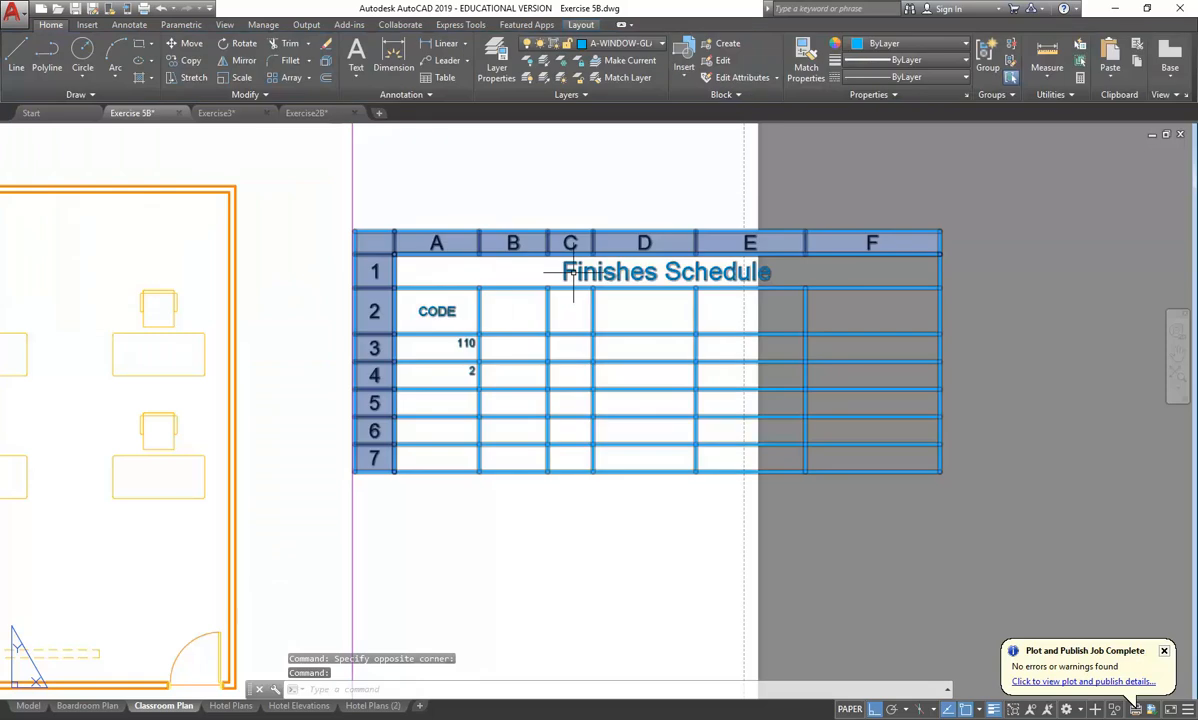
Clear the Finishes Schedule title and erase the whole table from the Classroom Plan layout.
{"action": "left_click", "coordinate": [567, 270]}
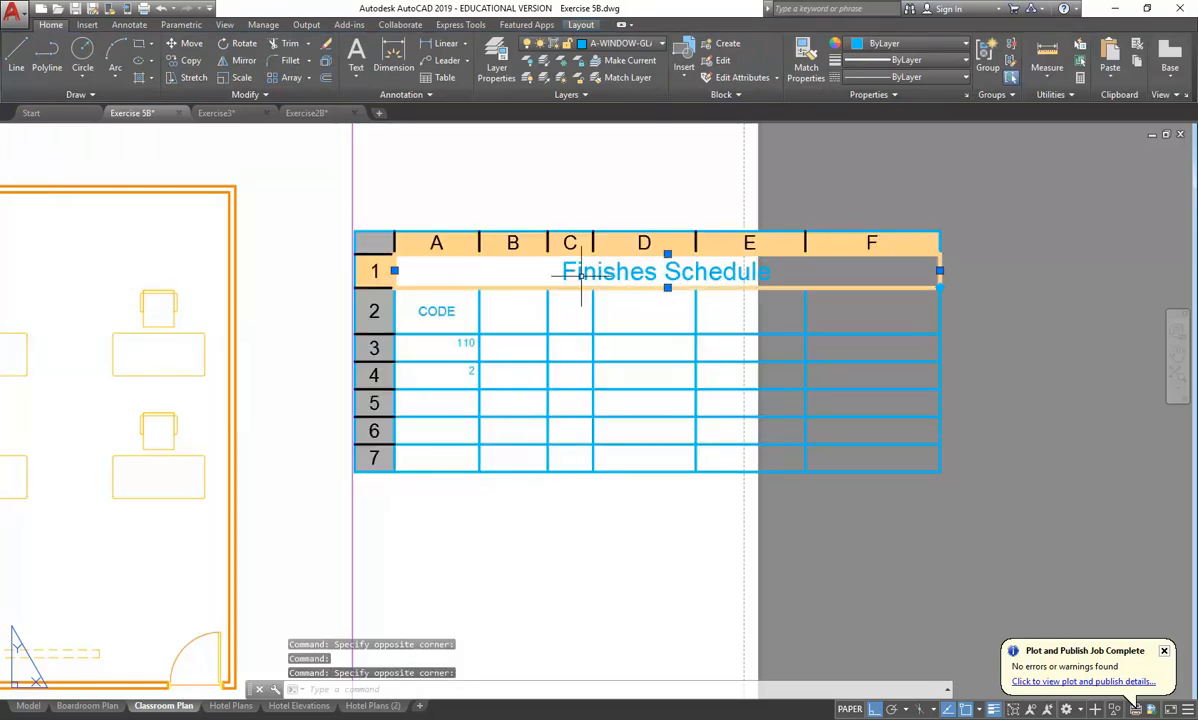
{"action": "key", "text": "Delete"}
{"action": "key", "text": "Escape"}
{"action": "left_click", "coordinate": [399, 254]}
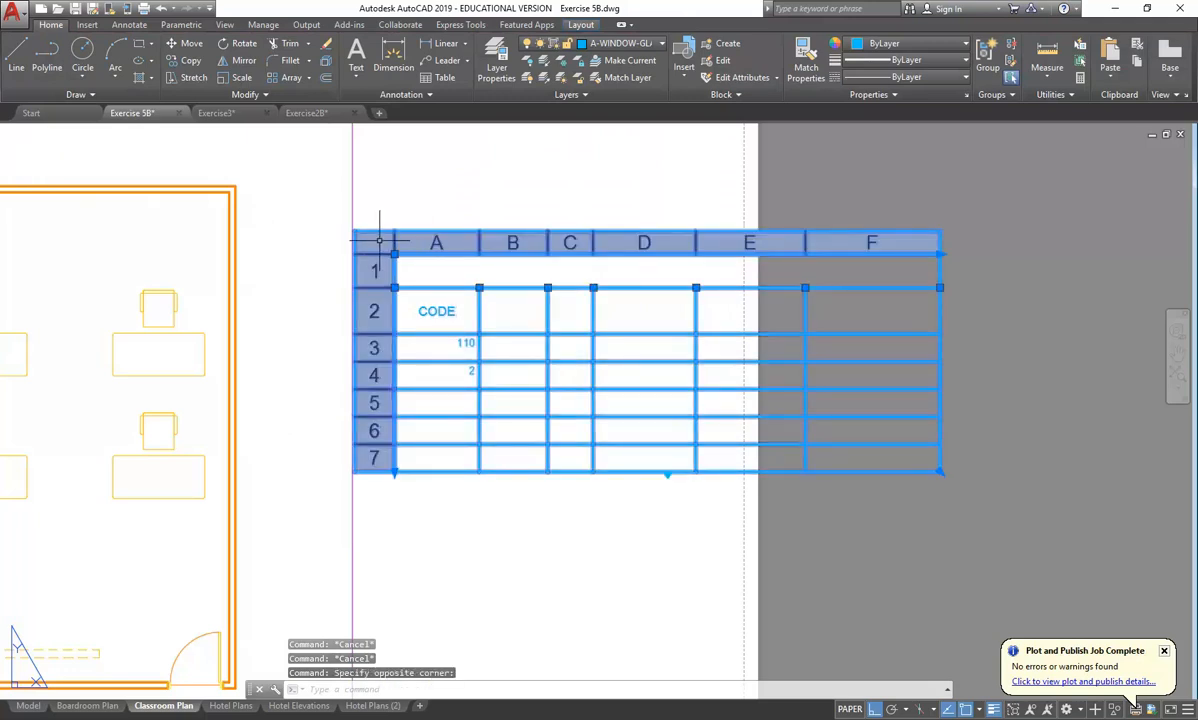
{"action": "key", "text": "Delete"}
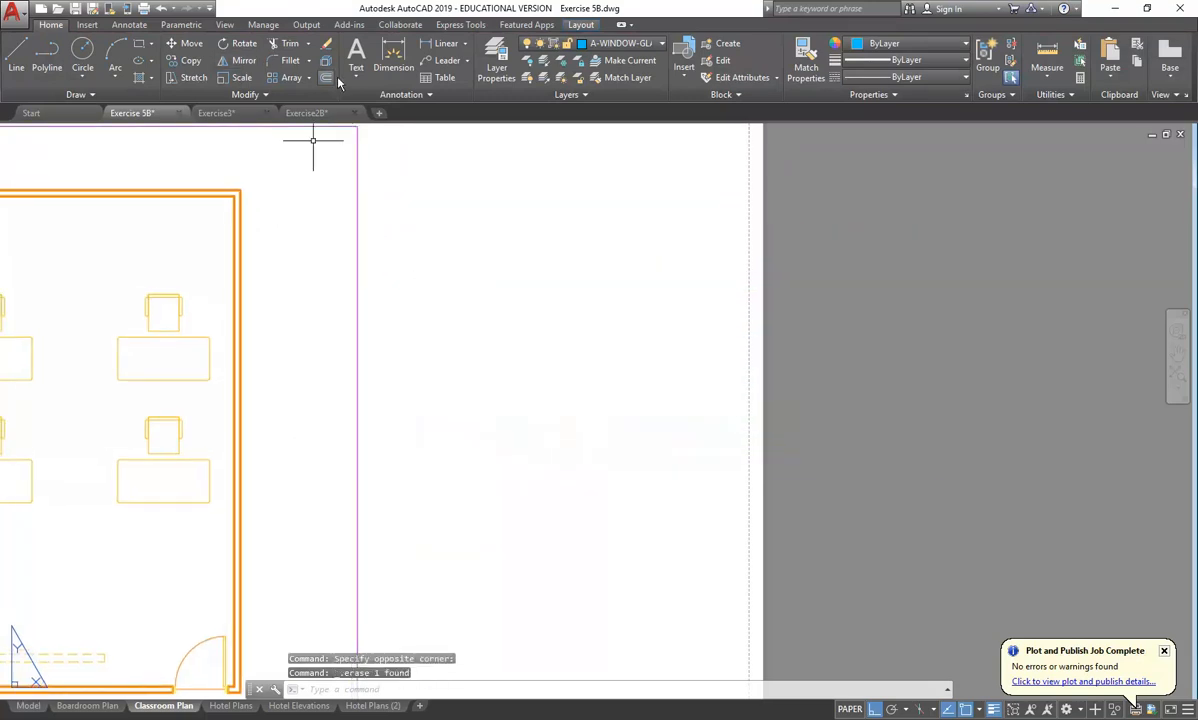
Add a multiline text reading CODE with a text height of 4.5 in the blank area beside the classroom plan.
{"action": "left_click", "coordinate": [356, 72]}
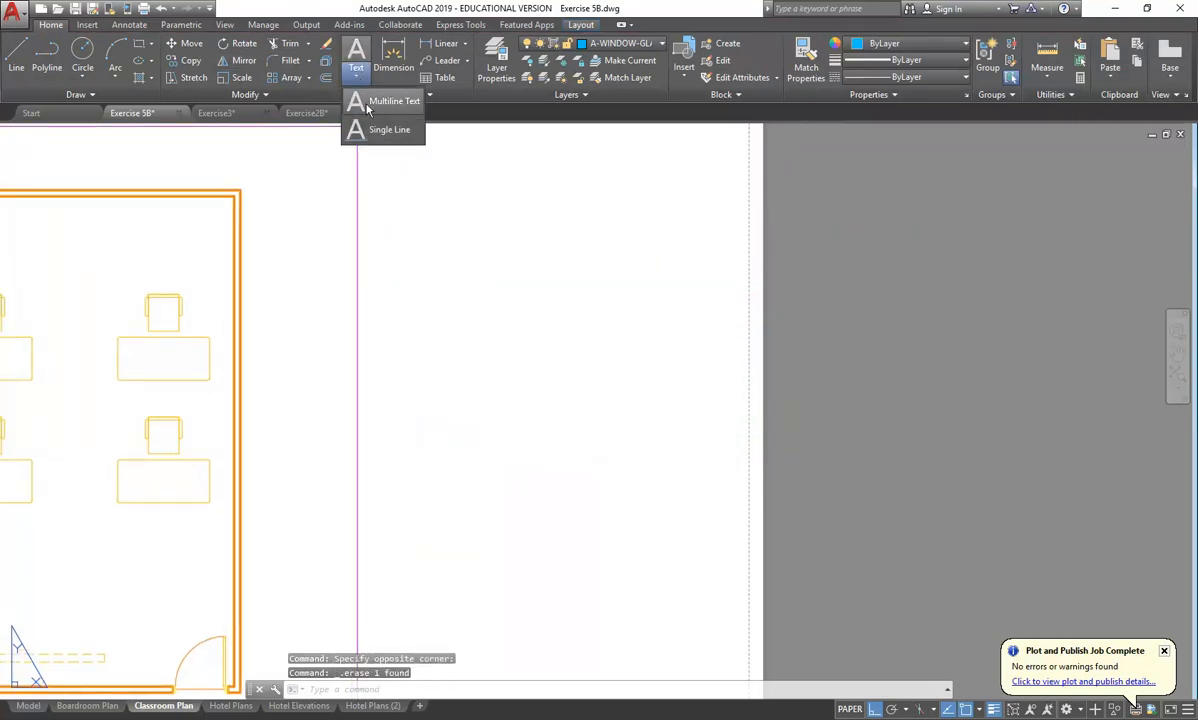
{"action": "left_click", "coordinate": [368, 101]}
{"action": "left_click", "coordinate": [410, 262]}
{"action": "left_click", "coordinate": [612, 304]}
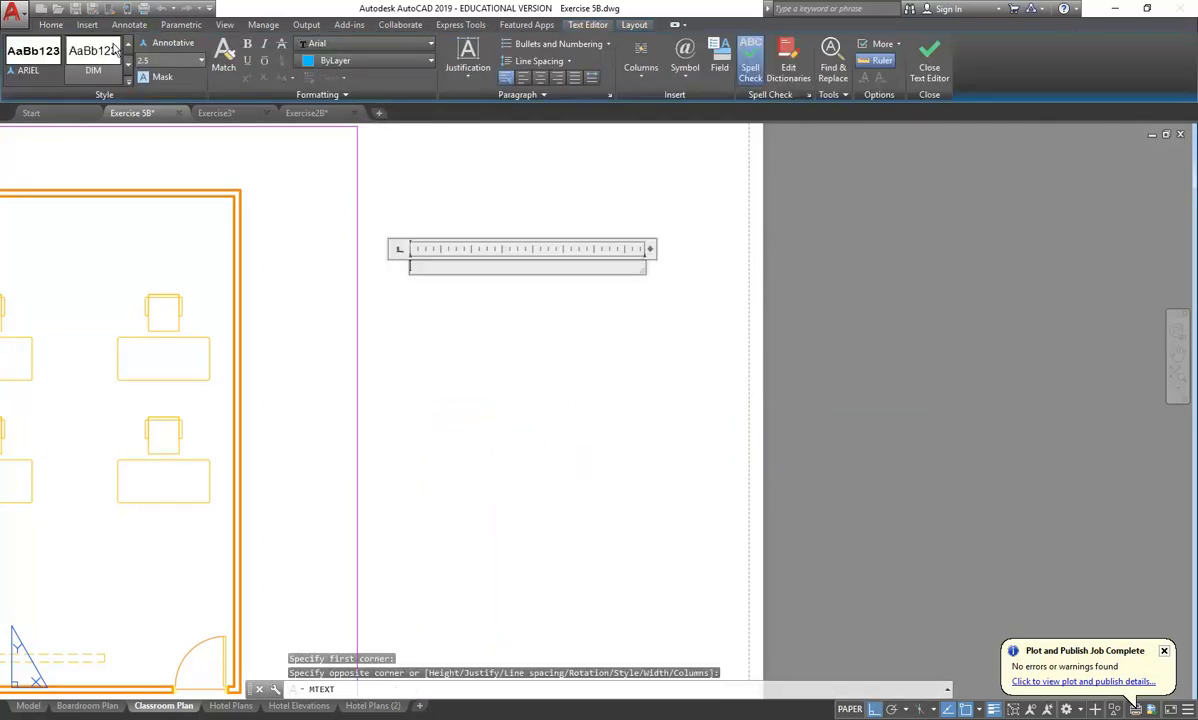
{"action": "left_click", "coordinate": [201, 61]}
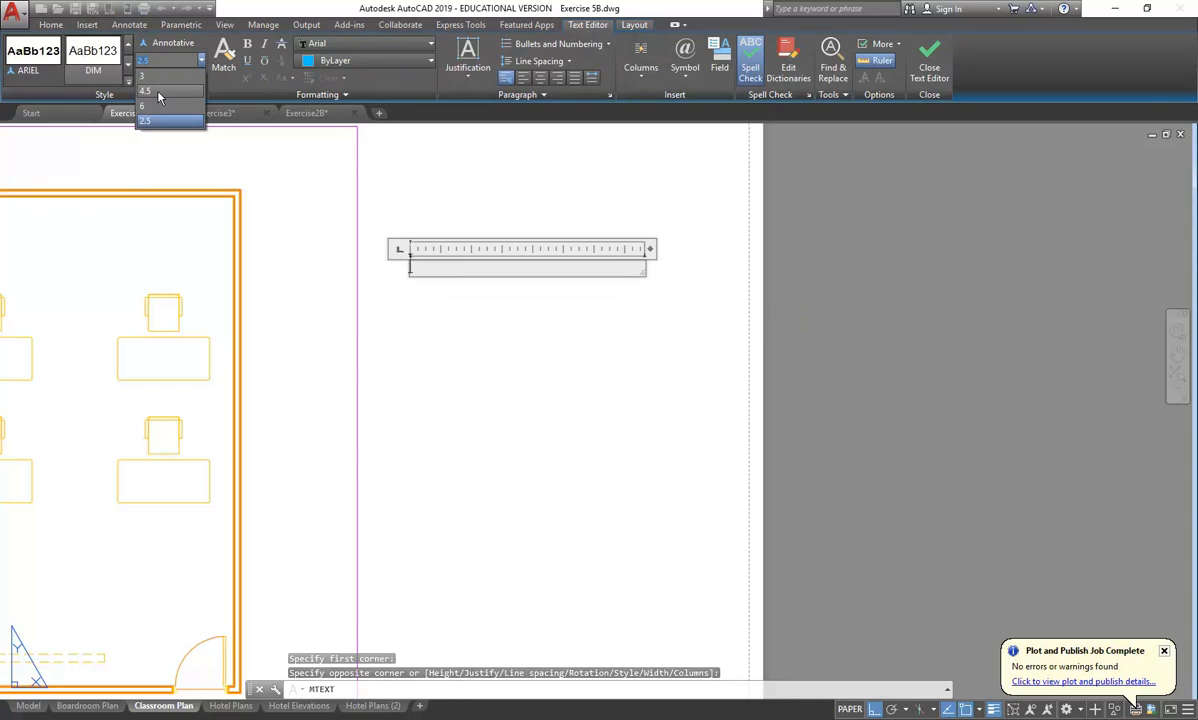
{"action": "left_click", "coordinate": [146, 84]}
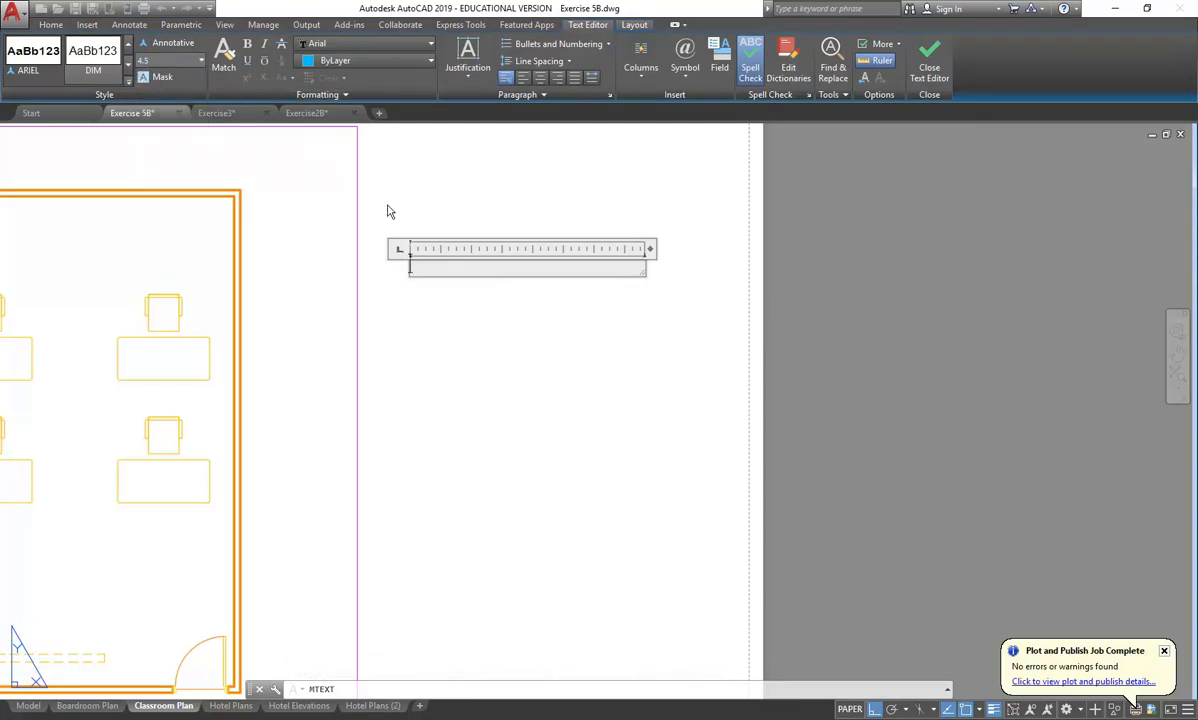
{"action": "type", "text": "CODE"}
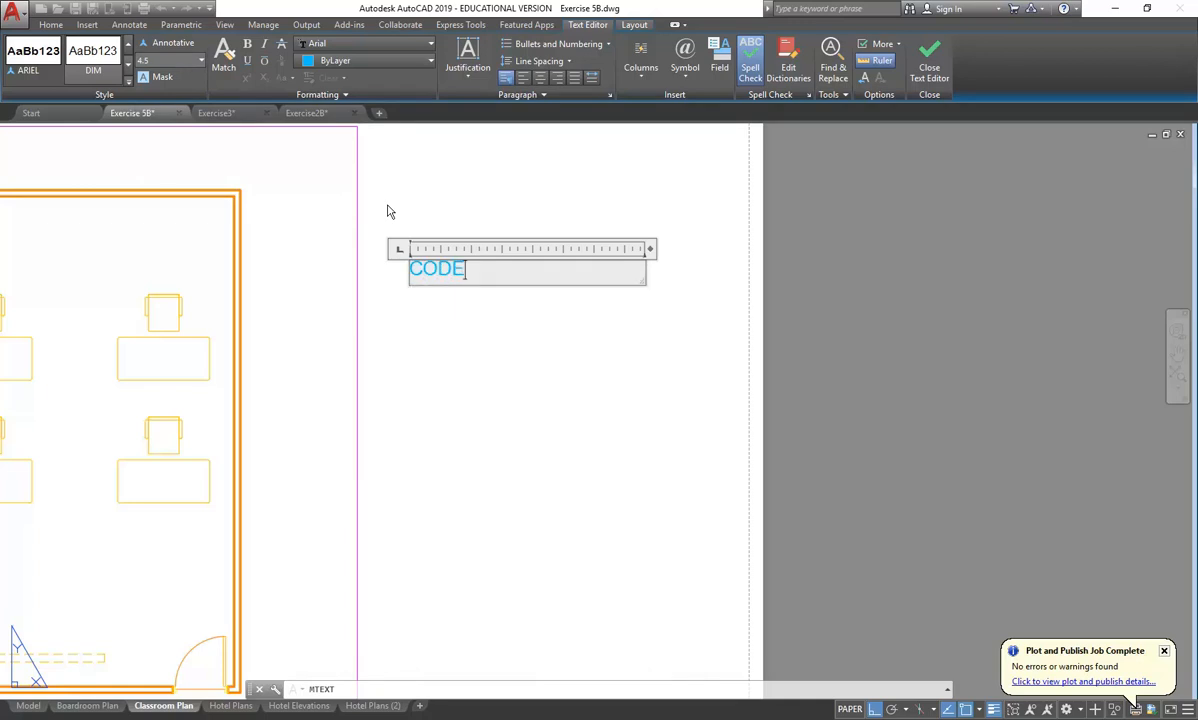
{"action": "left_click", "coordinate": [492, 308]}
Copy the CODE text three times horizontally to form a row of four headings.
{"action": "left_click", "coordinate": [554, 231]}
{"action": "left_click", "coordinate": [423, 294]}
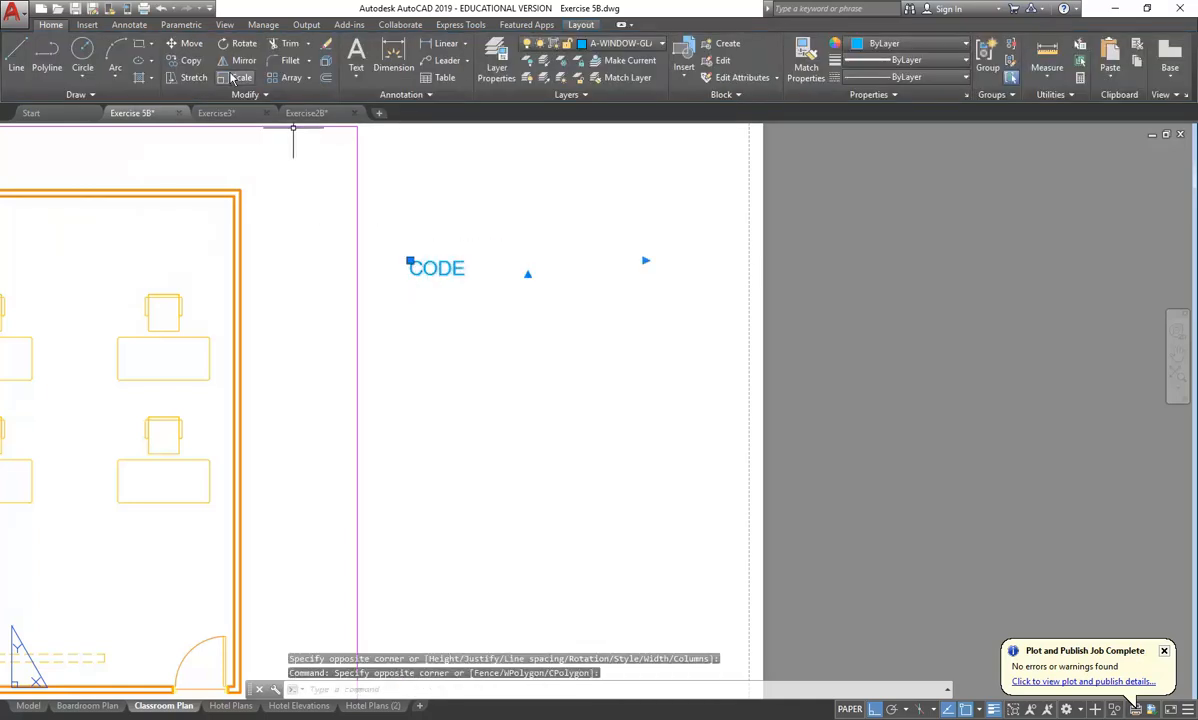
{"action": "left_click", "coordinate": [190, 60]}
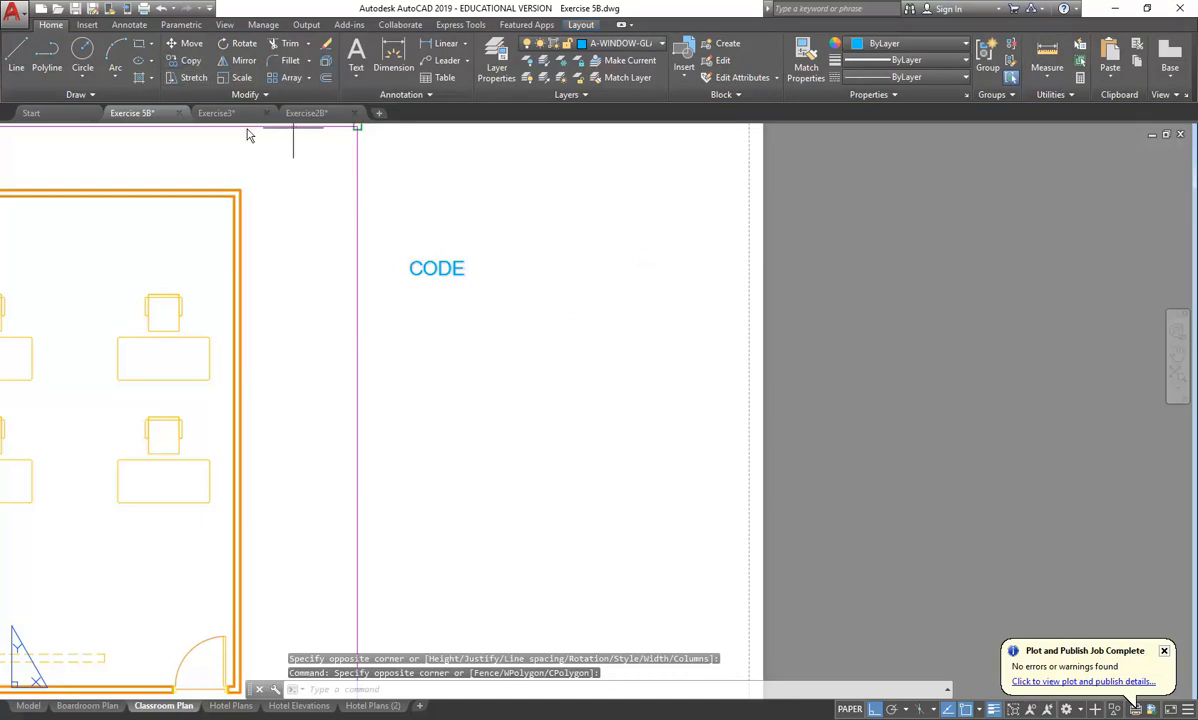
{"action": "left_click", "coordinate": [434, 318]}
{"action": "left_click", "coordinate": [519, 318]}
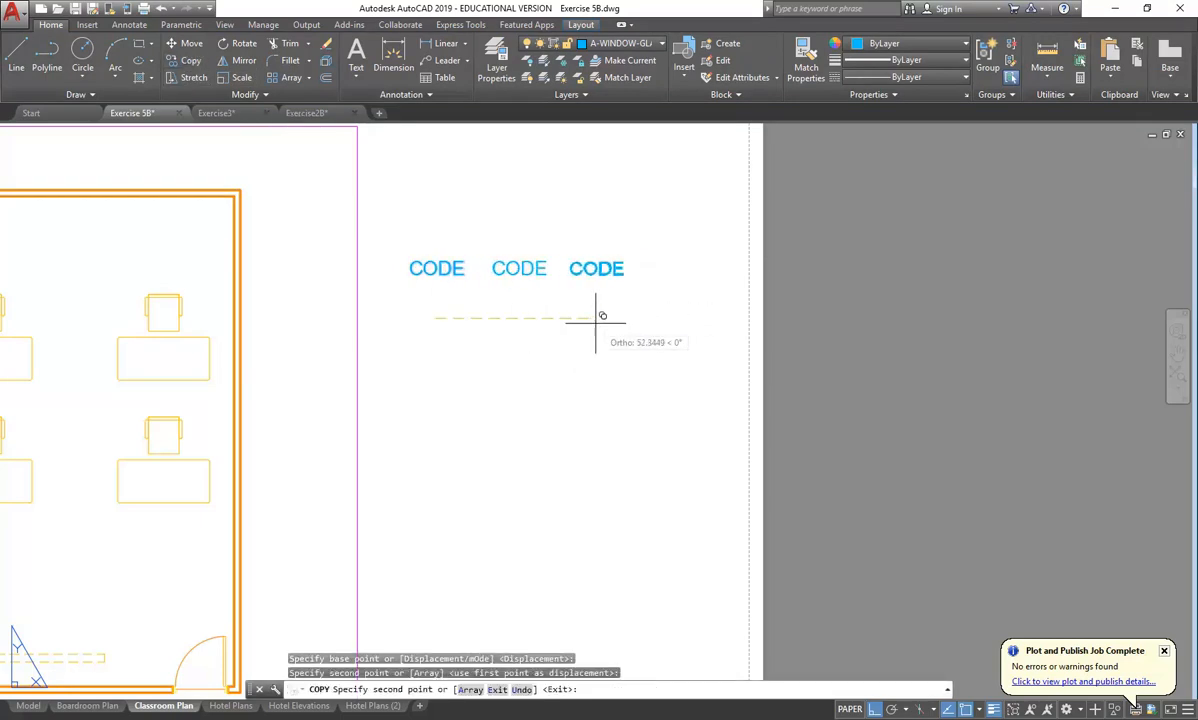
{"action": "left_click", "coordinate": [596, 318]}
{"action": "left_click", "coordinate": [687, 317]}
{"action": "key", "text": "Escape"}
{"action": "key", "text": "Escape"}
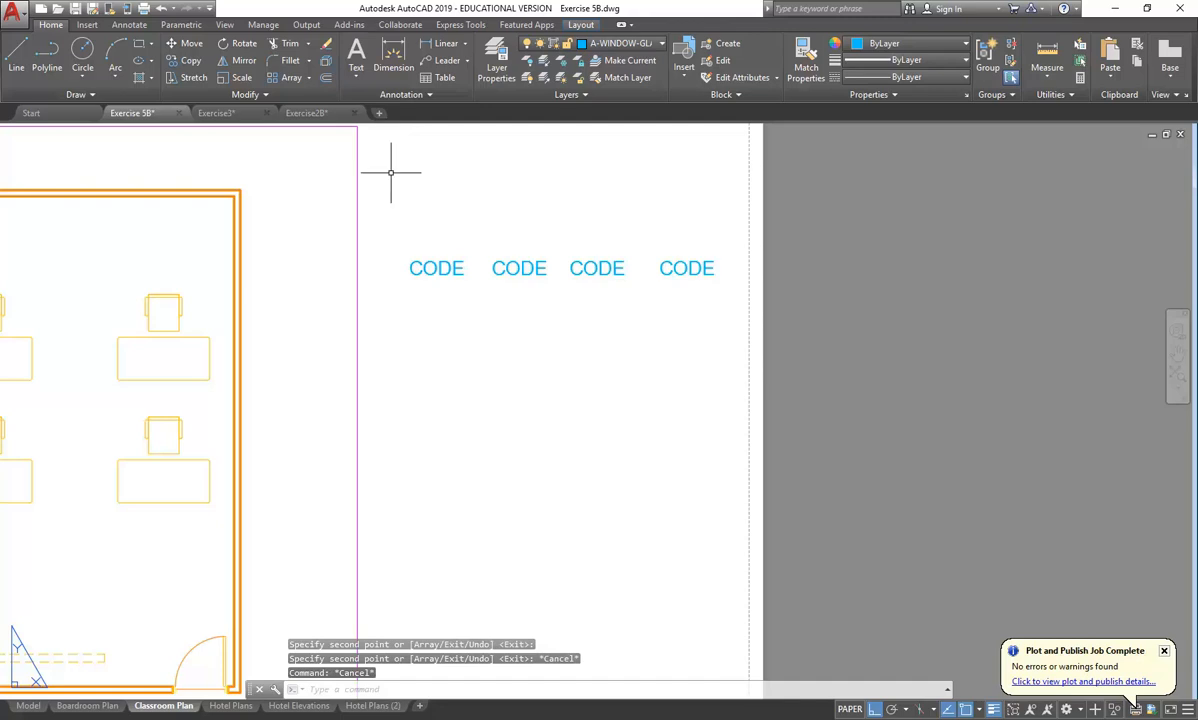
Draw two vertical lines about 55 units long, one on each side of the first CODE heading.
{"action": "left_click", "coordinate": [27, 58]}
{"action": "left_click", "coordinate": [401, 242]}
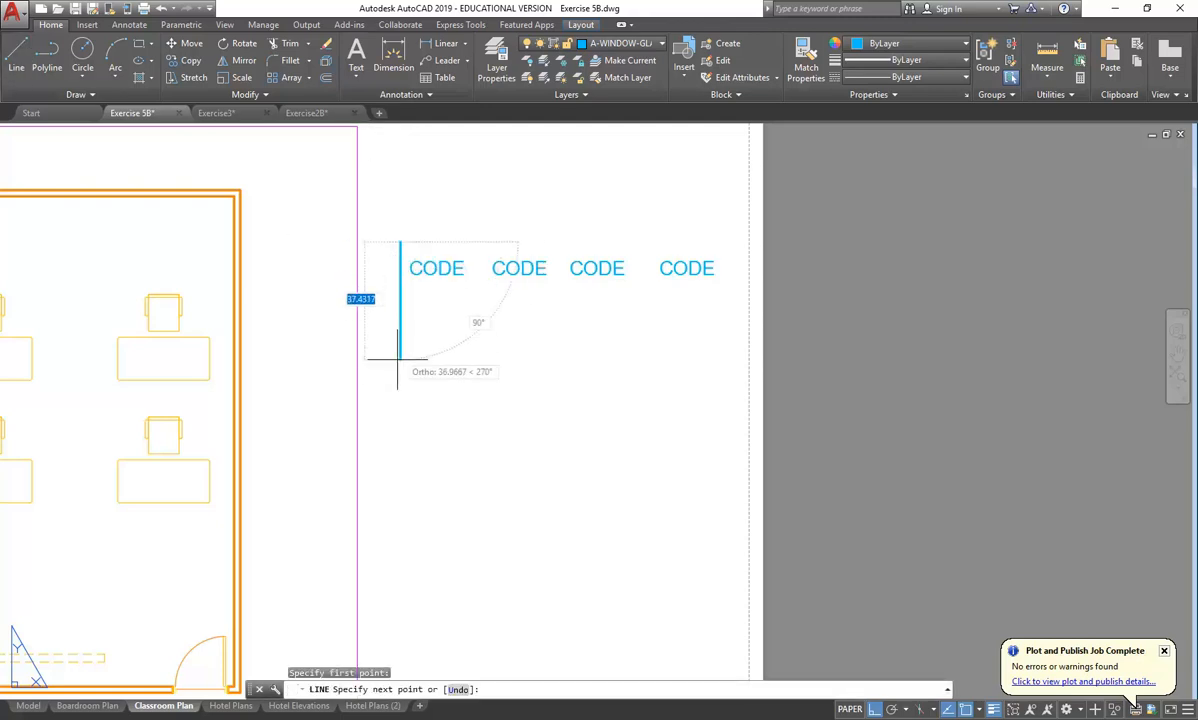
{"action": "left_click", "coordinate": [401, 410]}
{"action": "key", "text": "Escape"}
{"action": "key", "text": "Return"}
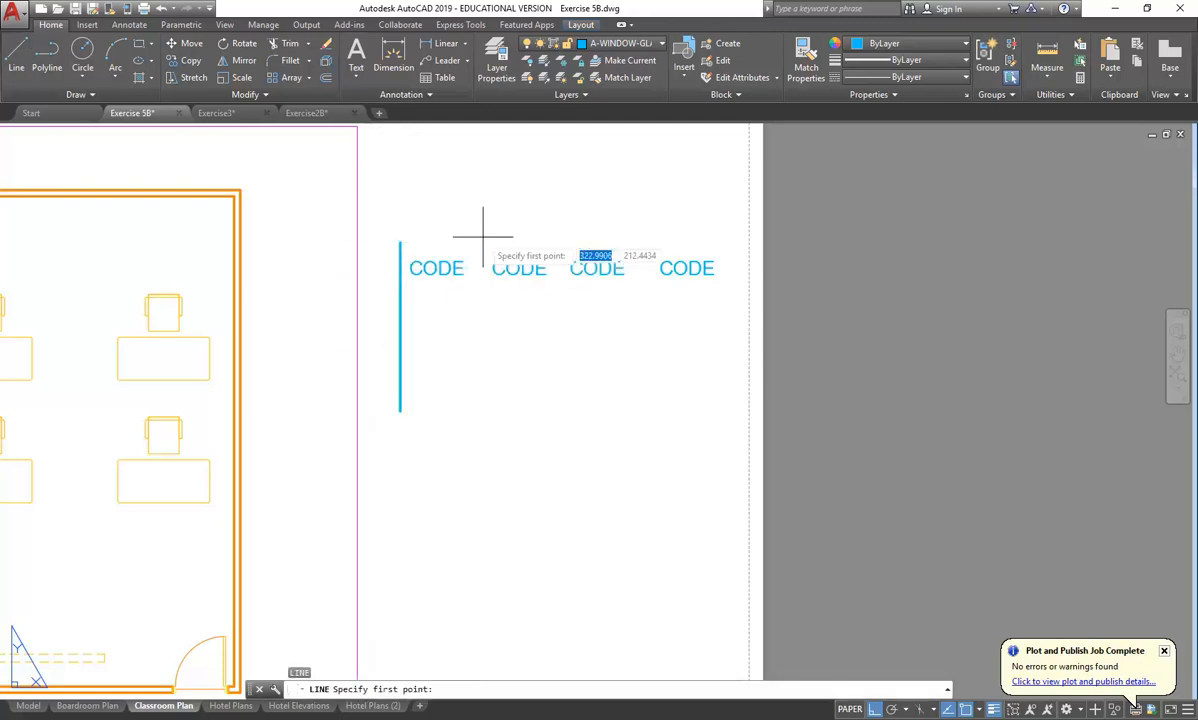
{"action": "left_click", "coordinate": [479, 242]}
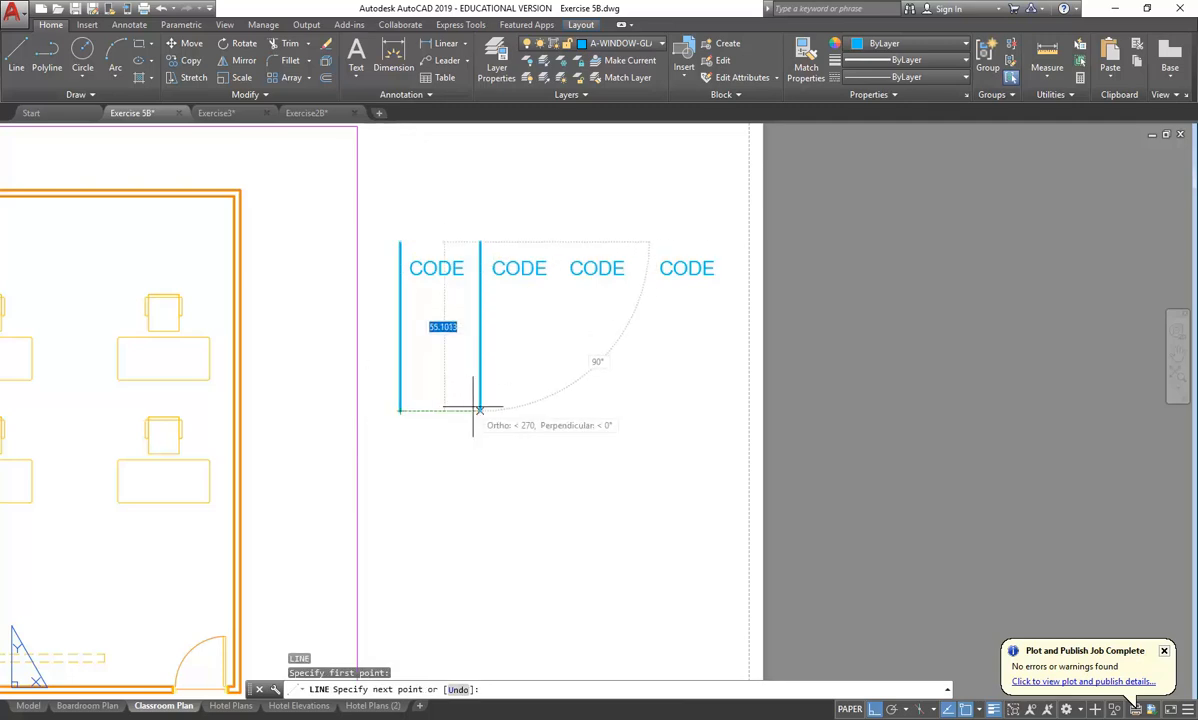
{"action": "left_click", "coordinate": [480, 410]}
{"action": "key", "text": "Return"}
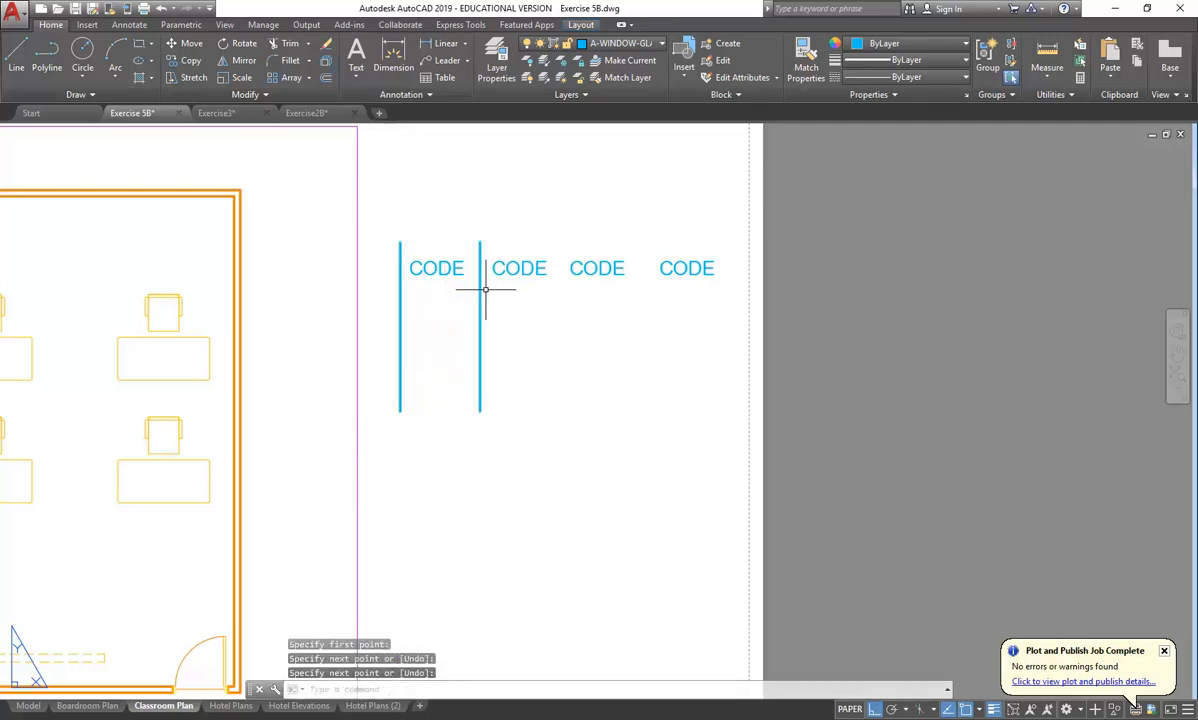
Copy the second vertical line three times to the right to bound the remaining CODE columns.
{"action": "key", "text": "Return"}
{"action": "left_click", "coordinate": [511, 340]}
{"action": "left_click", "coordinate": [451, 372]}
{"action": "key", "text": "Return"}
{"action": "left_click", "coordinate": [452, 465]}
{"action": "left_click", "coordinate": [531, 464]}
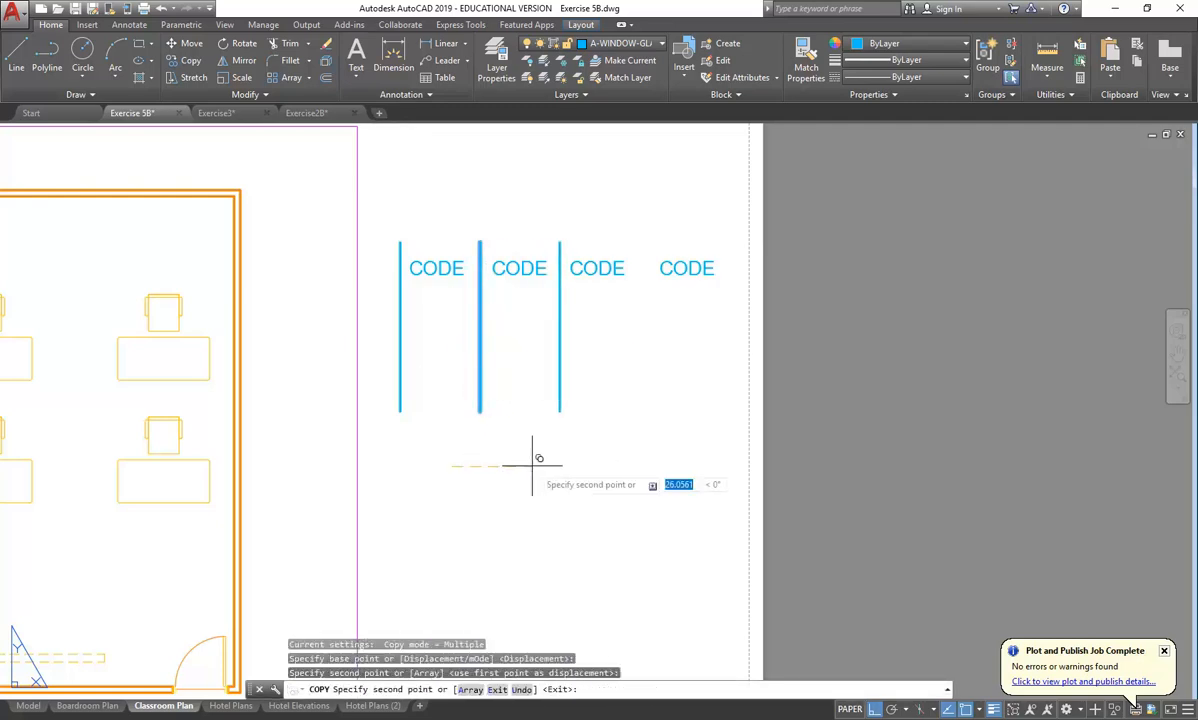
{"action": "left_click", "coordinate": [616, 464]}
{"action": "left_click", "coordinate": [703, 462]}
{"action": "key", "text": "Return"}
Copy the row of four CODE texts straight down three times to fill the rows below.
{"action": "left_click", "coordinate": [382, 259]}
{"action": "left_click", "coordinate": [794, 299]}
{"action": "left_click", "coordinate": [183, 60]}
{"action": "left_click", "coordinate": [436, 373]}
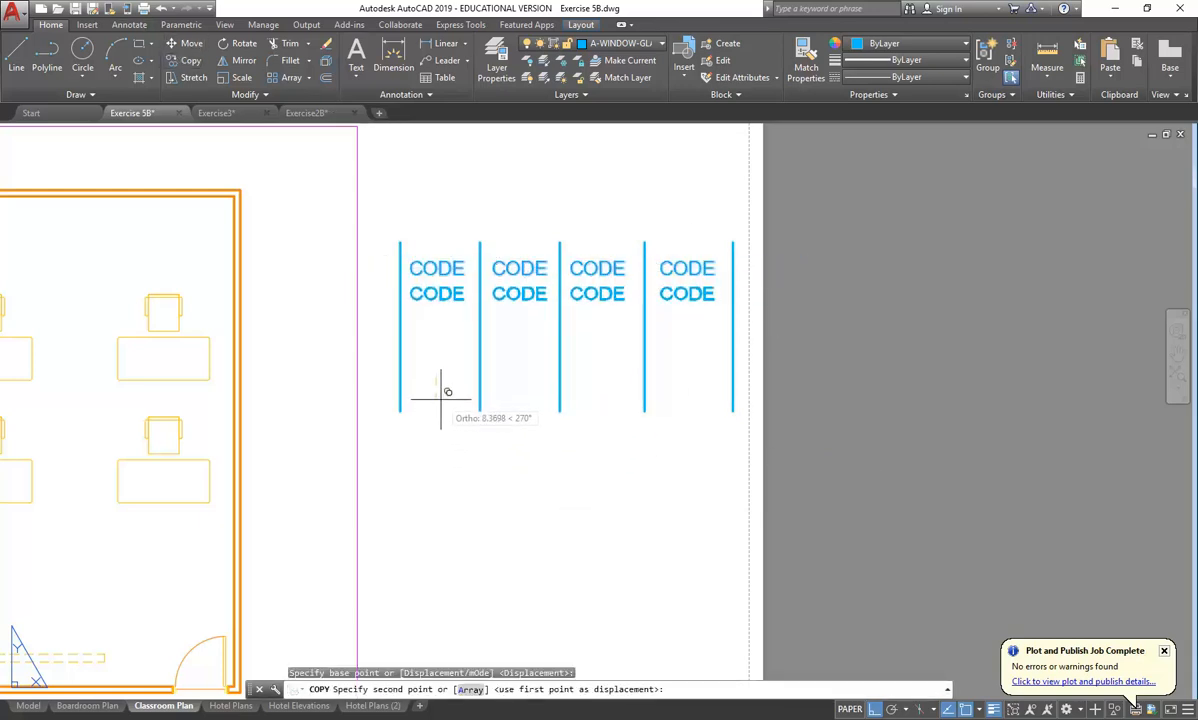
{"action": "left_click", "coordinate": [438, 398]}
{"action": "left_click", "coordinate": [447, 424]}
{"action": "left_click", "coordinate": [447, 463]}
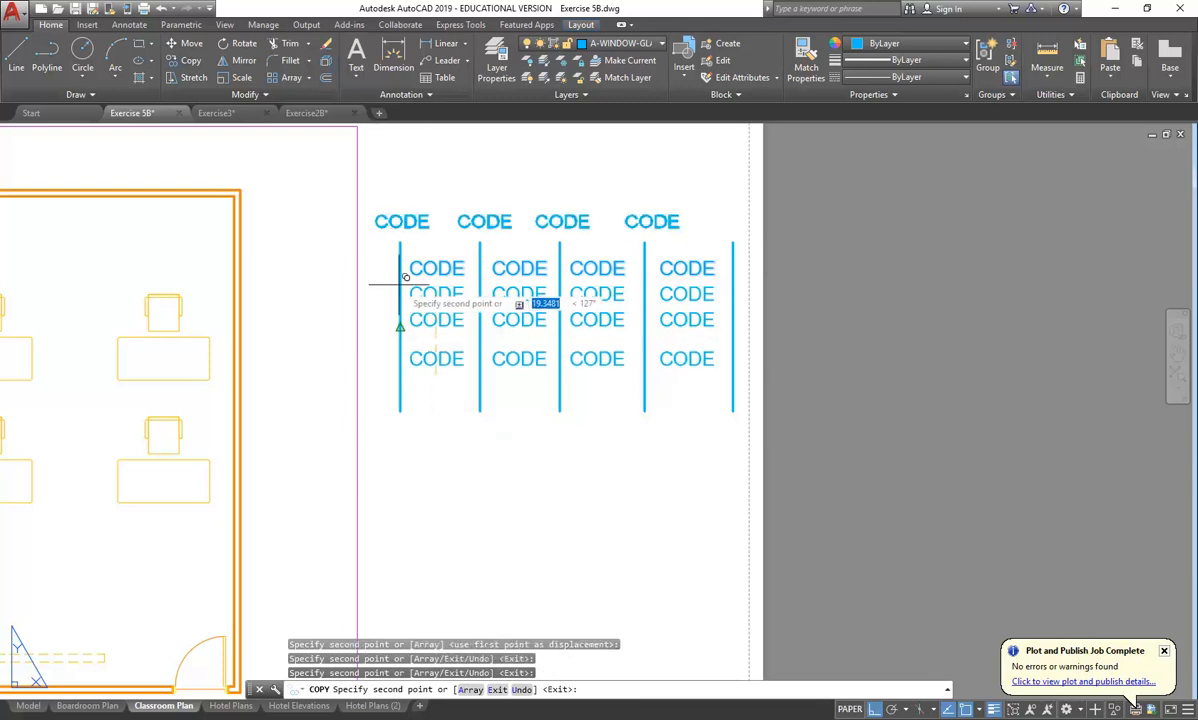
{"action": "key", "text": "Return"}
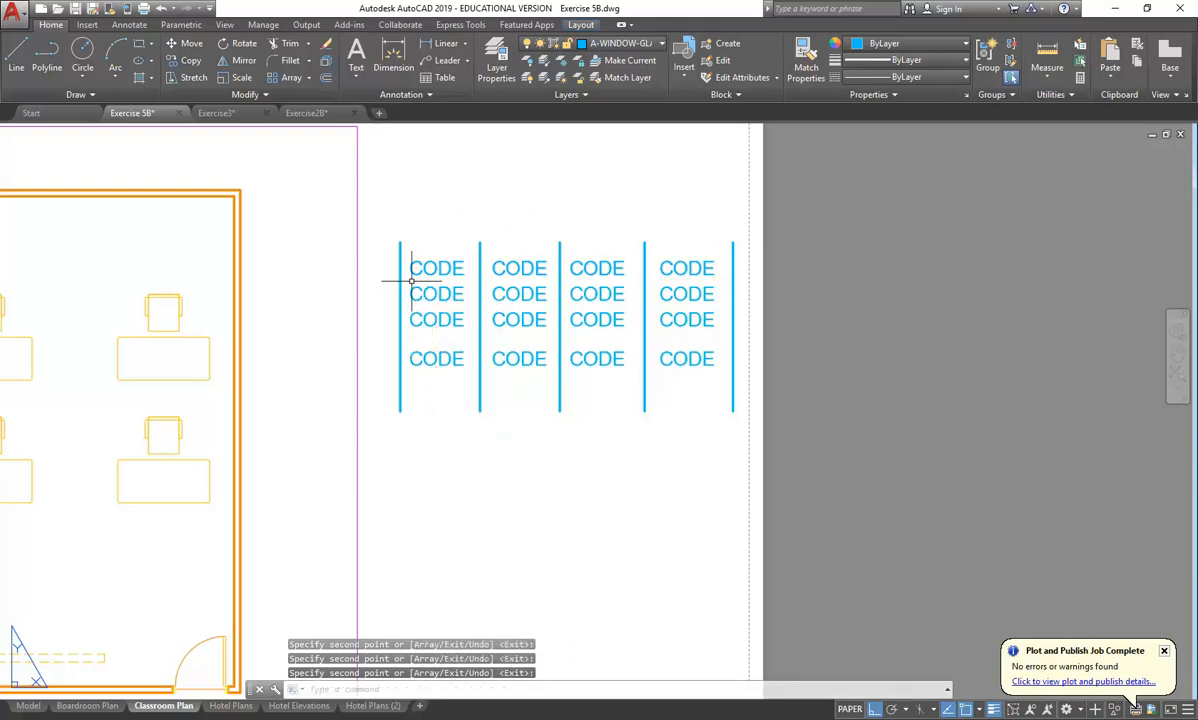
Draw a horizontal line across the upper ends of the vertical lines, from the first to the last.
{"action": "left_click", "coordinate": [16, 58]}
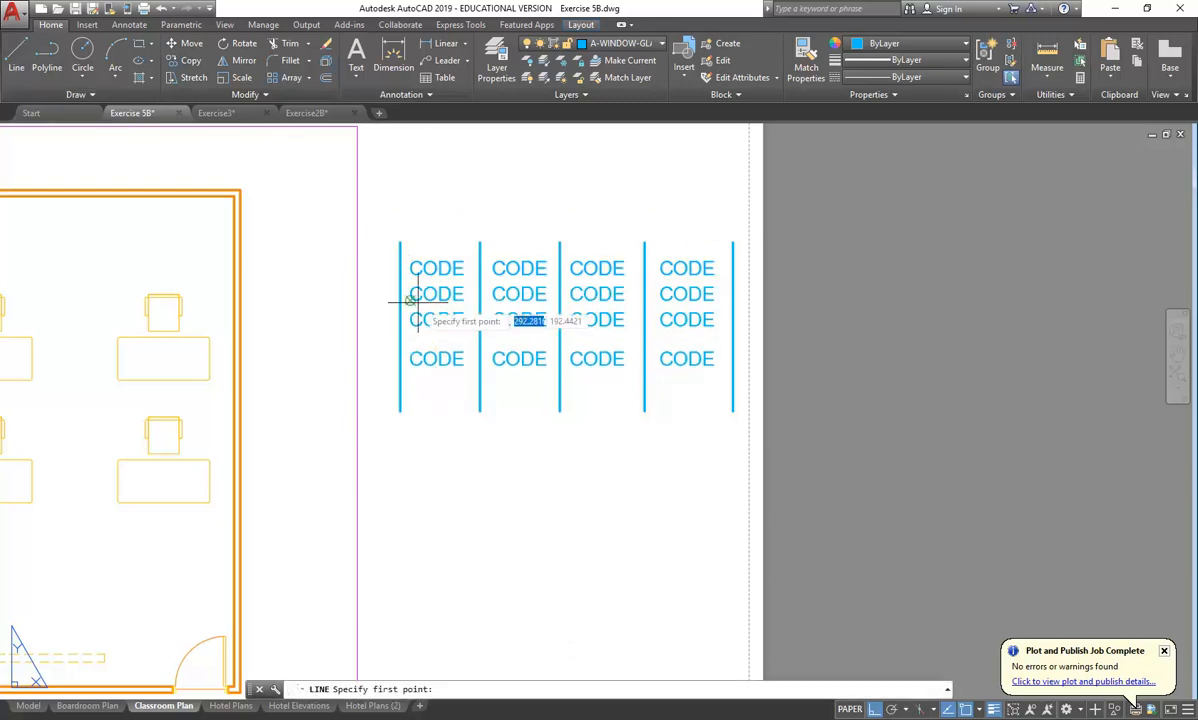
{"action": "scroll", "coordinate": [400, 243], "scroll_direction": "up", "scroll_amount": 2}
{"action": "left_click", "coordinate": [397, 237]}
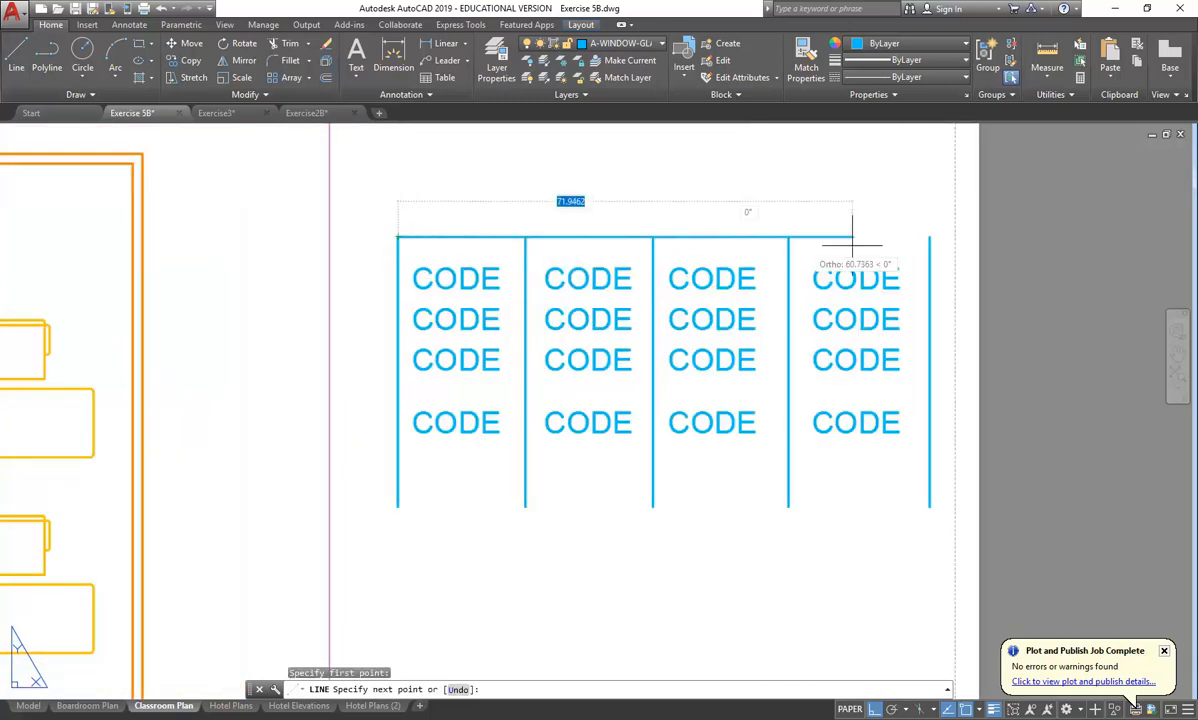
{"action": "left_click", "coordinate": [929, 237]}
{"action": "key", "text": "Return"}
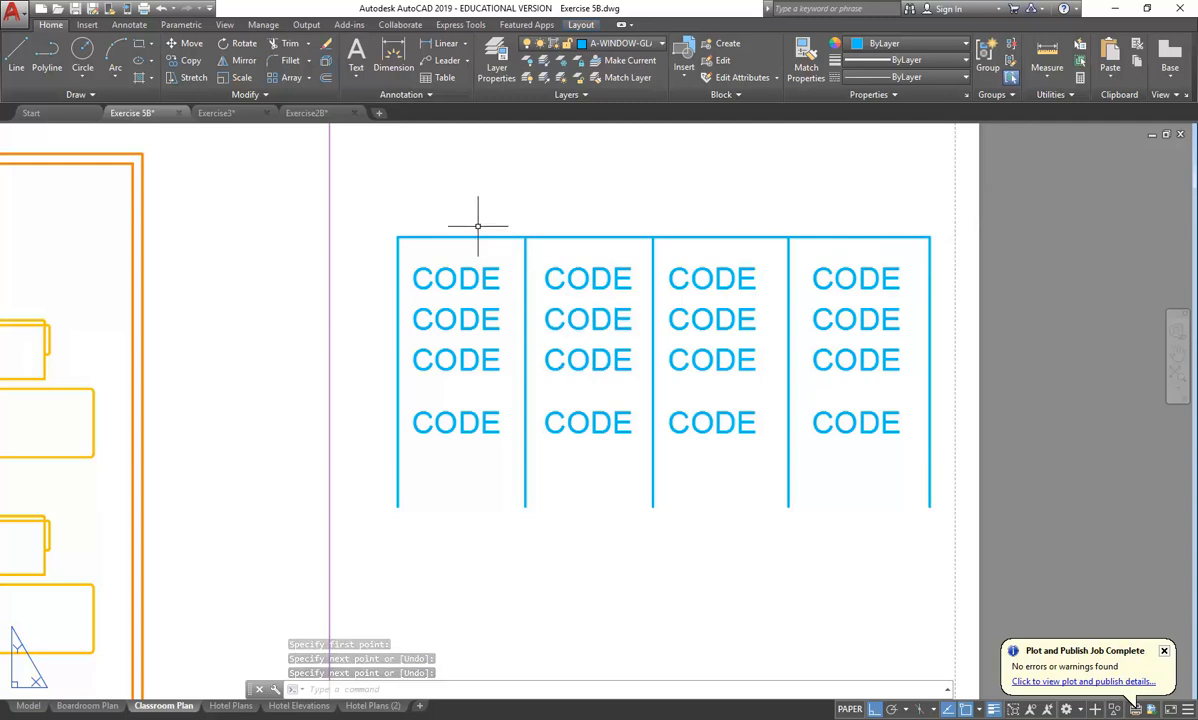
Erase the four CODE texts in the lowest row.
{"action": "left_click", "coordinate": [374, 398]}
{"action": "left_click", "coordinate": [922, 436]}
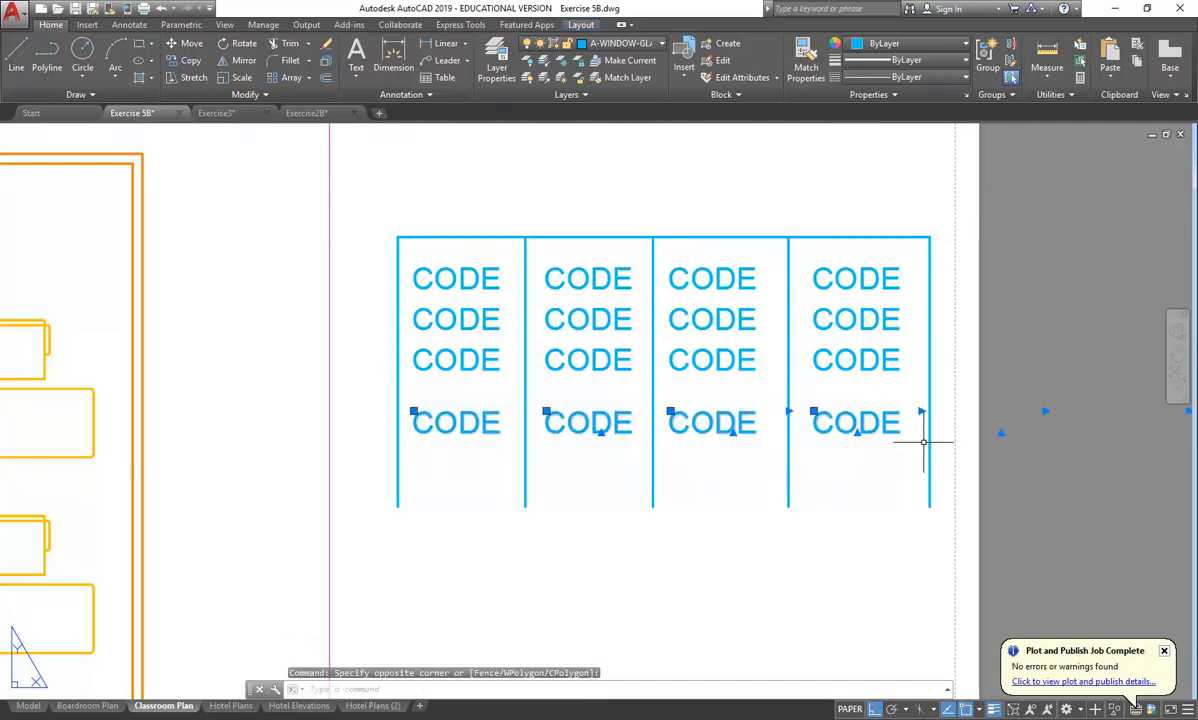
{"action": "key", "text": "Delete"}
Copy the table's upper horizontal line 10 units straight down.
{"action": "left_click", "coordinate": [444, 237]}
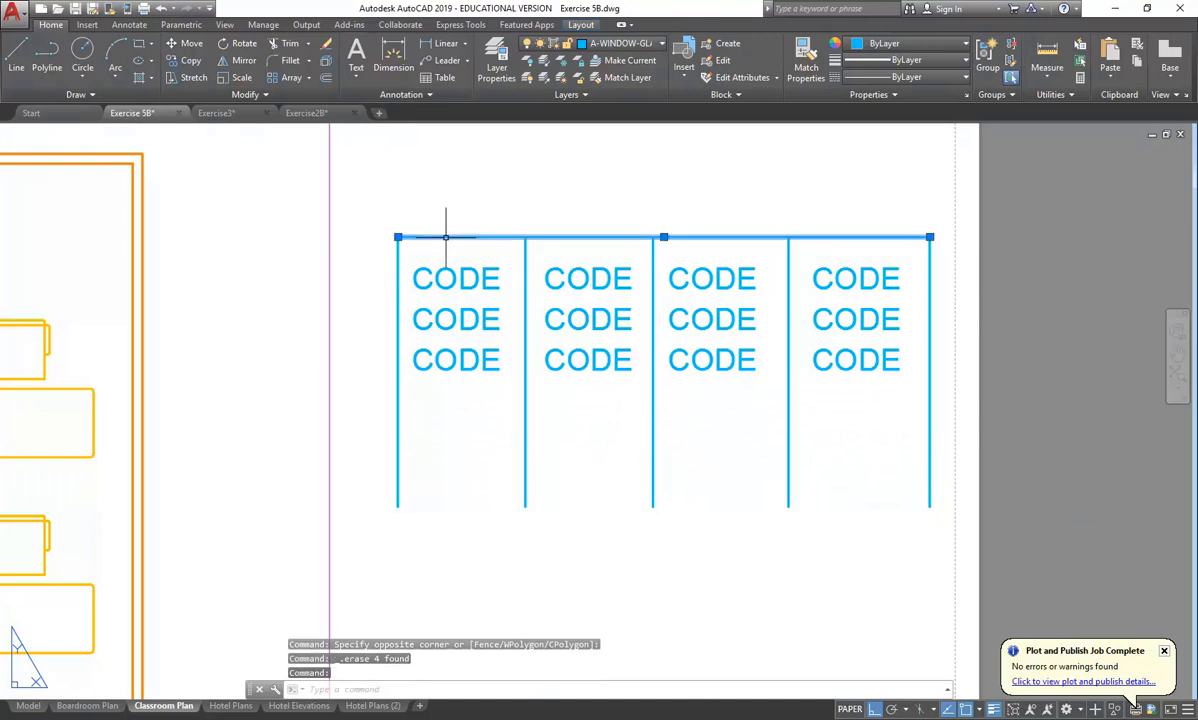
{"action": "left_click", "coordinate": [186, 60]}
{"action": "left_click", "coordinate": [356, 221]}
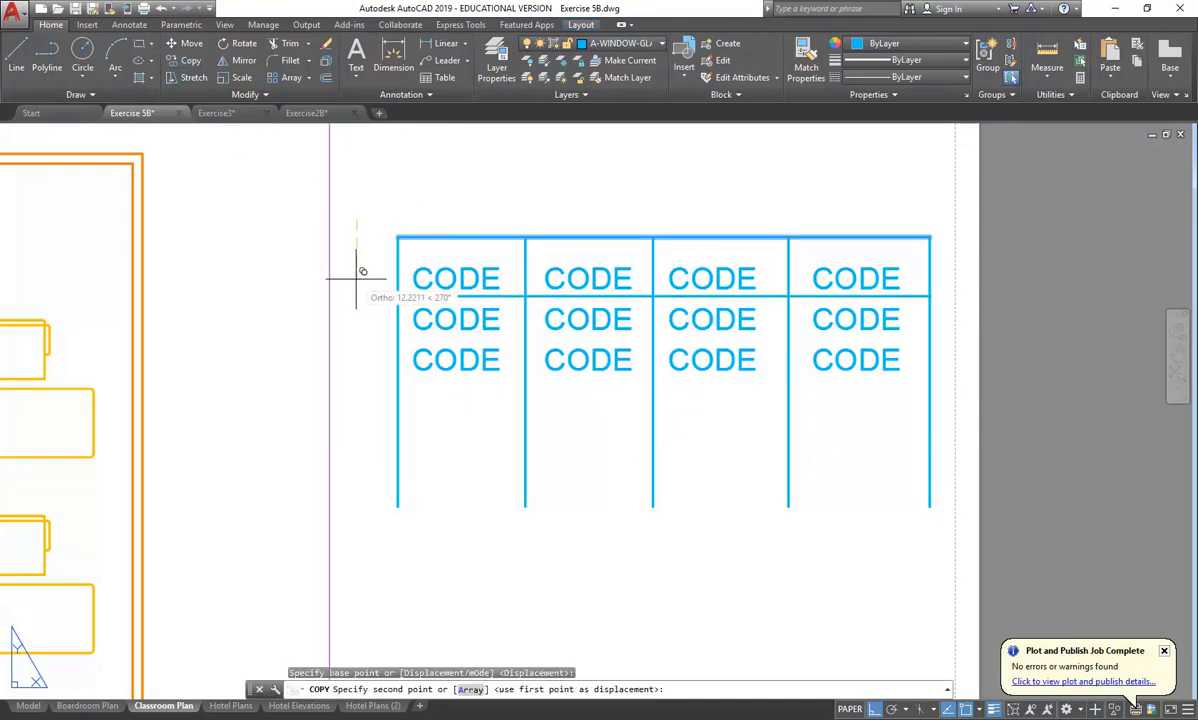
{"action": "type", "text": "10"}
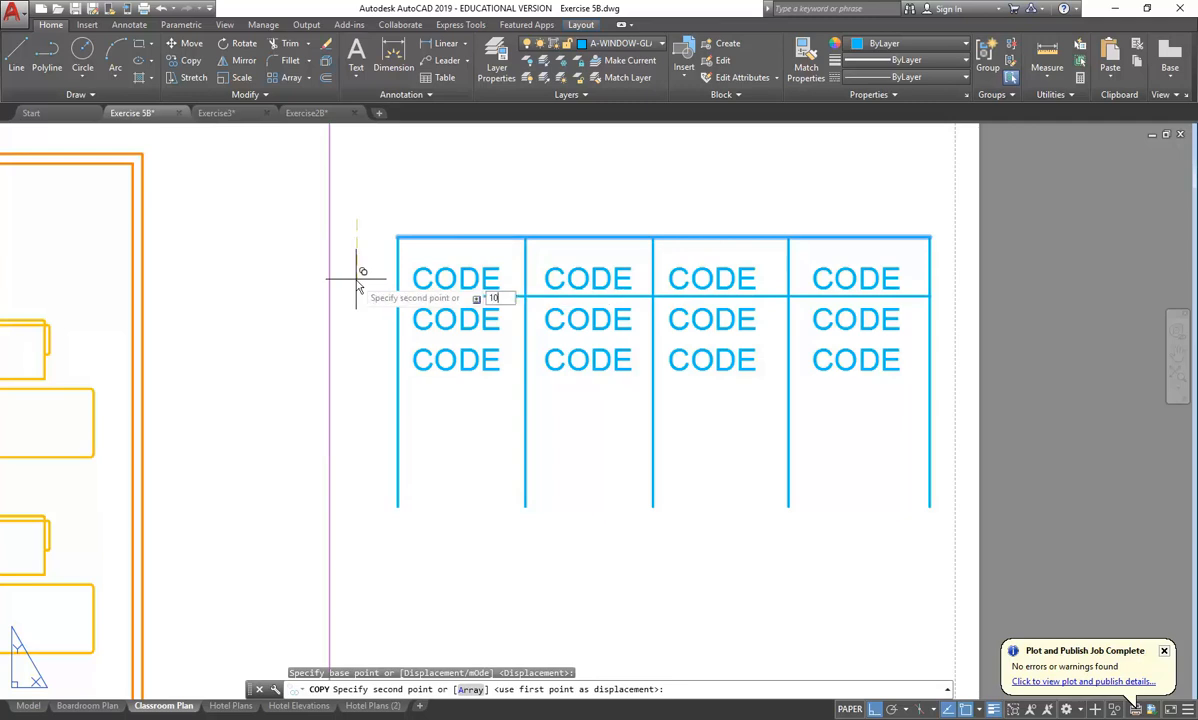
{"action": "key", "text": "Return"}
{"action": "key", "text": "Return"}
Move the first row of CODE texts slightly up so it sits between the two horizontal lines.
{"action": "type", "text": "m"}
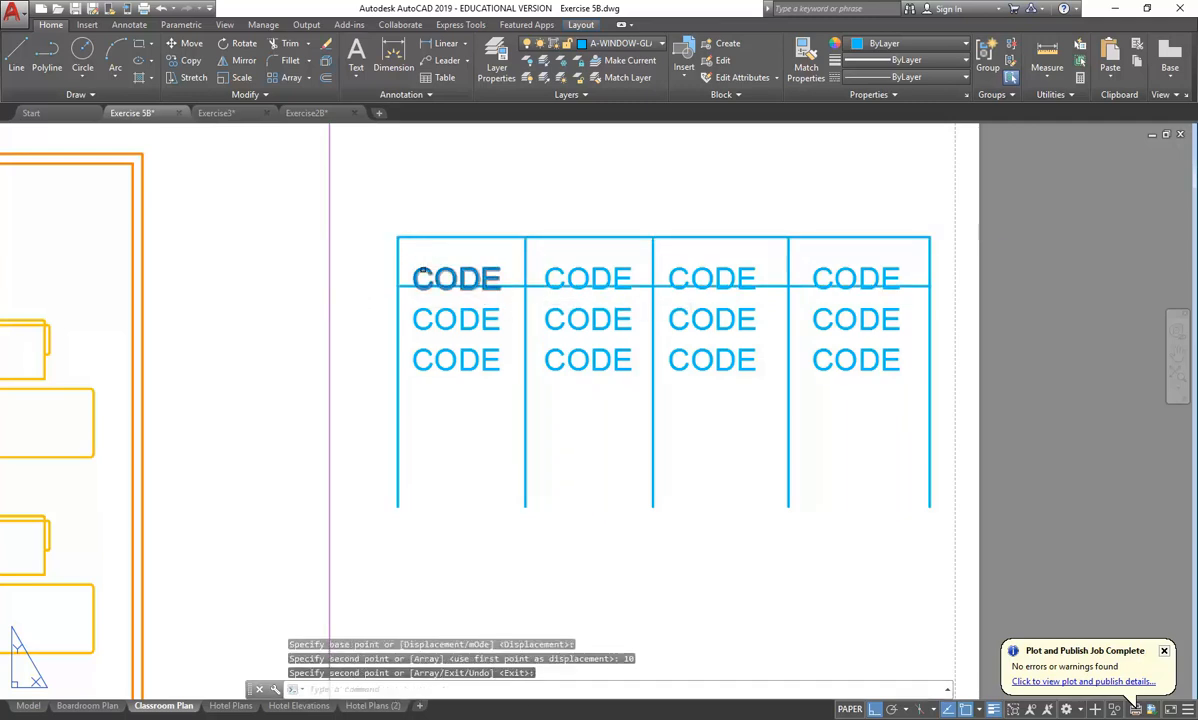
{"action": "key", "text": "Return"}
{"action": "left_click", "coordinate": [405, 258]}
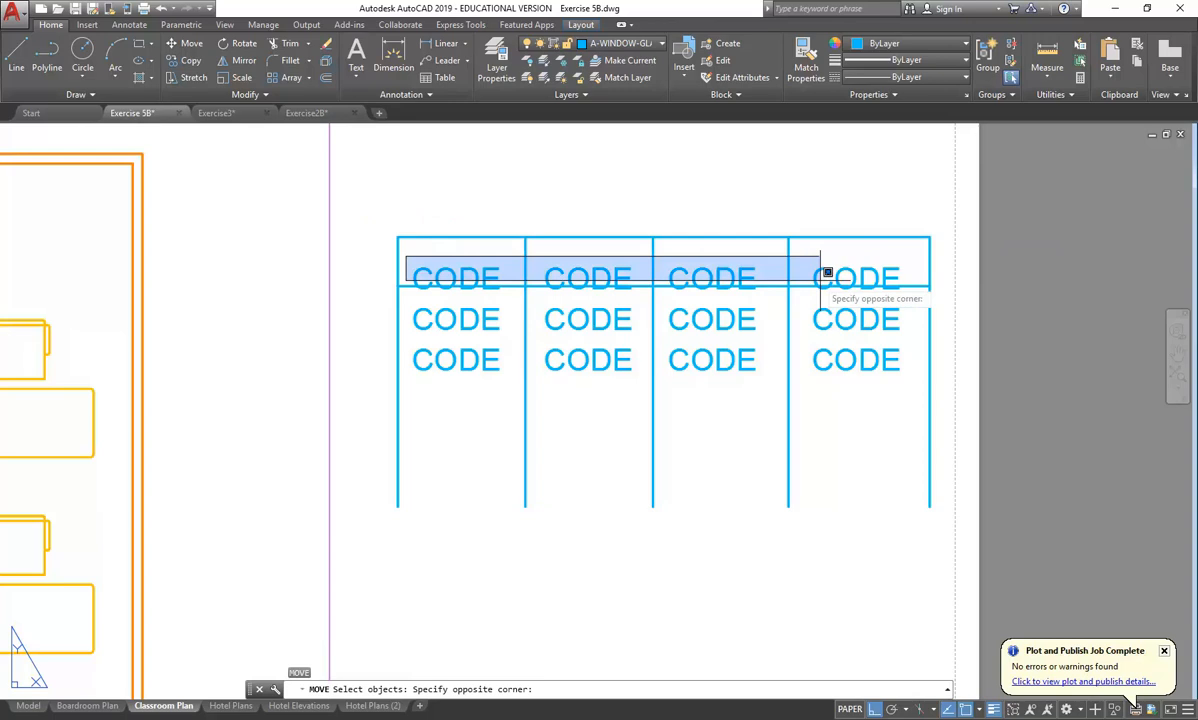
{"action": "left_click", "coordinate": [909, 298]}
{"action": "key", "text": "Return"}
{"action": "left_click", "coordinate": [975, 386]}
{"action": "left_click", "coordinate": [975, 372]}
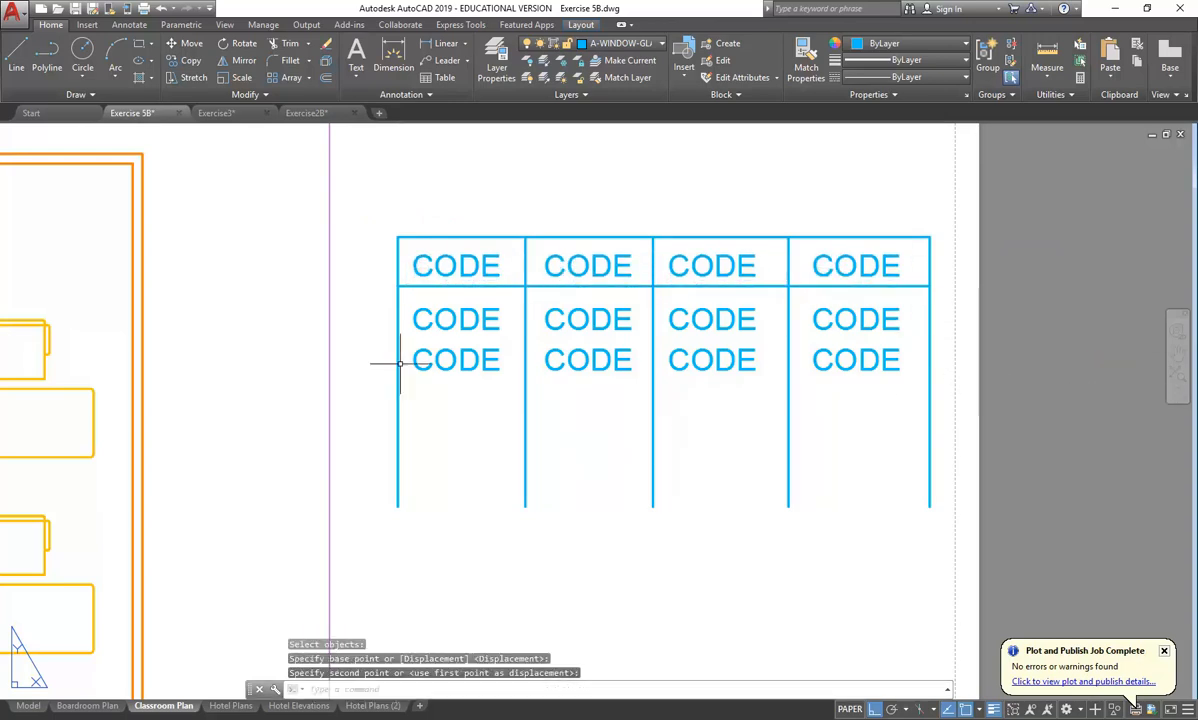
Set the text height of the eight CODE texts in the two lower rows to 3.
{"action": "left_click", "coordinate": [367, 298]}
{"action": "left_click", "coordinate": [949, 392]}
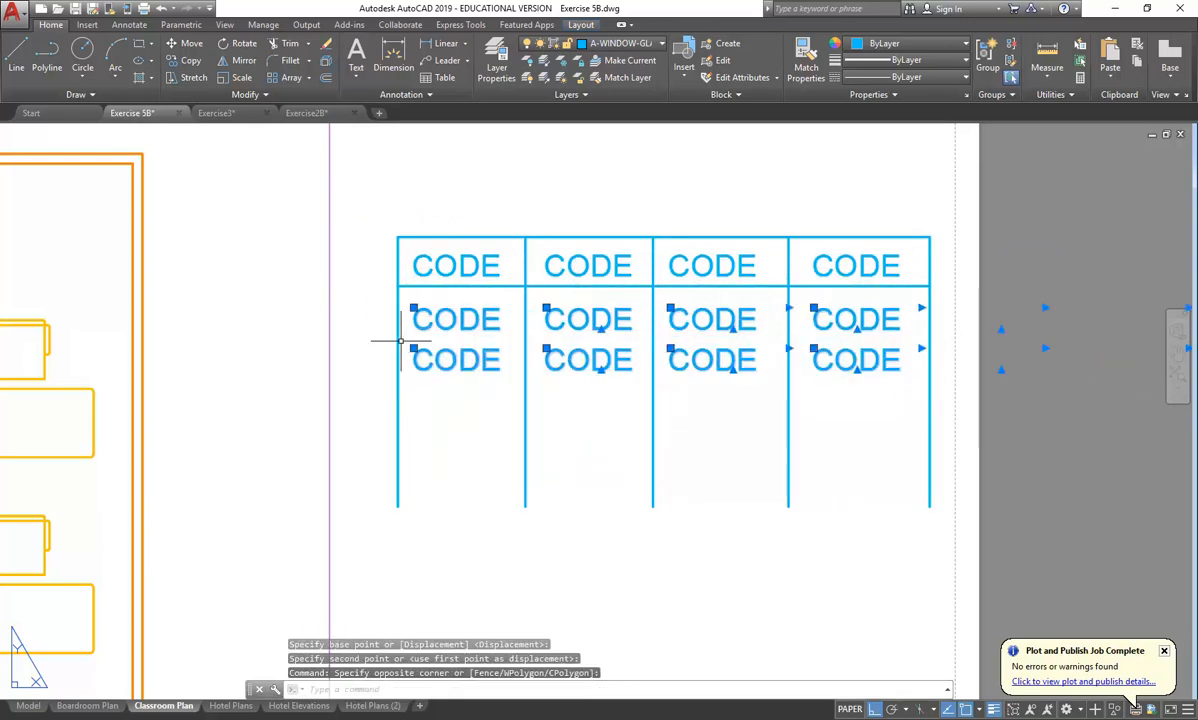
{"action": "right_click", "coordinate": [456, 199]}
{"action": "left_click", "coordinate": [478, 490]}
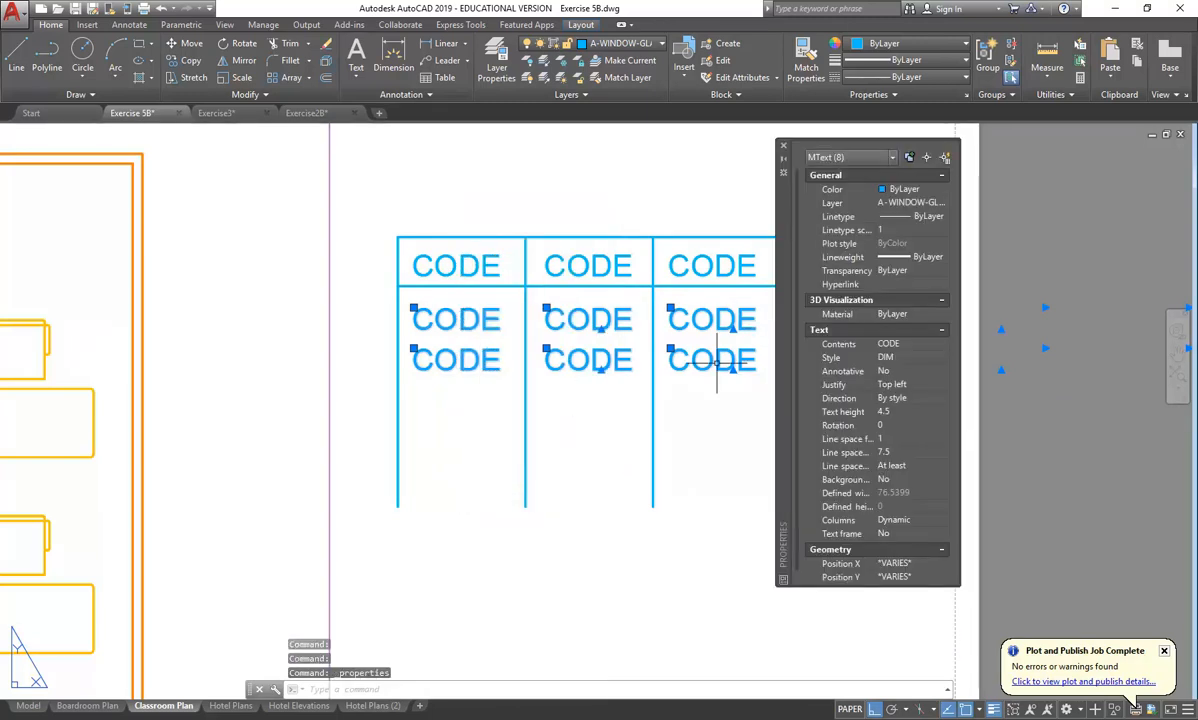
{"action": "left_click", "coordinate": [907, 412]}
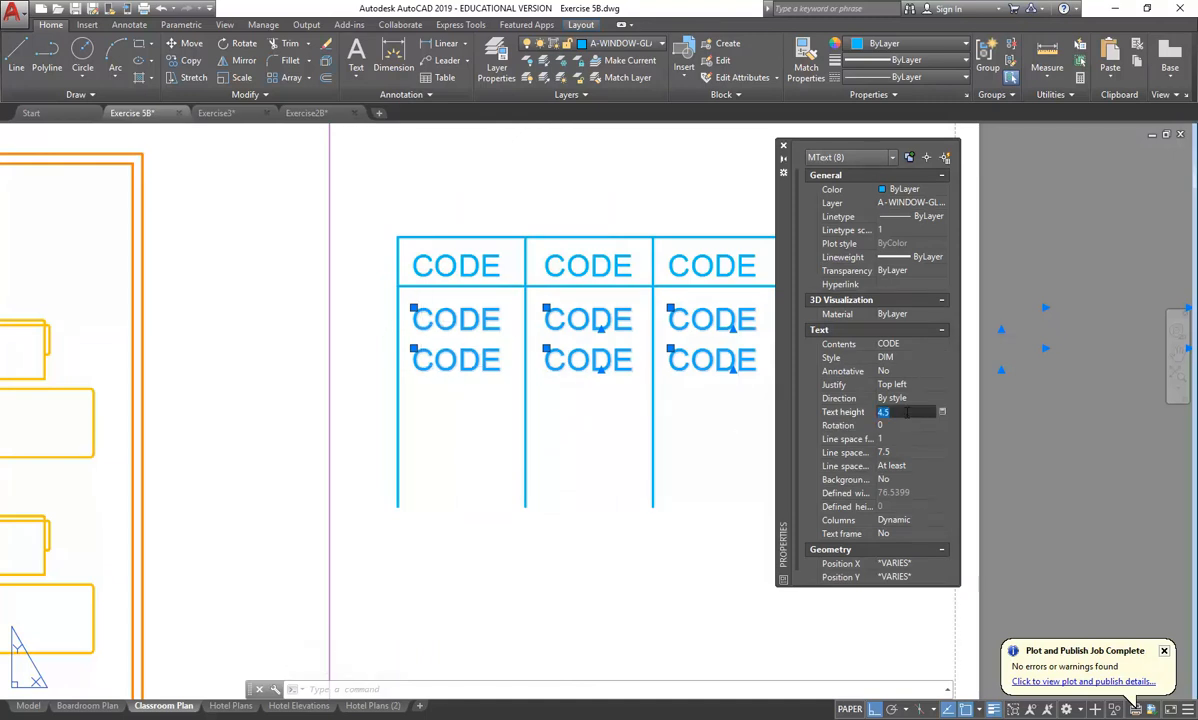
{"action": "left_click", "coordinate": [906, 423]}
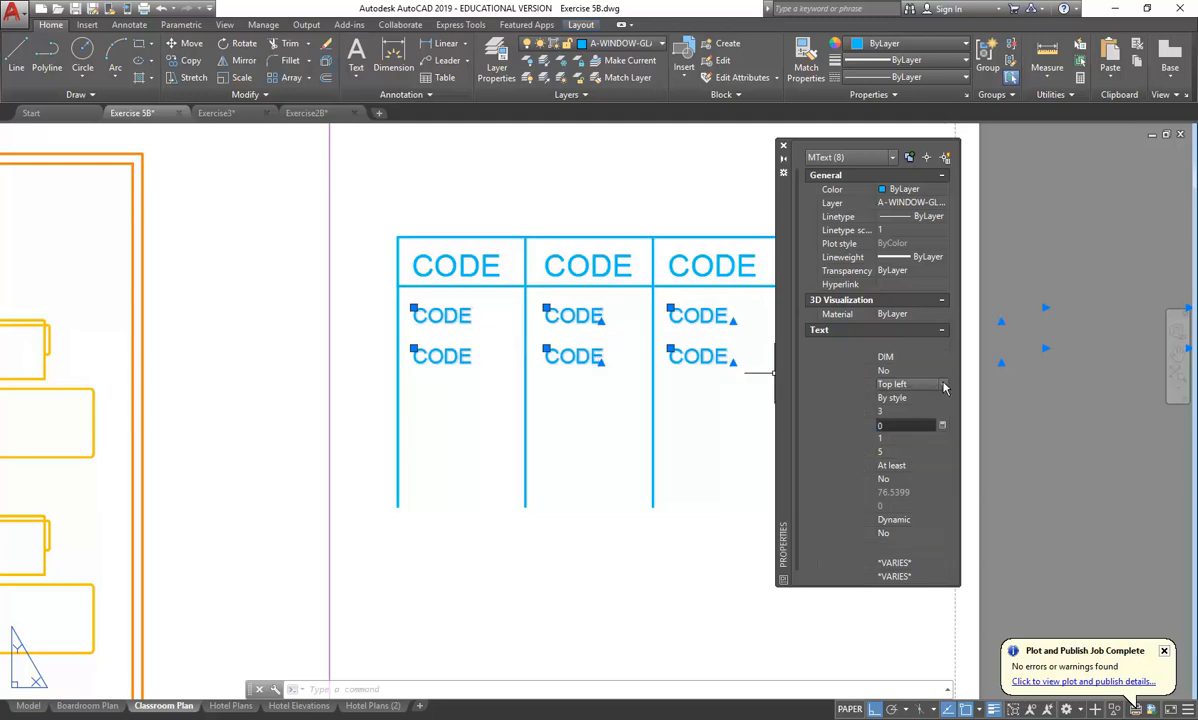
{"action": "key", "text": "Escape"}
{"action": "key", "text": "Escape"}
{"action": "scroll", "coordinate": [471, 195], "scroll_direction": "down", "scroll_amount": 2}
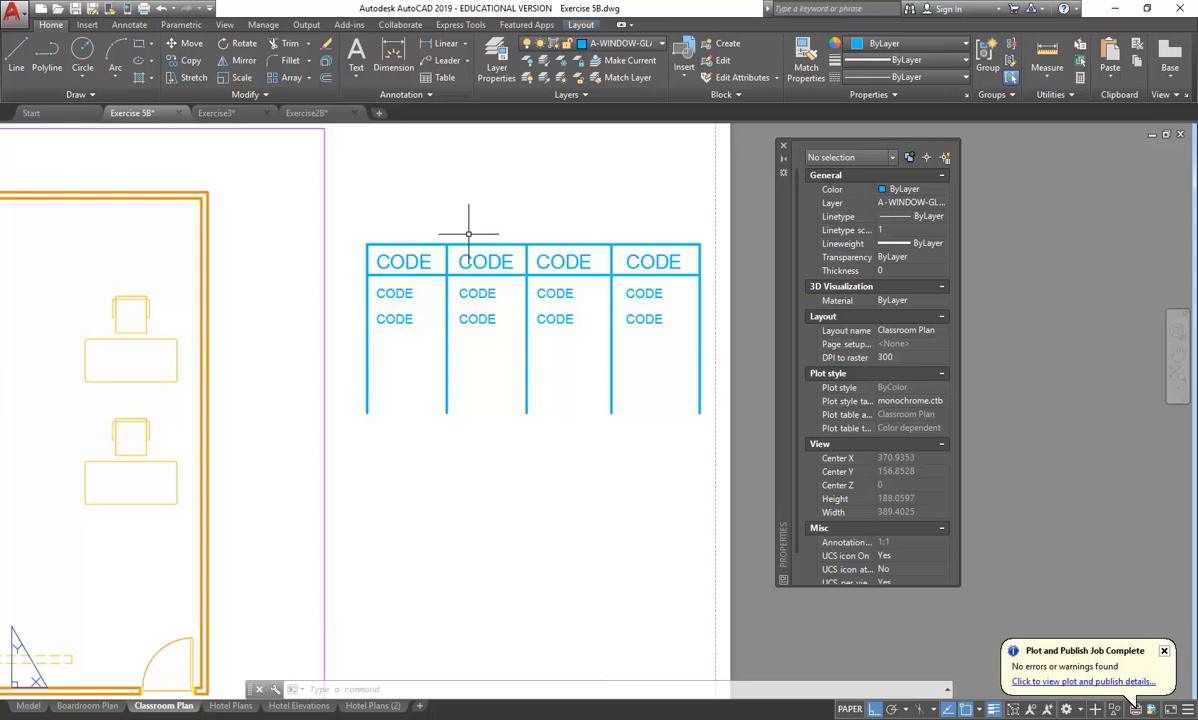
{"action": "left_click", "coordinate": [783, 145]}
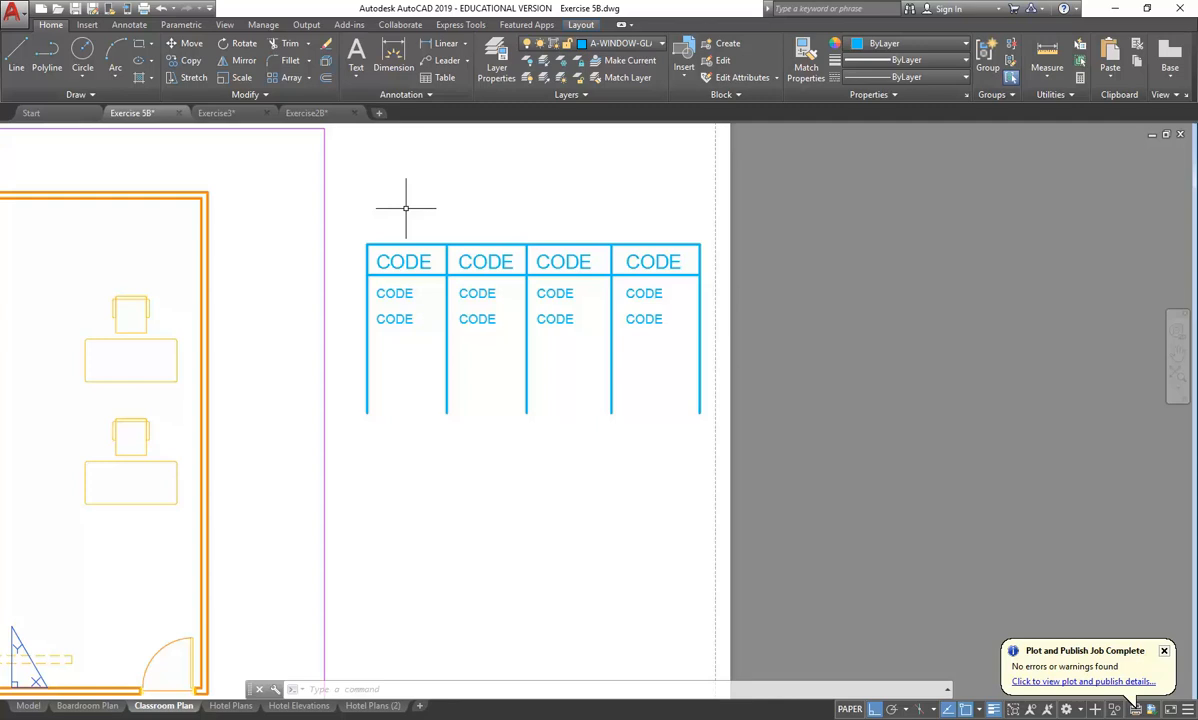
Cut the whole schedule table, lines and CODE texts, from the Classroom Plan layout to the clipboard.
{"action": "scroll", "coordinate": [406, 208], "scroll_direction": "down", "scroll_amount": 4}
{"action": "scroll", "coordinate": [357, 343], "scroll_direction": "up", "scroll_amount": 2}
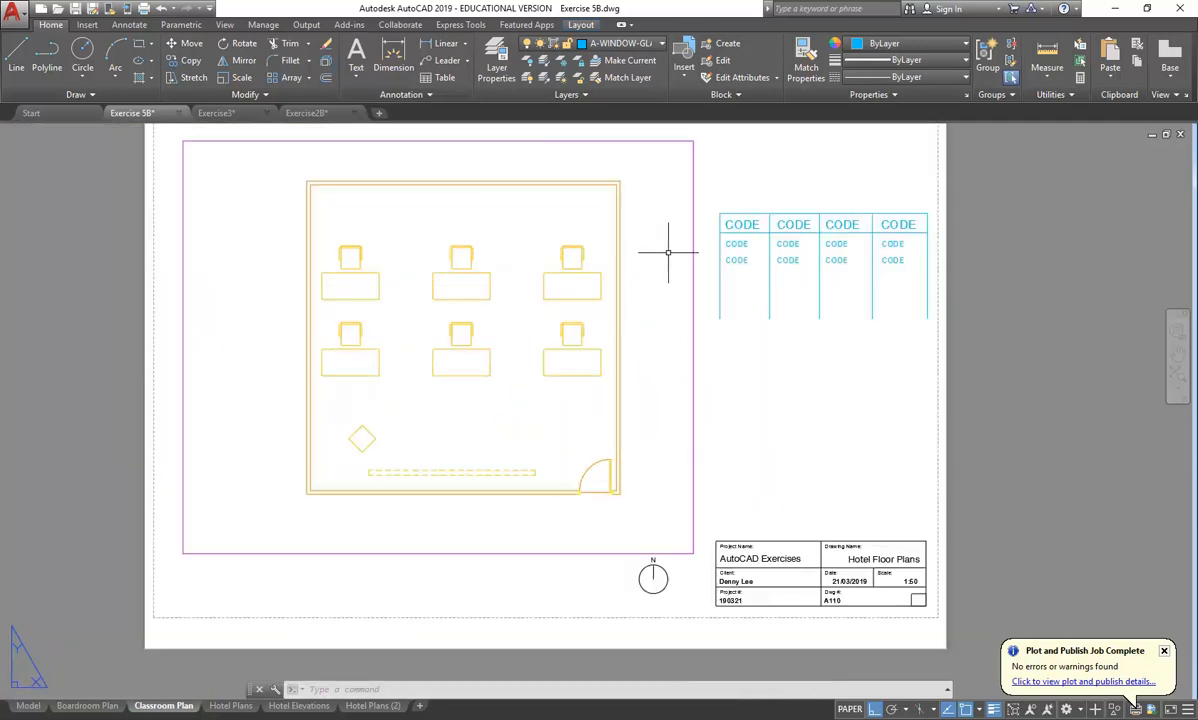
{"action": "left_click", "coordinate": [724, 210]}
{"action": "left_click", "coordinate": [984, 369]}
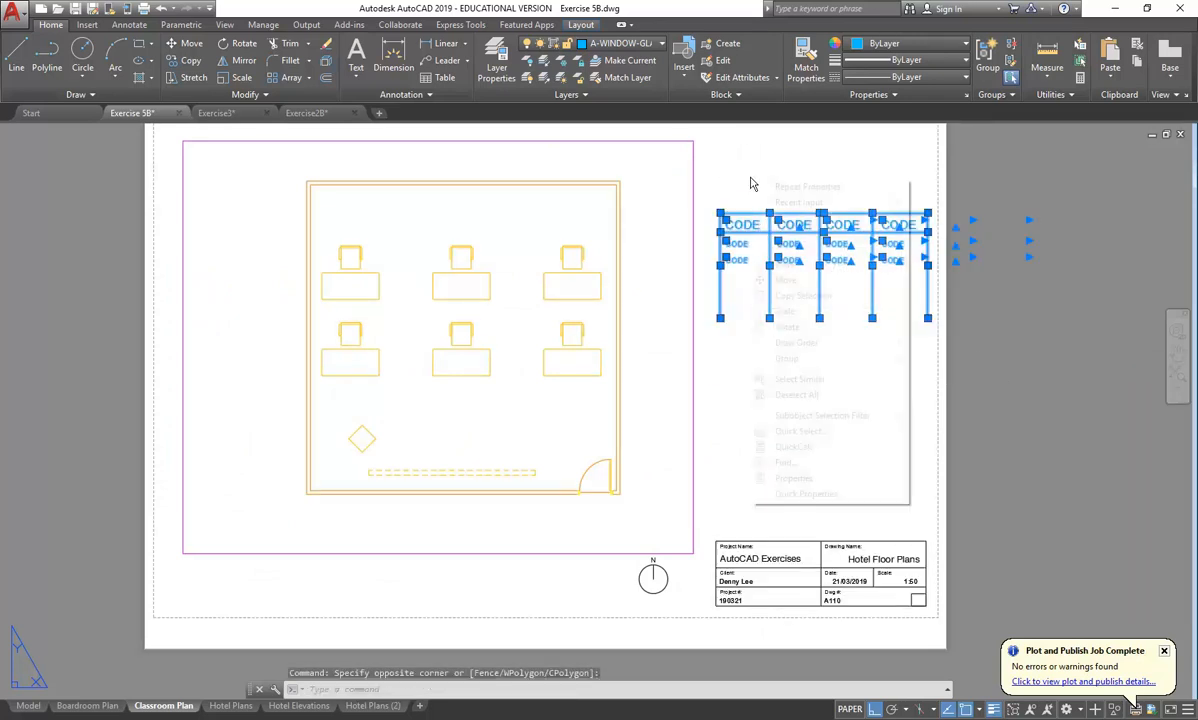
{"action": "right_click", "coordinate": [753, 183]}
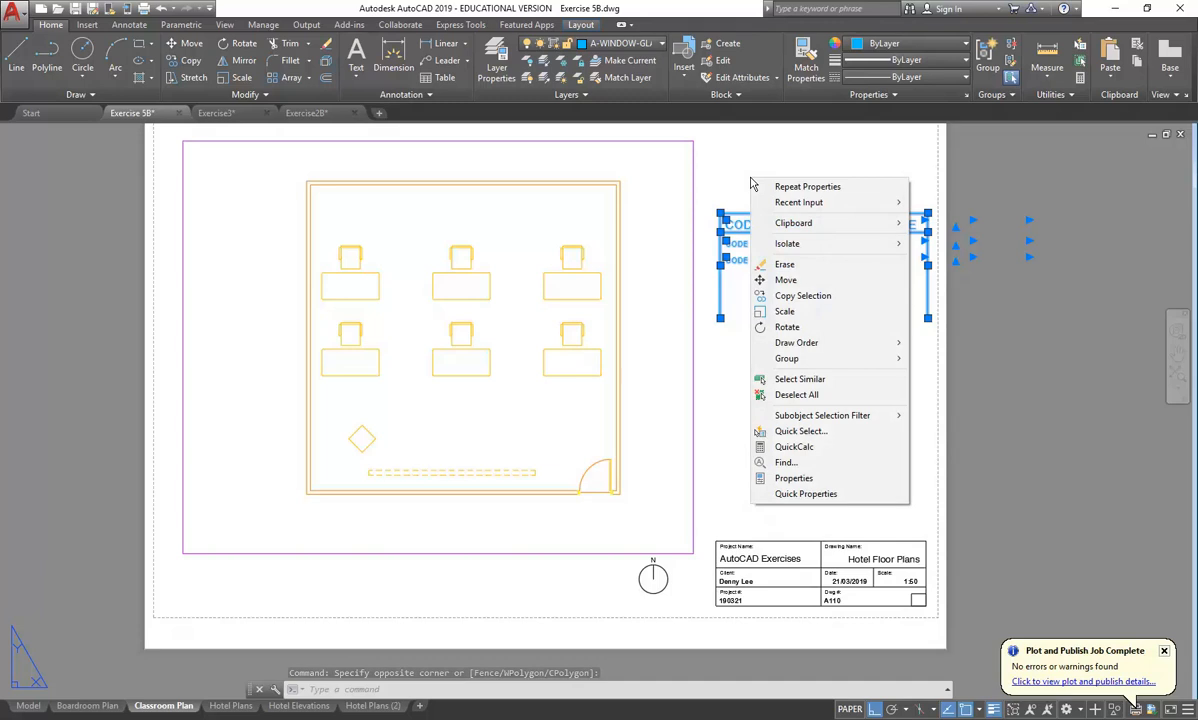
{"action": "mouse_move", "coordinate": [796, 230]}
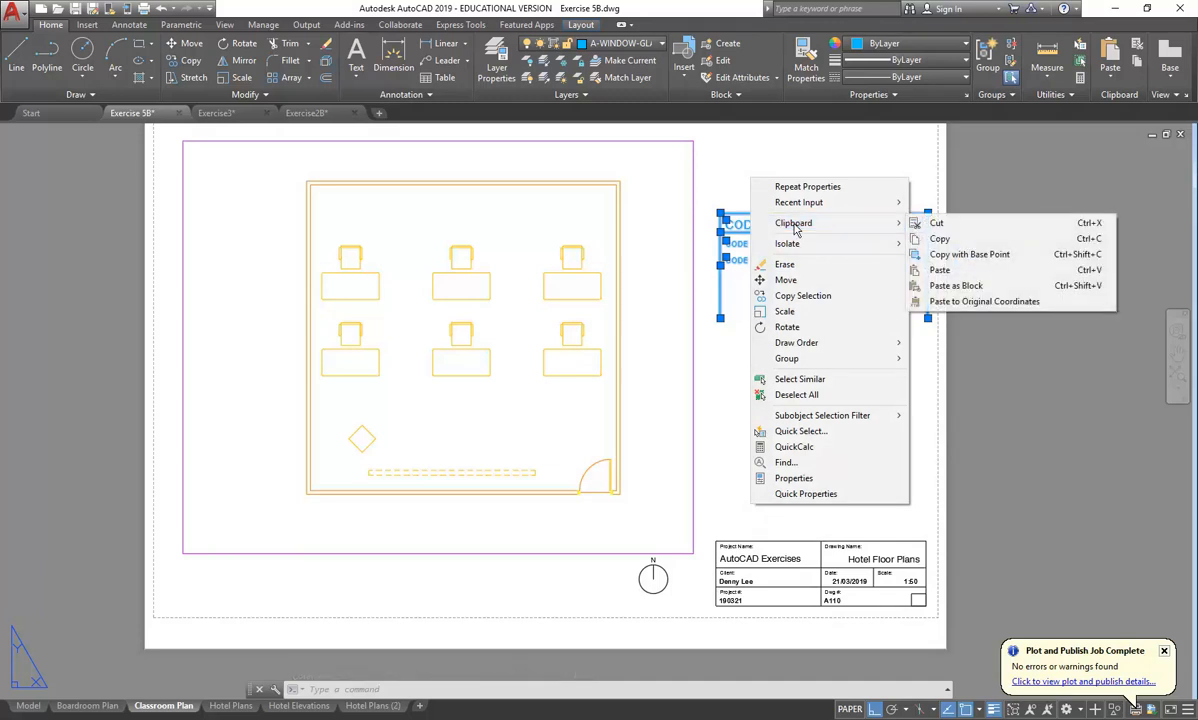
{"action": "left_click", "coordinate": [925, 223]}
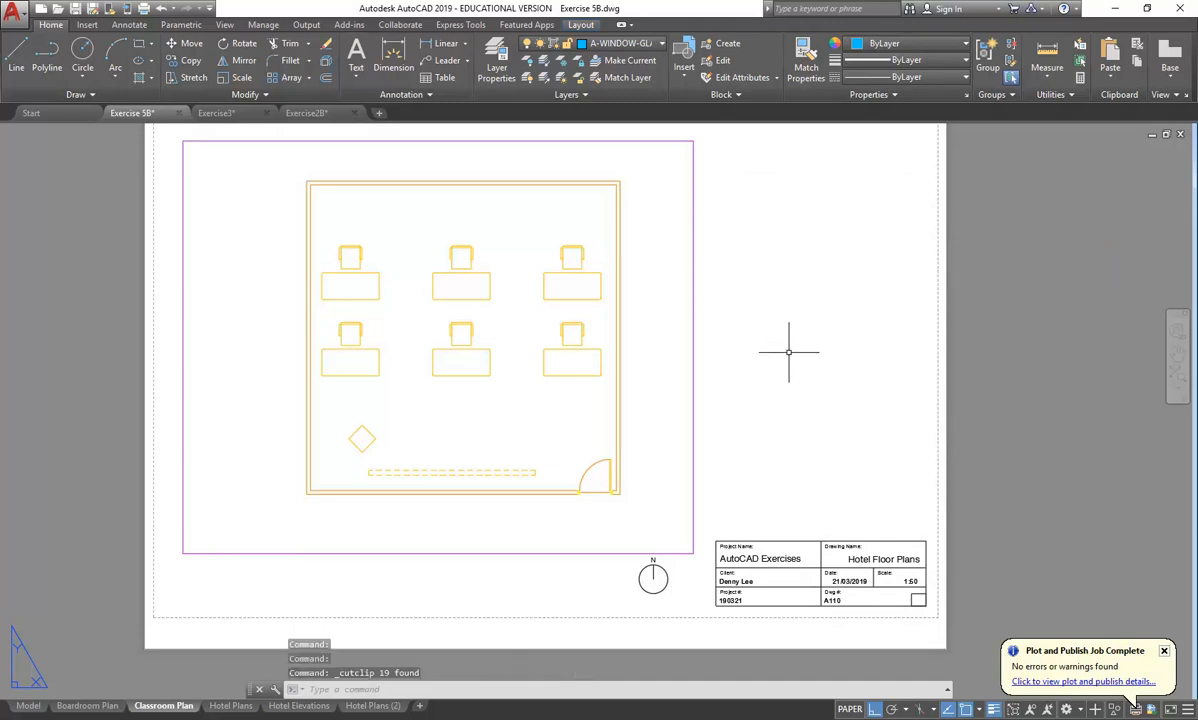
Paste the schedule table onto the Hotel Plans layout, overlapping the upper right of the furnished plan's viewport.
{"action": "left_click", "coordinate": [233, 706]}
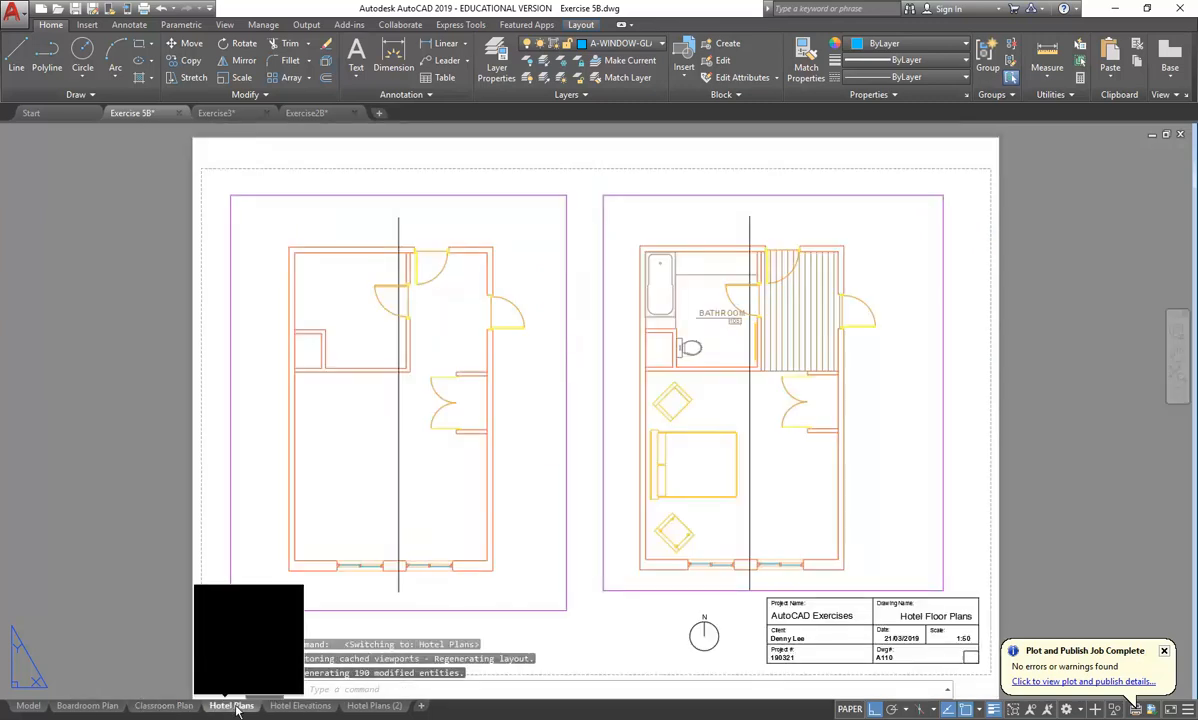
{"action": "right_click", "coordinate": [583, 279]}
{"action": "mouse_move", "coordinate": [606, 326]}
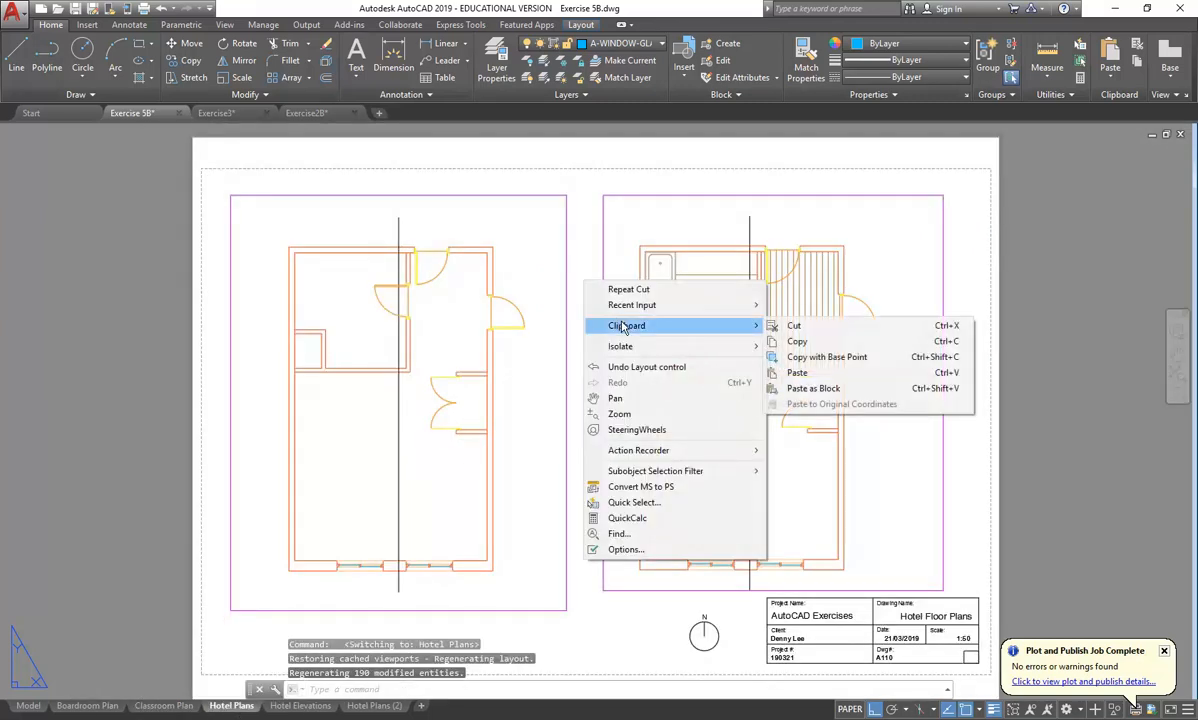
{"action": "left_click", "coordinate": [797, 372]}
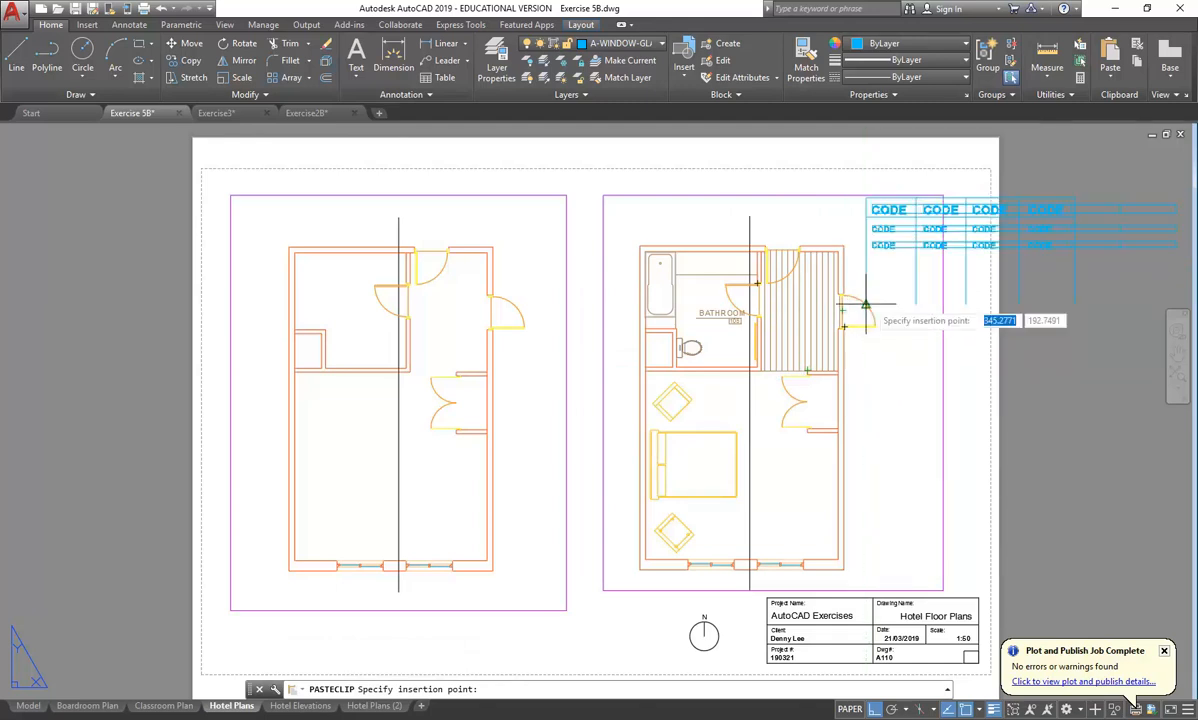
{"action": "middle_click_drag", "start_coordinate": [896, 300], "coordinate": [689, 338]}
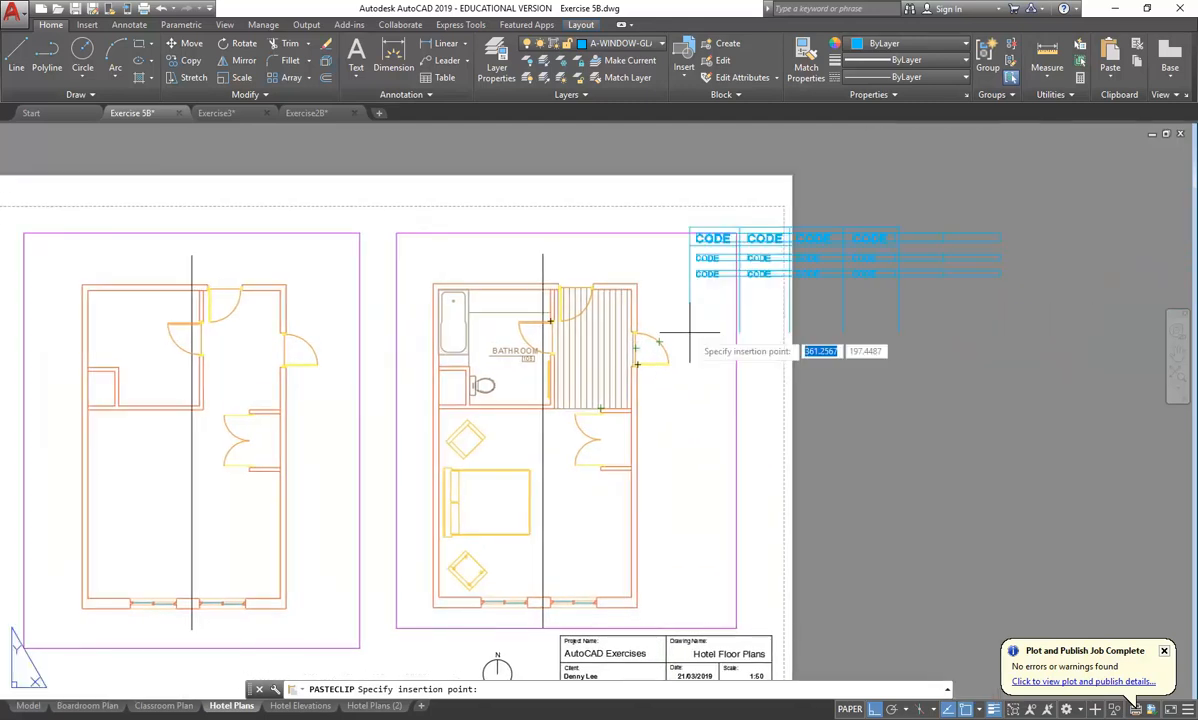
{"action": "left_click", "coordinate": [575, 341]}
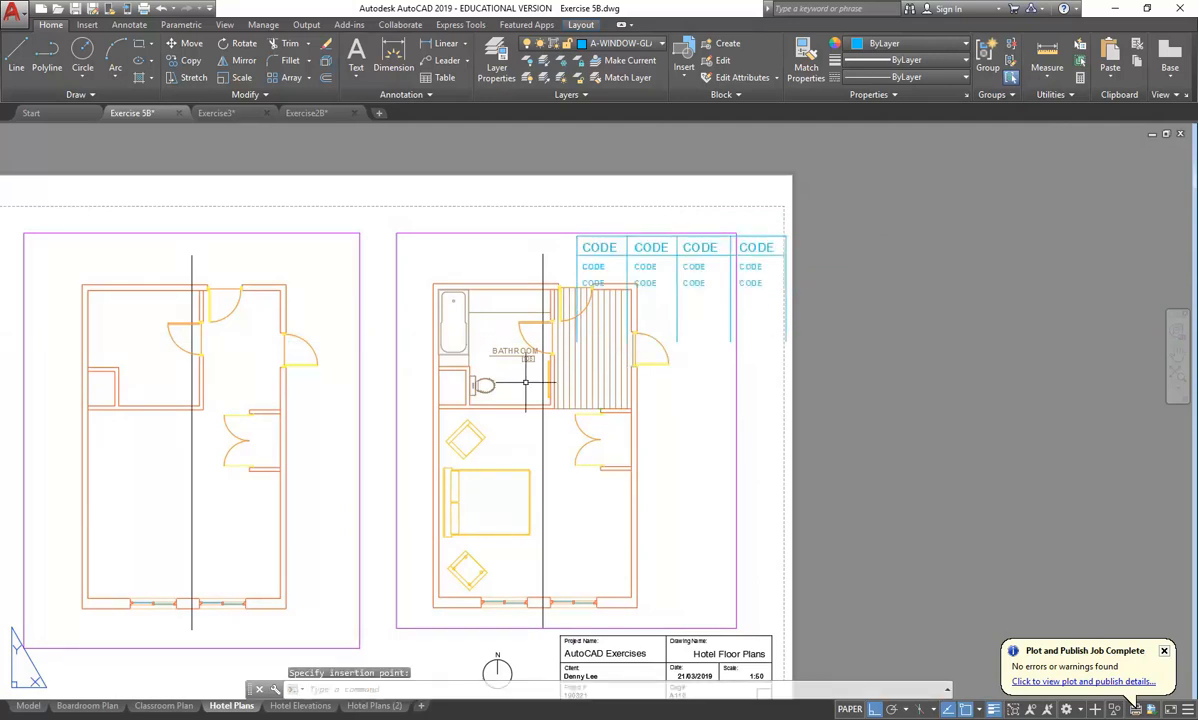
Narrow the unfurnished plan's viewport by pulling both its right and left edges inward.
{"action": "middle_click_drag", "start_coordinate": [447, 265], "coordinate": [530, 251]}
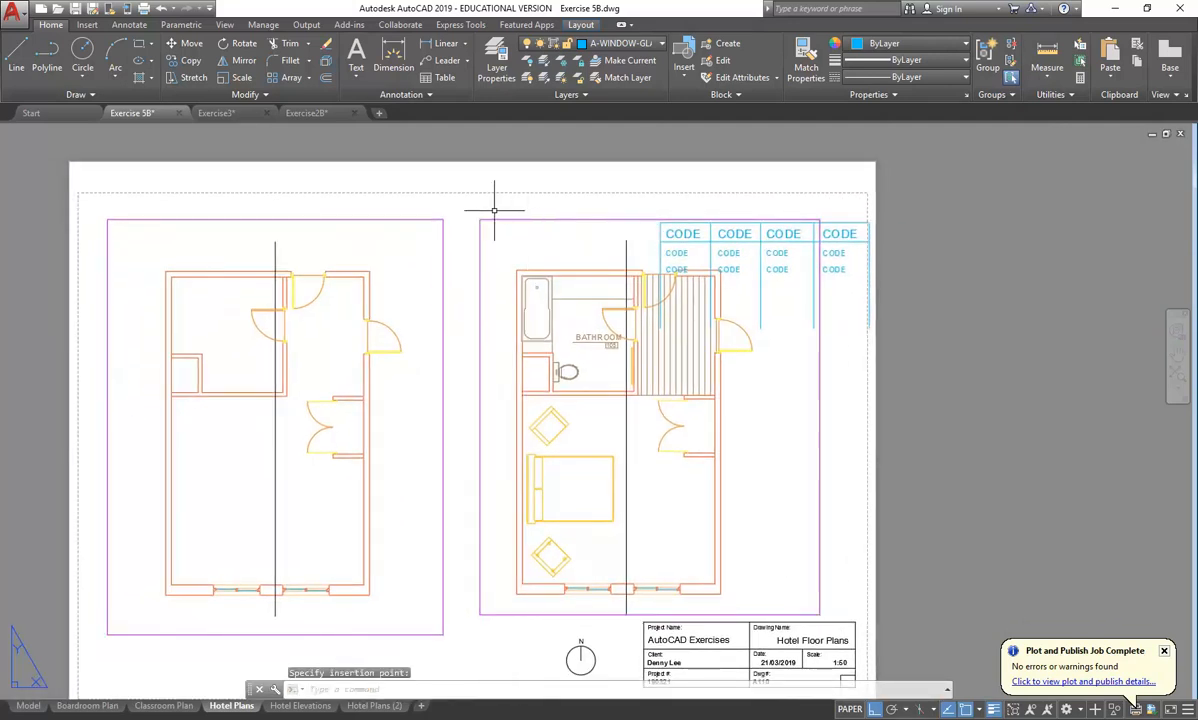
{"action": "left_click", "coordinate": [436, 219]}
{"action": "left_click", "coordinate": [447, 218]}
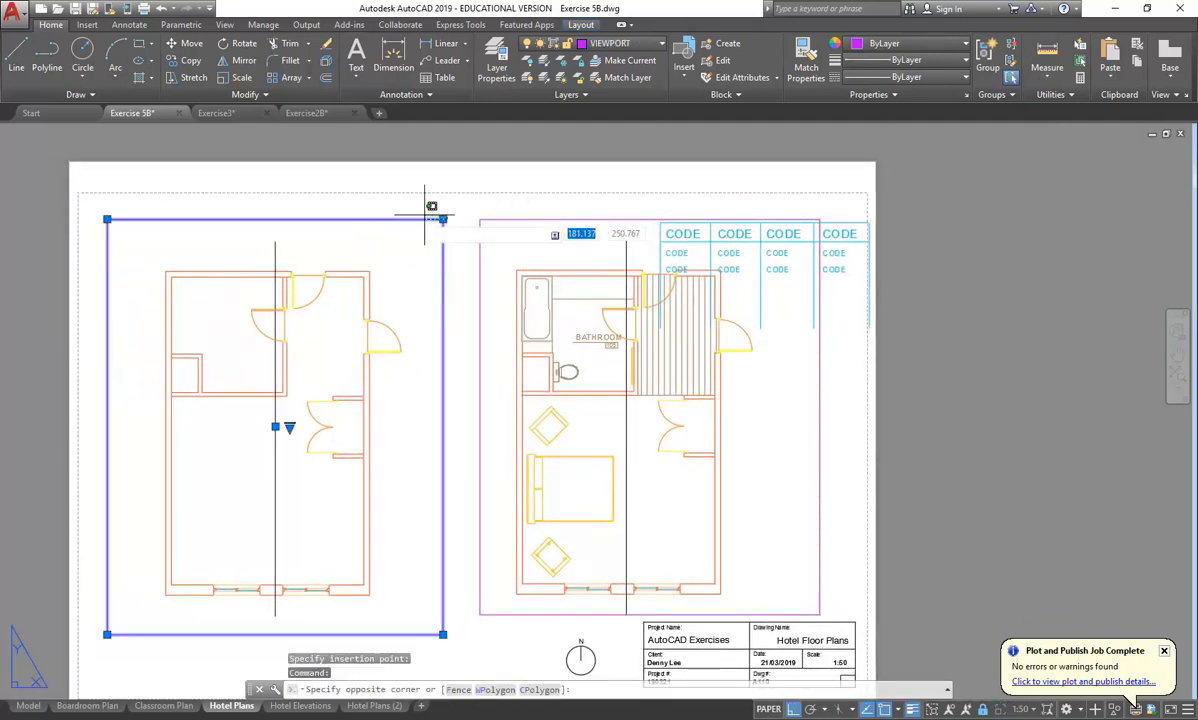
{"action": "left_click", "coordinate": [441, 214]}
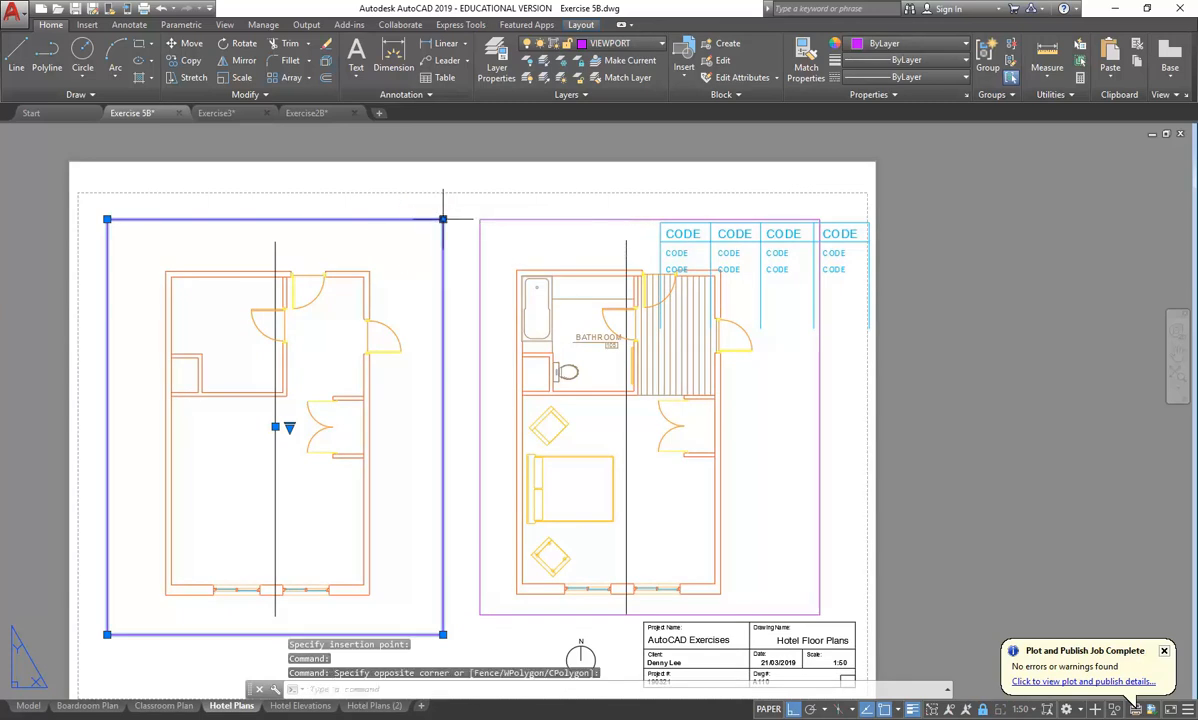
{"action": "left_click", "coordinate": [443, 218]}
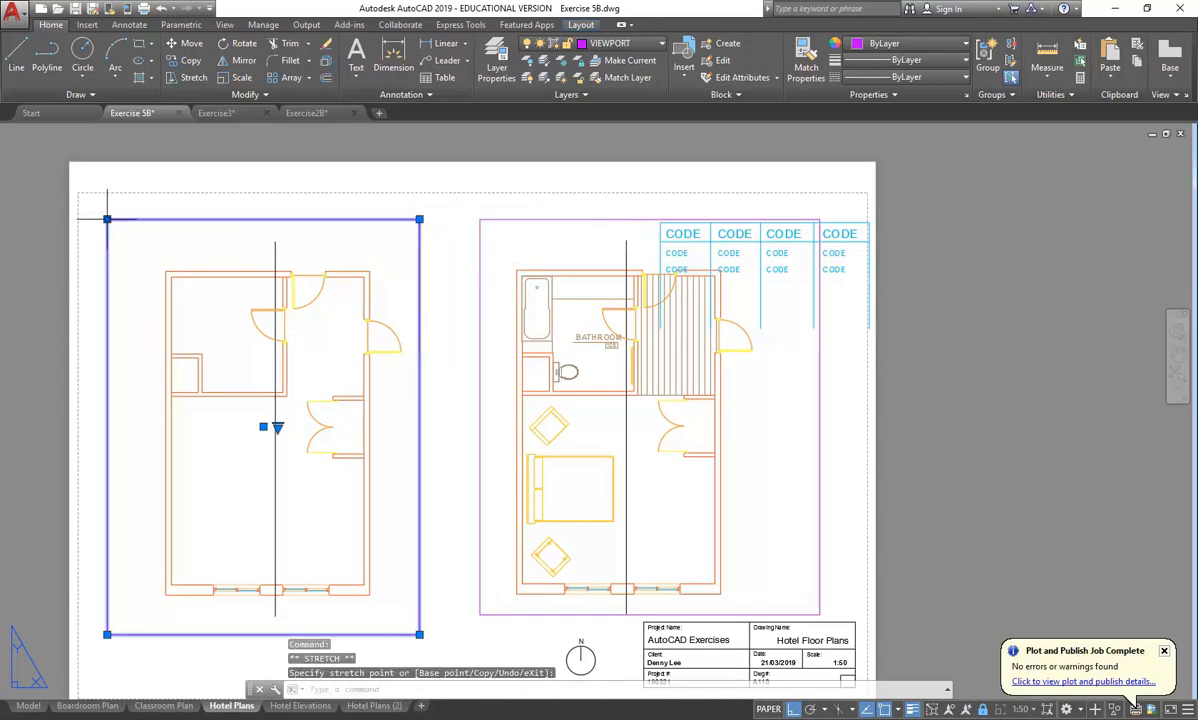
{"action": "left_click", "coordinate": [151, 219]}
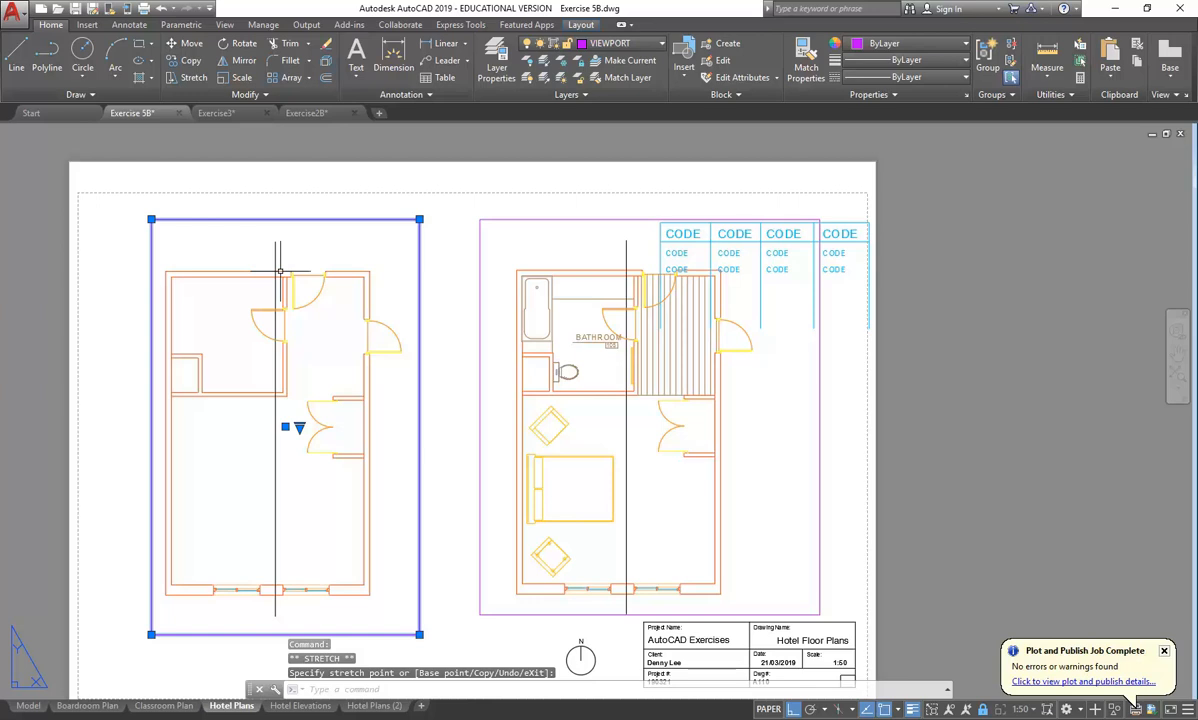
Move the narrowed viewport about 31 units horizontally toward the left edge of the sheet.
{"action": "left_click", "coordinate": [190, 43]}
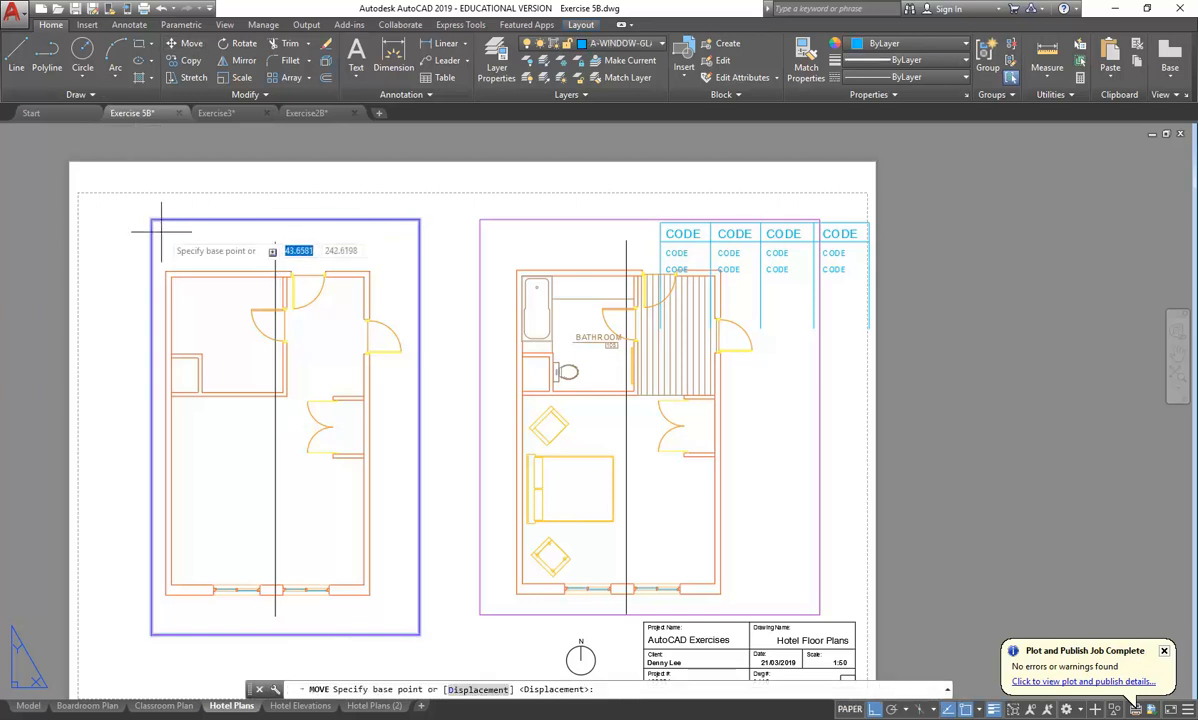
{"action": "left_click", "coordinate": [152, 219]}
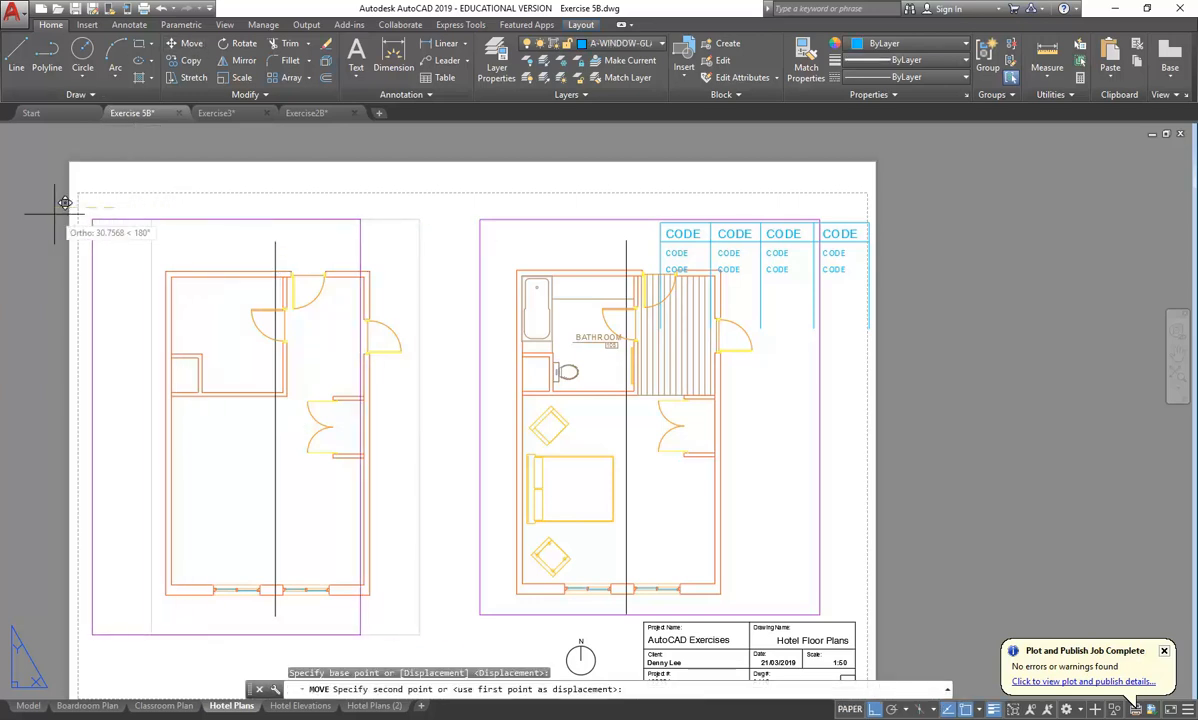
{"action": "left_click", "coordinate": [92, 206]}
Move the furnished plan's viewport horizontally to the left so it sits beside the first plan, slightly overlapping its viewport.
{"action": "left_click", "coordinate": [513, 213]}
{"action": "left_click", "coordinate": [476, 250]}
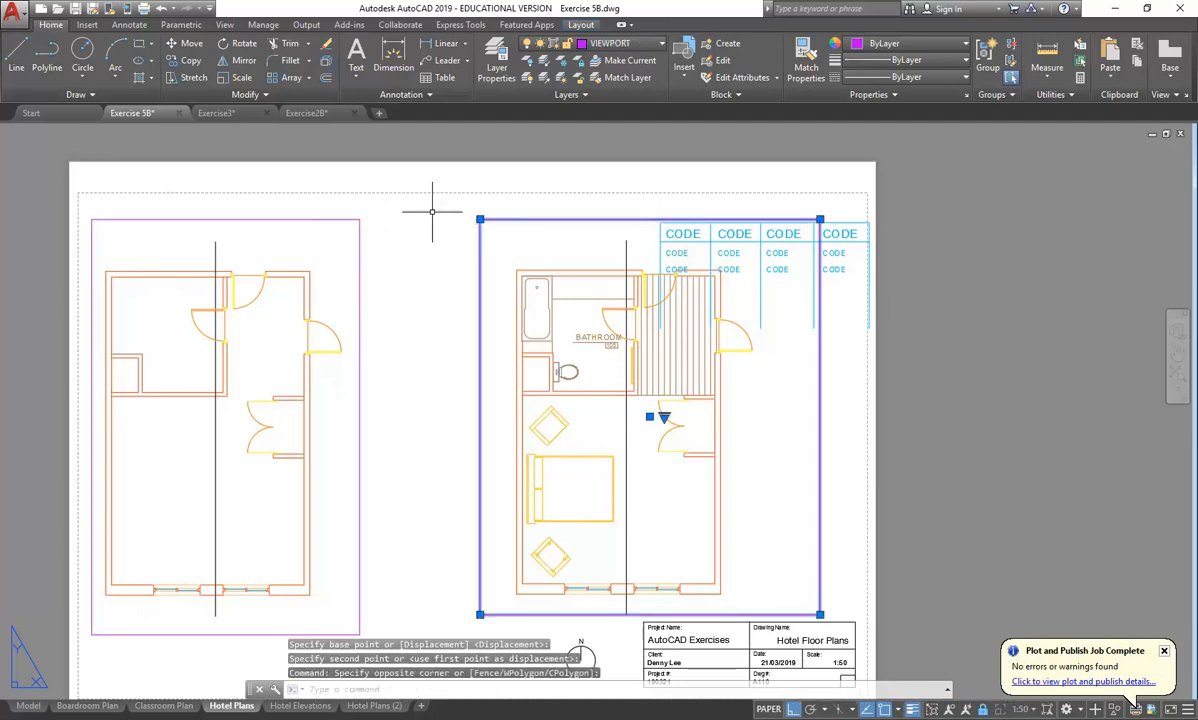
{"action": "left_click", "coordinate": [190, 43]}
{"action": "left_click", "coordinate": [513, 249]}
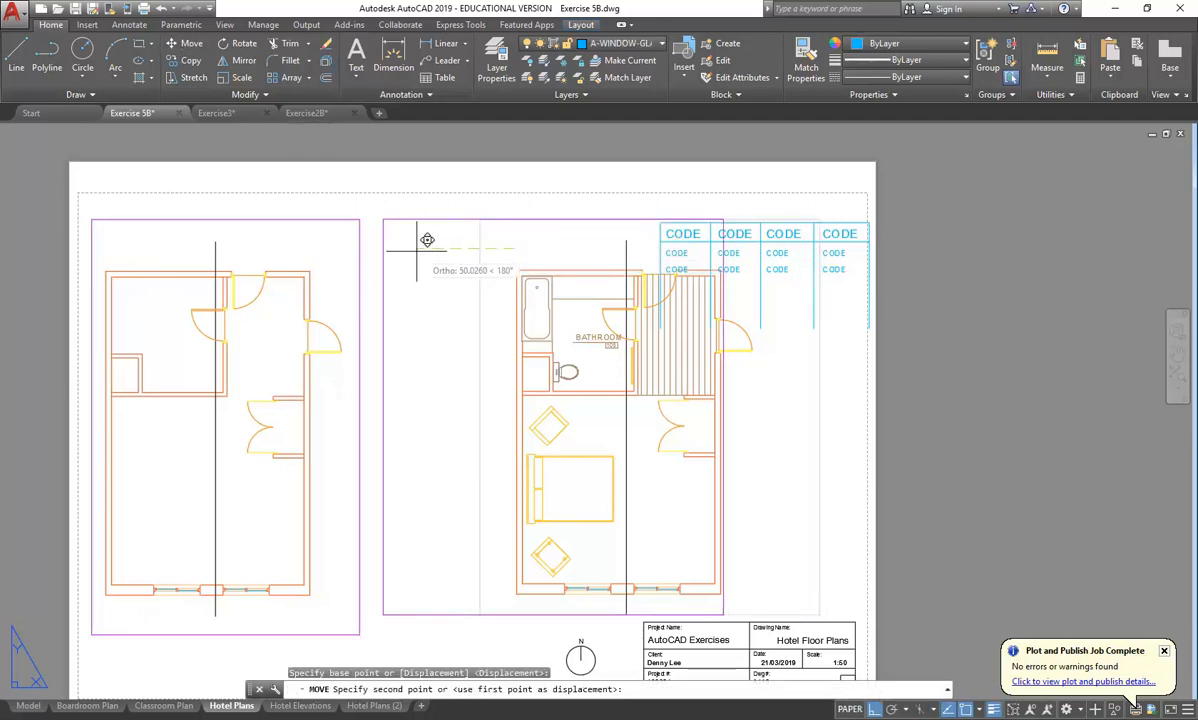
{"action": "left_click", "coordinate": [390, 247]}
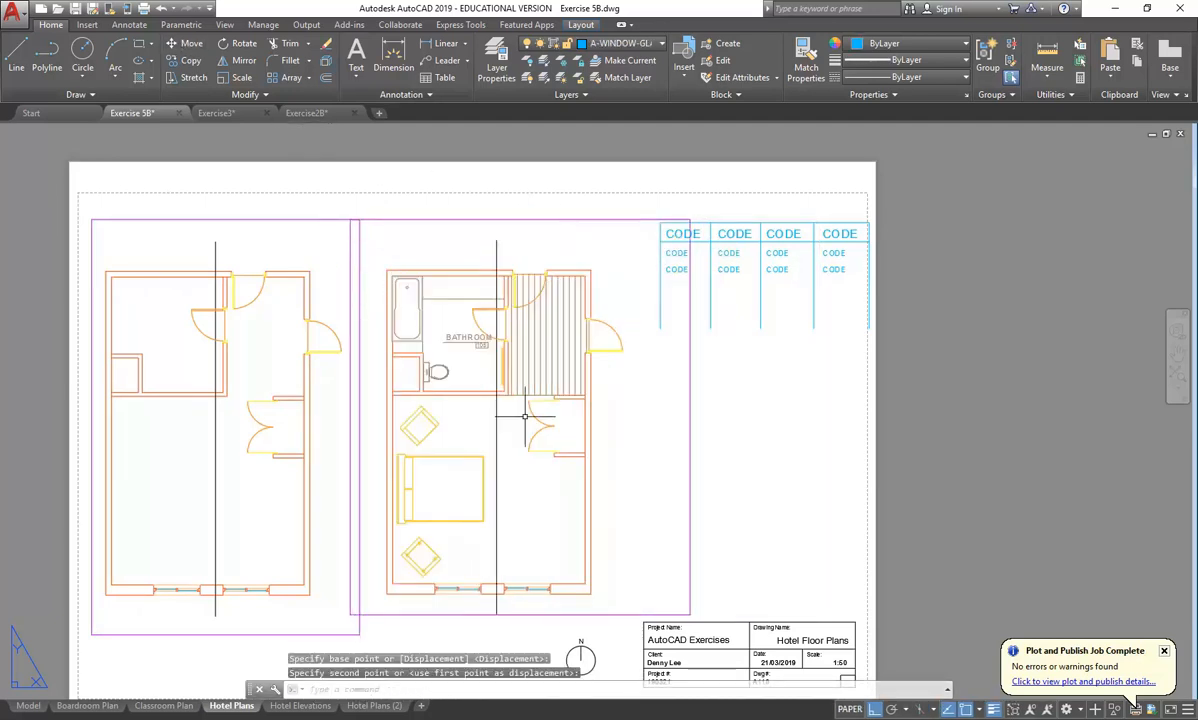
Move the whole schedule table about 10 units to the left, inside the sheet's printable margin.
{"action": "left_click", "coordinate": [633, 199]}
{"action": "left_click", "coordinate": [987, 414]}
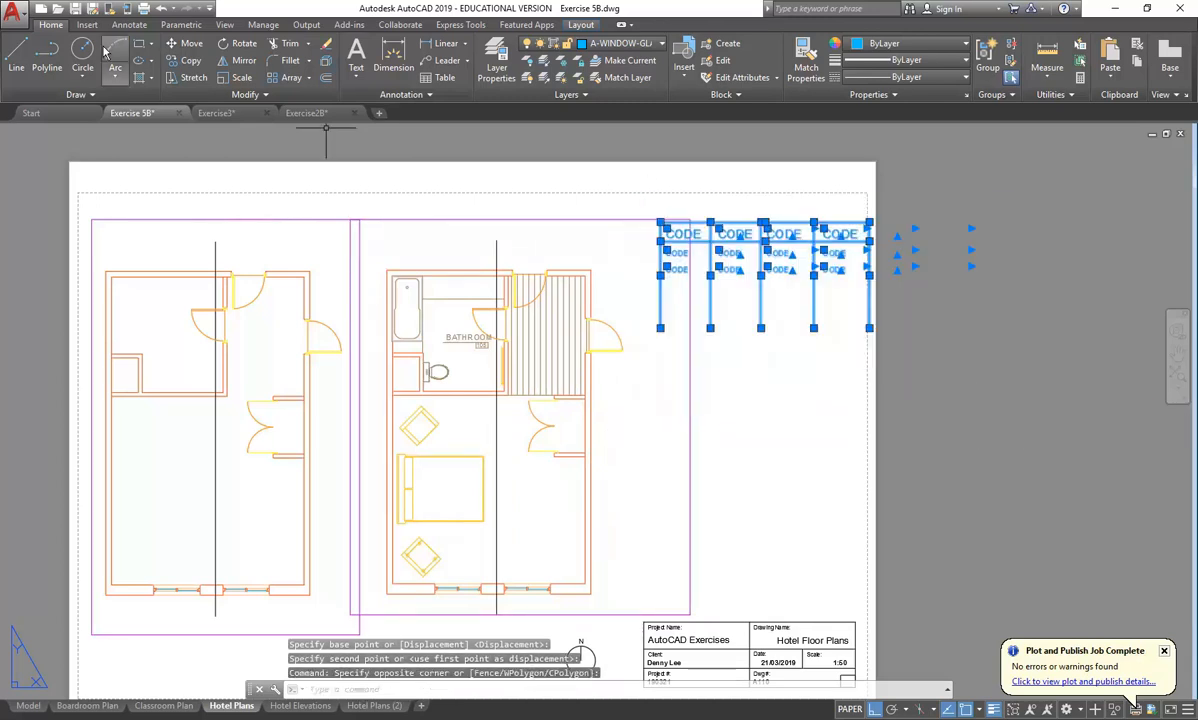
{"action": "left_click", "coordinate": [185, 43]}
{"action": "left_click", "coordinate": [791, 390]}
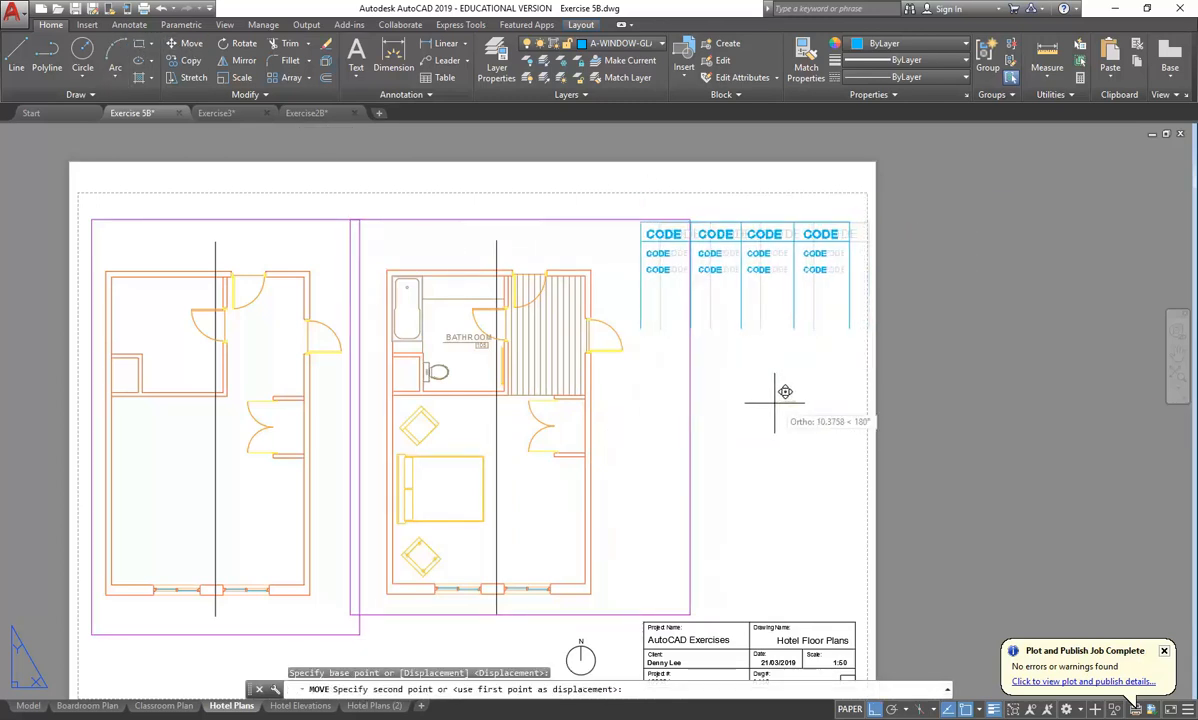
{"action": "left_click", "coordinate": [771, 388]}
Copy the line under the table's header row straight down, between the two rows of smaller CODE texts.
{"action": "scroll", "coordinate": [757, 270], "scroll_direction": "up", "scroll_amount": 1}
{"action": "middle_click_drag", "start_coordinate": [757, 270], "coordinate": [520, 288]}
{"action": "scroll", "coordinate": [555, 237], "scroll_direction": "up", "scroll_amount": 2}
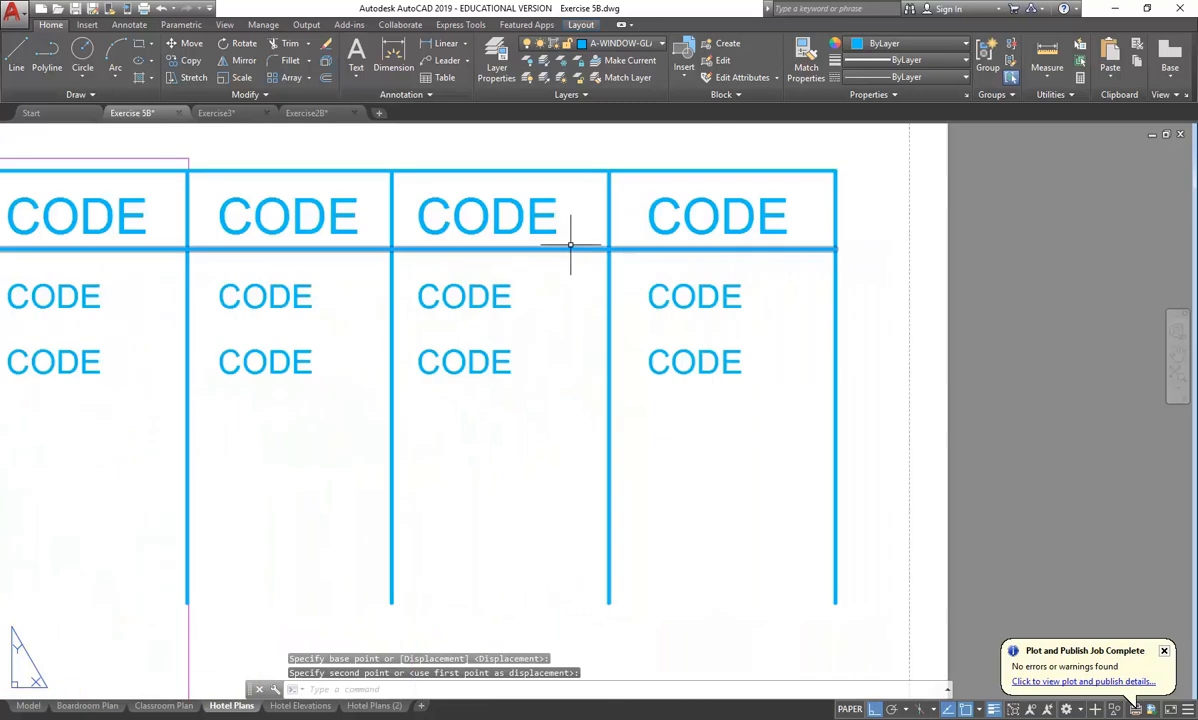
{"action": "left_click", "coordinate": [571, 245]}
{"action": "left_click", "coordinate": [568, 307]}
{"action": "middle_click_drag", "start_coordinate": [607, 309], "coordinate": [717, 321]}
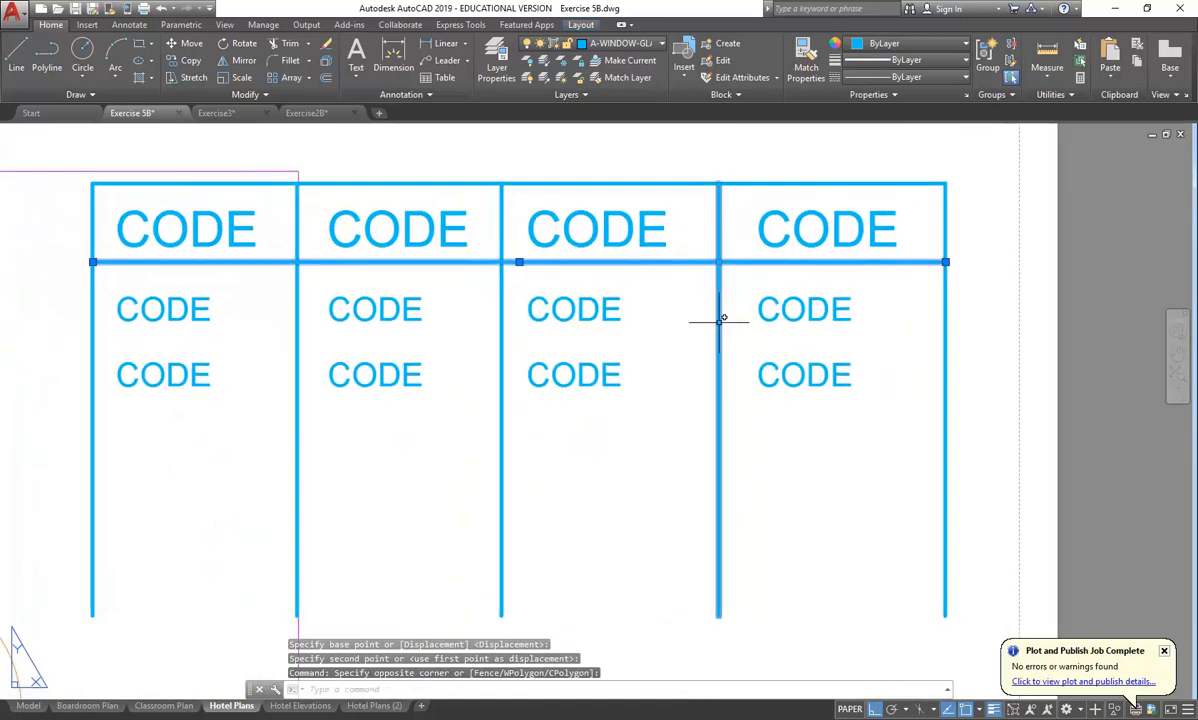
{"action": "left_click", "coordinate": [178, 62]}
{"action": "middle_click_drag", "start_coordinate": [200, 310], "coordinate": [315, 310]}
{"action": "left_click", "coordinate": [119, 308]}
{"action": "left_click", "coordinate": [110, 378]}
{"action": "key", "text": "Escape"}
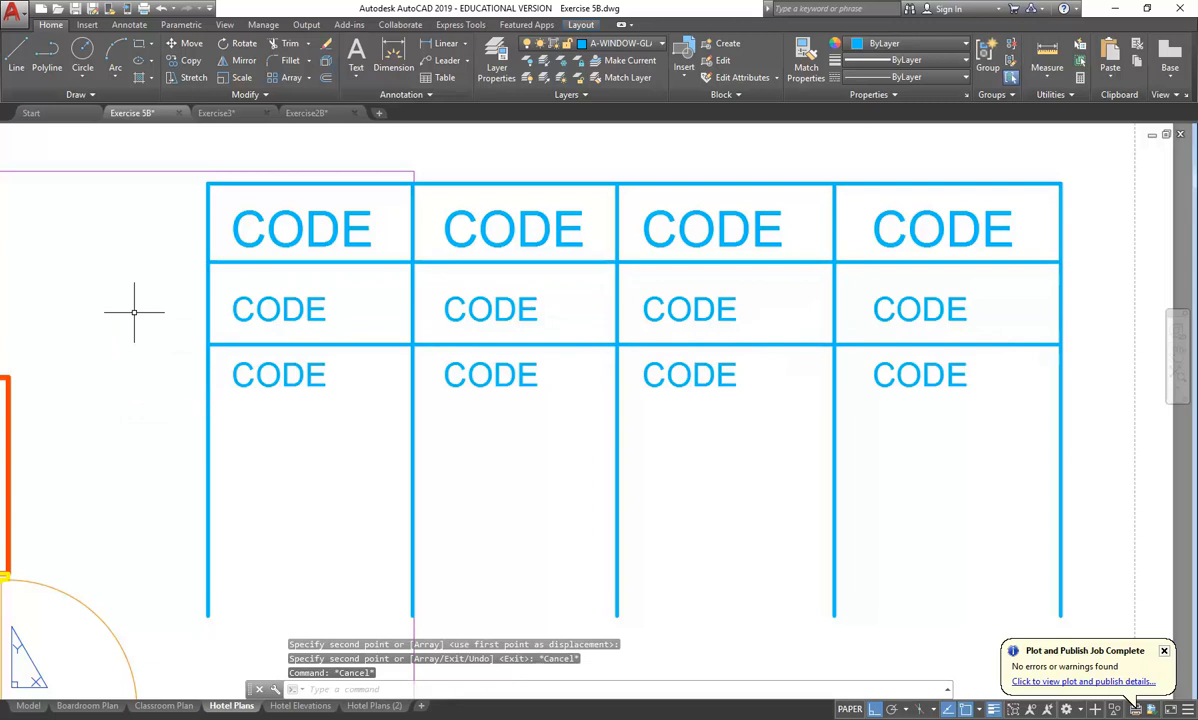
Move the two rows of smaller CODE texts and the line between them about 2.2 units straight up toward the header row.
{"action": "left_click", "coordinate": [240, 343]}
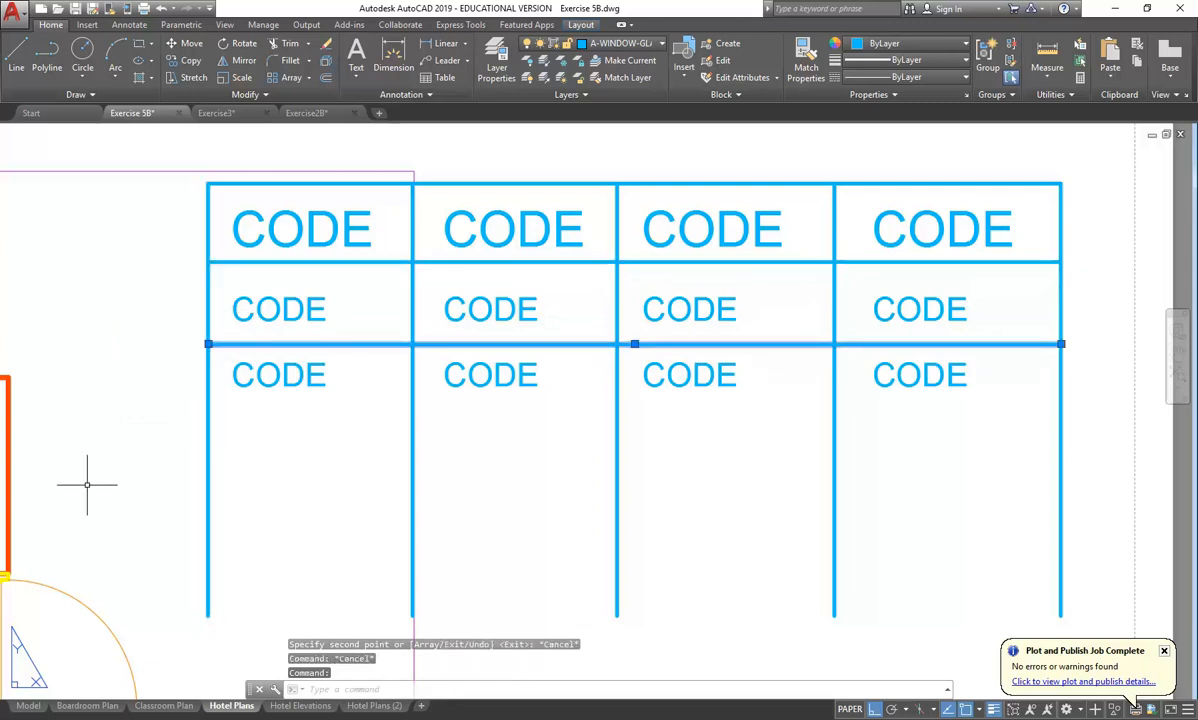
{"action": "key", "text": "Escape"}
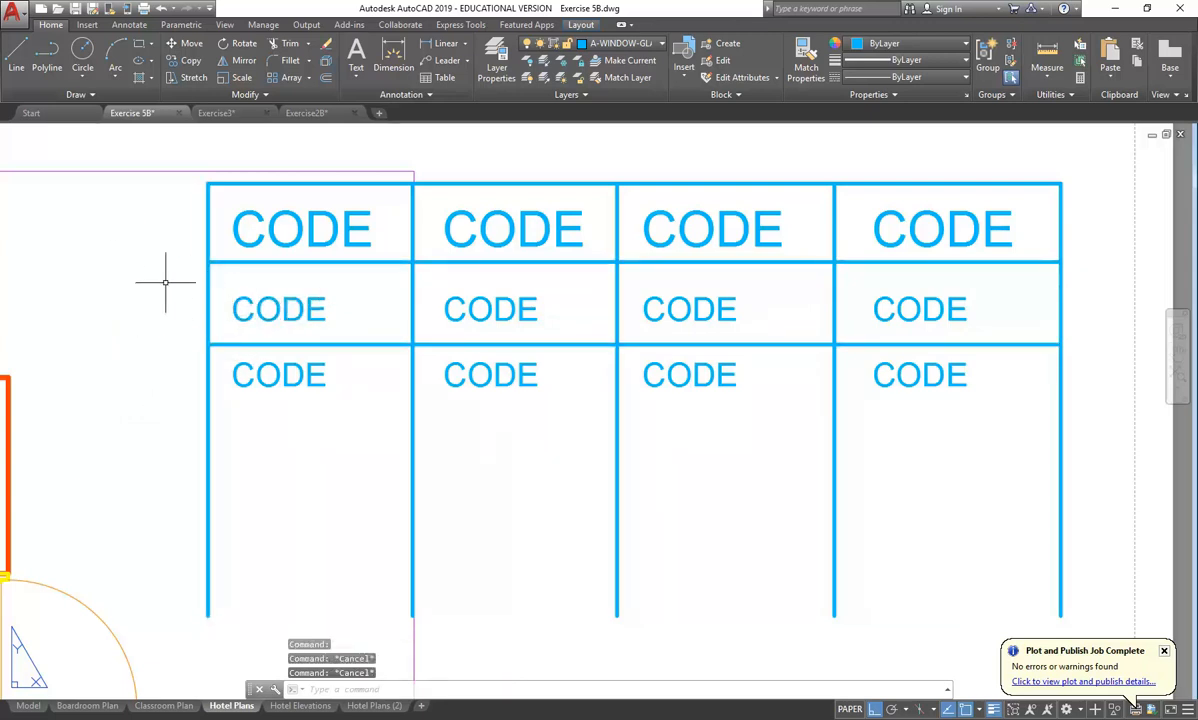
{"action": "left_click", "coordinate": [160, 282]}
{"action": "left_click", "coordinate": [1097, 372]}
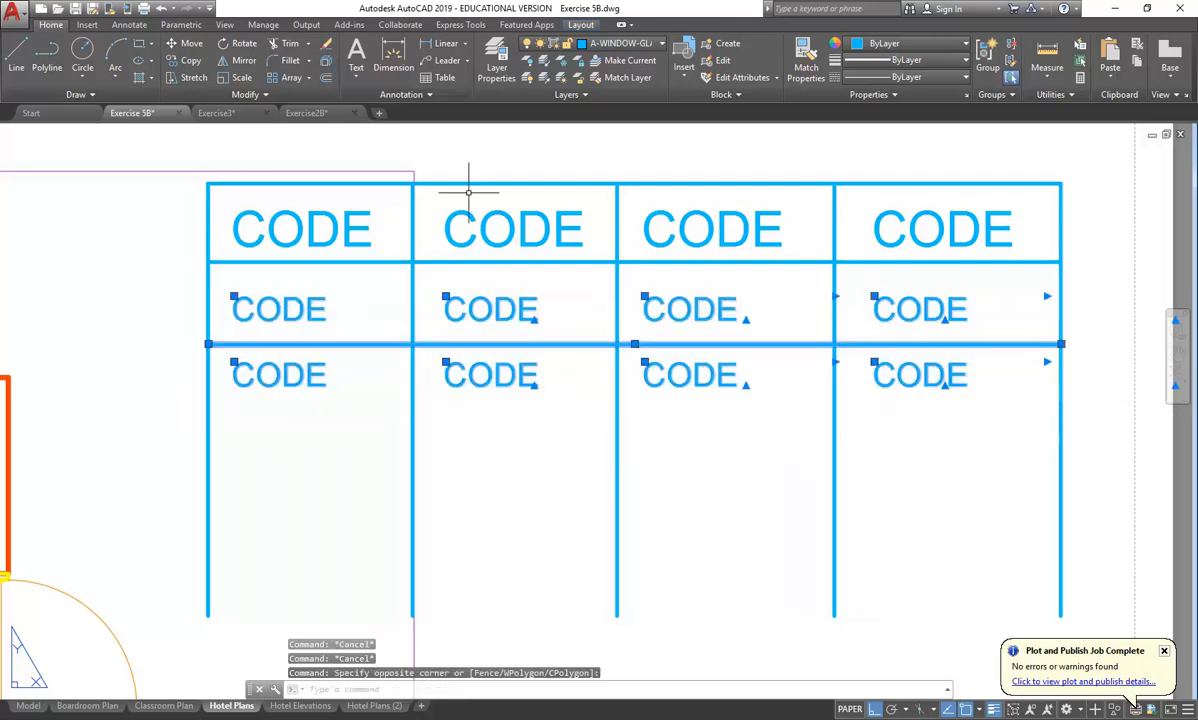
{"action": "left_click", "coordinate": [185, 43]}
{"action": "left_click", "coordinate": [126, 380]}
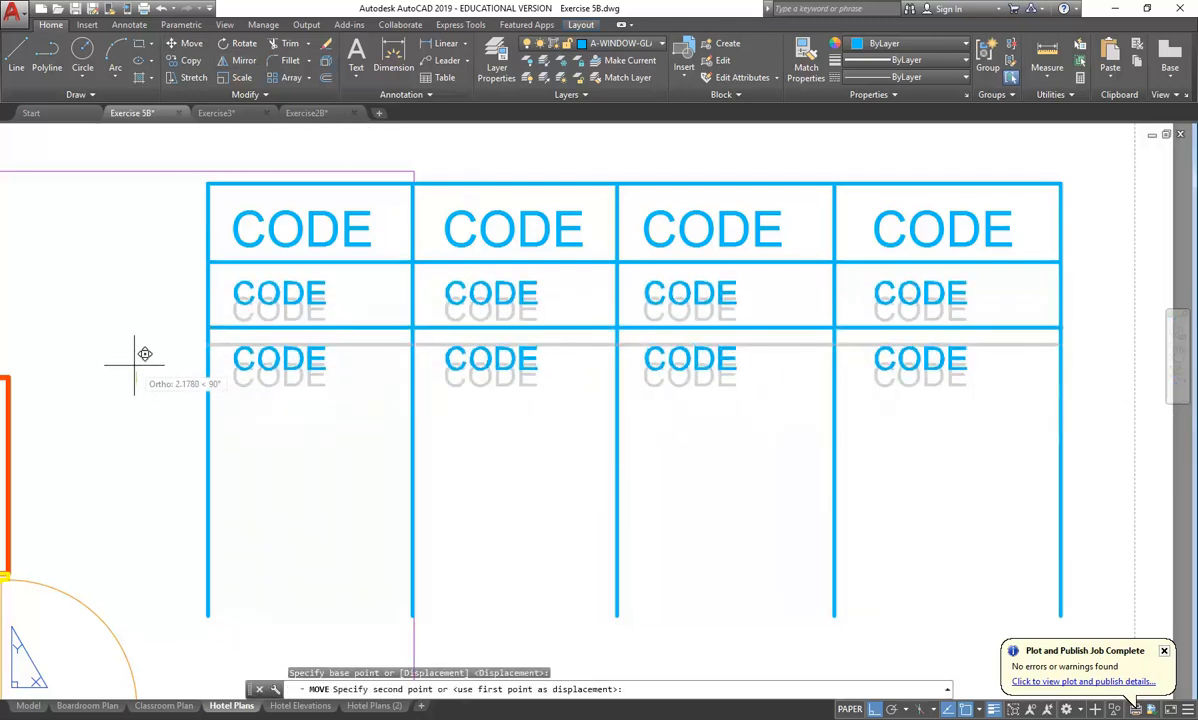
{"action": "left_click", "coordinate": [145, 354]}
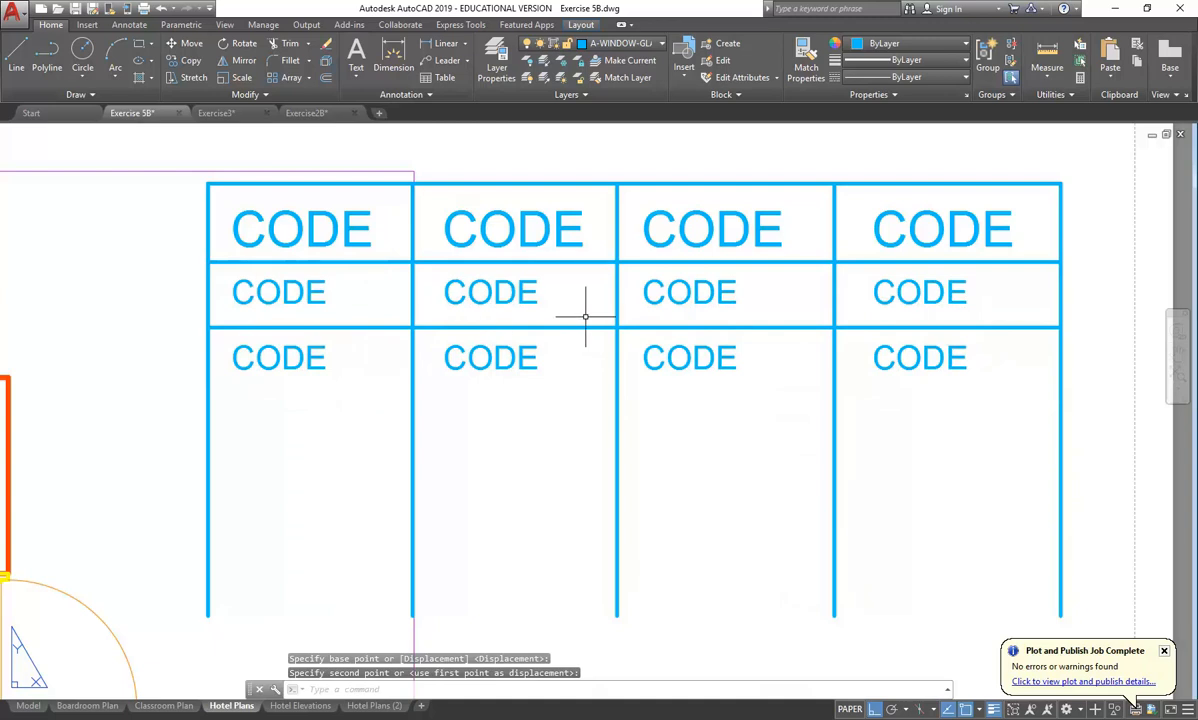
Erase the four CODE texts in the row below the table's lowest horizontal line.
{"action": "left_click", "coordinate": [178, 270]}
{"action": "key", "text": "Escape"}
{"action": "key", "text": "Escape"}
{"action": "left_click", "coordinate": [172, 337]}
{"action": "left_click", "coordinate": [980, 412]}
{"action": "key", "text": "Delete"}
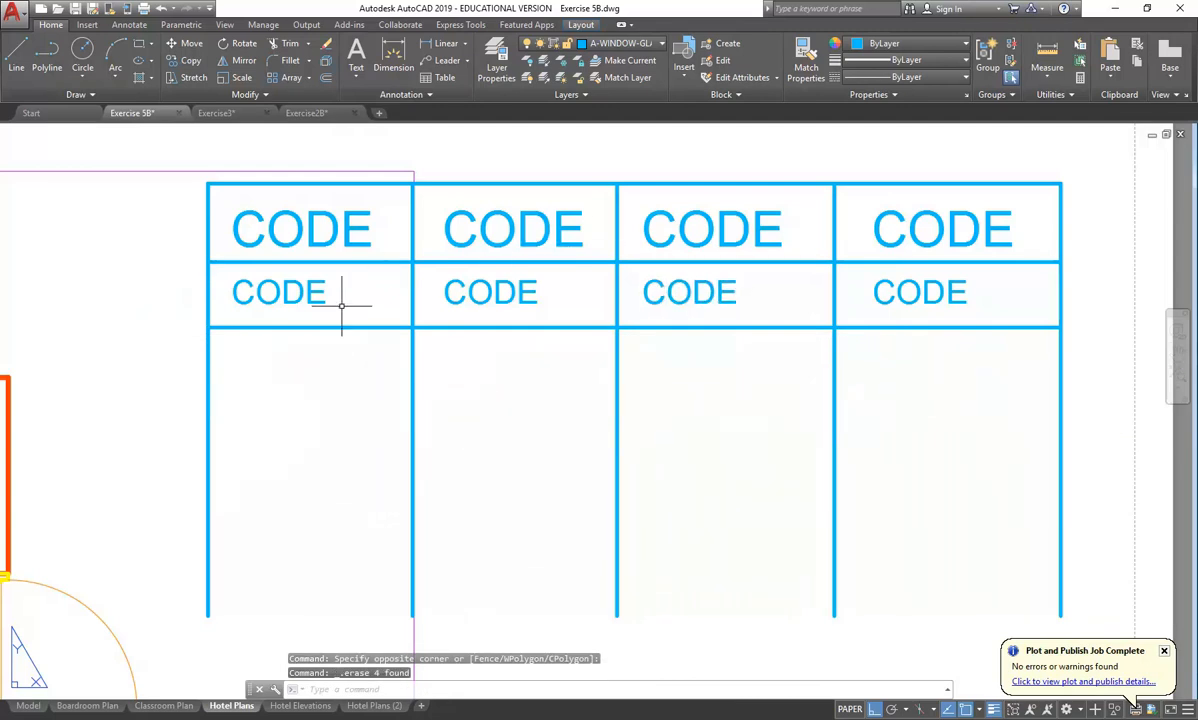
{"action": "left_click", "coordinate": [151, 263]}
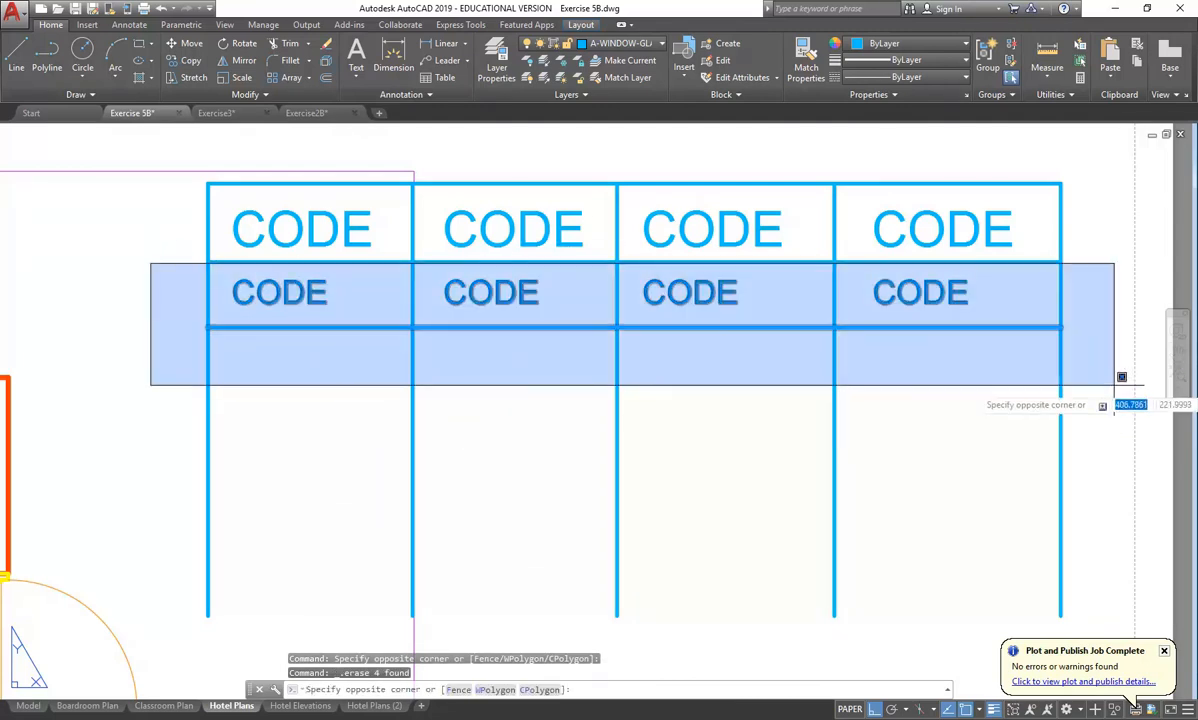
{"action": "left_click", "coordinate": [1072, 388]}
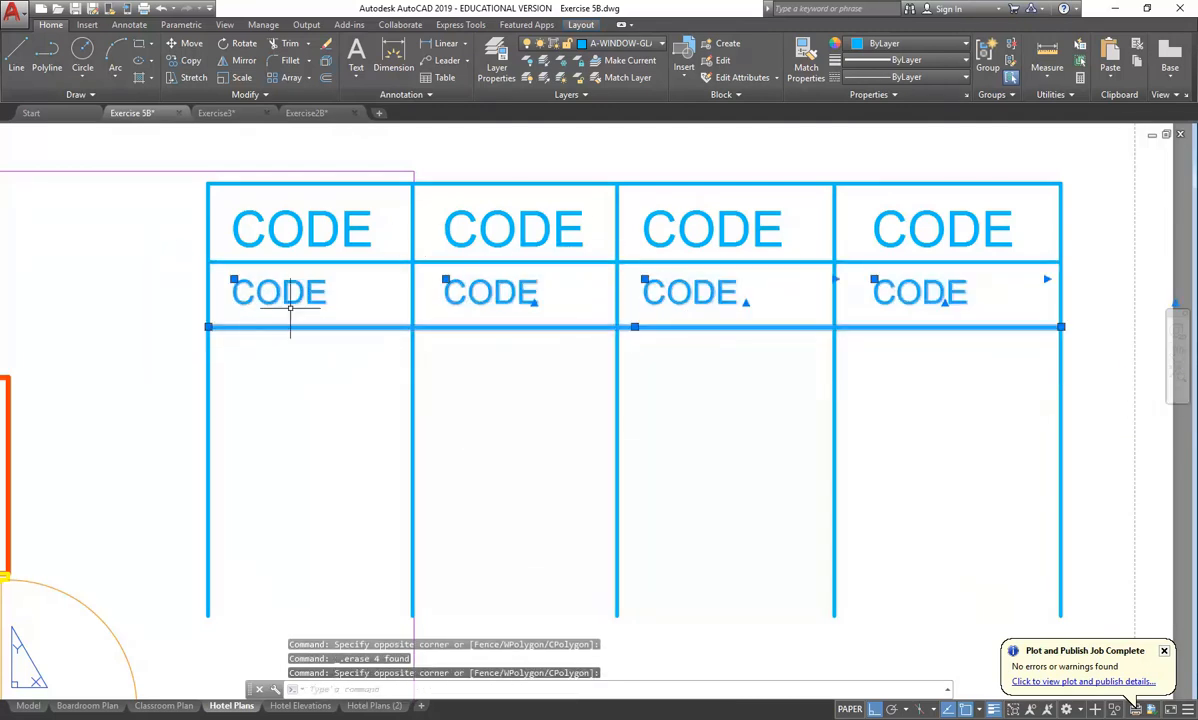
{"action": "key", "text": "Escape"}
{"action": "key", "text": "Escape"}
Try to edit the contents of the four smaller CODE texts together through their object properties.
{"action": "left_click", "coordinate": [190, 270]}
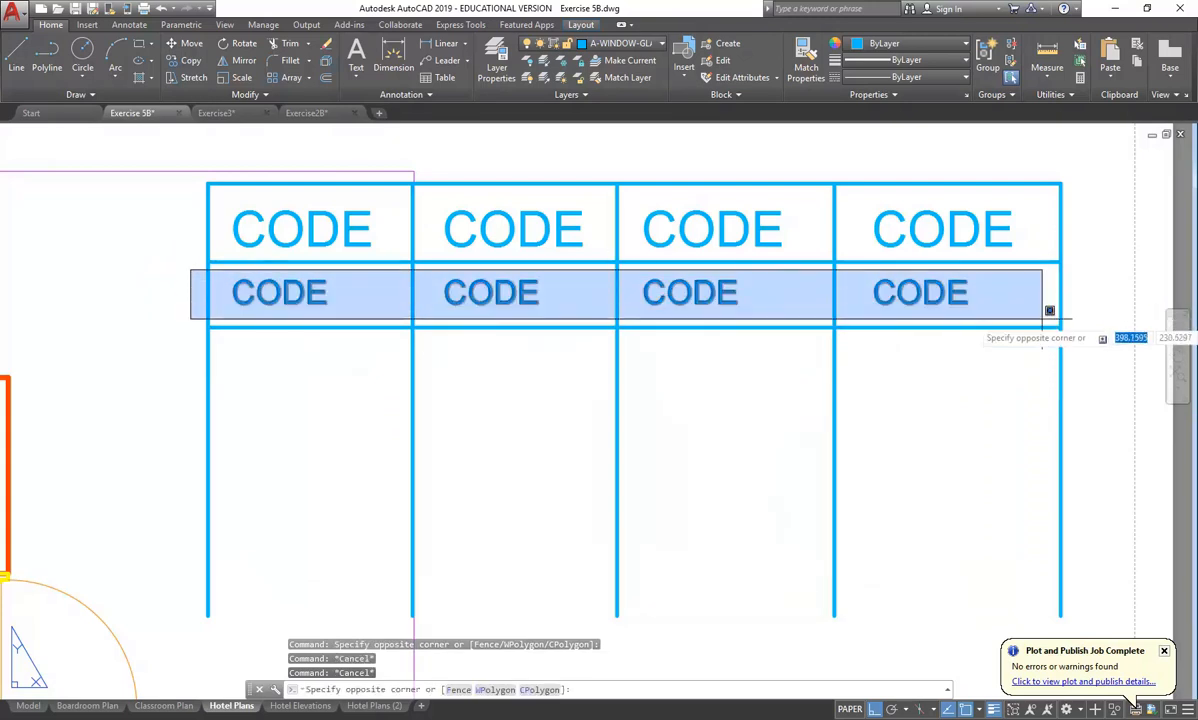
{"action": "left_click", "coordinate": [1049, 310]}
{"action": "right_click", "coordinate": [706, 389]}
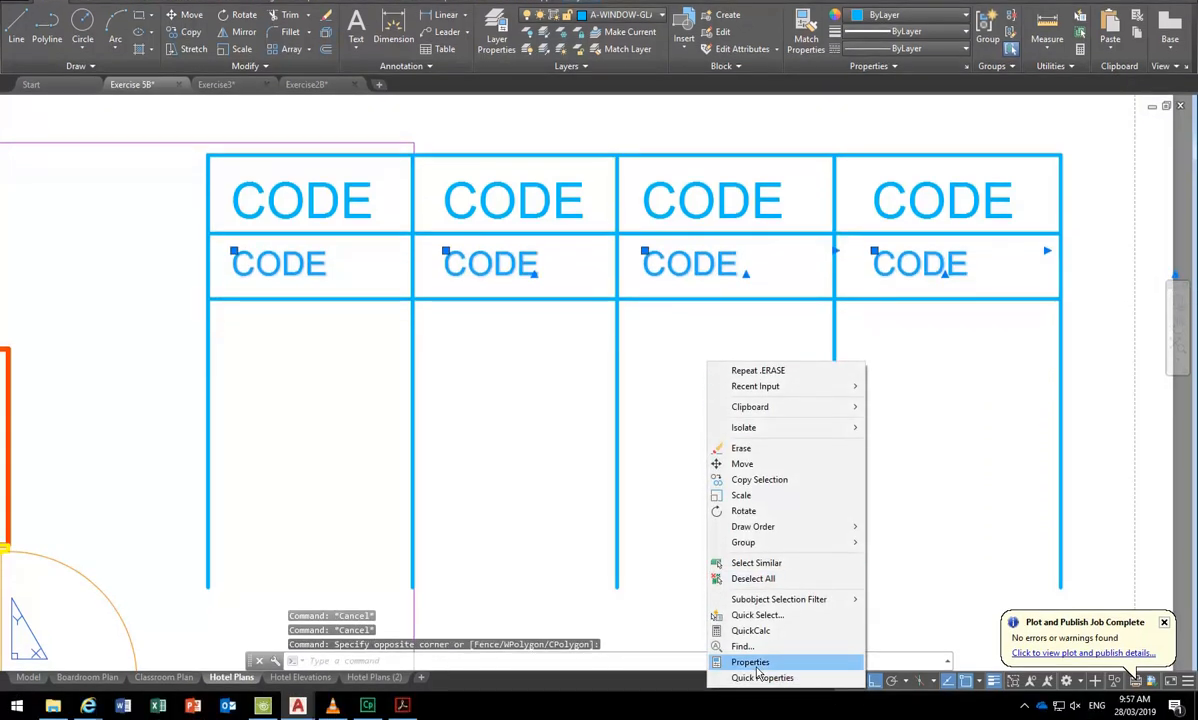
{"action": "left_click", "coordinate": [750, 662]}
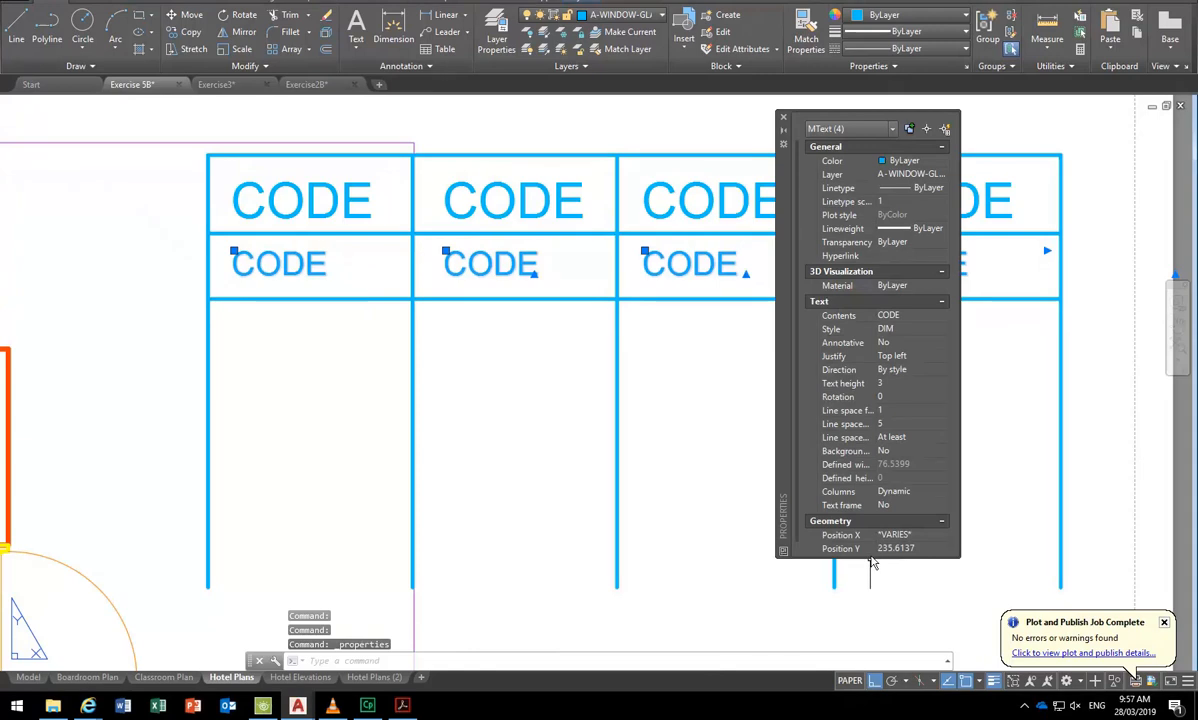
{"action": "left_click_drag", "start_coordinate": [870, 560], "coordinate": [871, 606]}
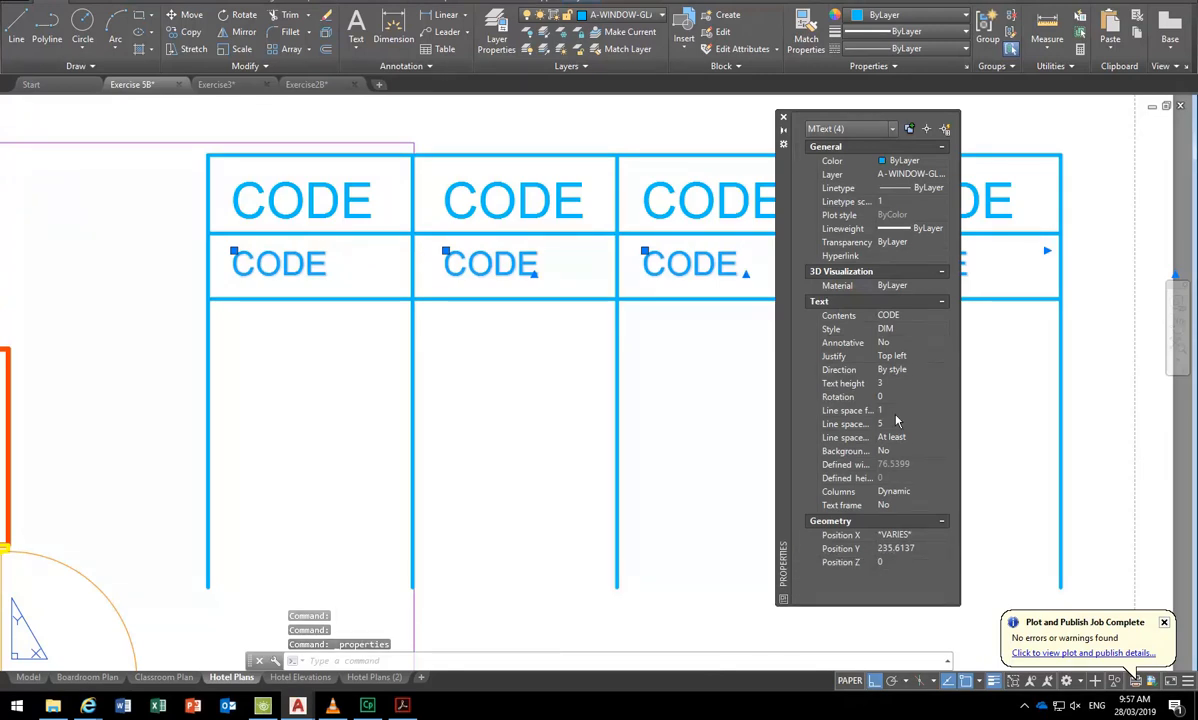
{"action": "left_click", "coordinate": [924, 322]}
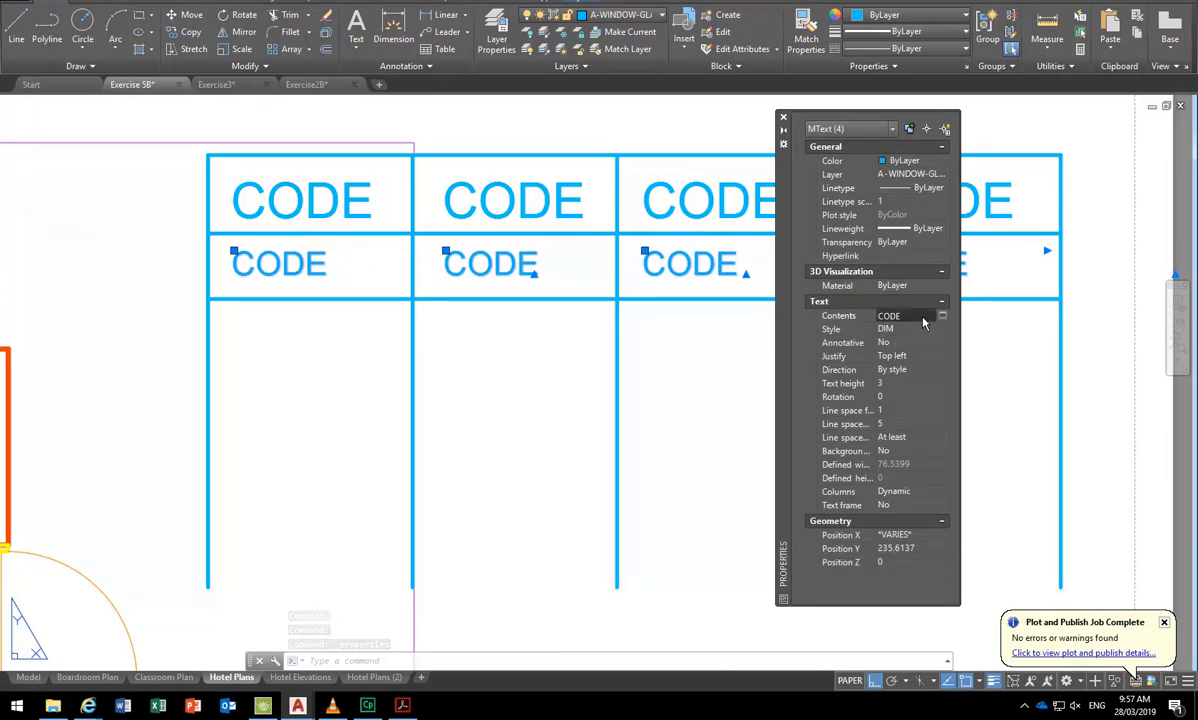
{"action": "left_click", "coordinate": [942, 316]}
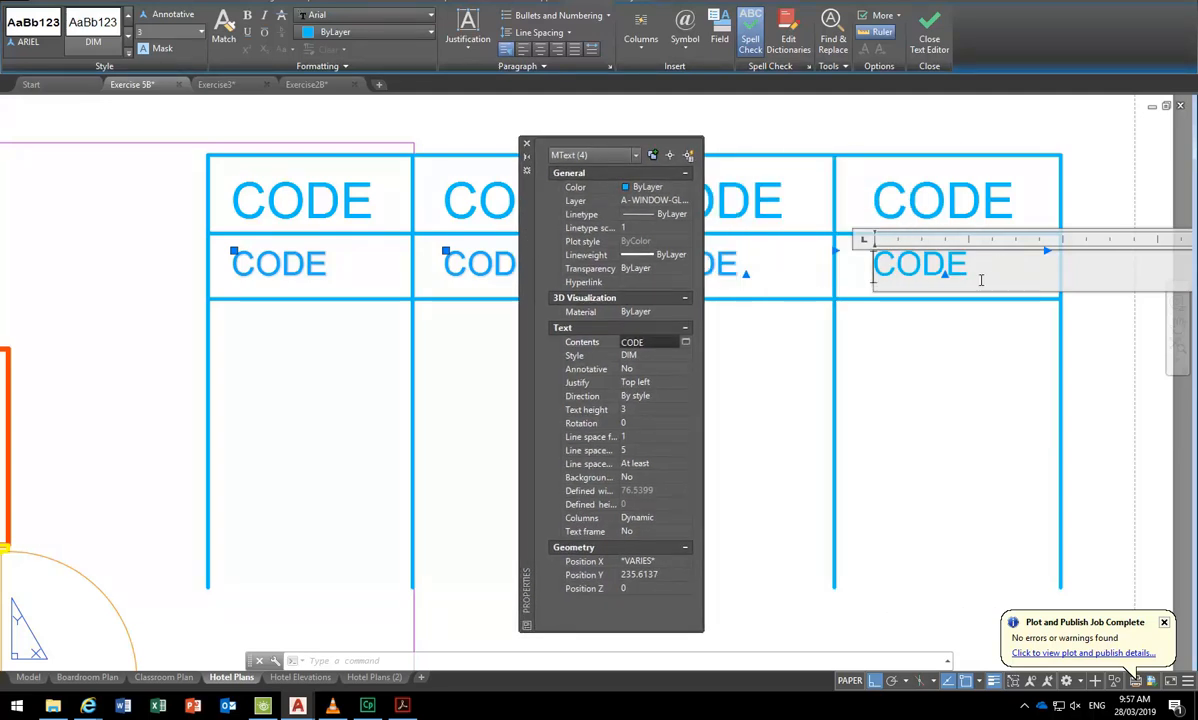
{"action": "left_click_drag", "start_coordinate": [1002, 270], "coordinate": [882, 266]}
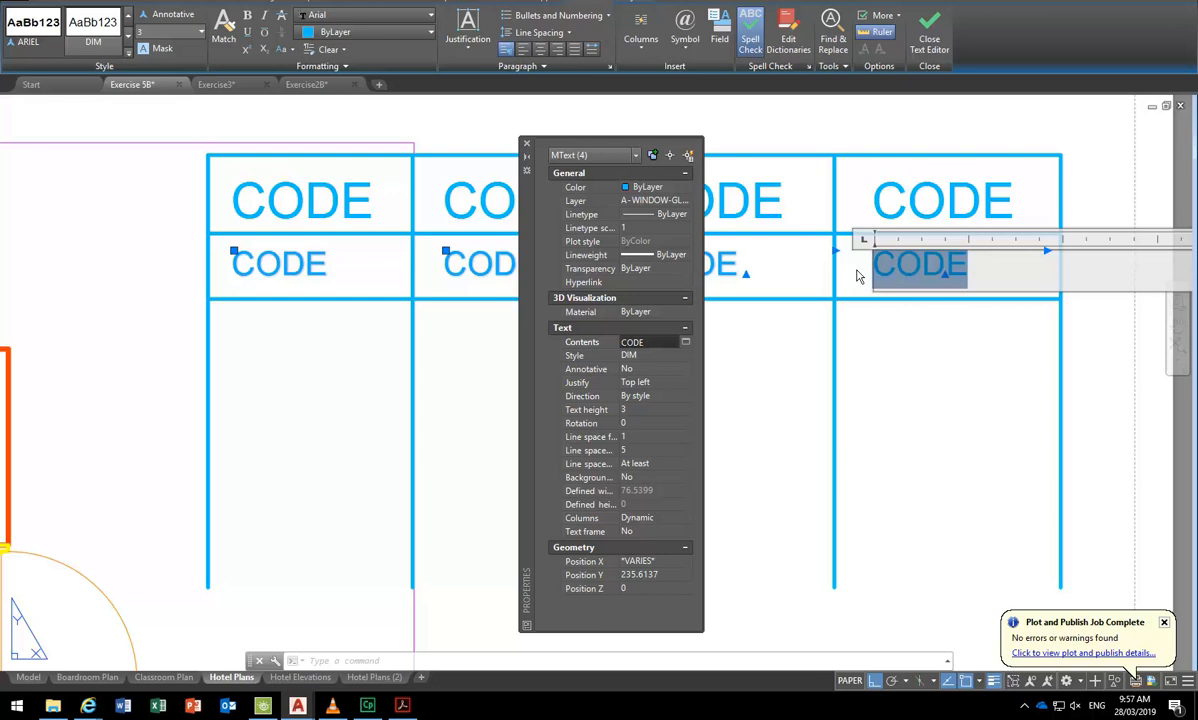
{"action": "key", "text": "Escape"}
{"action": "key", "text": "Escape"}
{"action": "left_click", "coordinate": [527, 143]}
Copy the smaller CODE row with its bottom line straight down four times, spacing the copies one row height apart, about 8.35 units.
{"action": "scroll", "coordinate": [190, 290], "scroll_direction": "down", "scroll_amount": 2}
{"action": "left_click", "coordinate": [178, 250]}
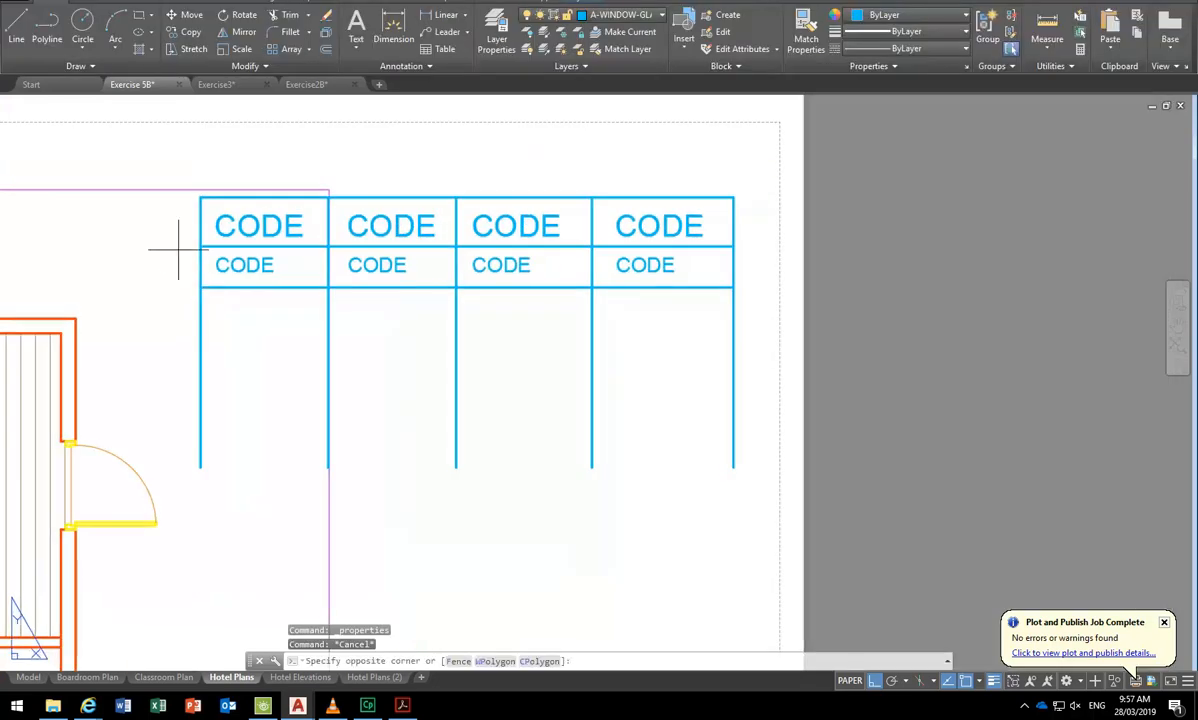
{"action": "left_click", "coordinate": [764, 325]}
{"action": "middle_click_drag", "start_coordinate": [562, 329], "coordinate": [592, 333]}
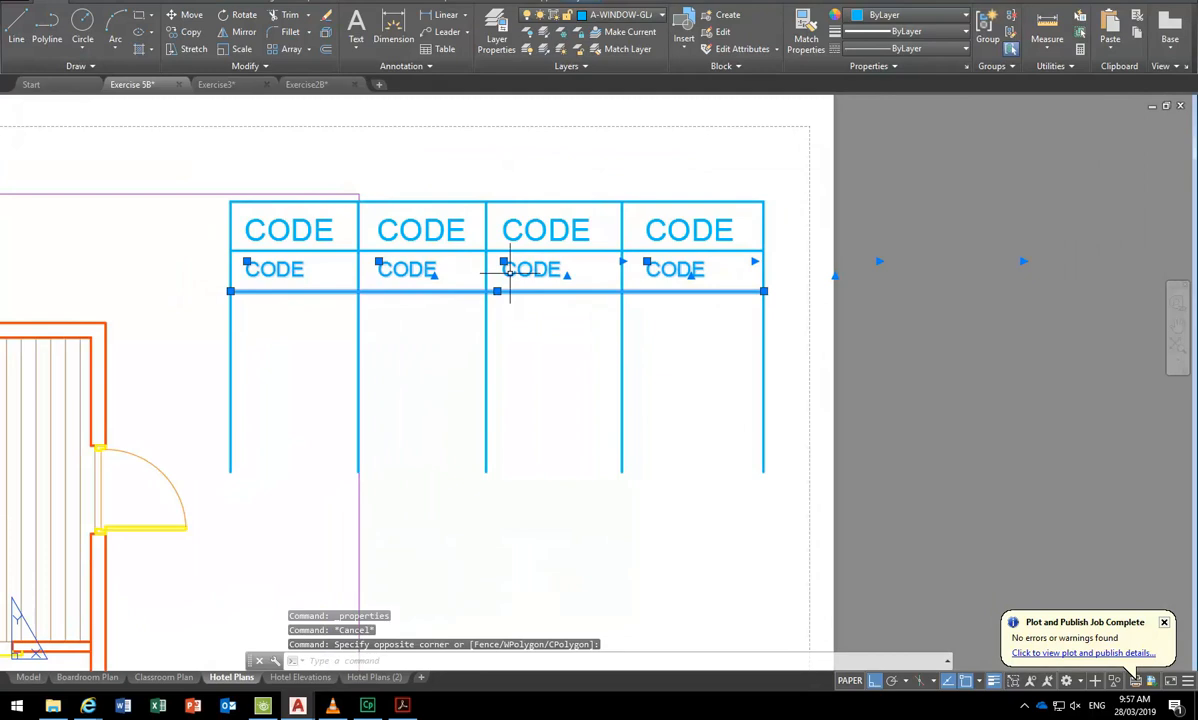
{"action": "left_click", "coordinate": [200, 38]}
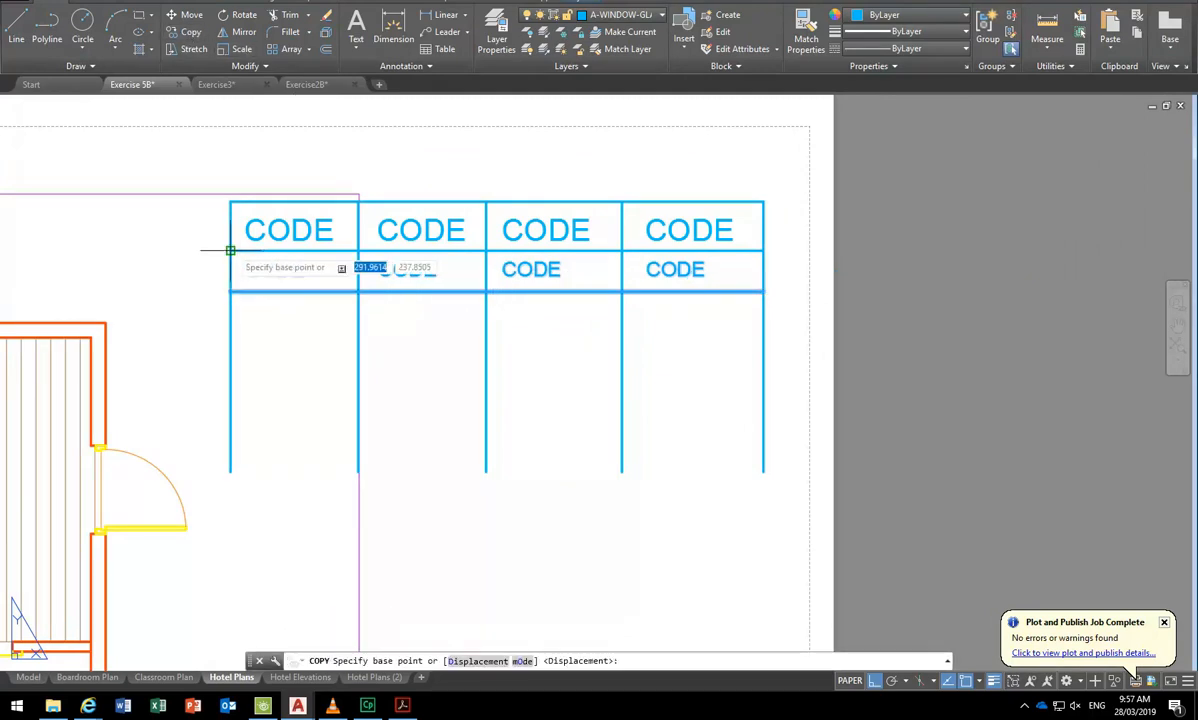
{"action": "left_click", "coordinate": [230, 250]}
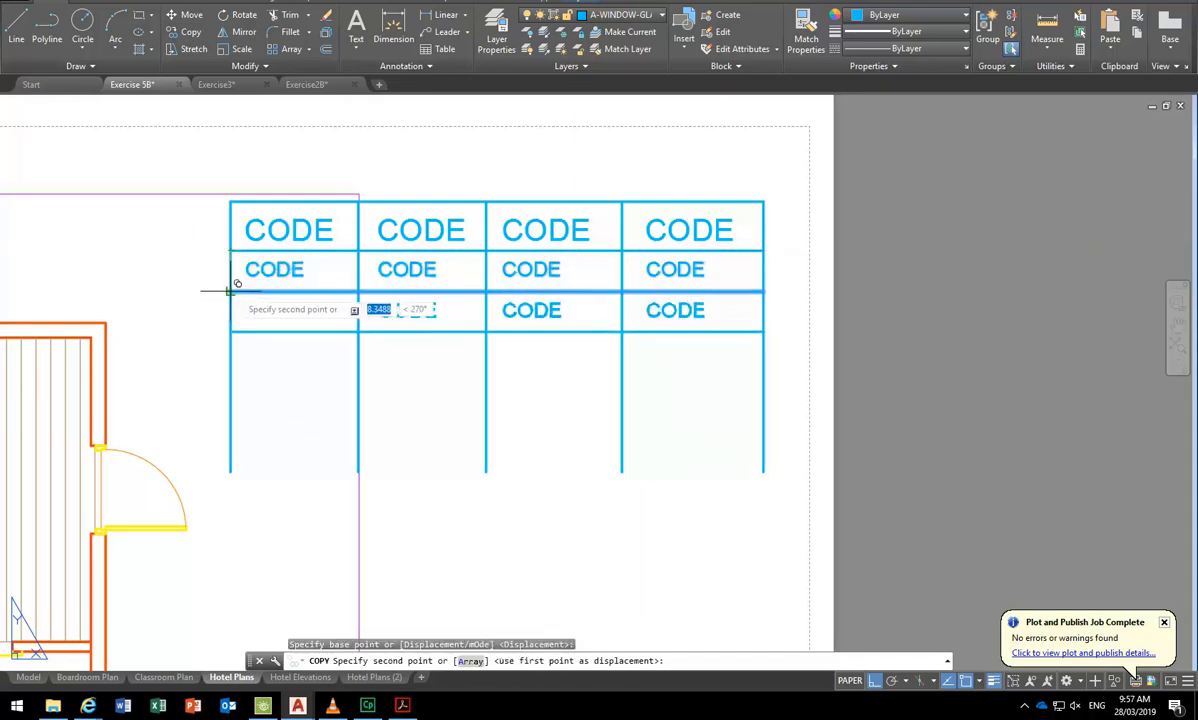
{"action": "left_click", "coordinate": [230, 291]}
{"action": "left_click", "coordinate": [231, 332]}
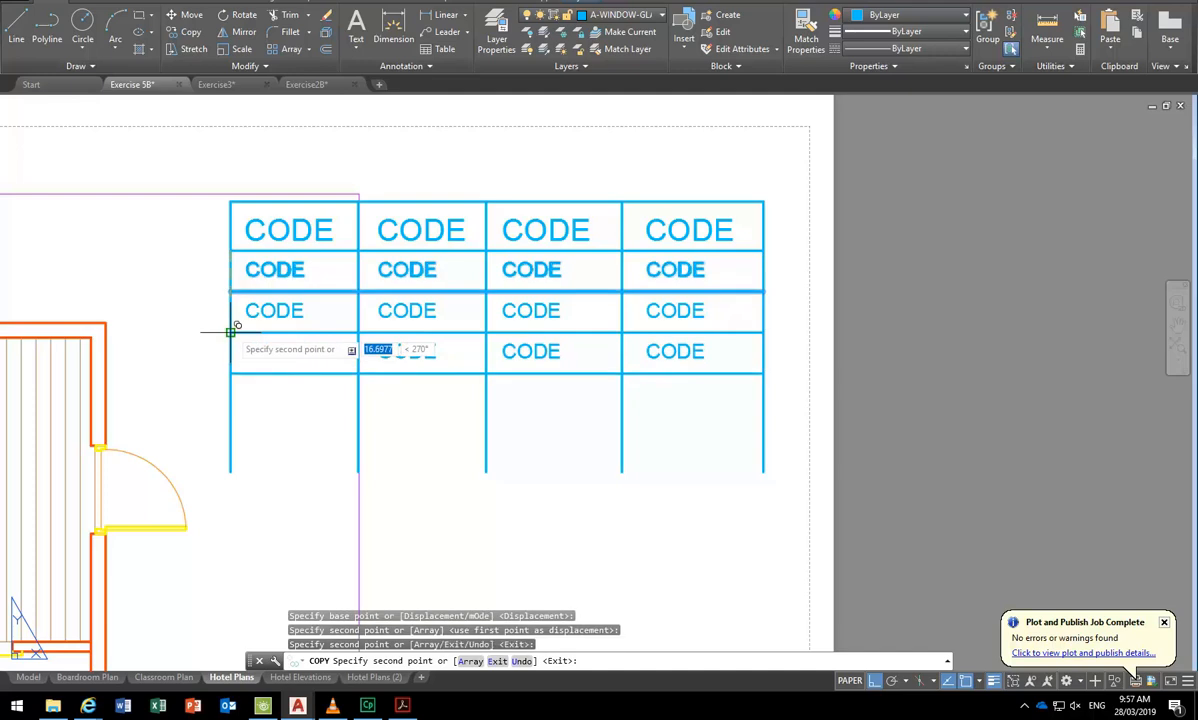
{"action": "left_click", "coordinate": [231, 372]}
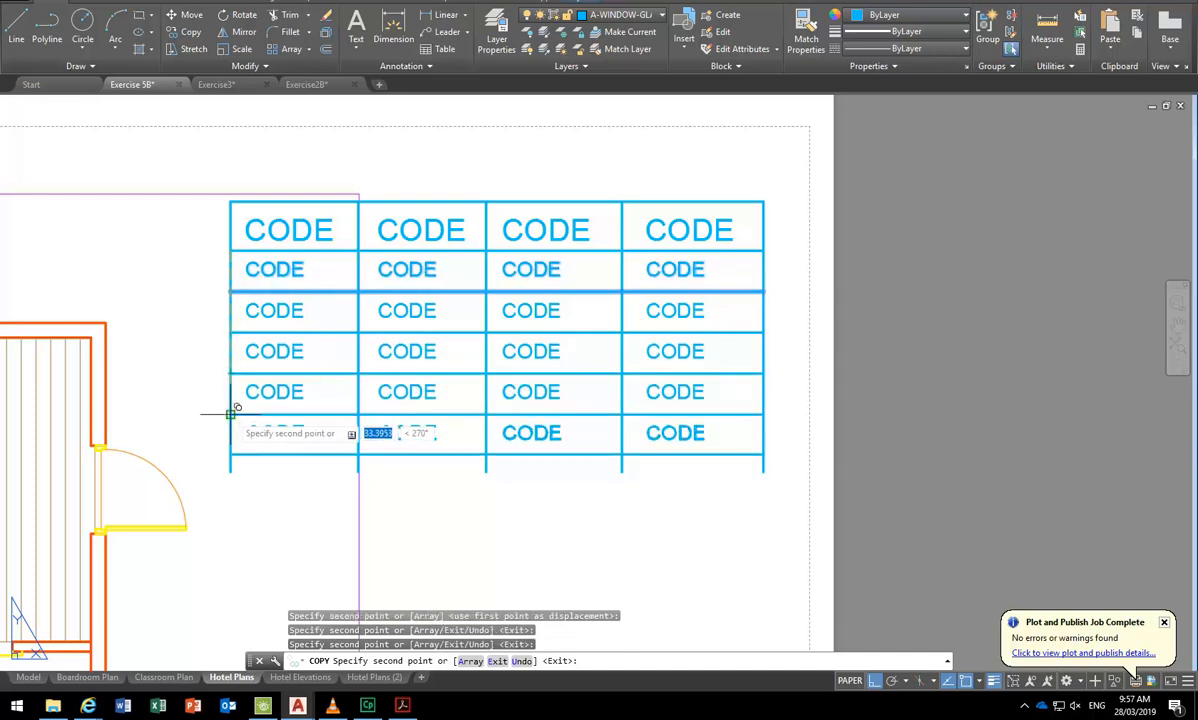
{"action": "left_click", "coordinate": [232, 413]}
{"action": "key", "text": "Escape"}
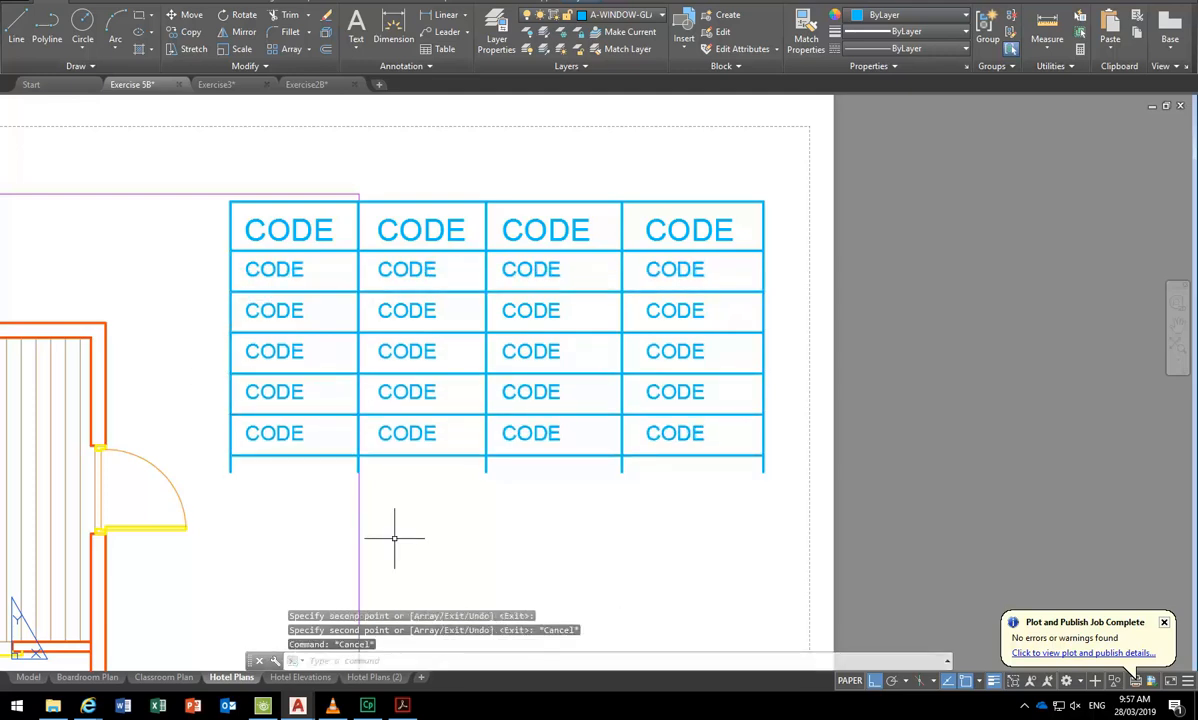
Trim the vertical line ends that extend below the table's last horizontal line.
{"action": "left_click", "coordinate": [278, 15]}
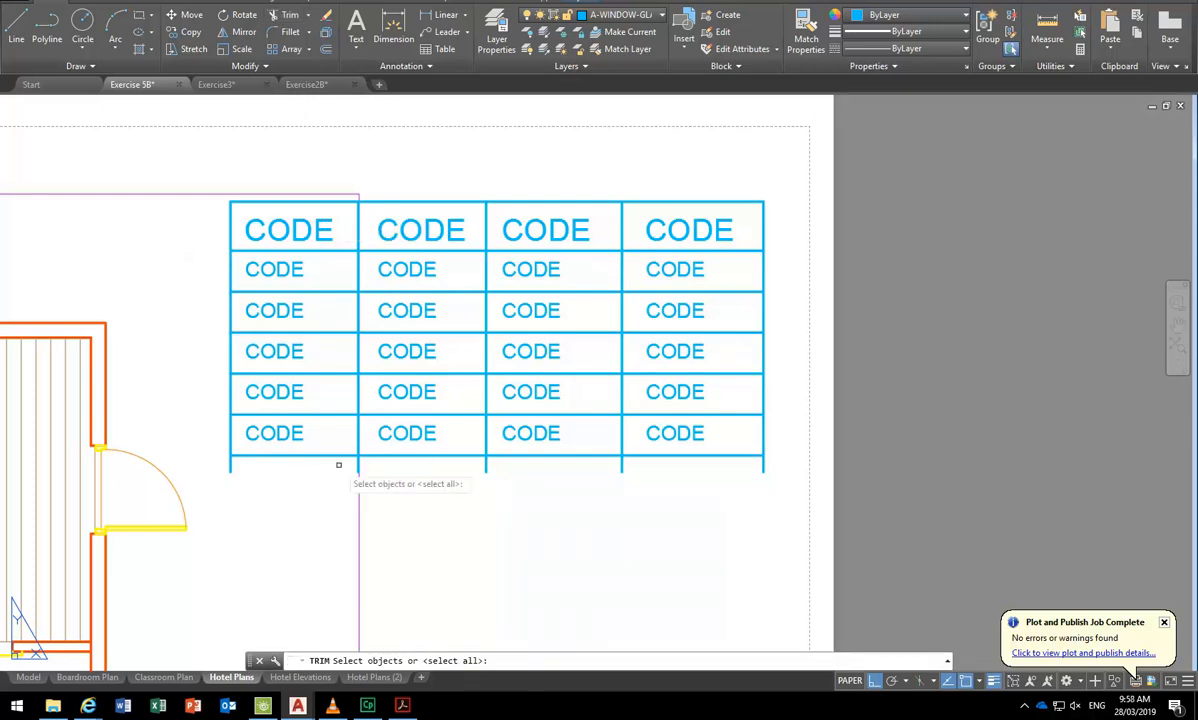